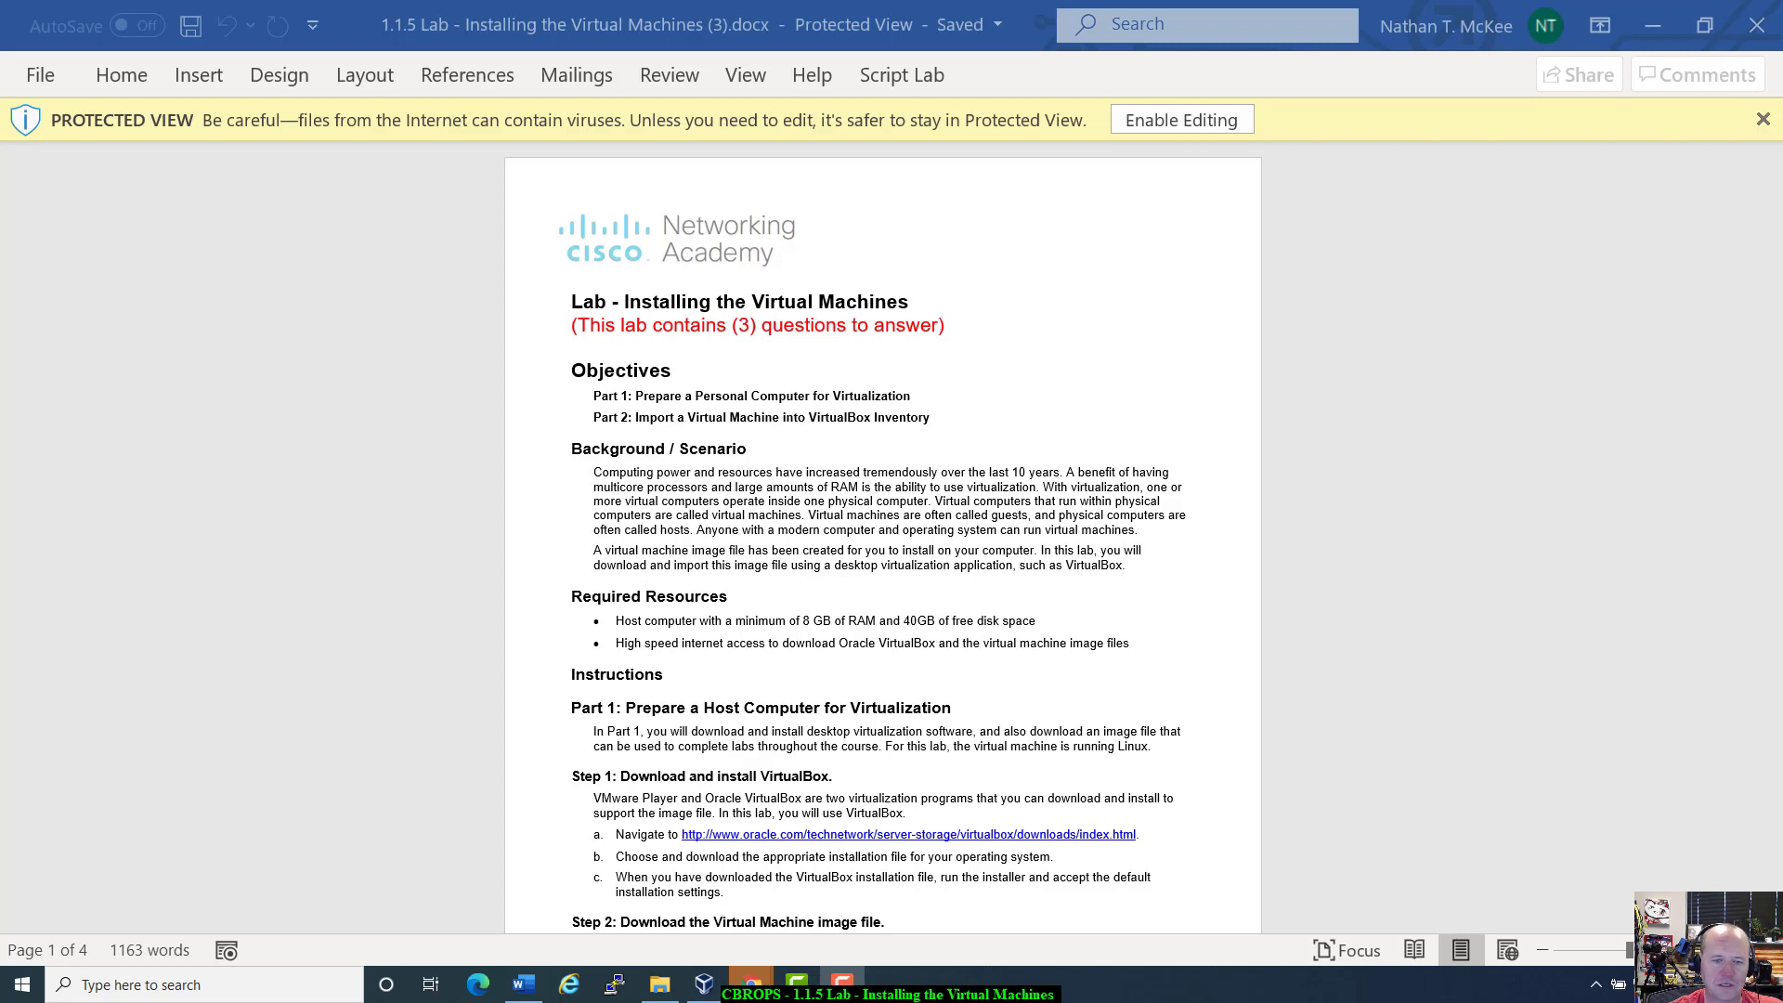
# Read the lab document's objectives, required resources and the Part 1 instructions for preparing the host computer.
pyautogui.scroll(-4, 1002, 796)
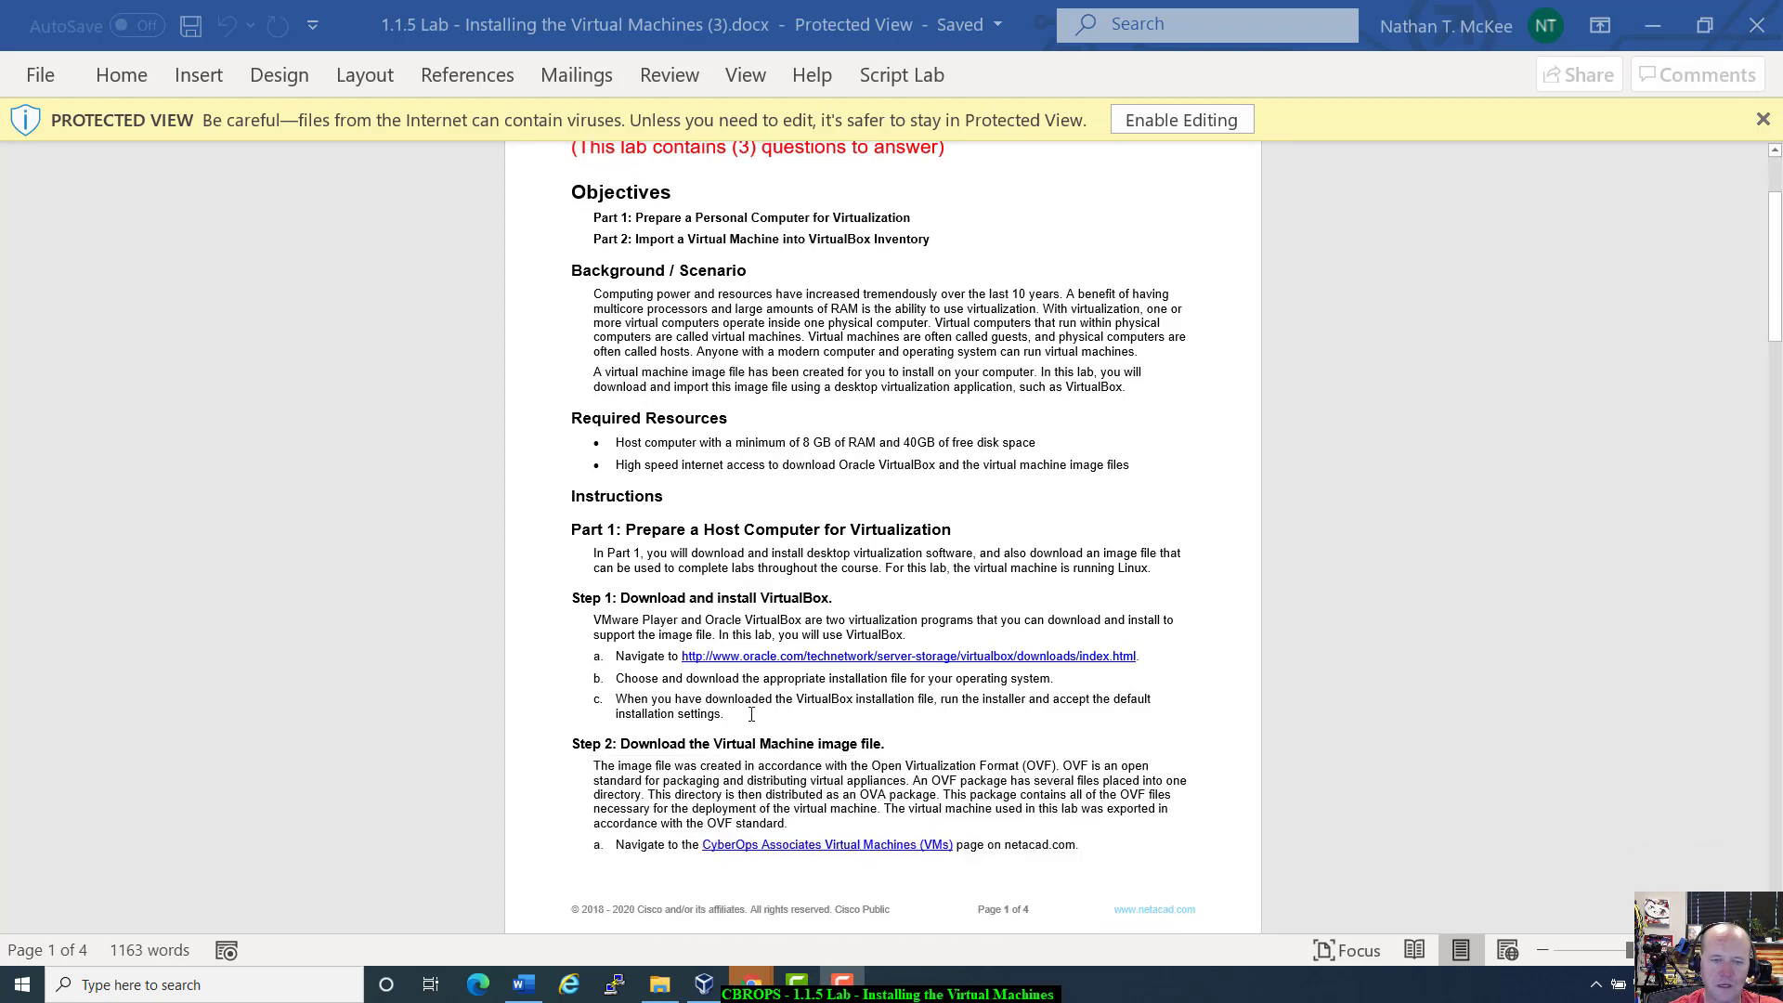
pyautogui.scroll(-4, 758, 722)
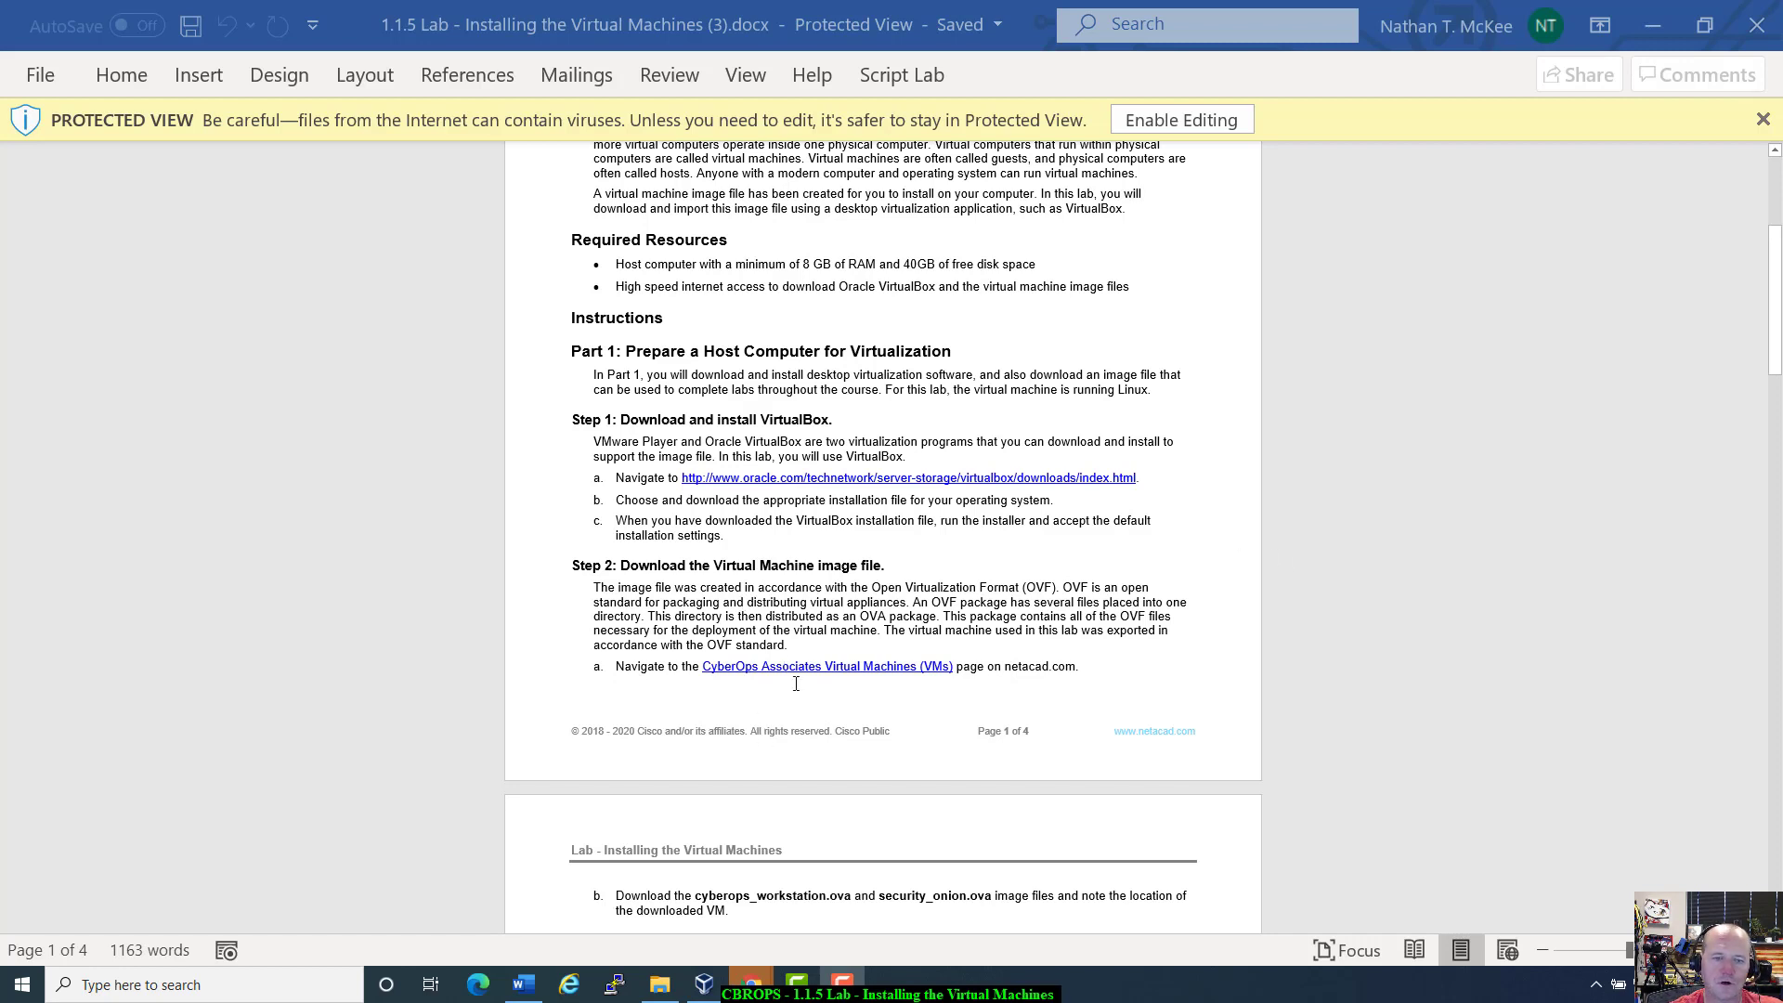
pyautogui.scroll(-3, 795, 683)
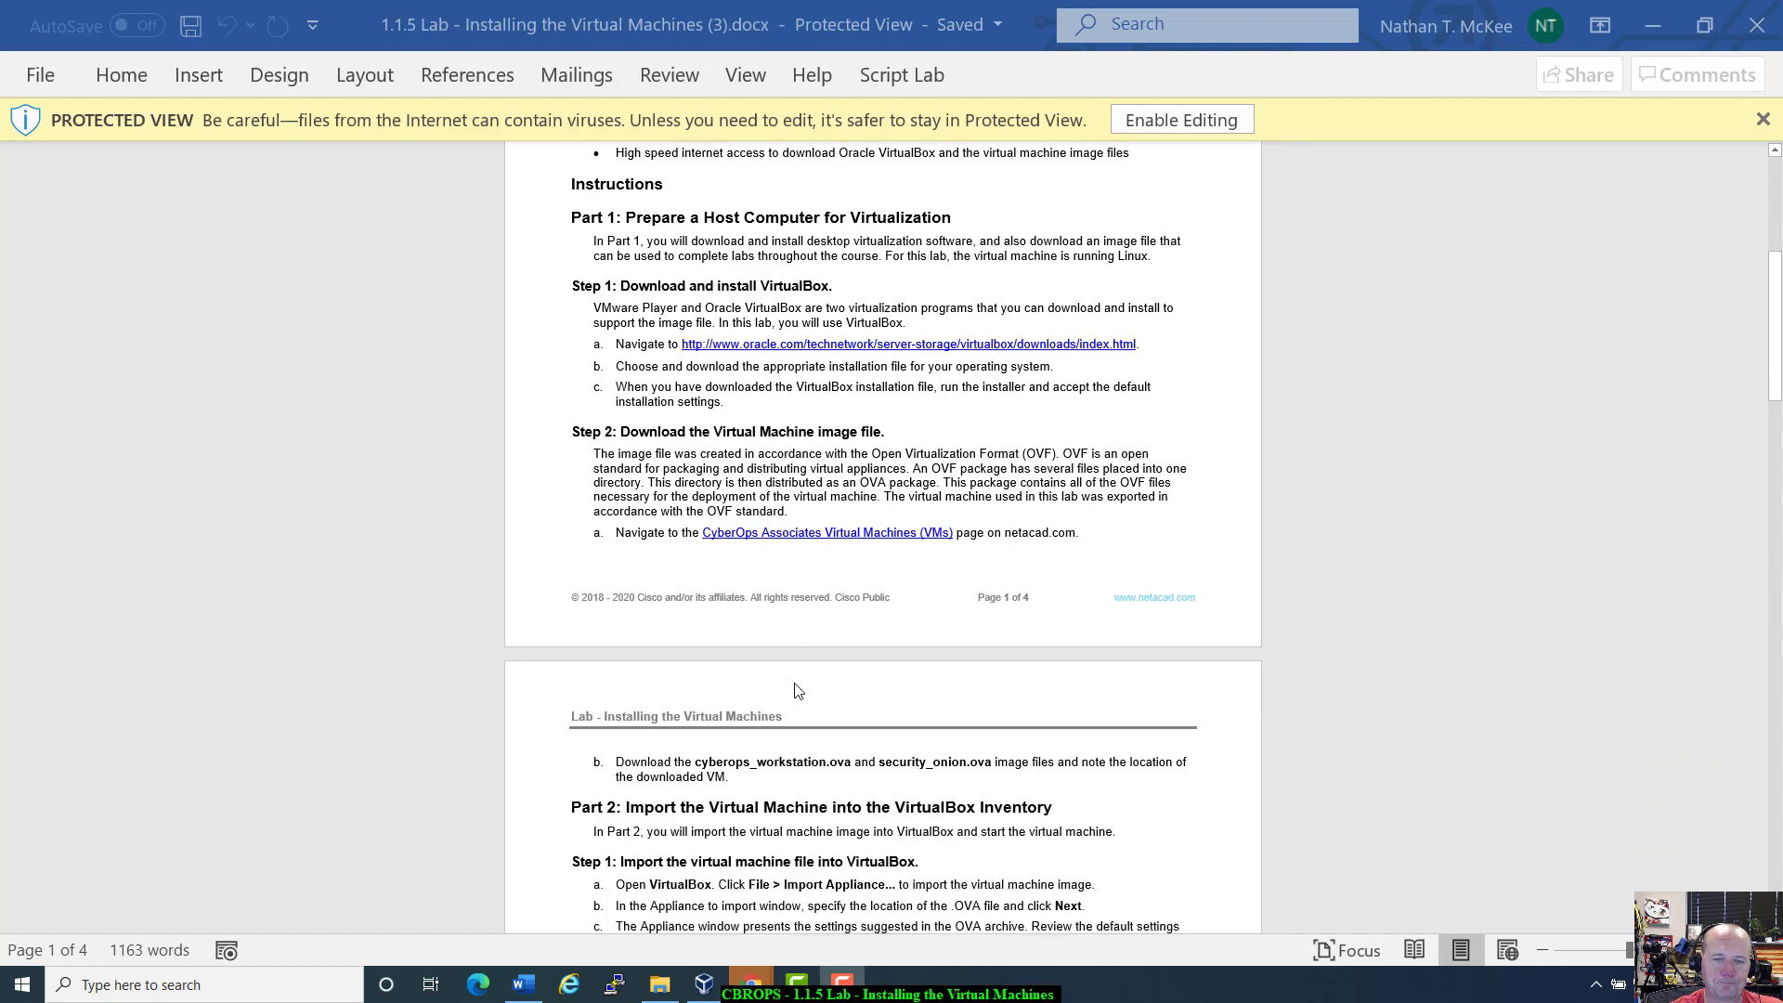
pyautogui.scroll(4, 796, 683)
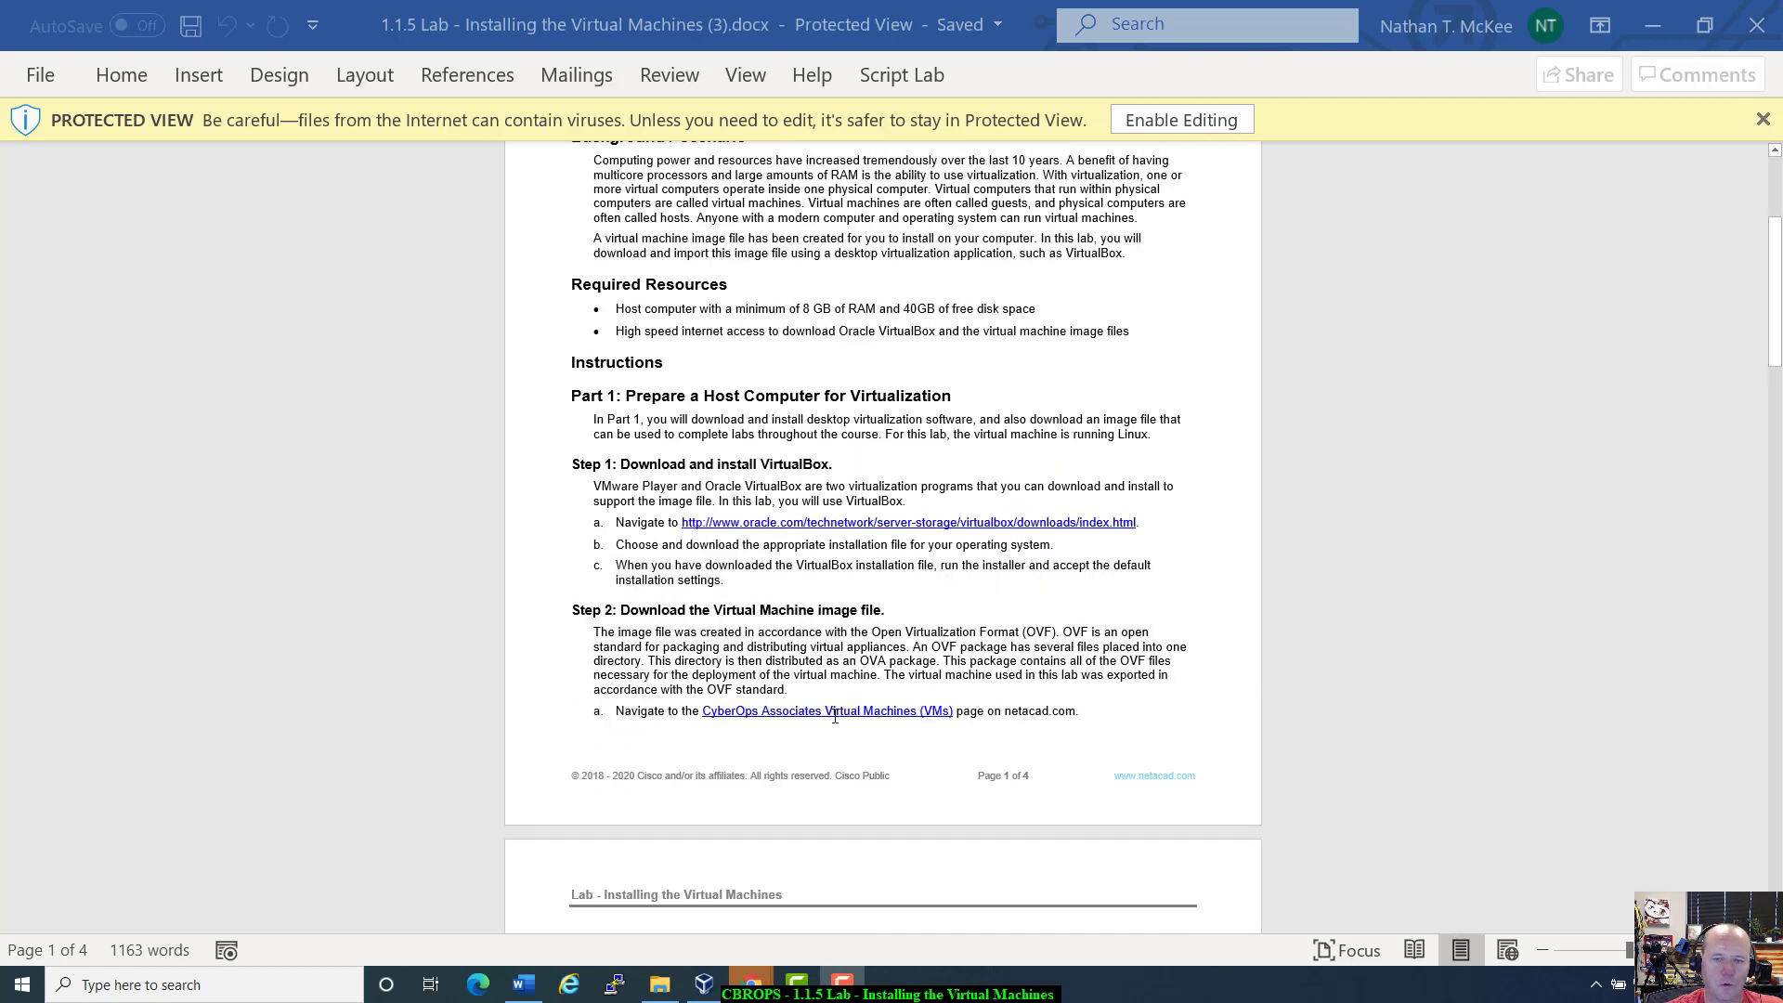
pyautogui.scroll(1, 834, 716)
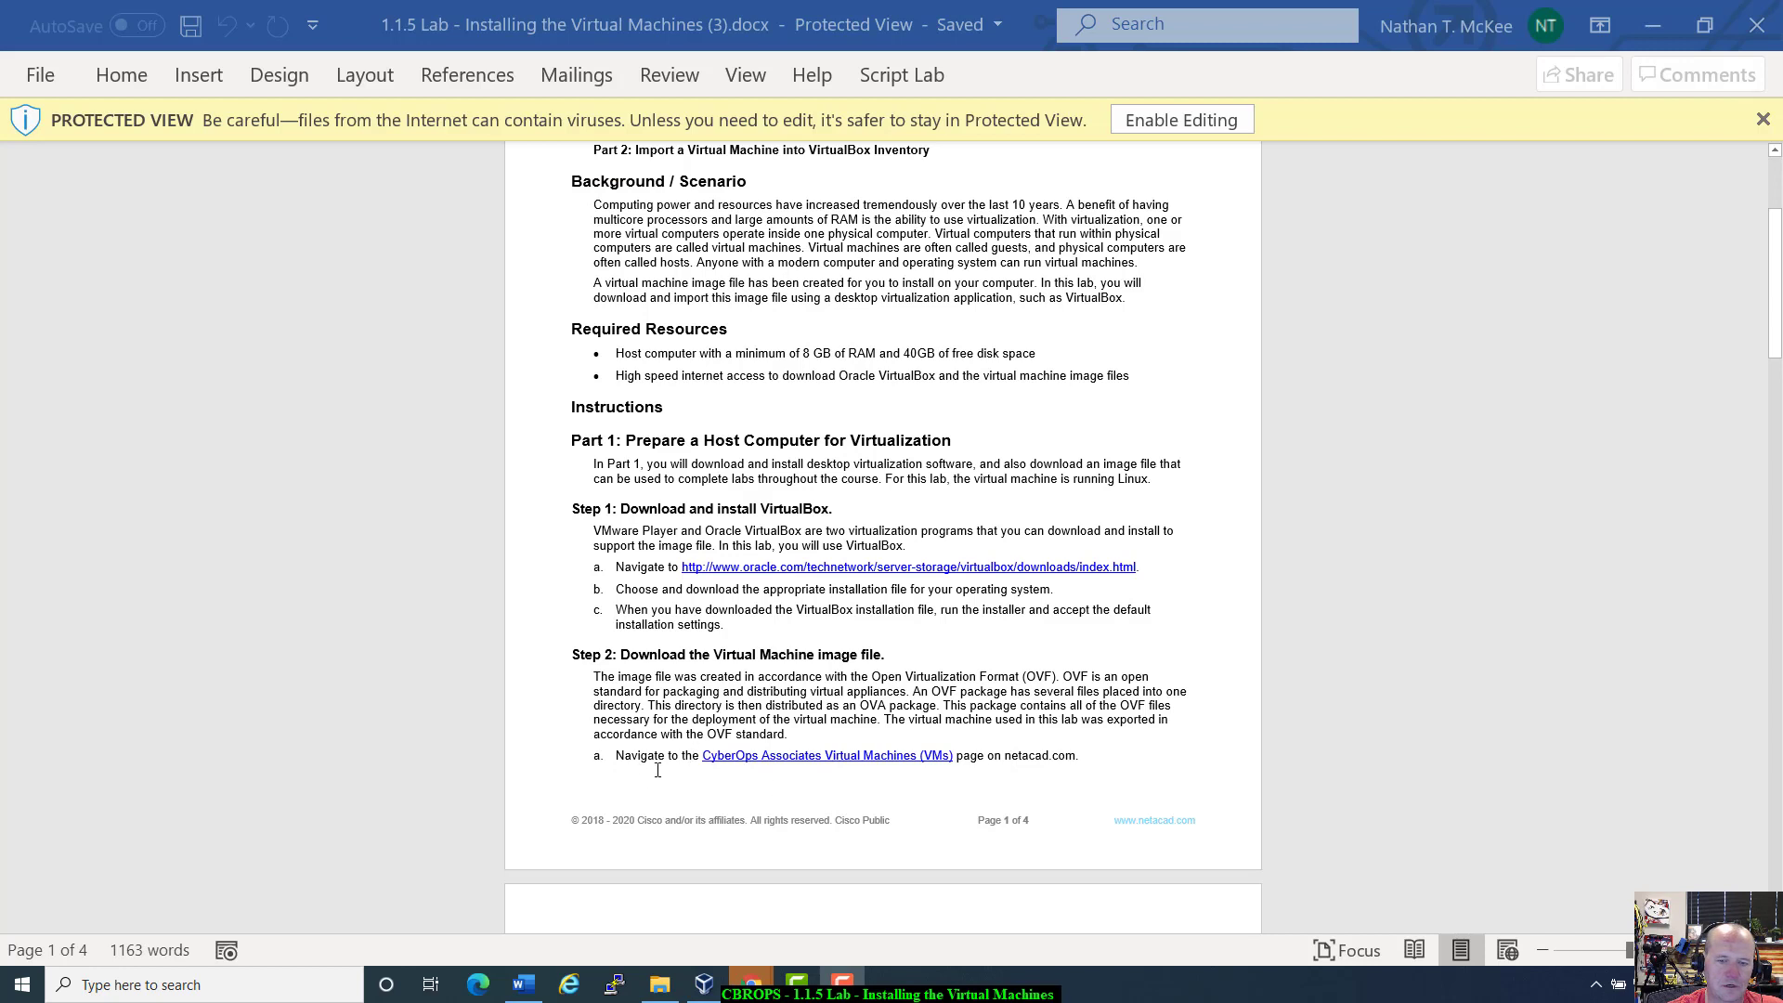
pyautogui.scroll(-1, 993, 709)
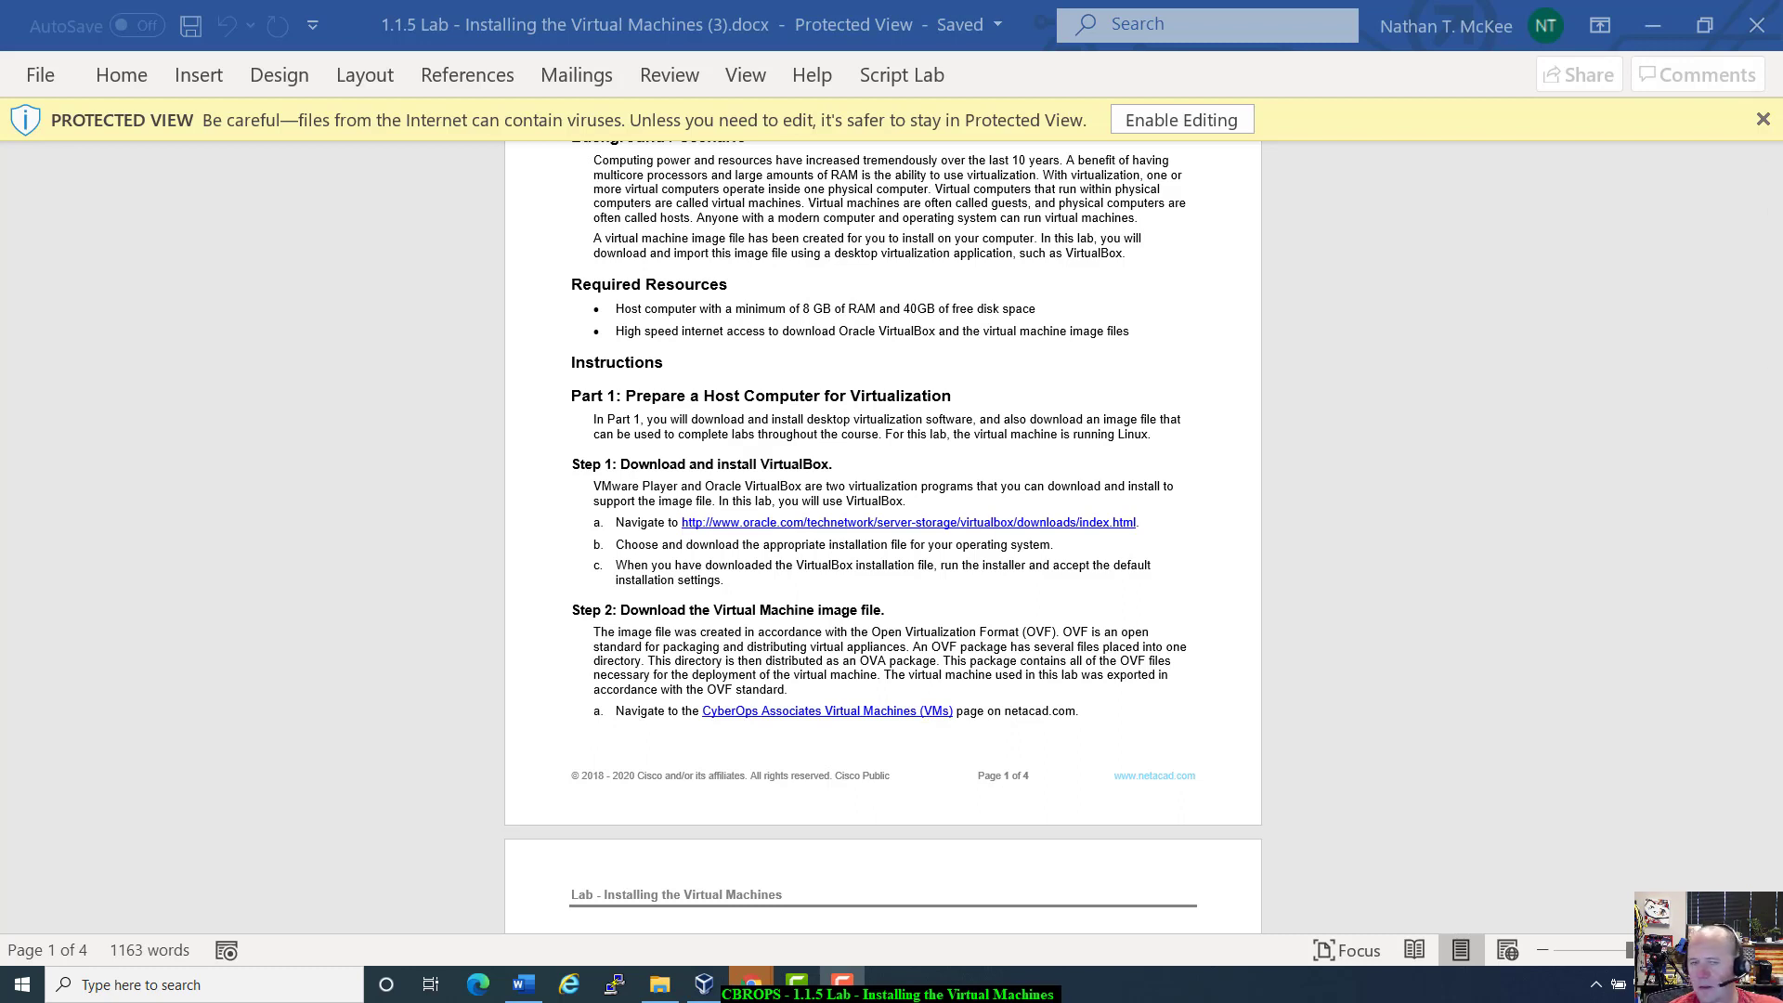
pyautogui.scroll(-1, 843, 799)
pyautogui.scroll(6, 843, 798)
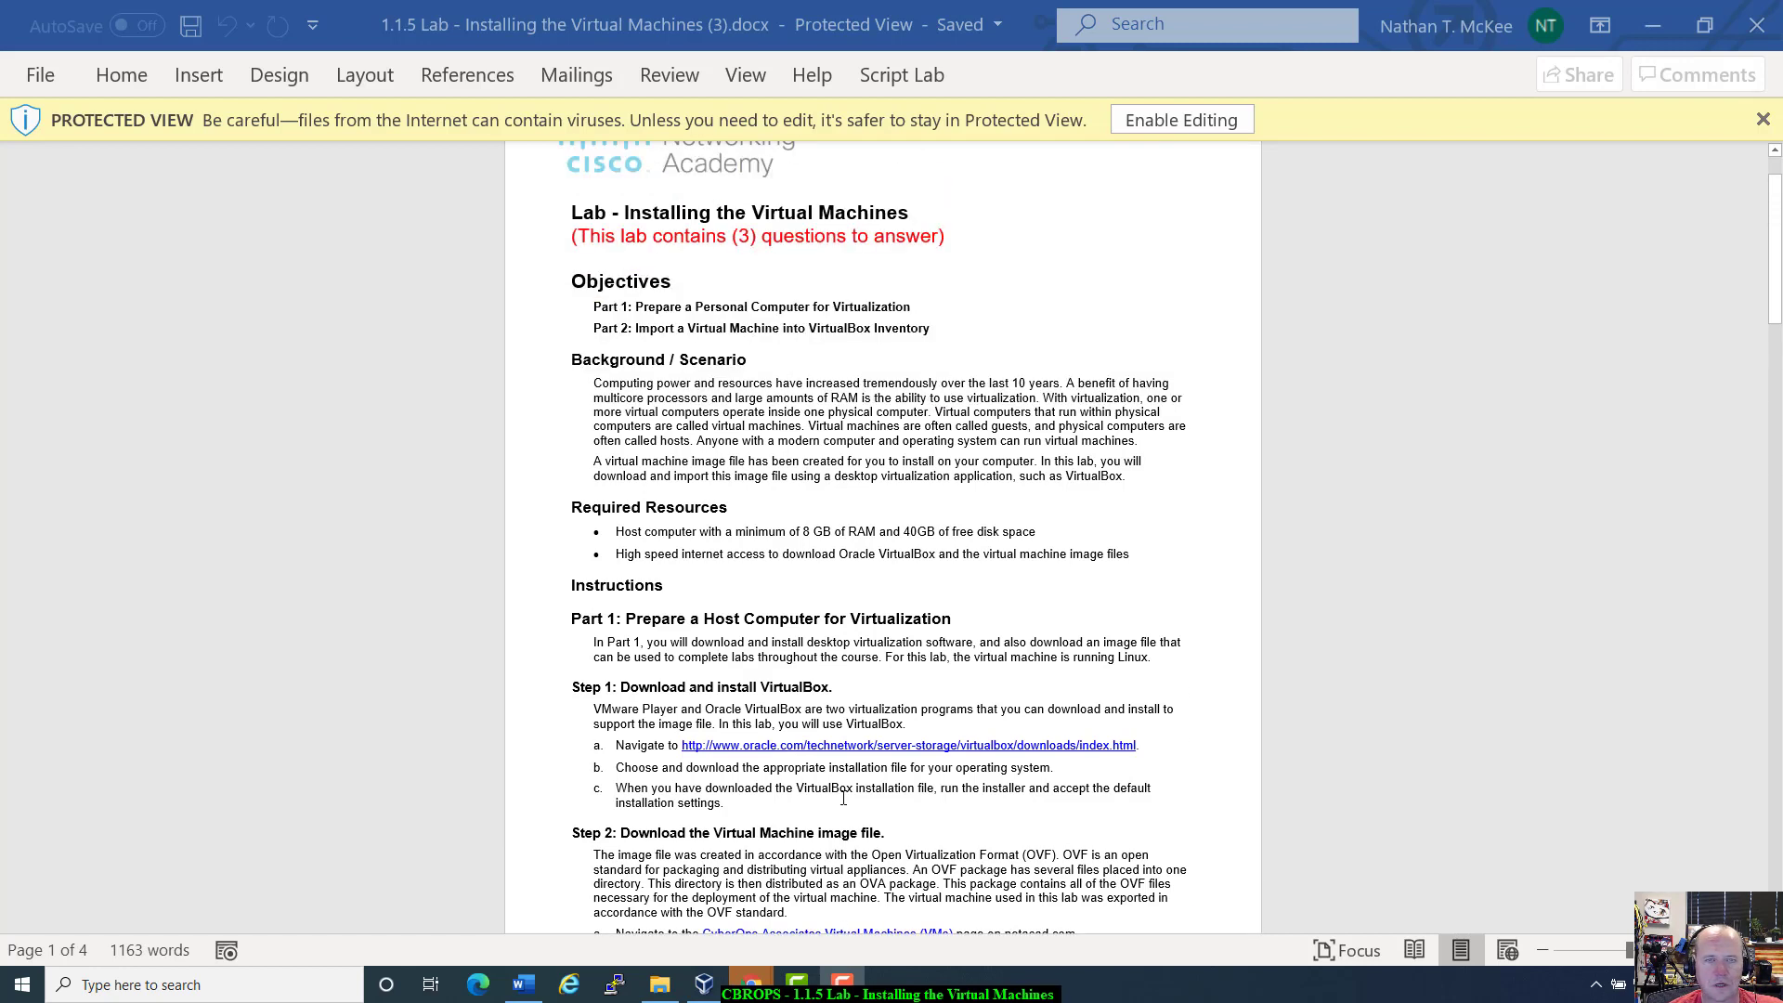
pyautogui.scroll(2, 843, 798)
pyautogui.scroll(-3, 843, 799)
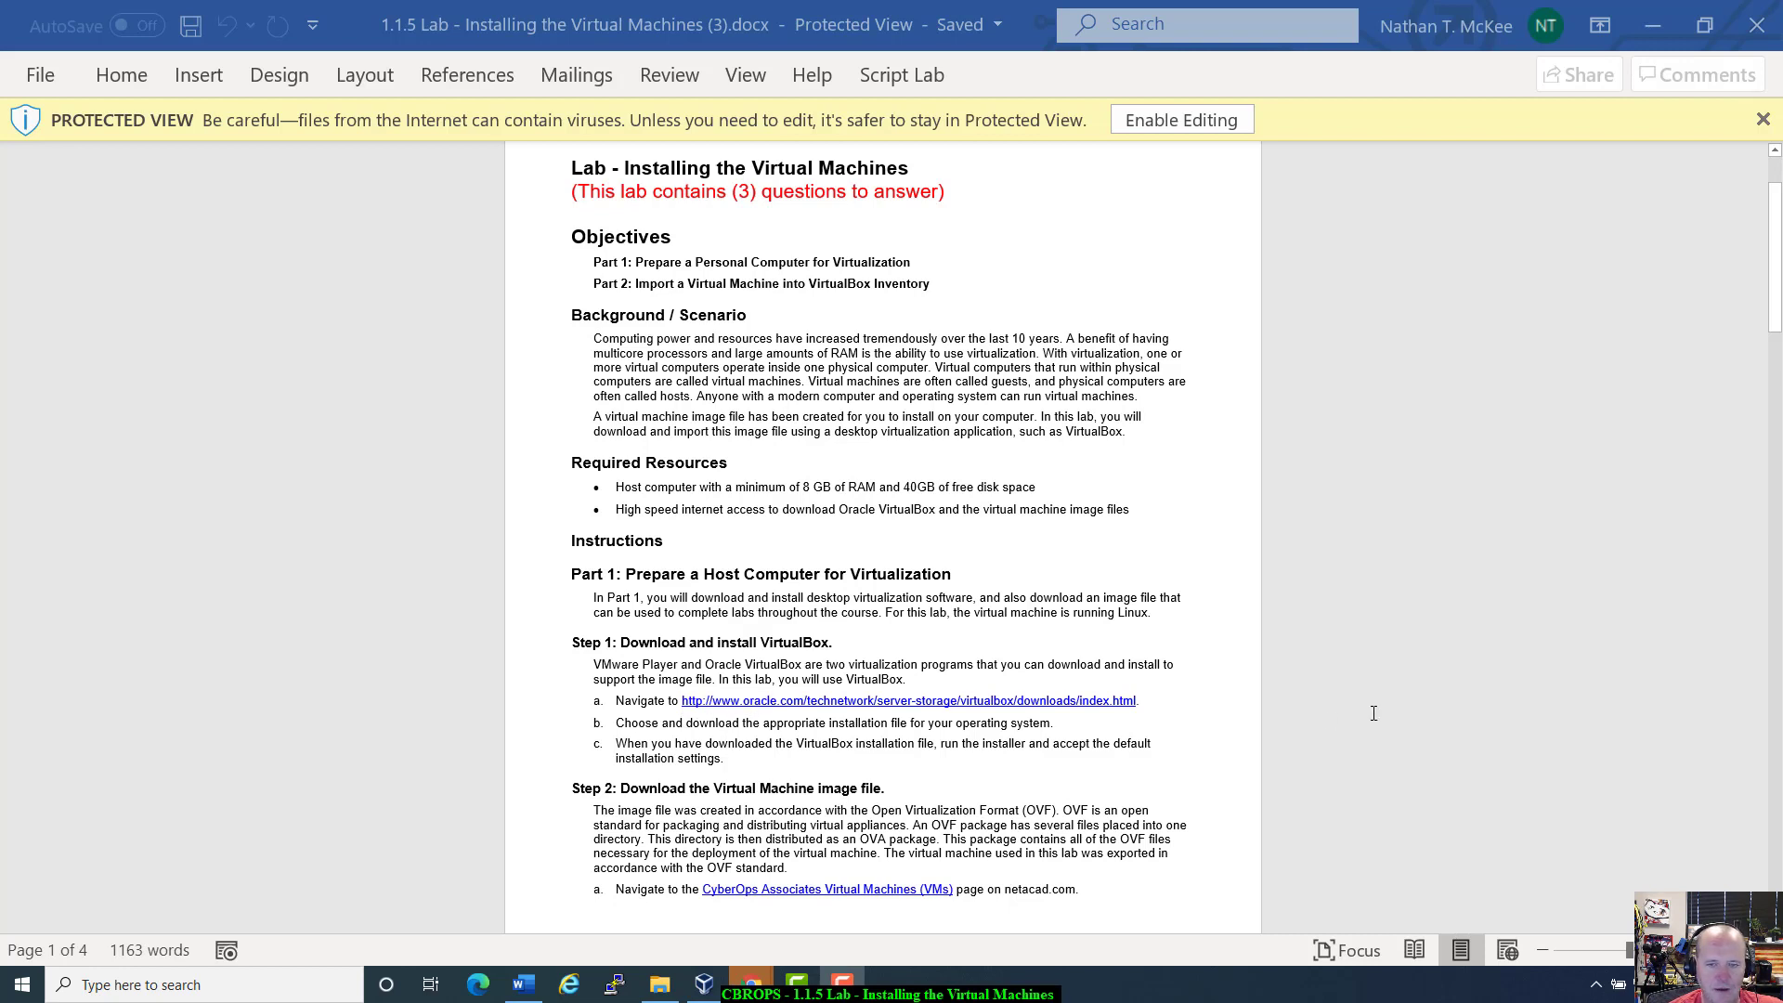
# Open the Oracle VirtualBox downloads link from Part 1, Step 1 and maximize the browser window over the document.
pyautogui.tripleClick(1037, 700)
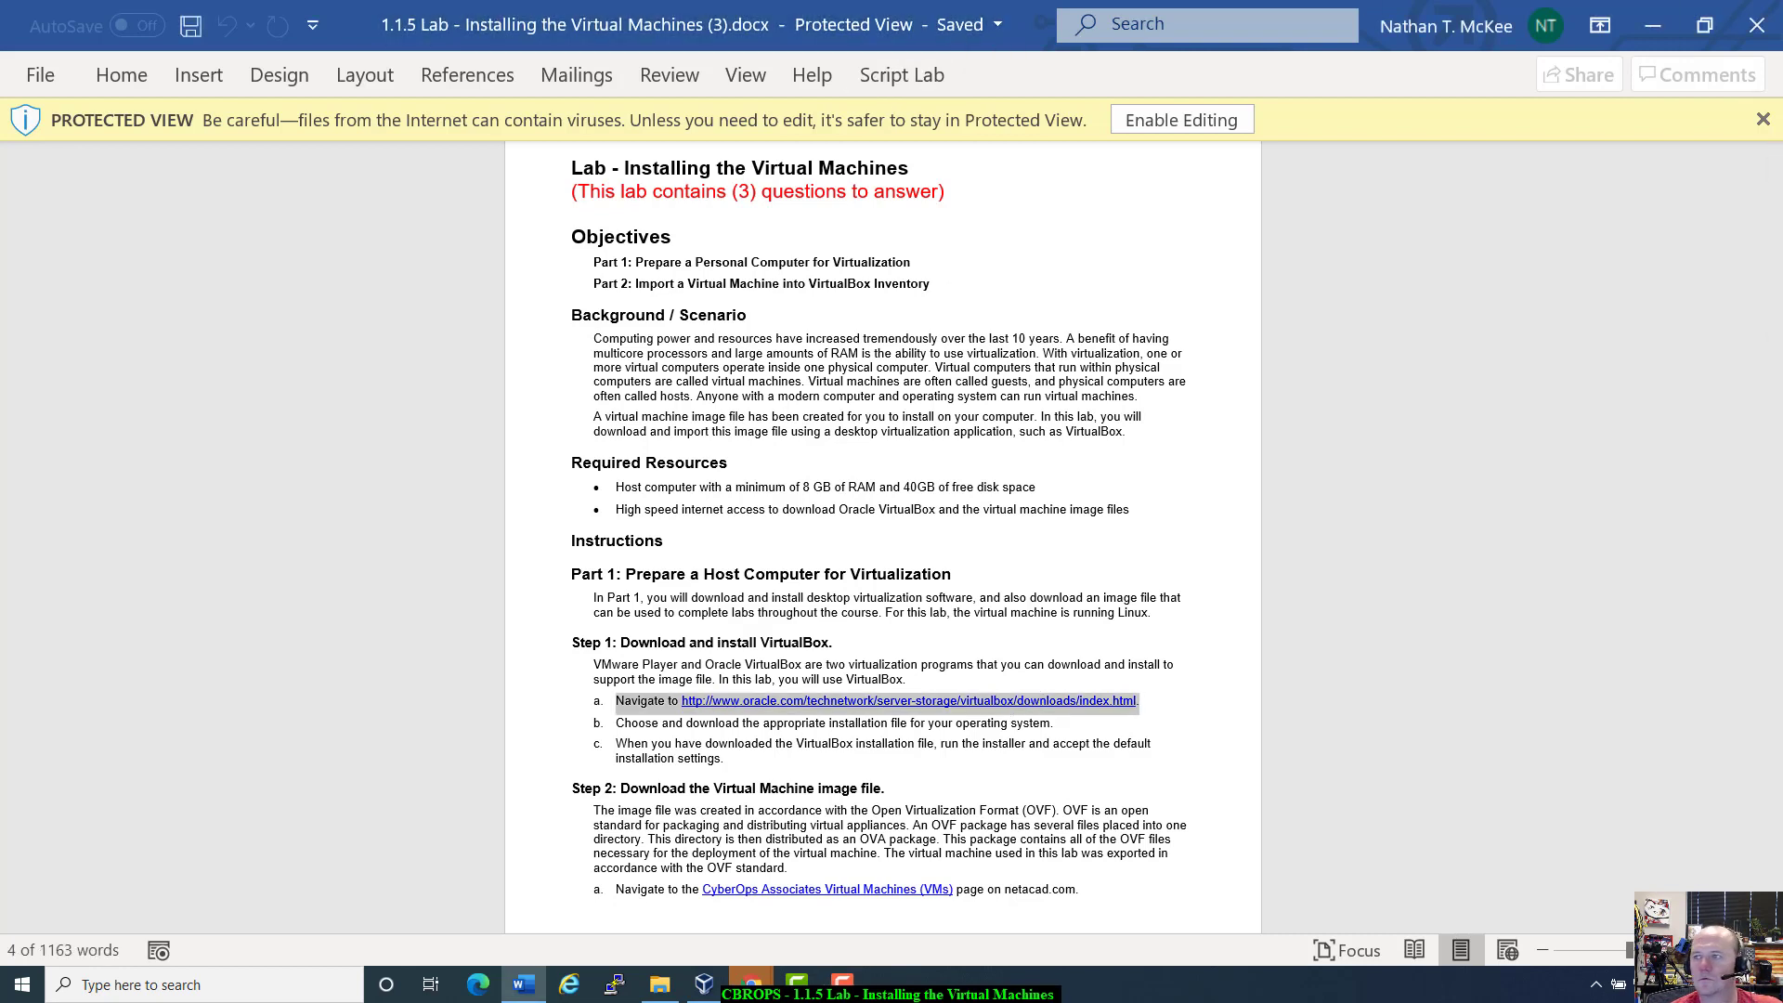
pyautogui.keyDown('ctrl'); pyautogui.click(977, 702); pyautogui.keyUp('ctrl')
pyautogui.click(966, 622)
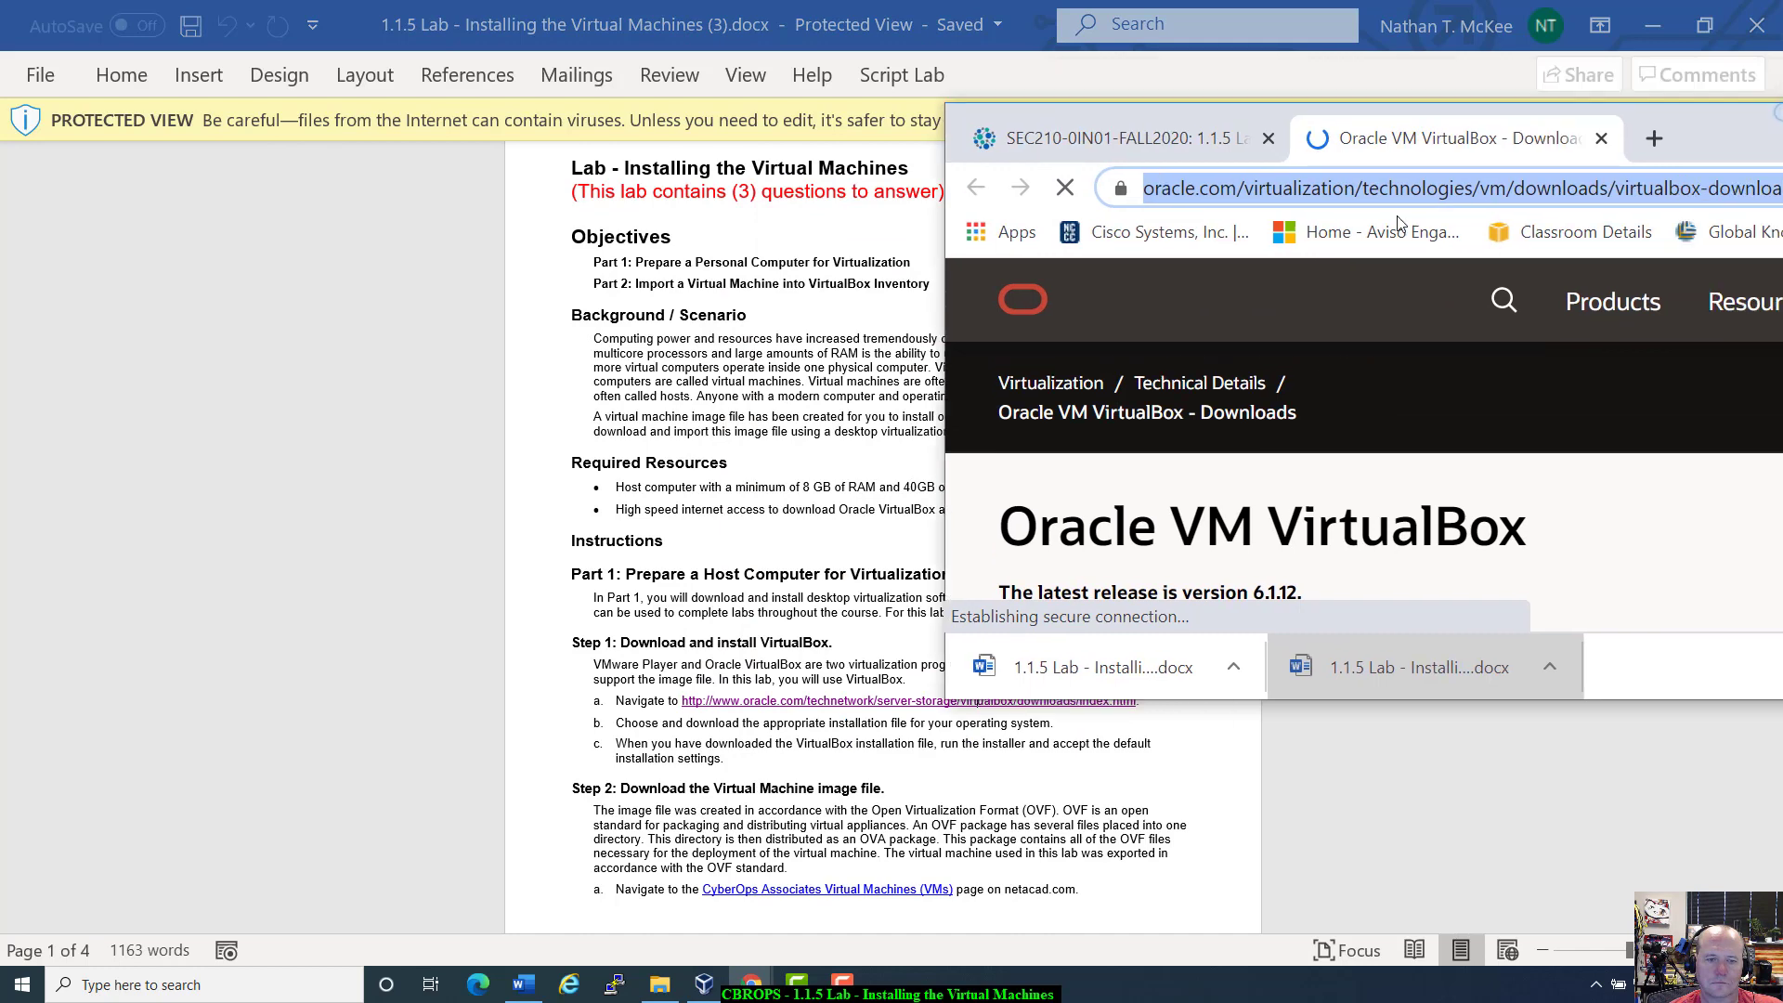
pyautogui.moveTo(1750, 125); pyautogui.dragTo(1192, 240)
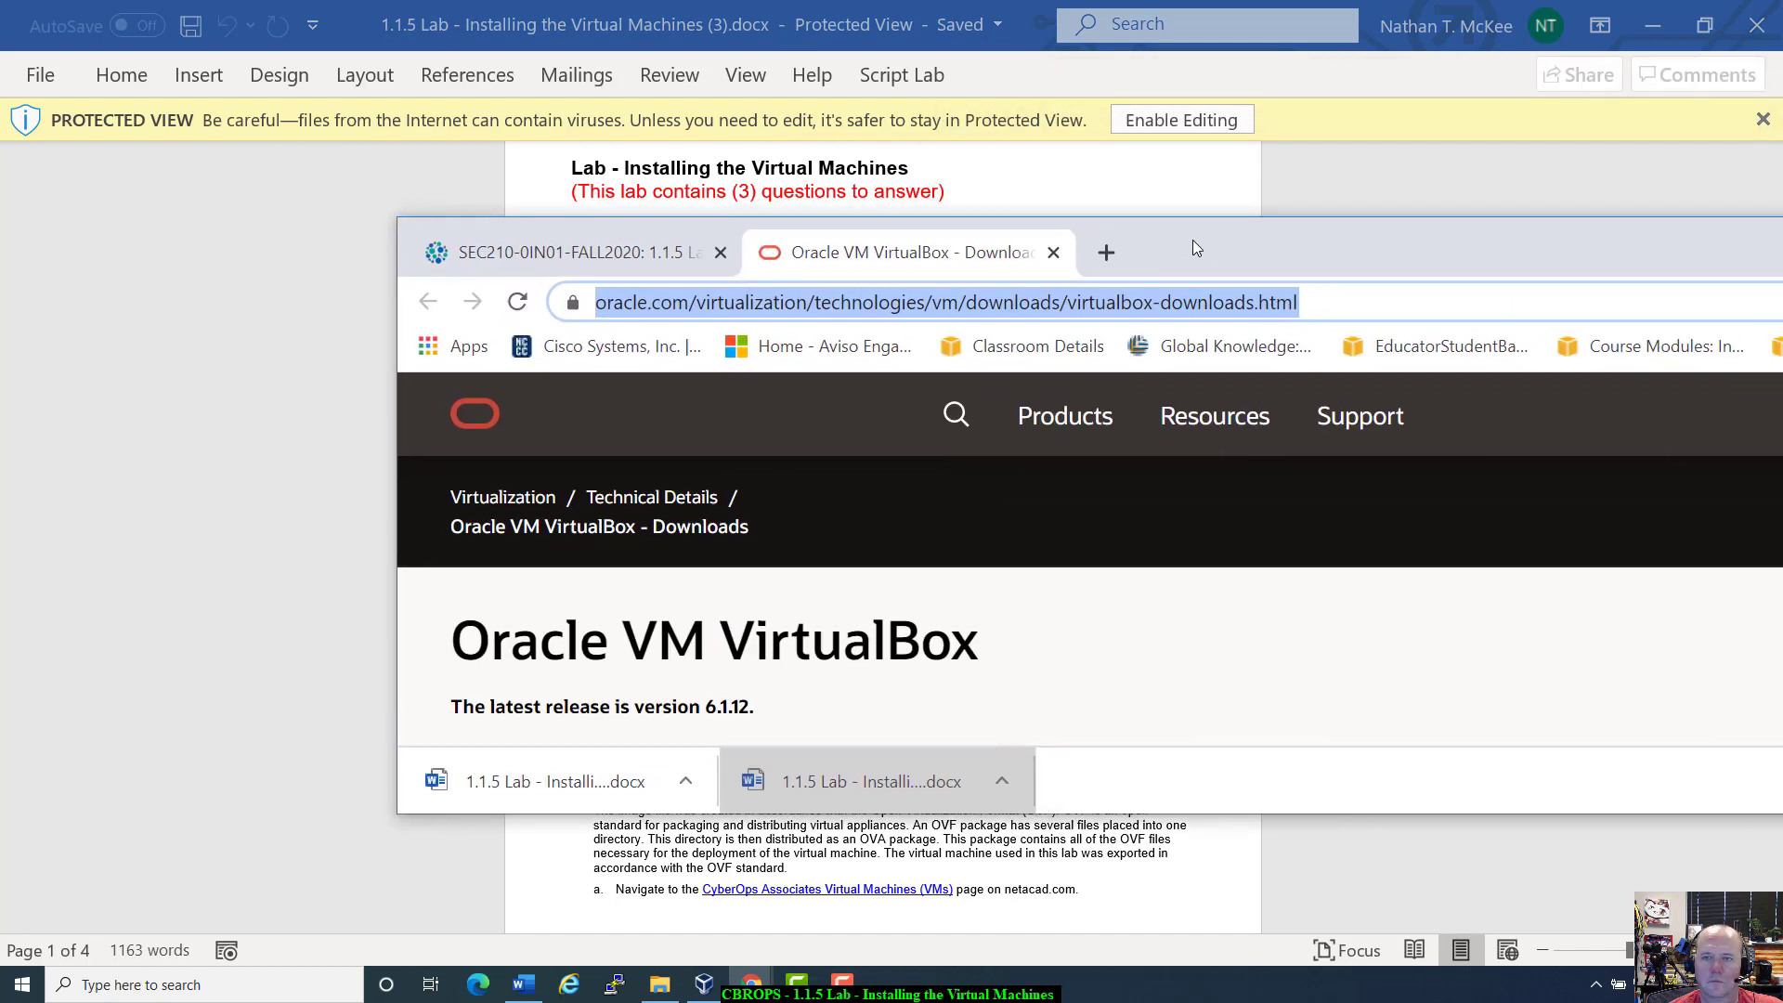
pyautogui.doubleClick(1192, 240)
# Examine the VirtualBox 6.1.12 base packages offered for Windows, Mac OS X, Solaris and the Linux distributions.
pyautogui.scroll(-5, 801, 516)
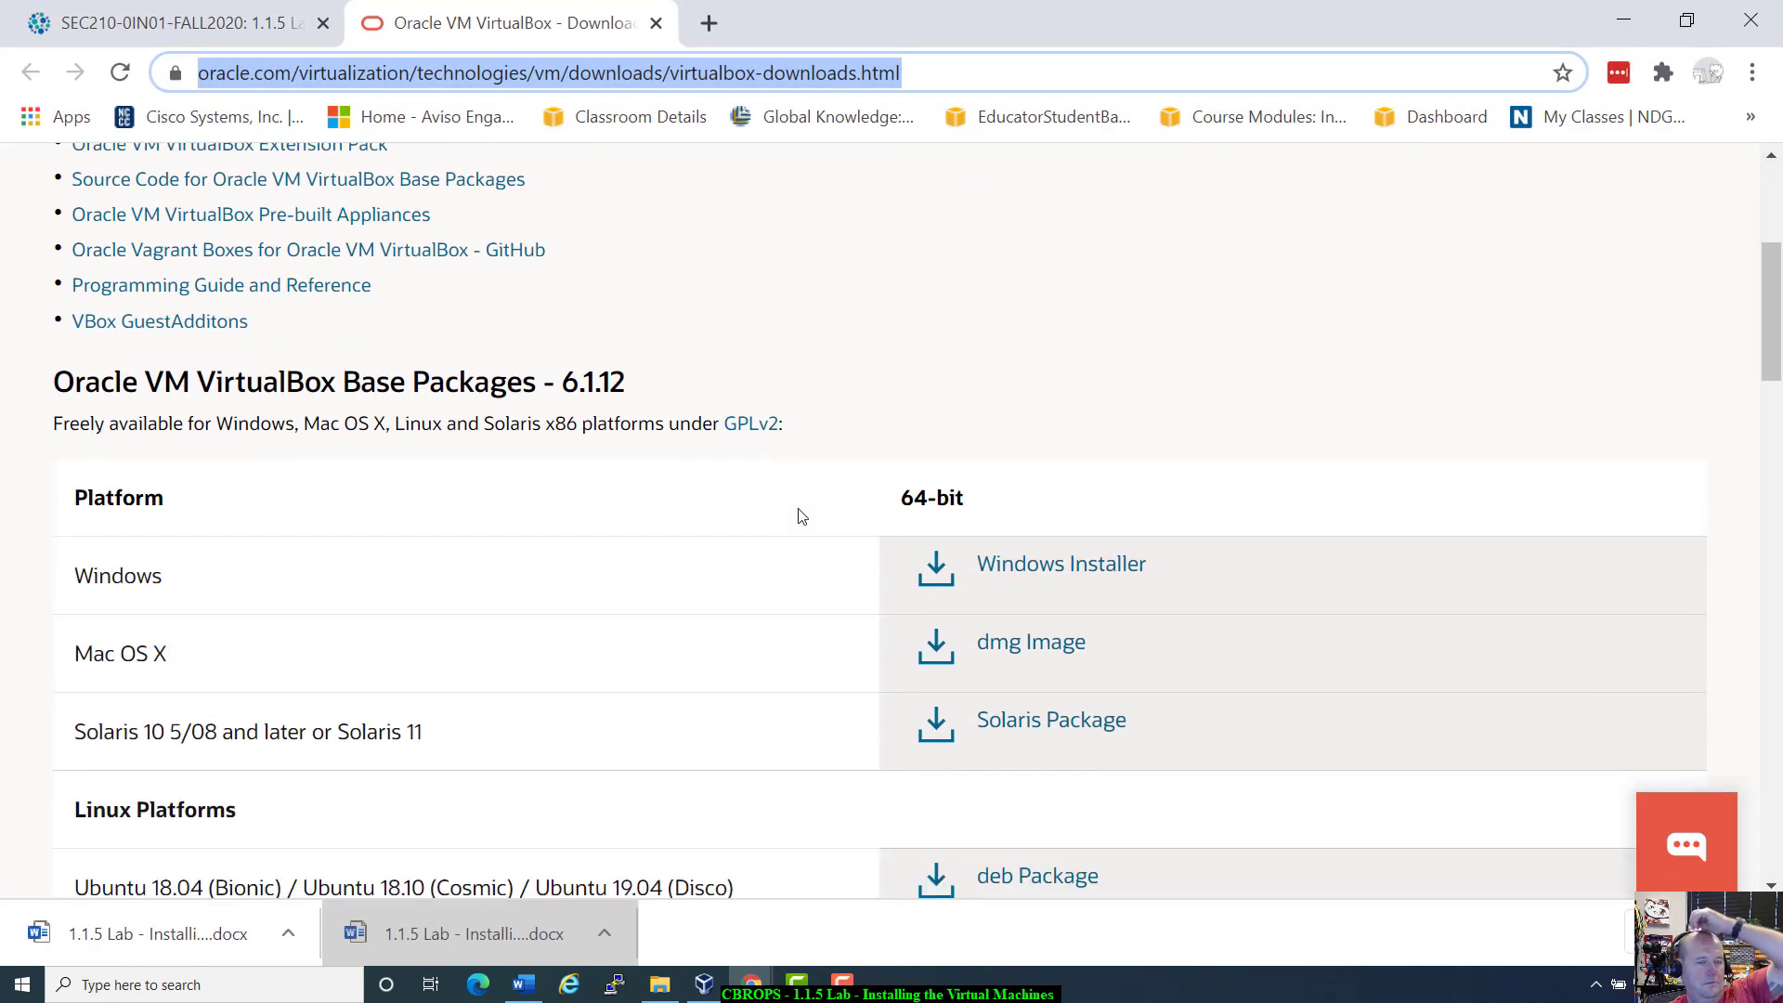
pyautogui.scroll(-2, 802, 516)
pyautogui.scroll(-18, 801, 516)
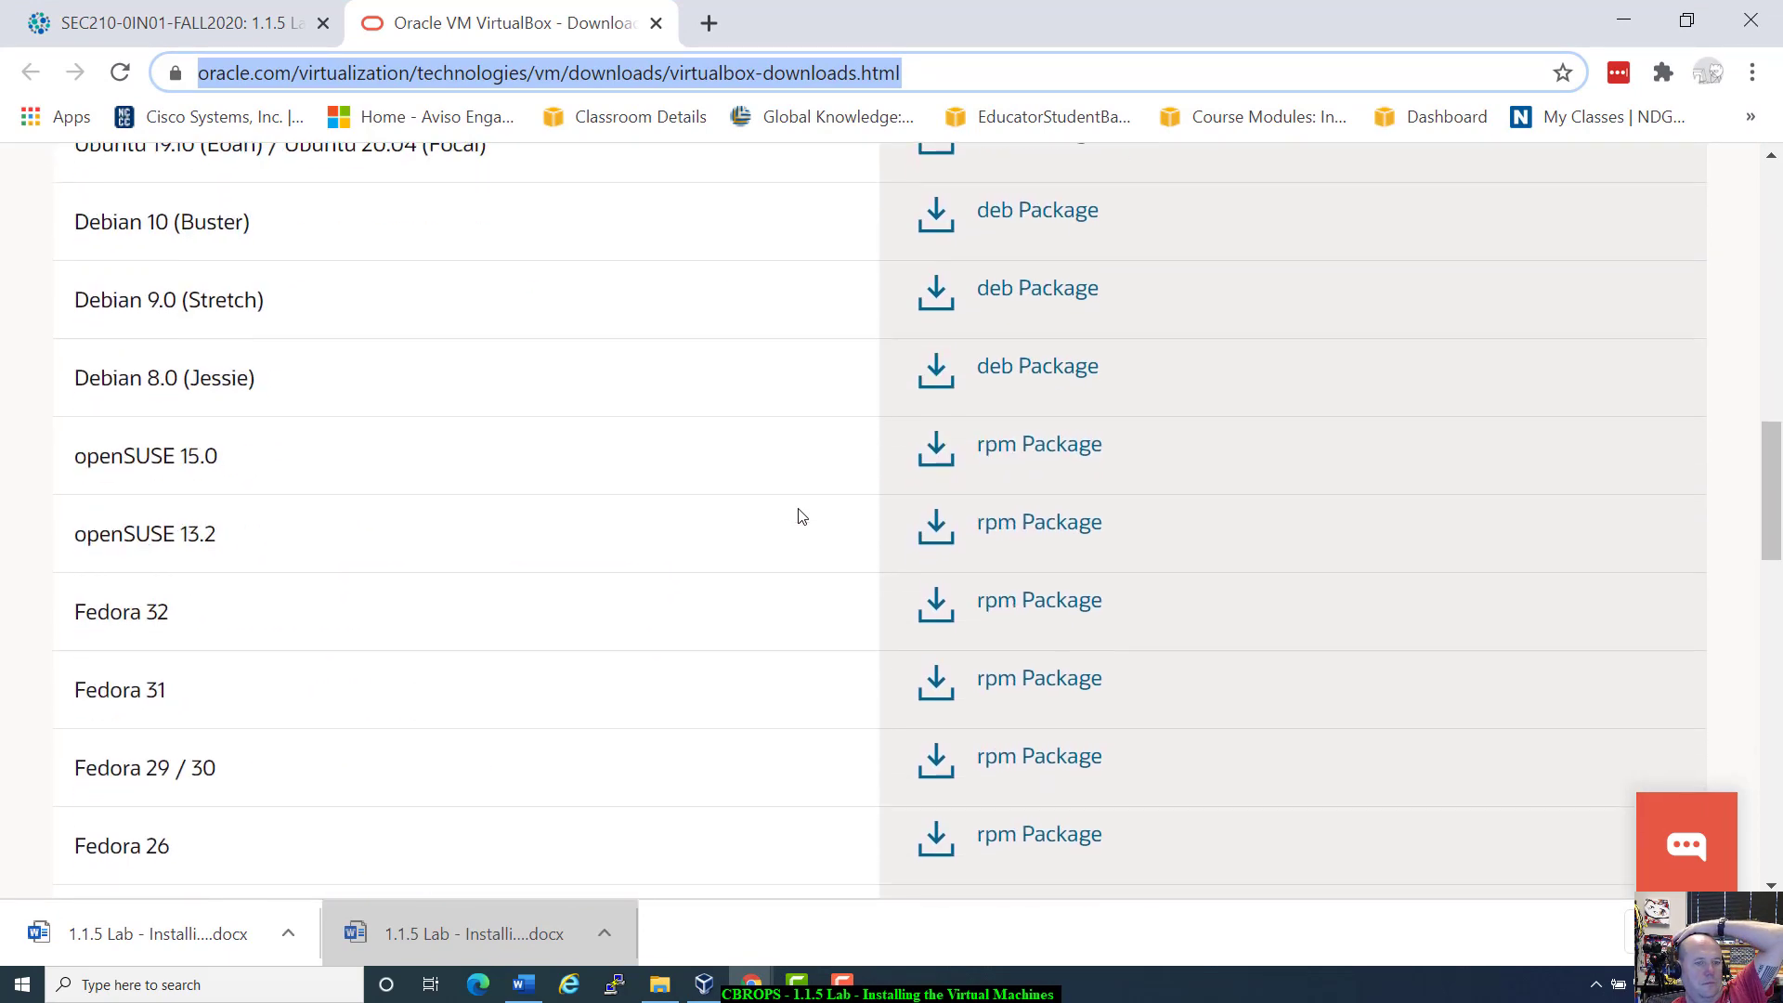
pyautogui.scroll(10, 802, 516)
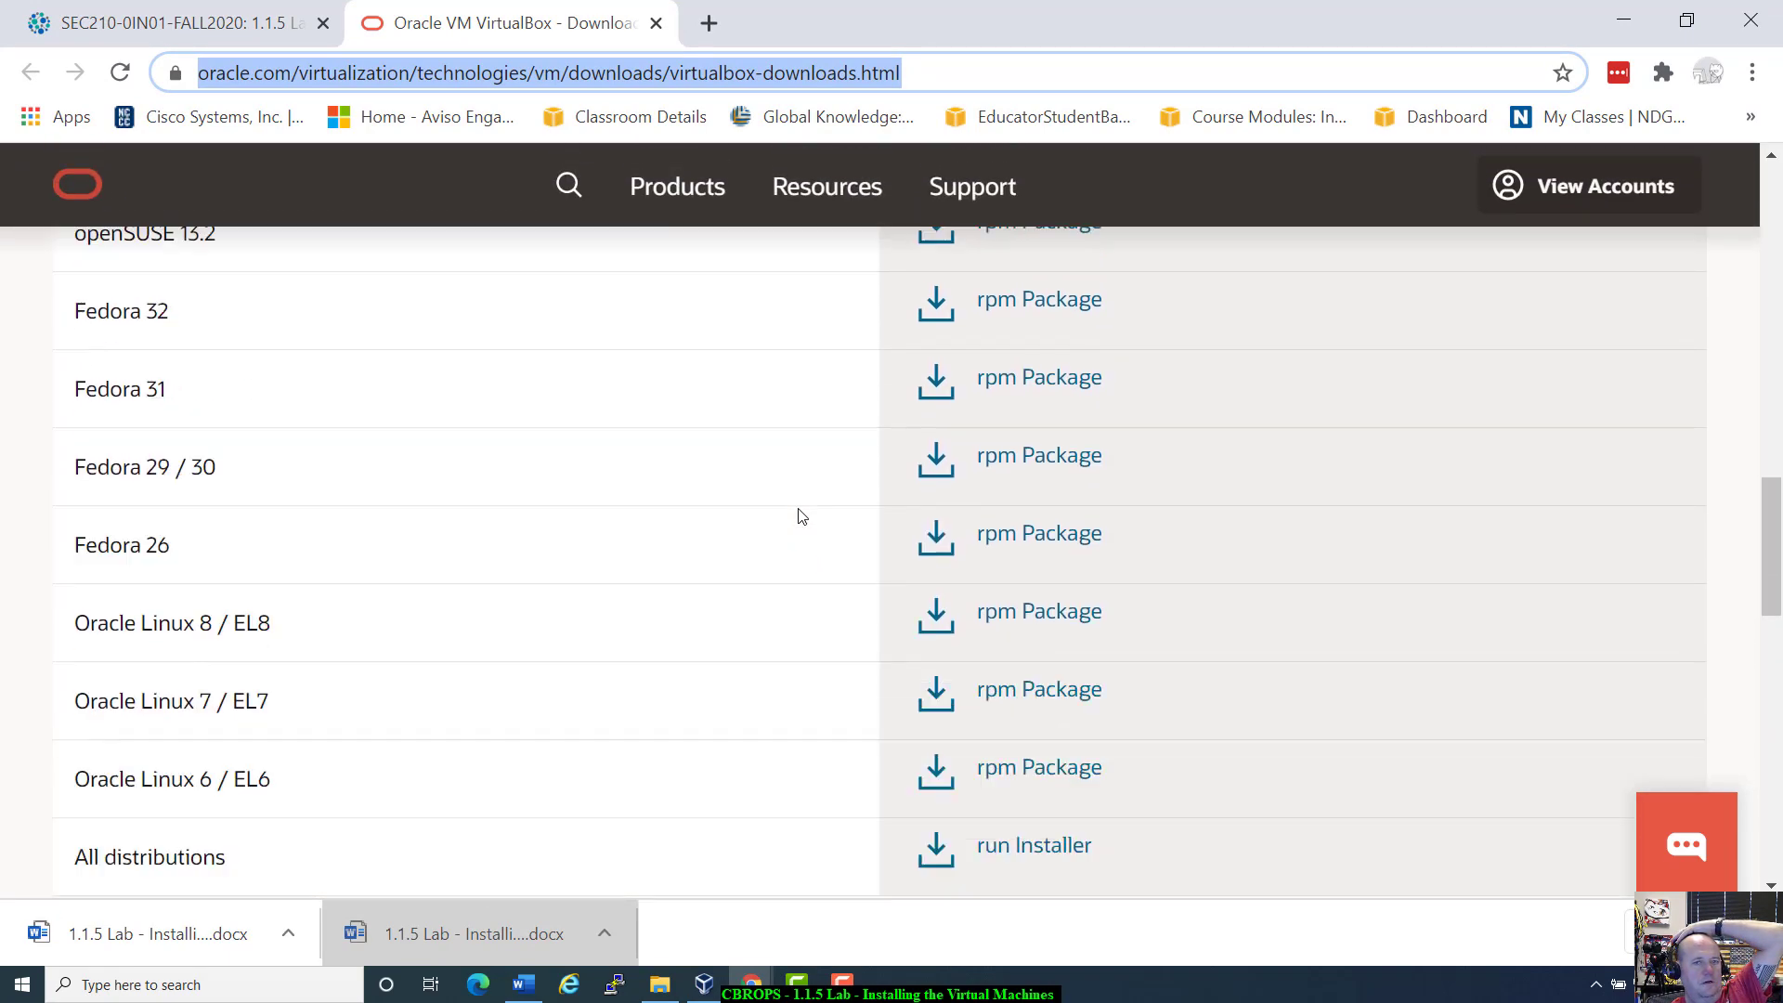
pyautogui.scroll(9, 802, 516)
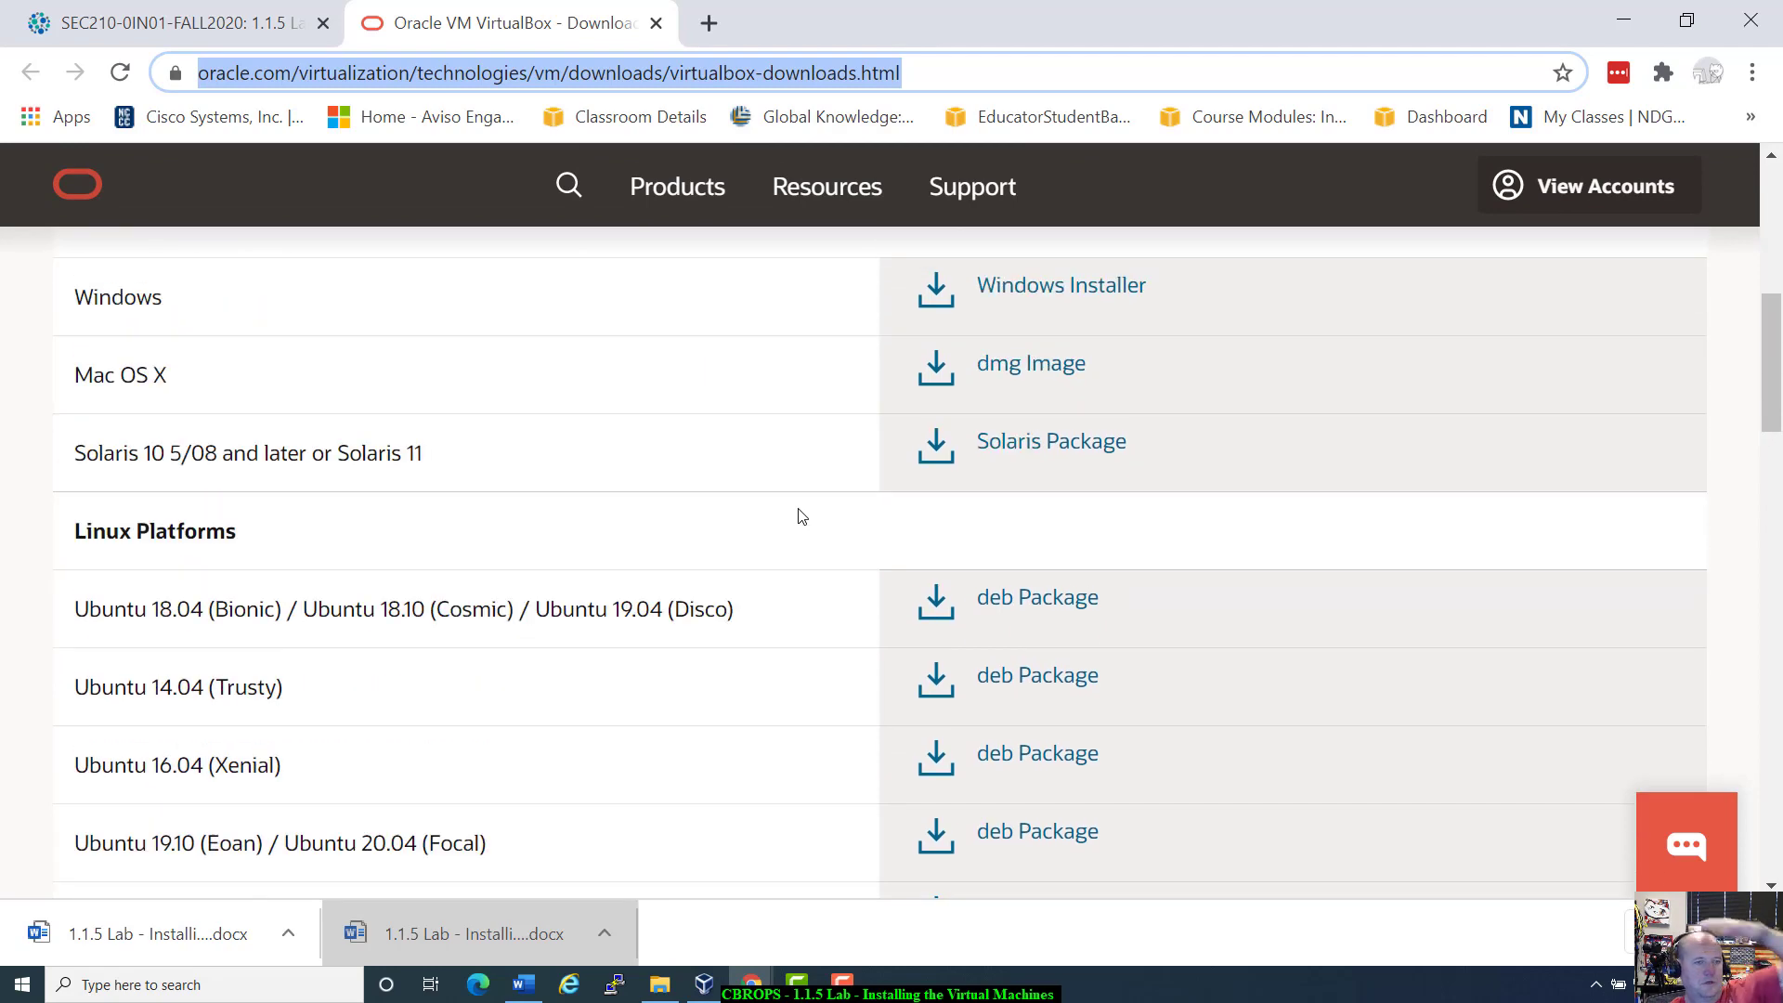
pyautogui.scroll(5, 801, 516)
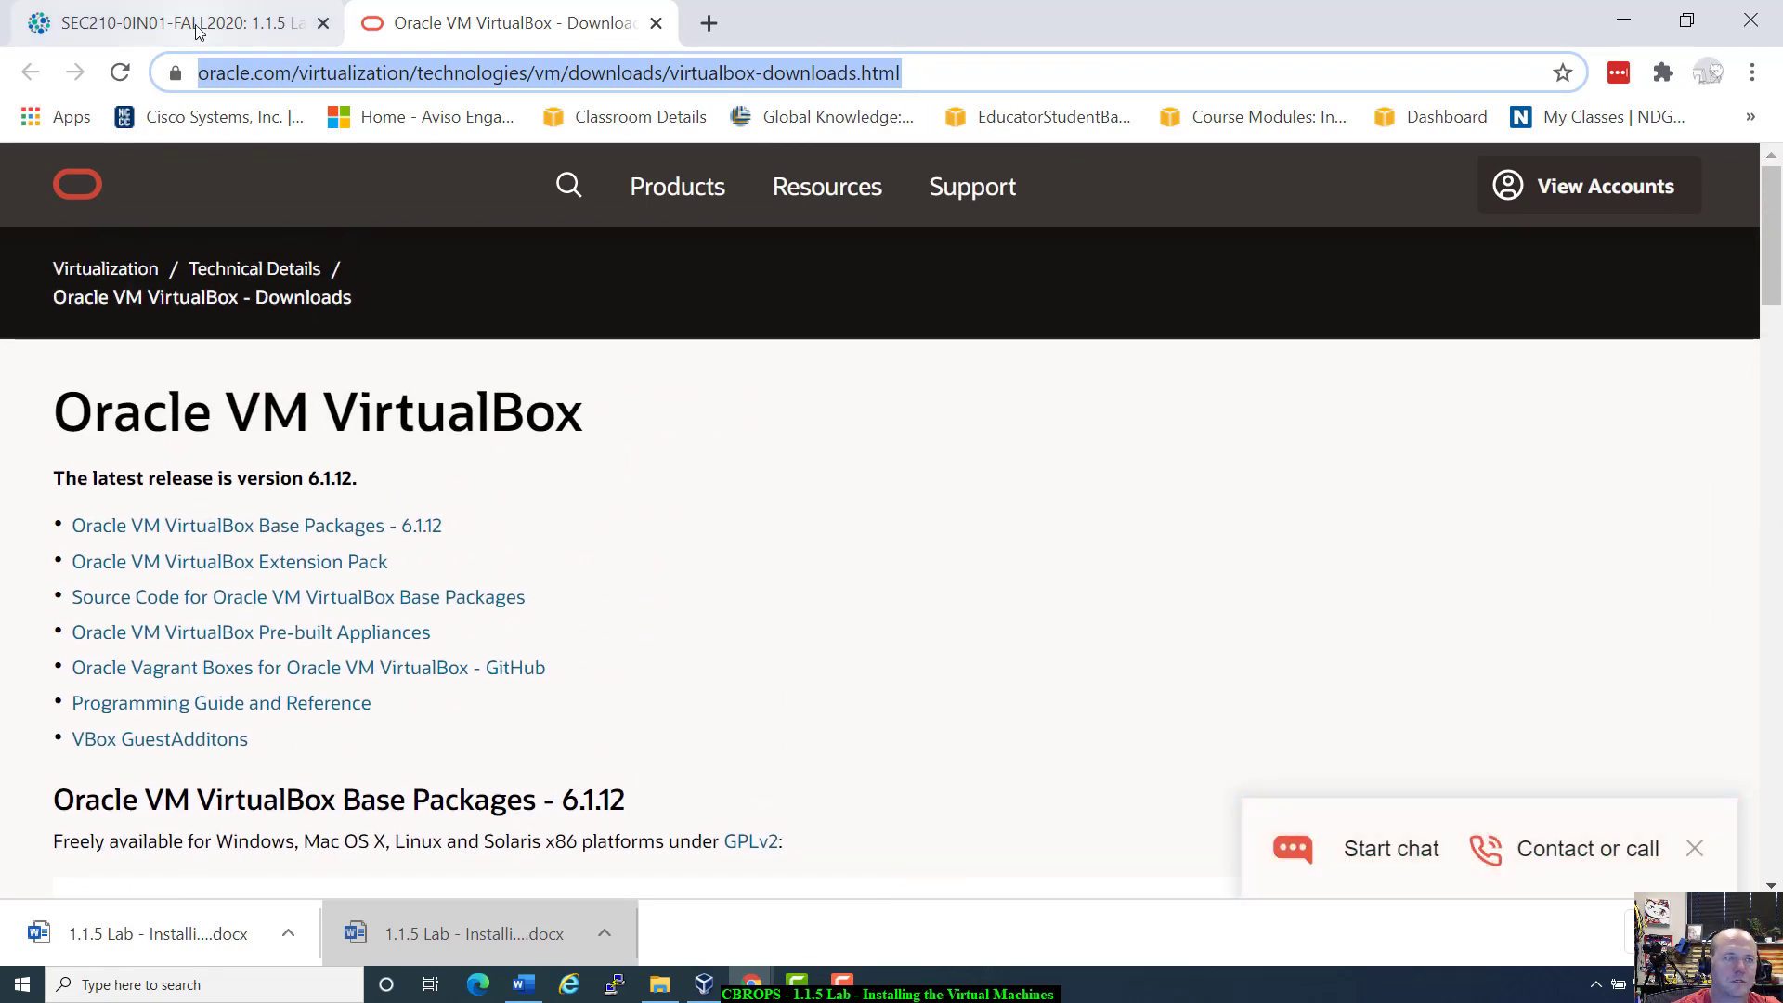
# Move the browser window off the lab document and highlight the Step 1 line about VMware Player and Oracle VirtualBox.
pyautogui.moveTo(767, 5); pyautogui.dragTo(1782, 223)
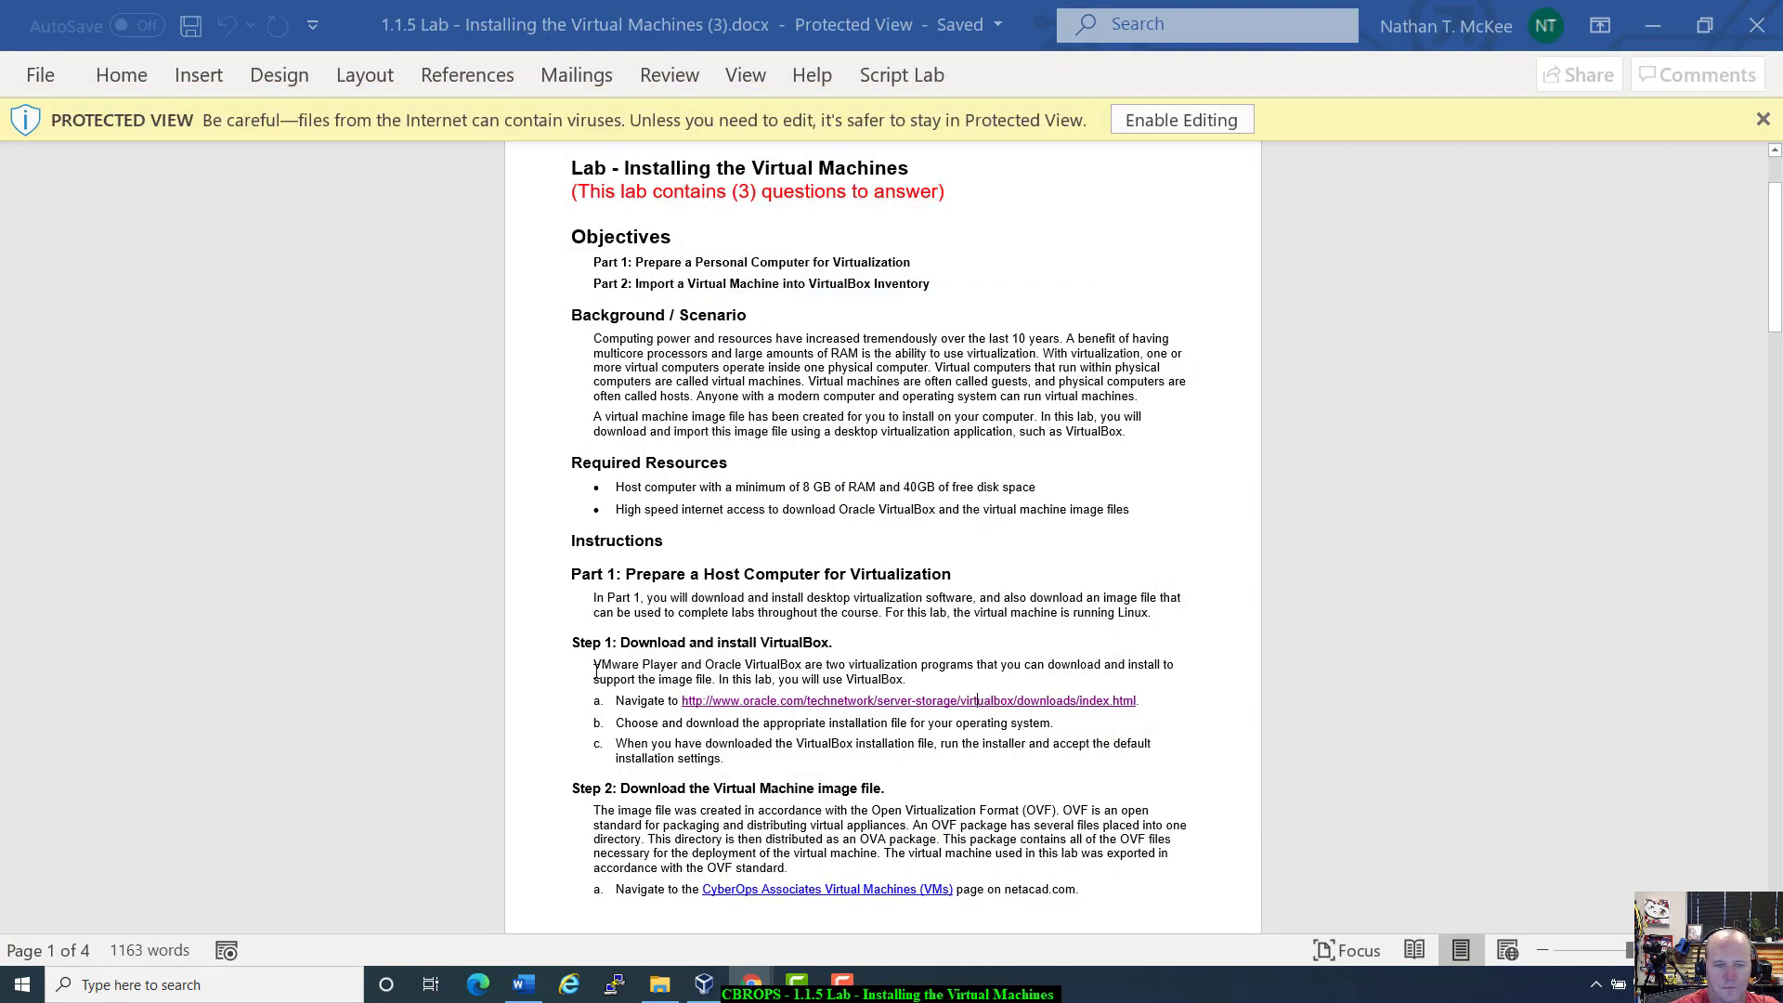
pyautogui.moveTo(596, 670); pyautogui.dragTo(1200, 666)
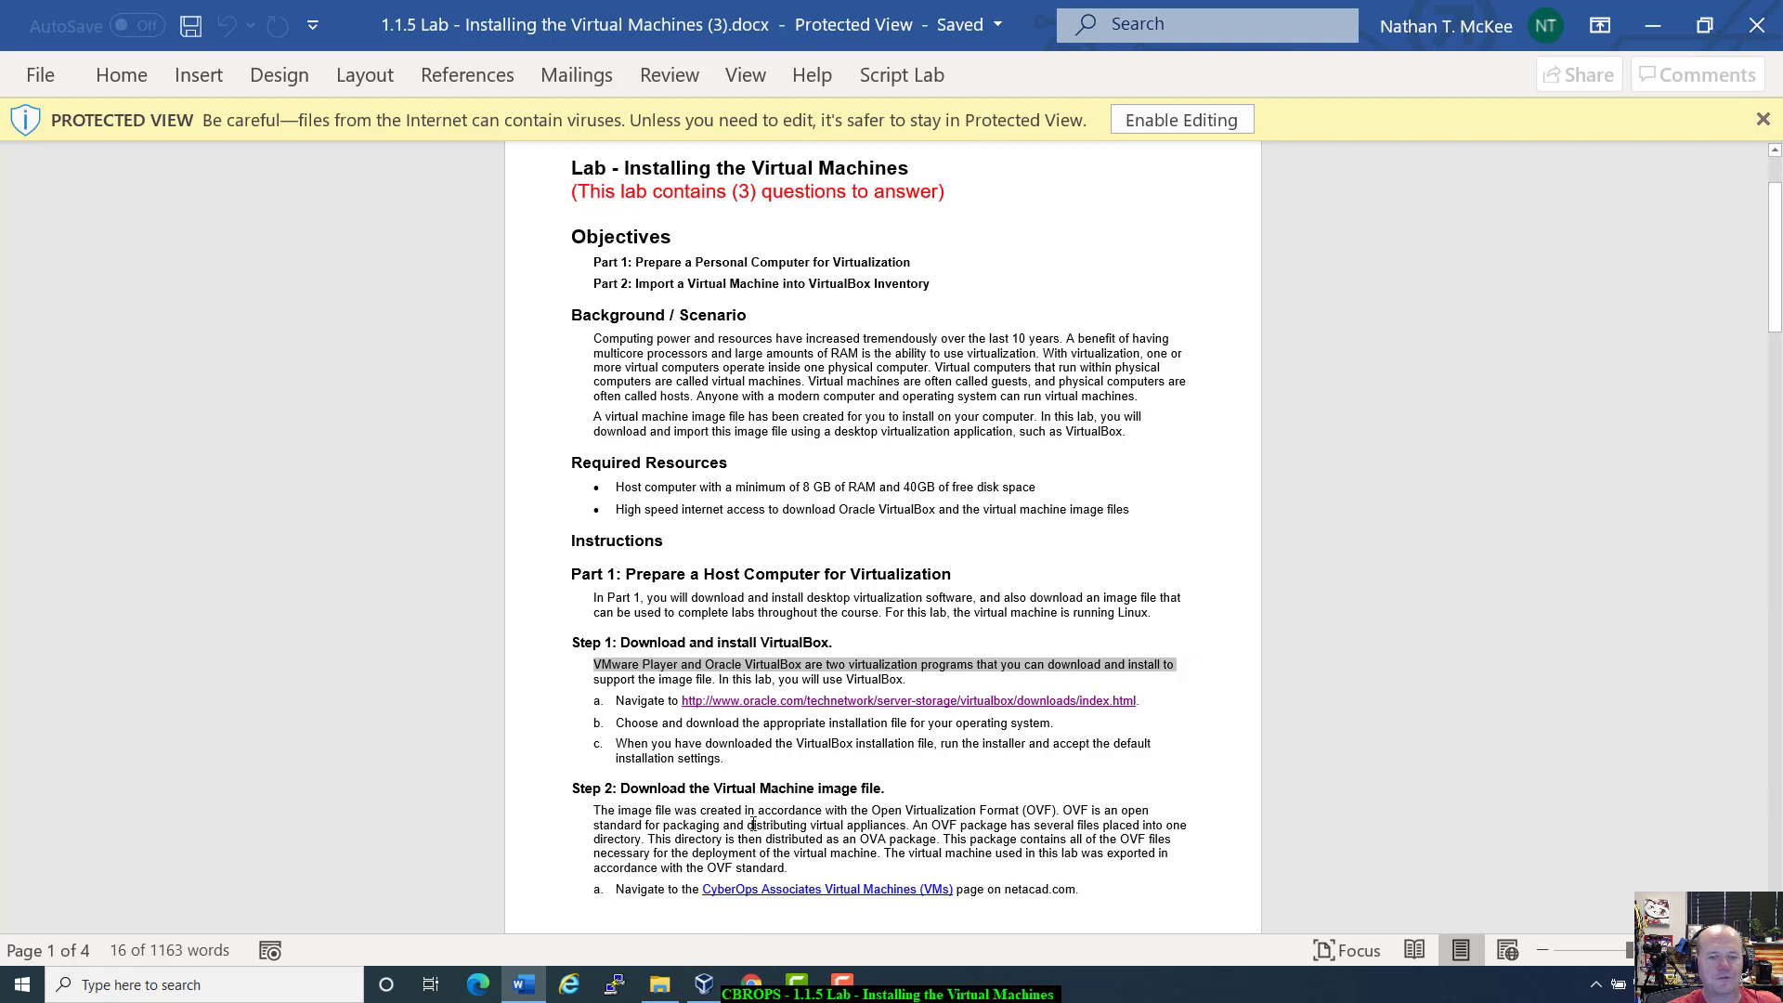
pyautogui.scroll(-3, 753, 824)
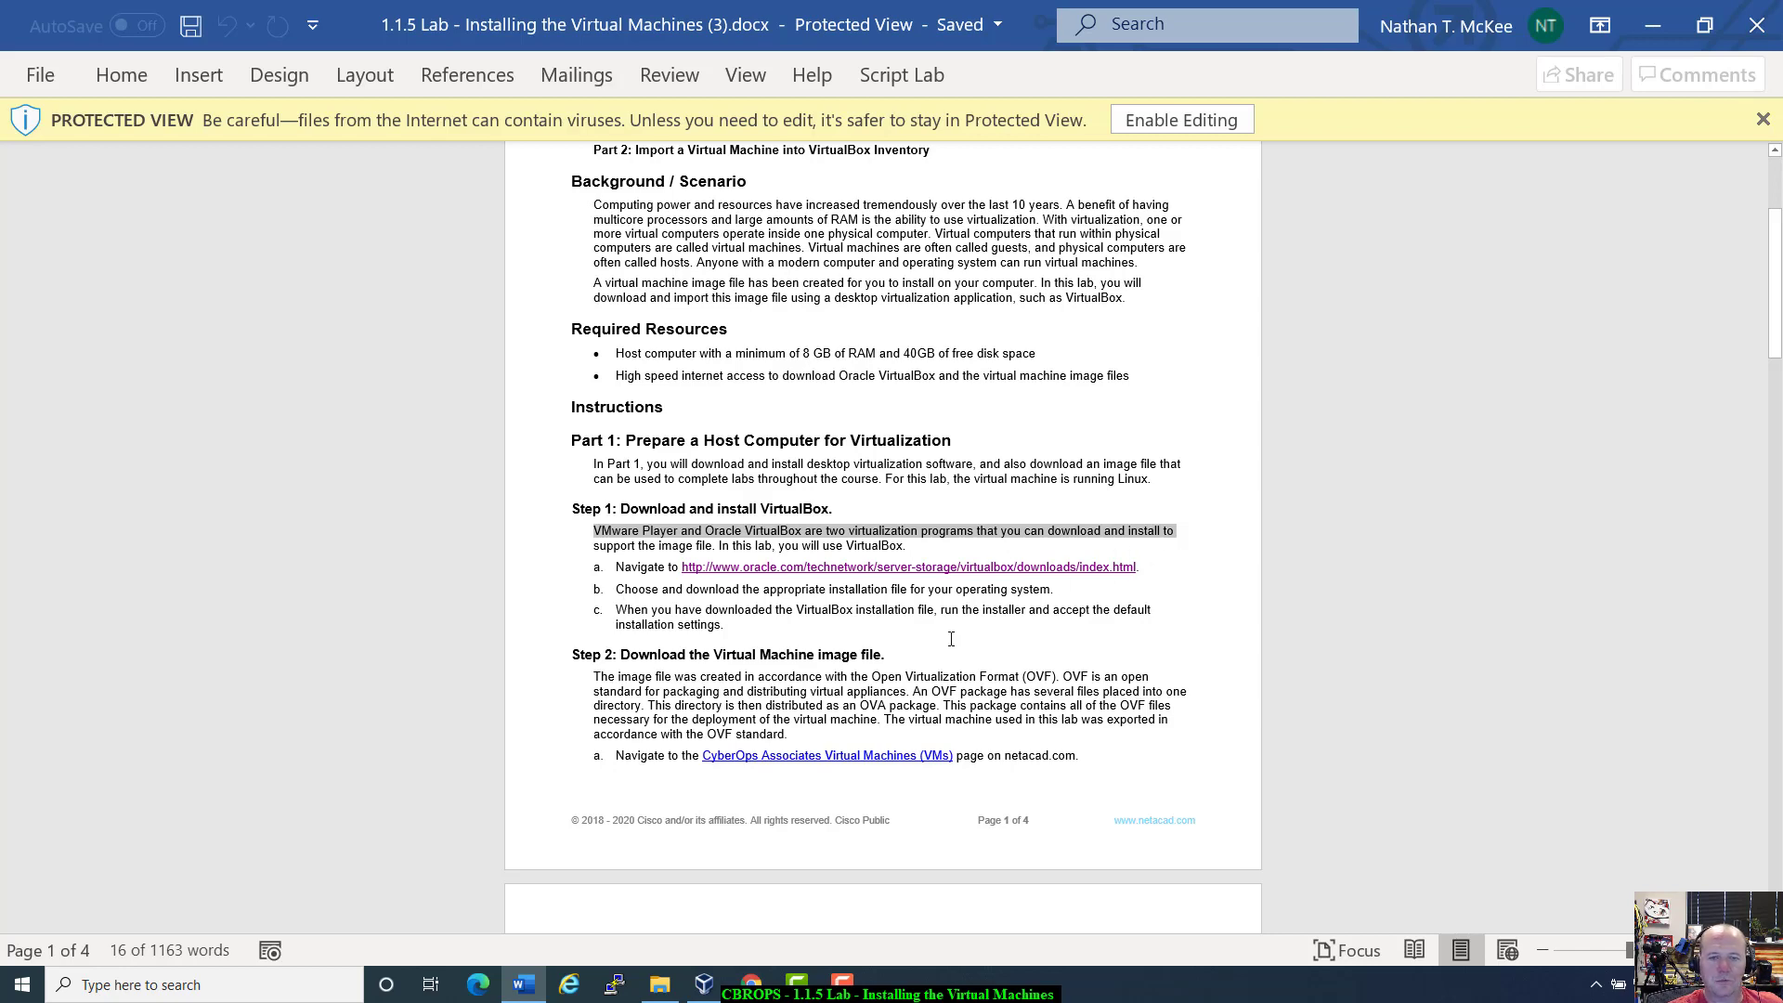
# Bring the VirtualBox downloads page back maximized and examine which package matches each platform, highlighting Mac OS X.
pyautogui.moveTo(1782, 176); pyautogui.dragTo(1129, 208)
pyautogui.doubleClick(1132, 208)
pyautogui.scroll(-6, 835, 524)
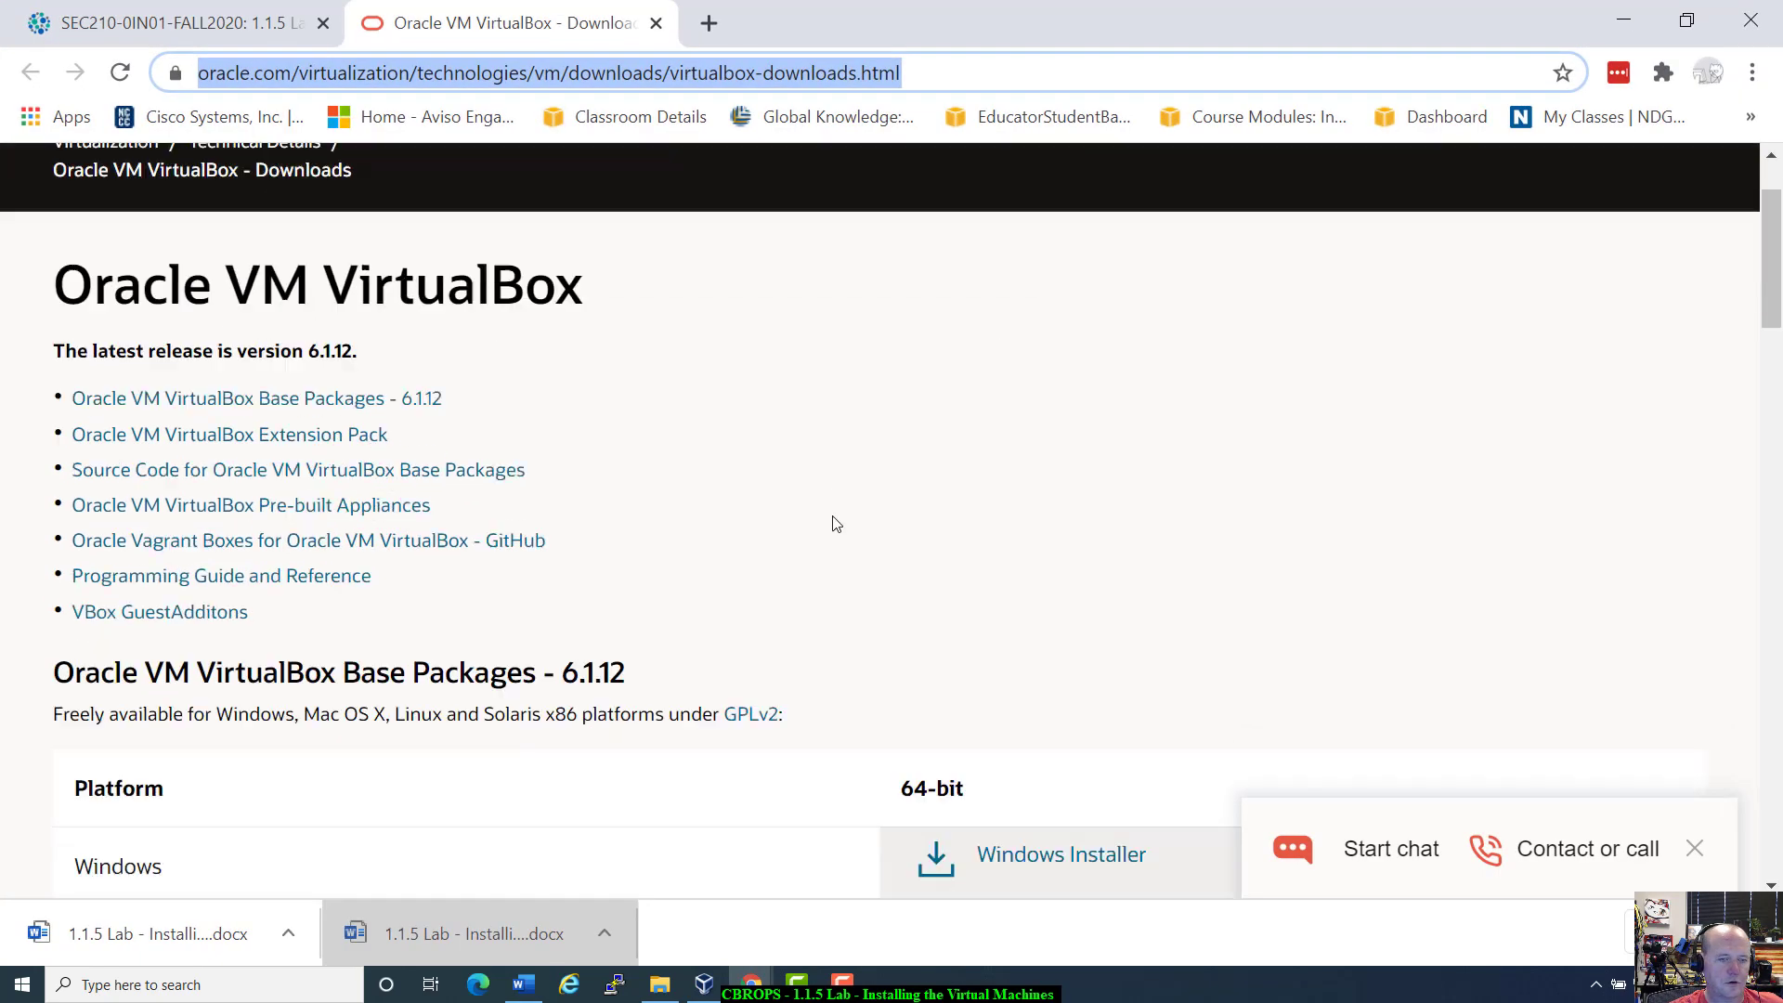
pyautogui.scroll(1, 835, 524)
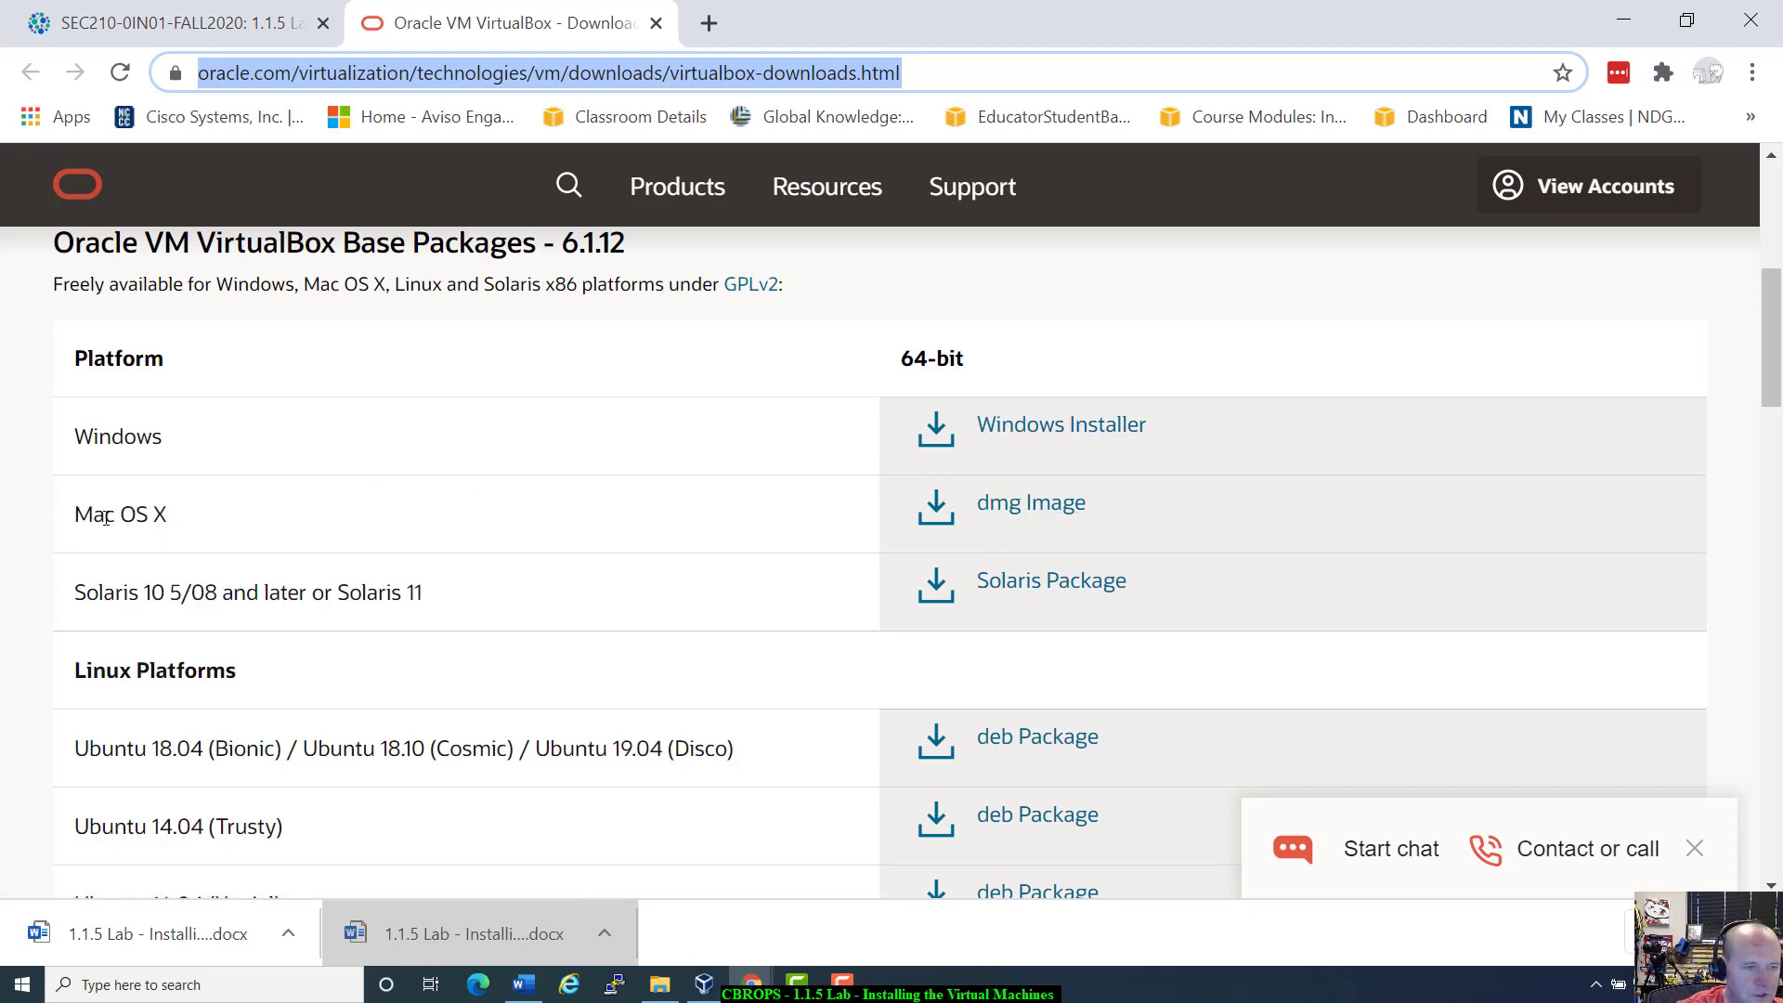
pyautogui.click(78, 513)
pyautogui.moveTo(78, 513); pyautogui.dragTo(219, 525)
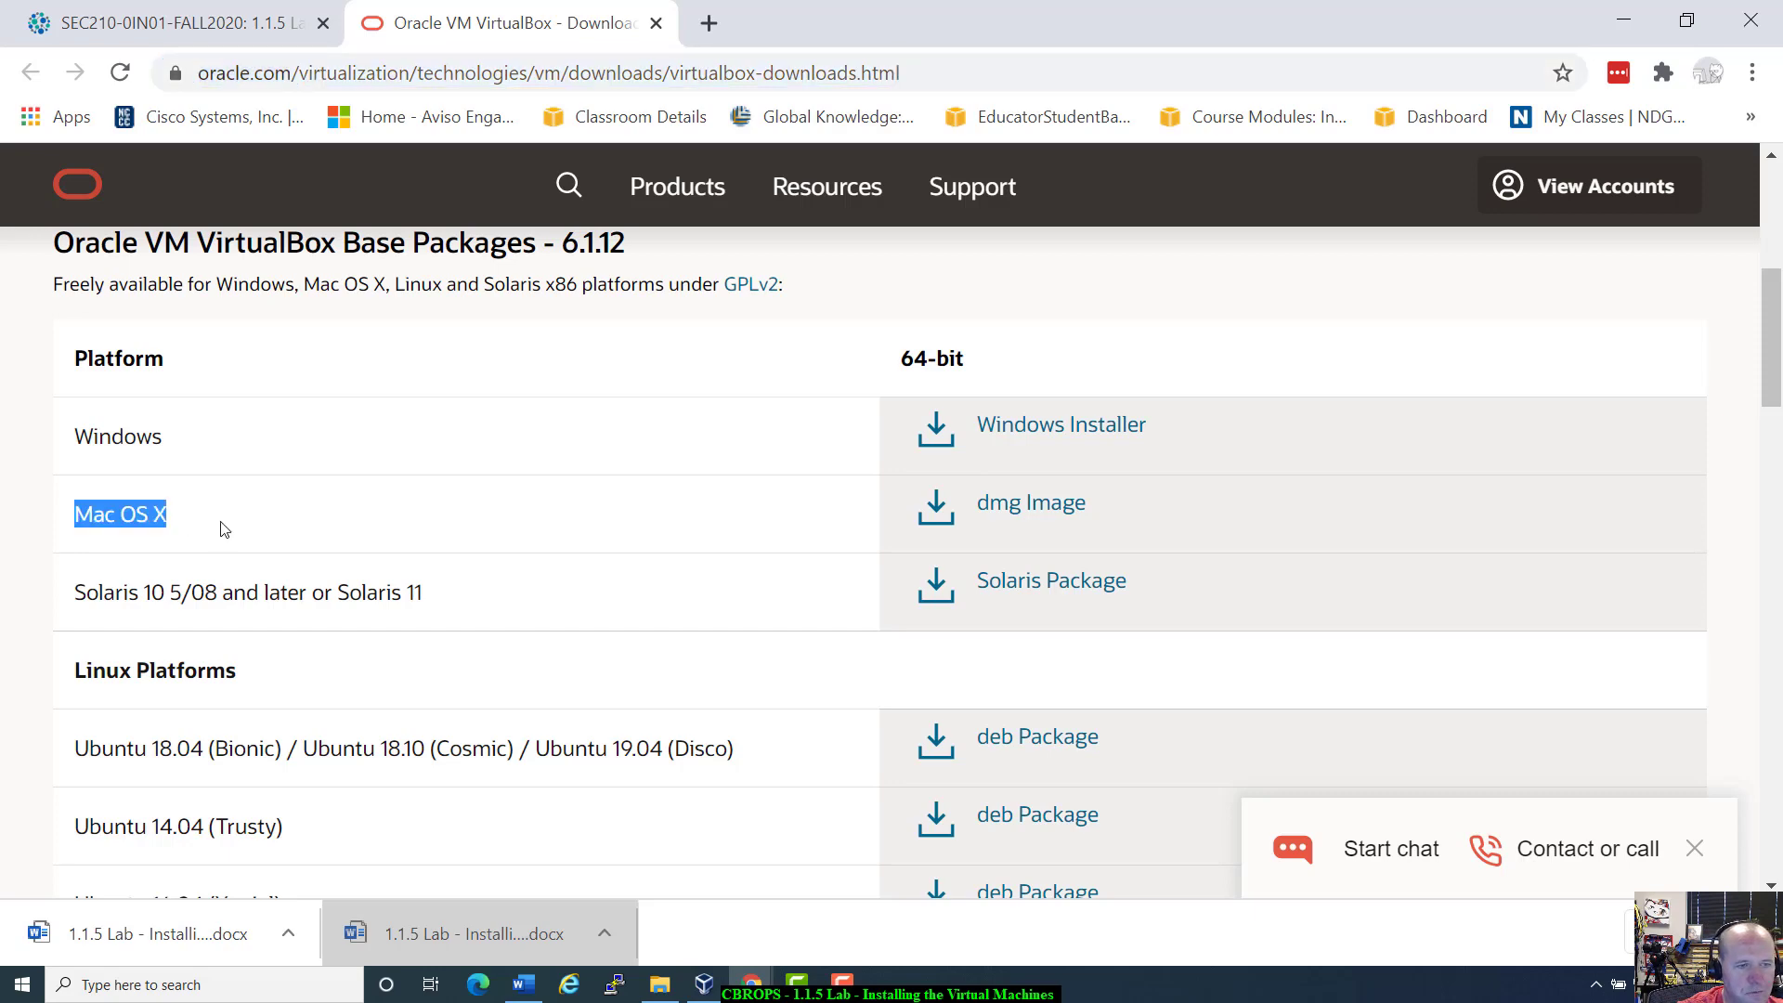
pyautogui.click(223, 528)
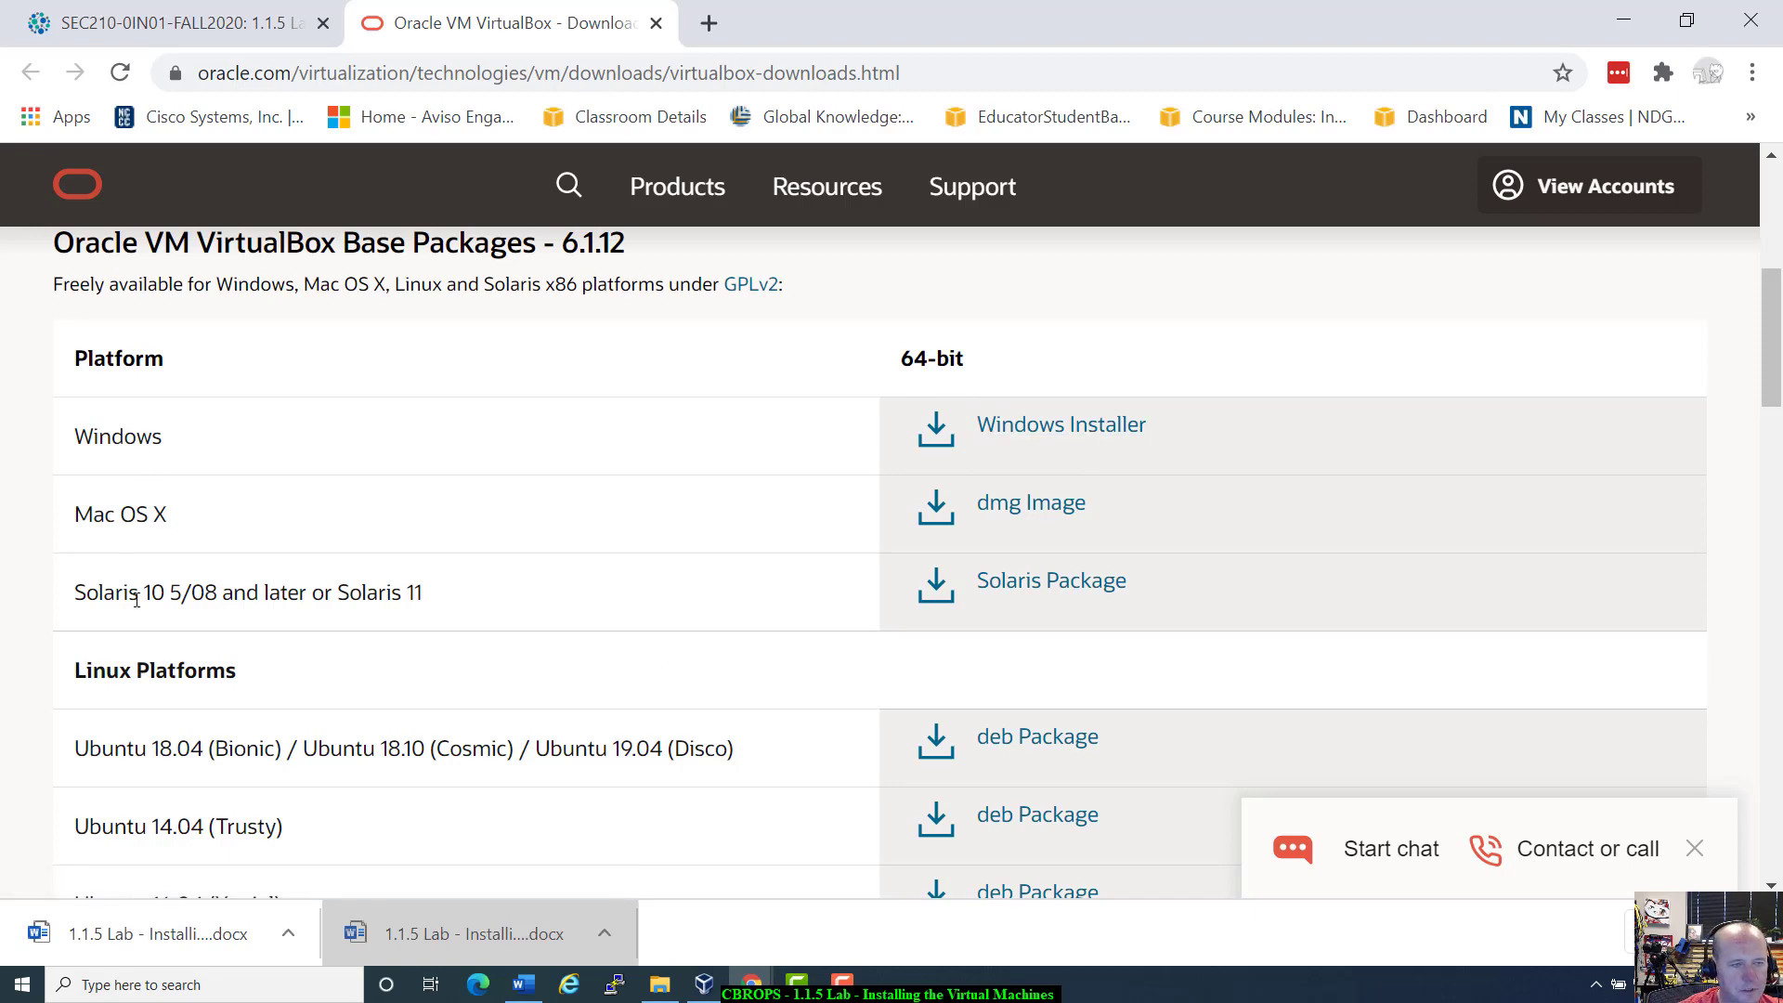
pyautogui.scroll(6, 529, 604)
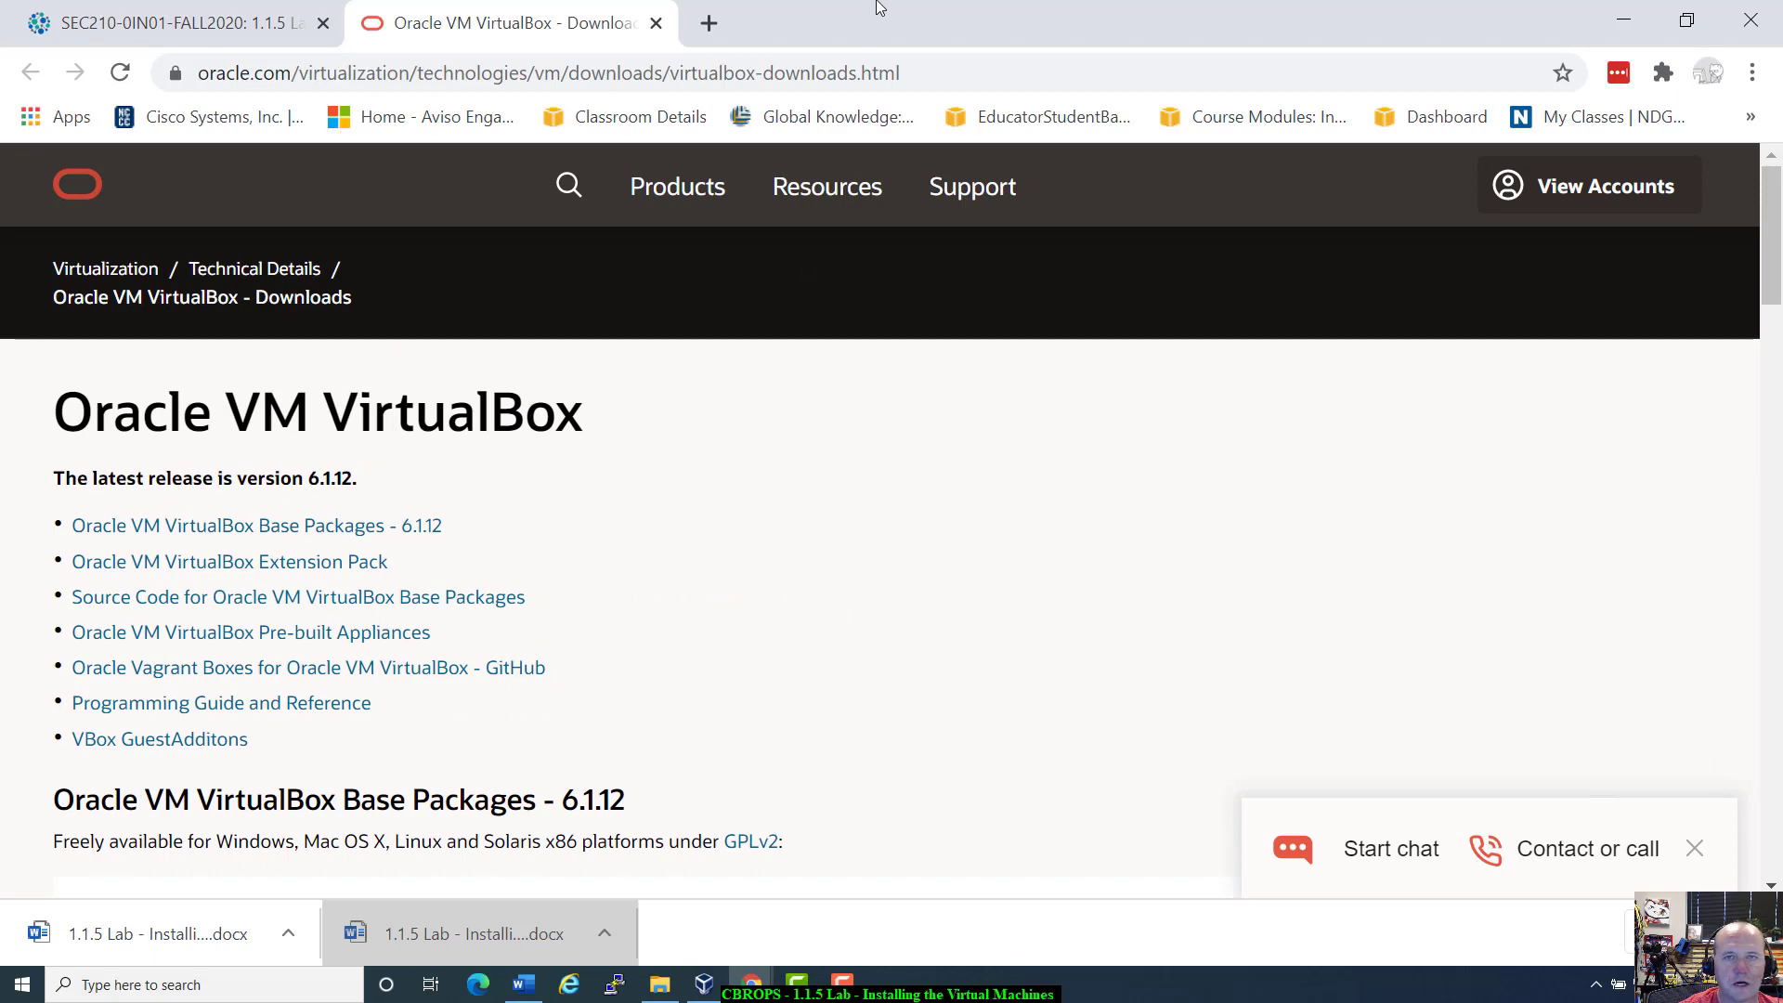
pyautogui.moveTo(860, 11); pyautogui.dragTo(1474, 156)
pyautogui.doubleClick(1500, 161)
pyautogui.scroll(-6, 898, 500)
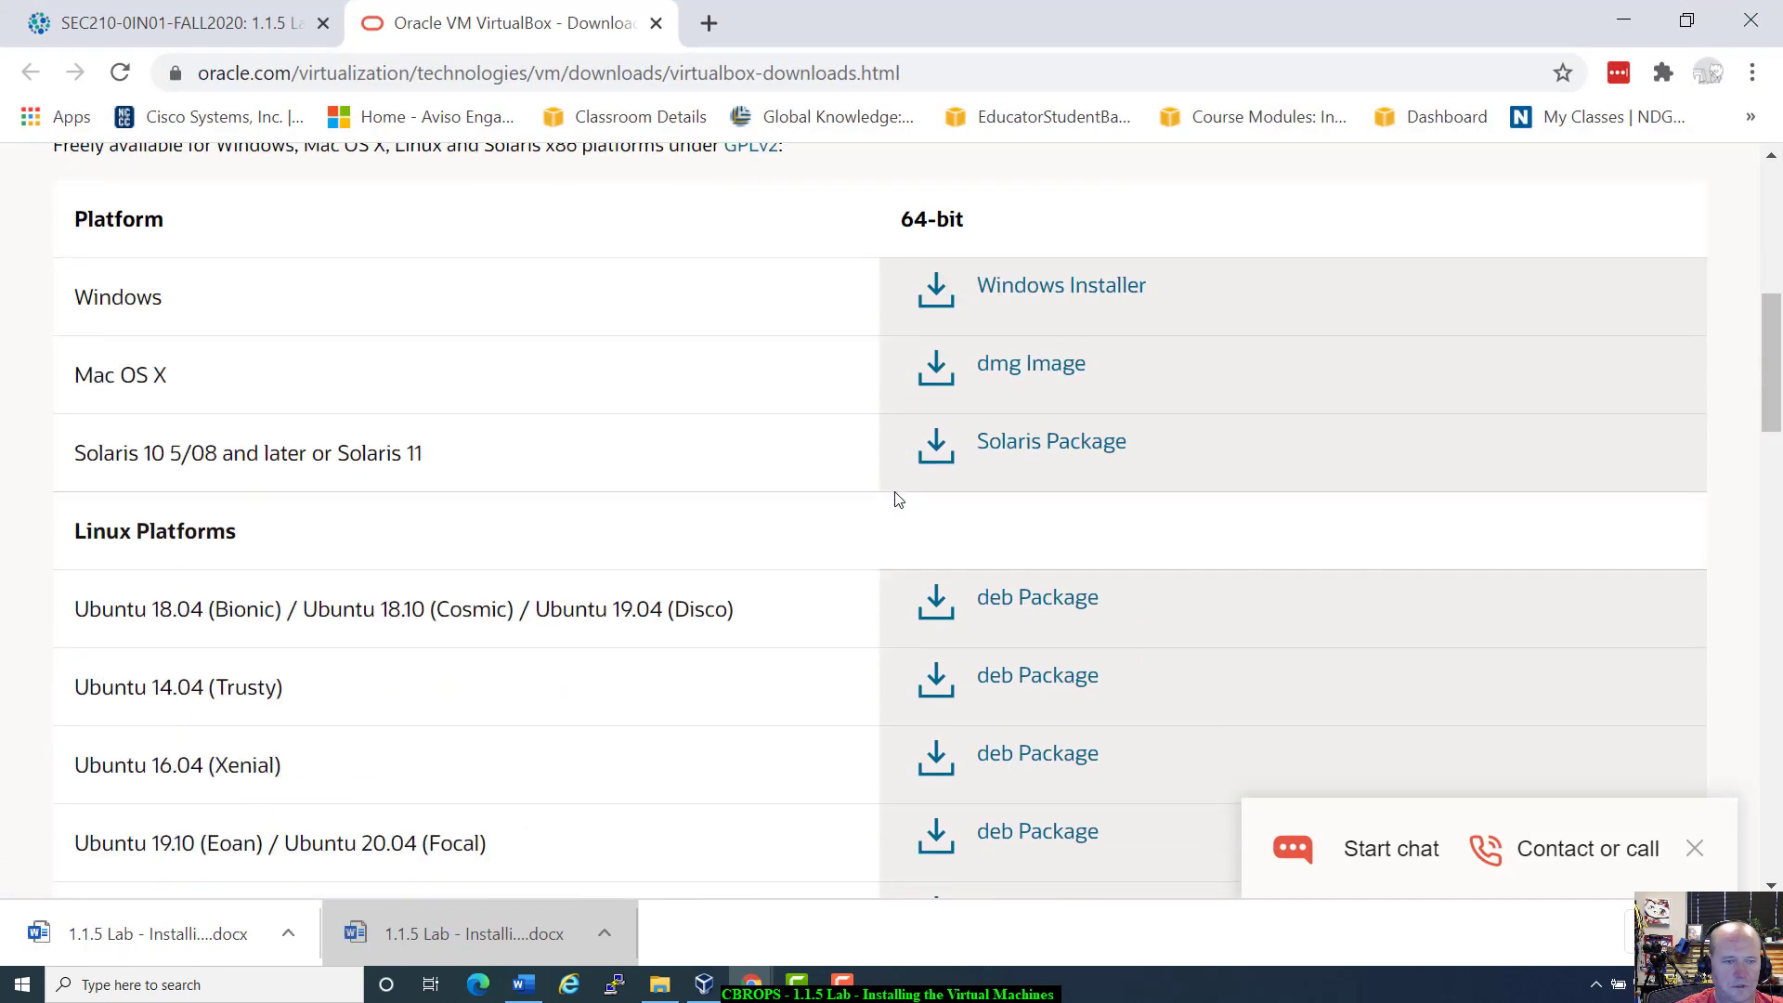
pyautogui.scroll(3, 898, 500)
# Search Windows for msinfo, open System Information, check the System Type entry and close the window.
pyautogui.click(264, 988)
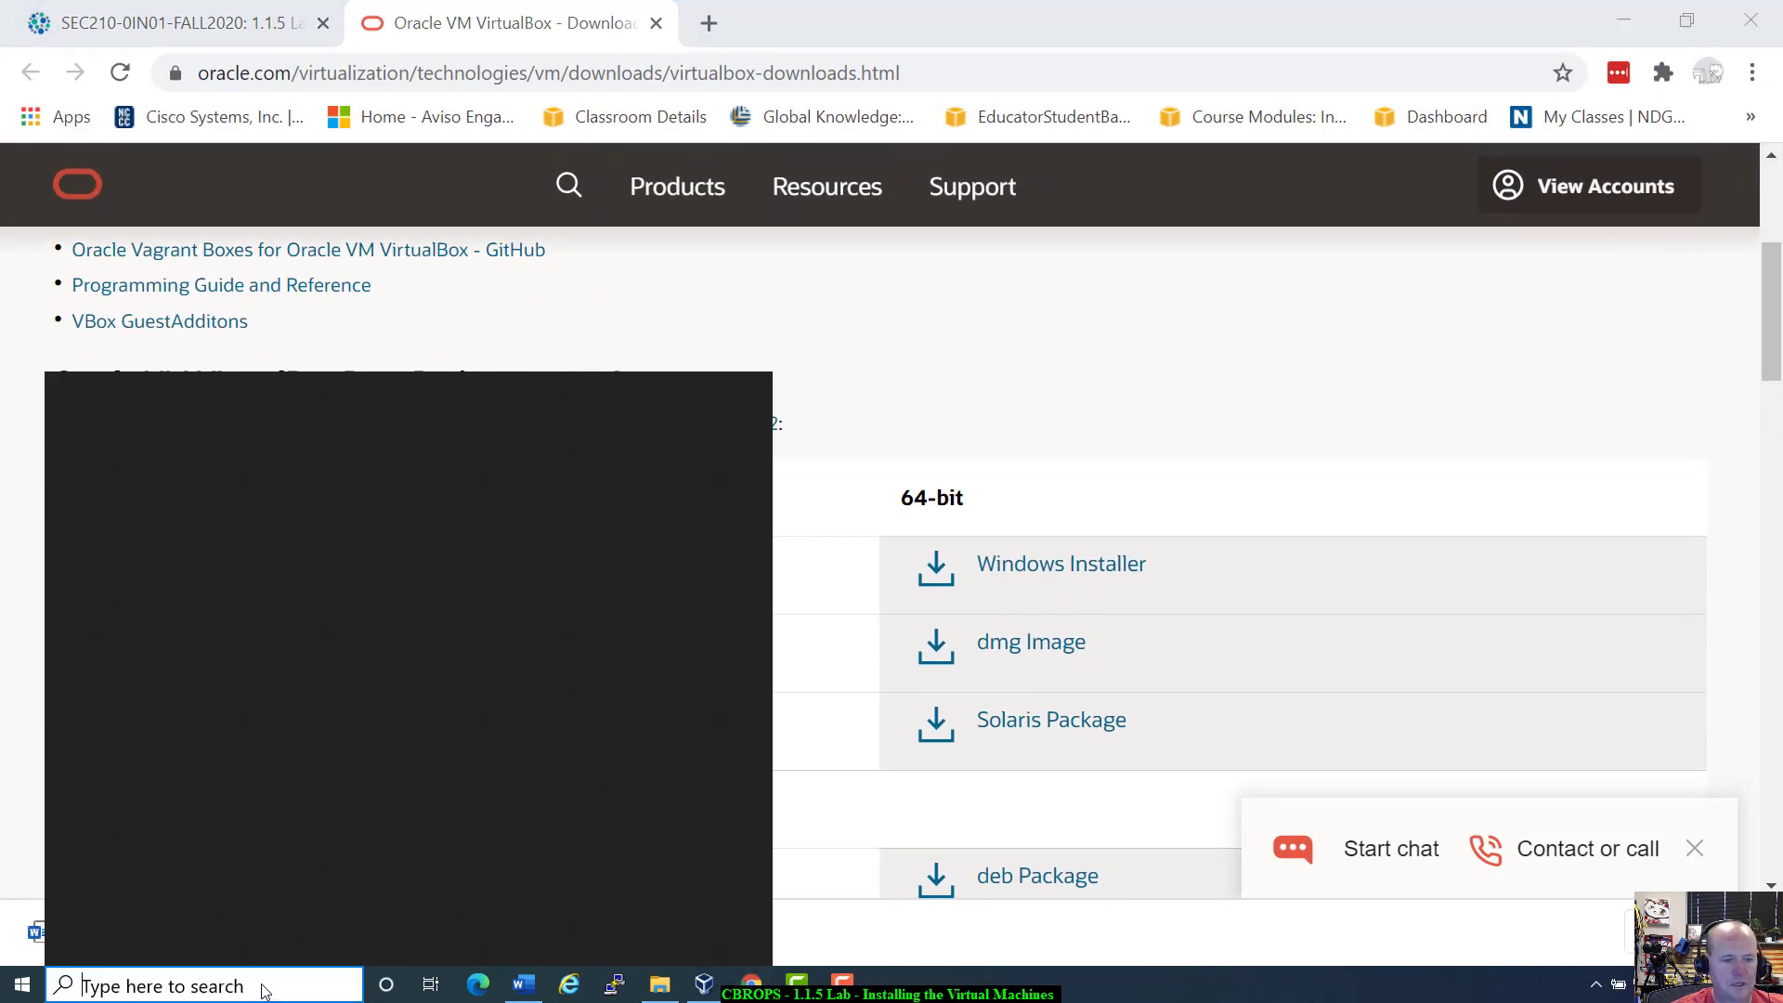
pyautogui.write('msinfo')
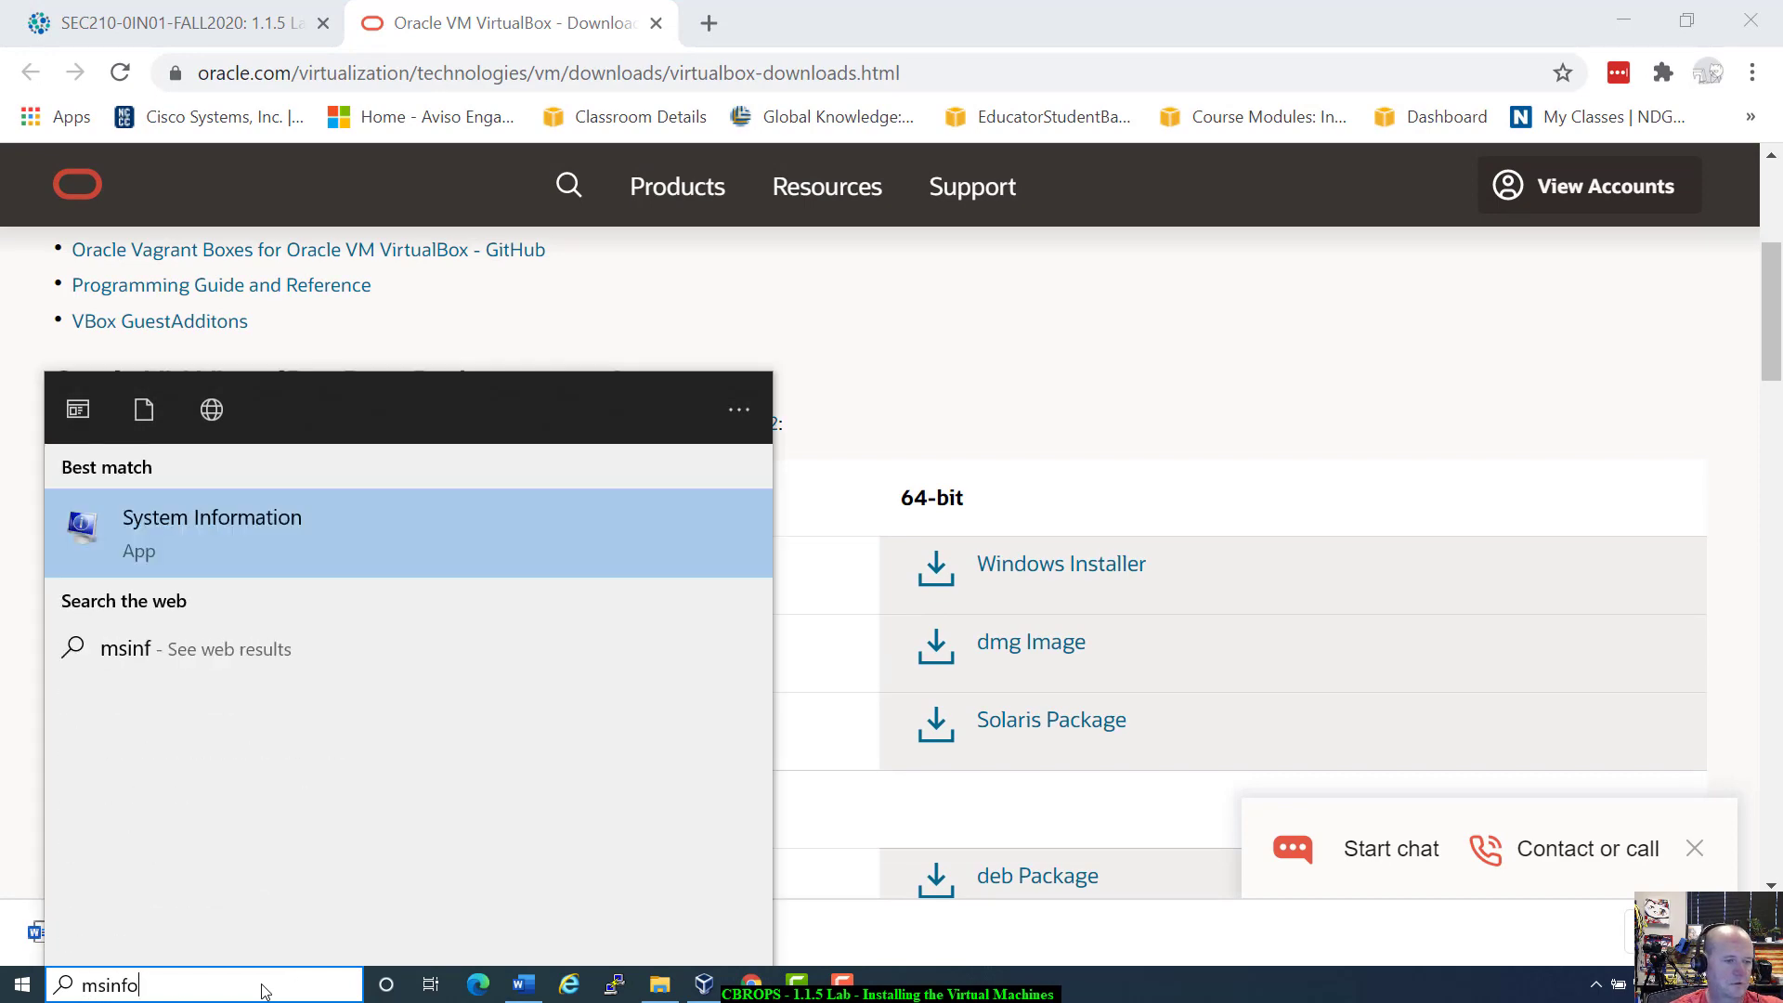
pyautogui.press('Return')
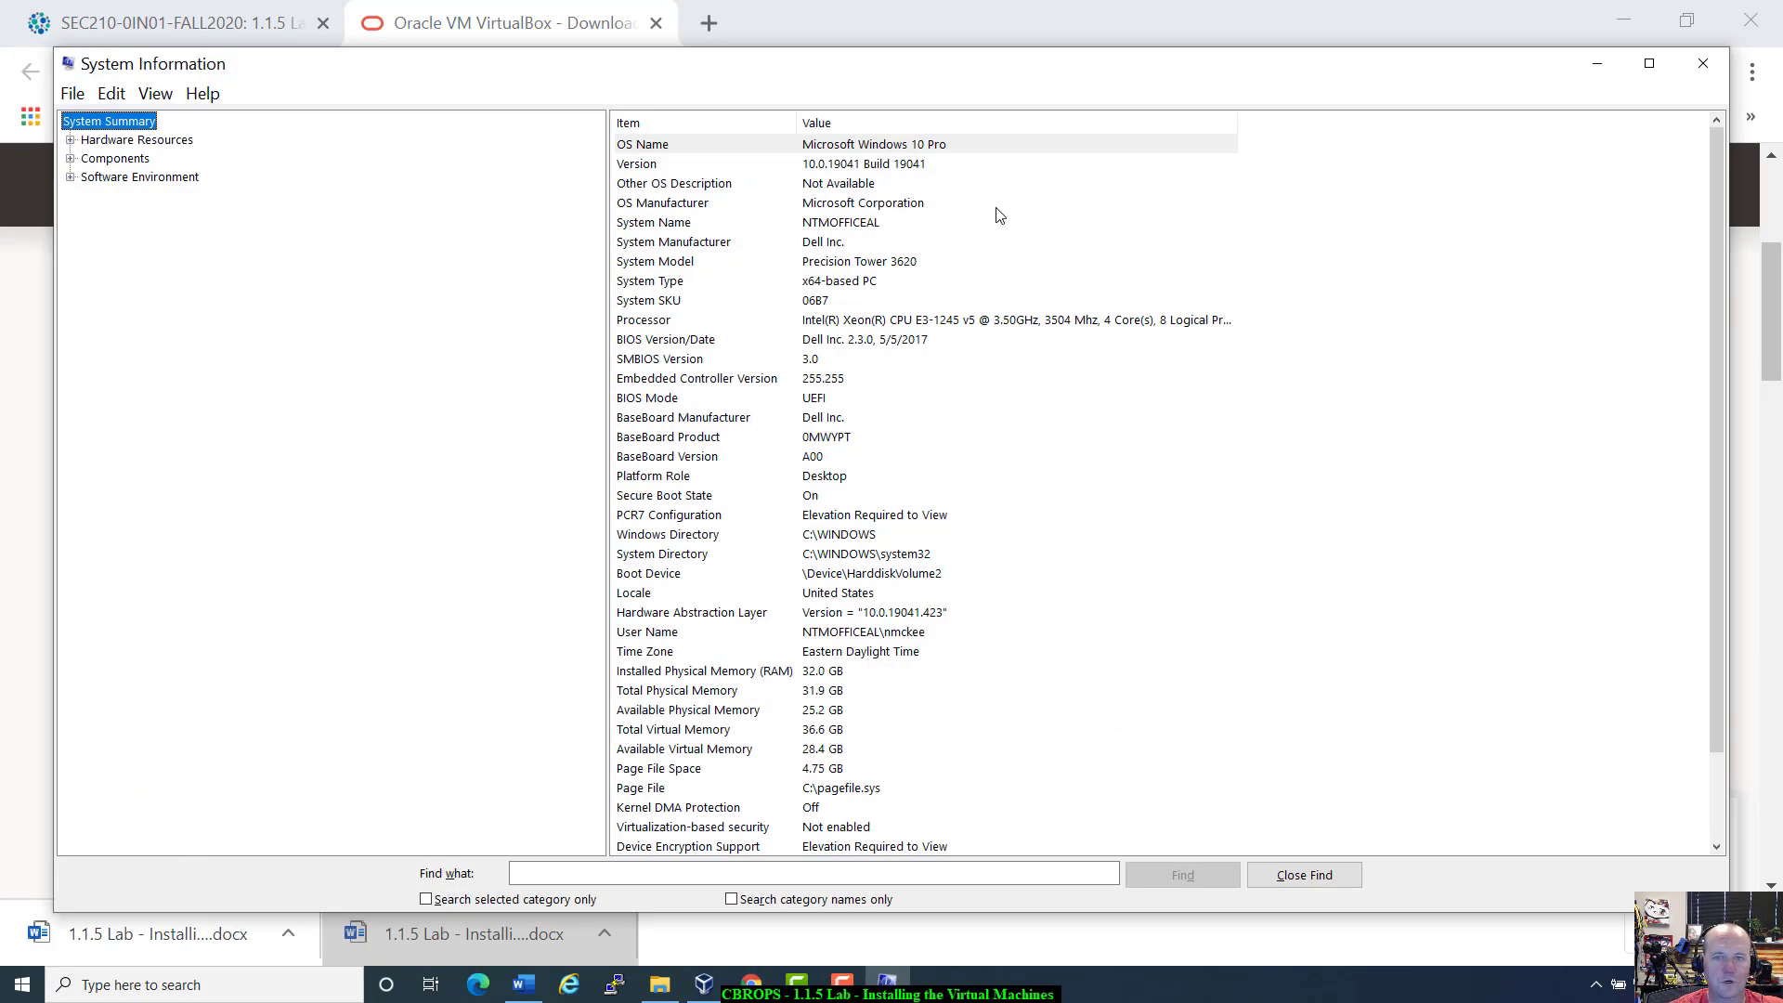
pyautogui.click(806, 286)
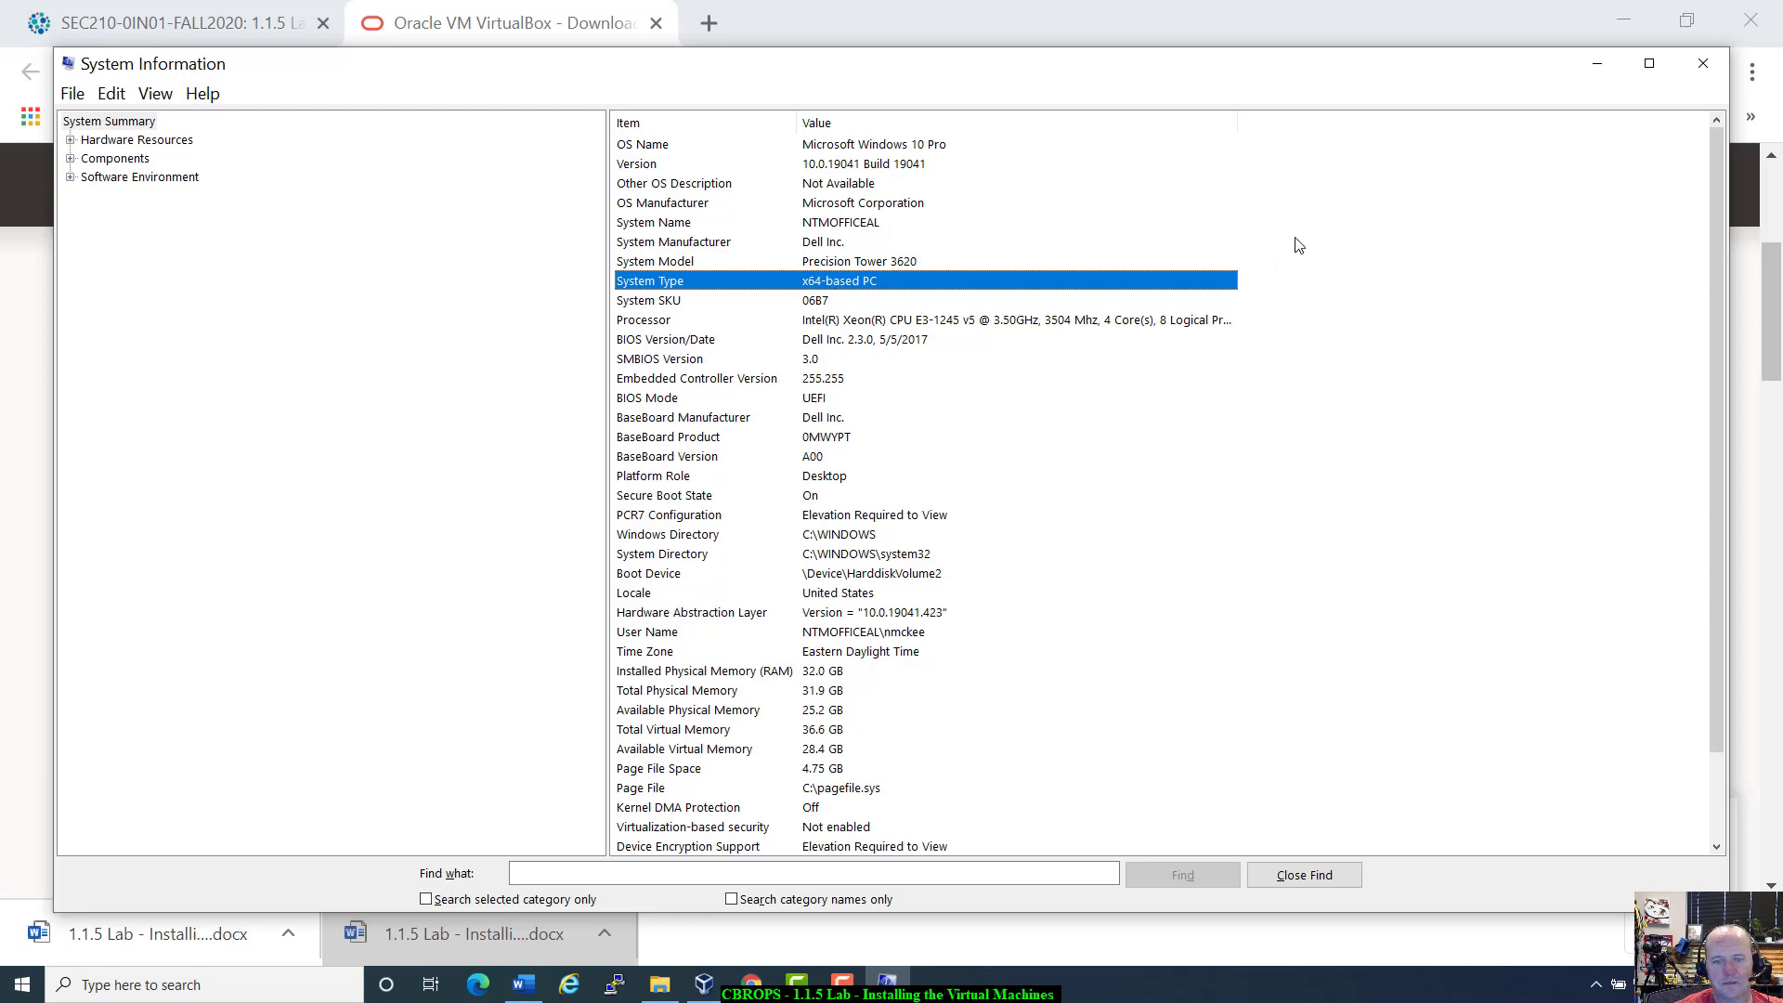
pyautogui.moveTo(1265, 76); pyautogui.dragTo(1148, 160)
pyautogui.click(1567, 153)
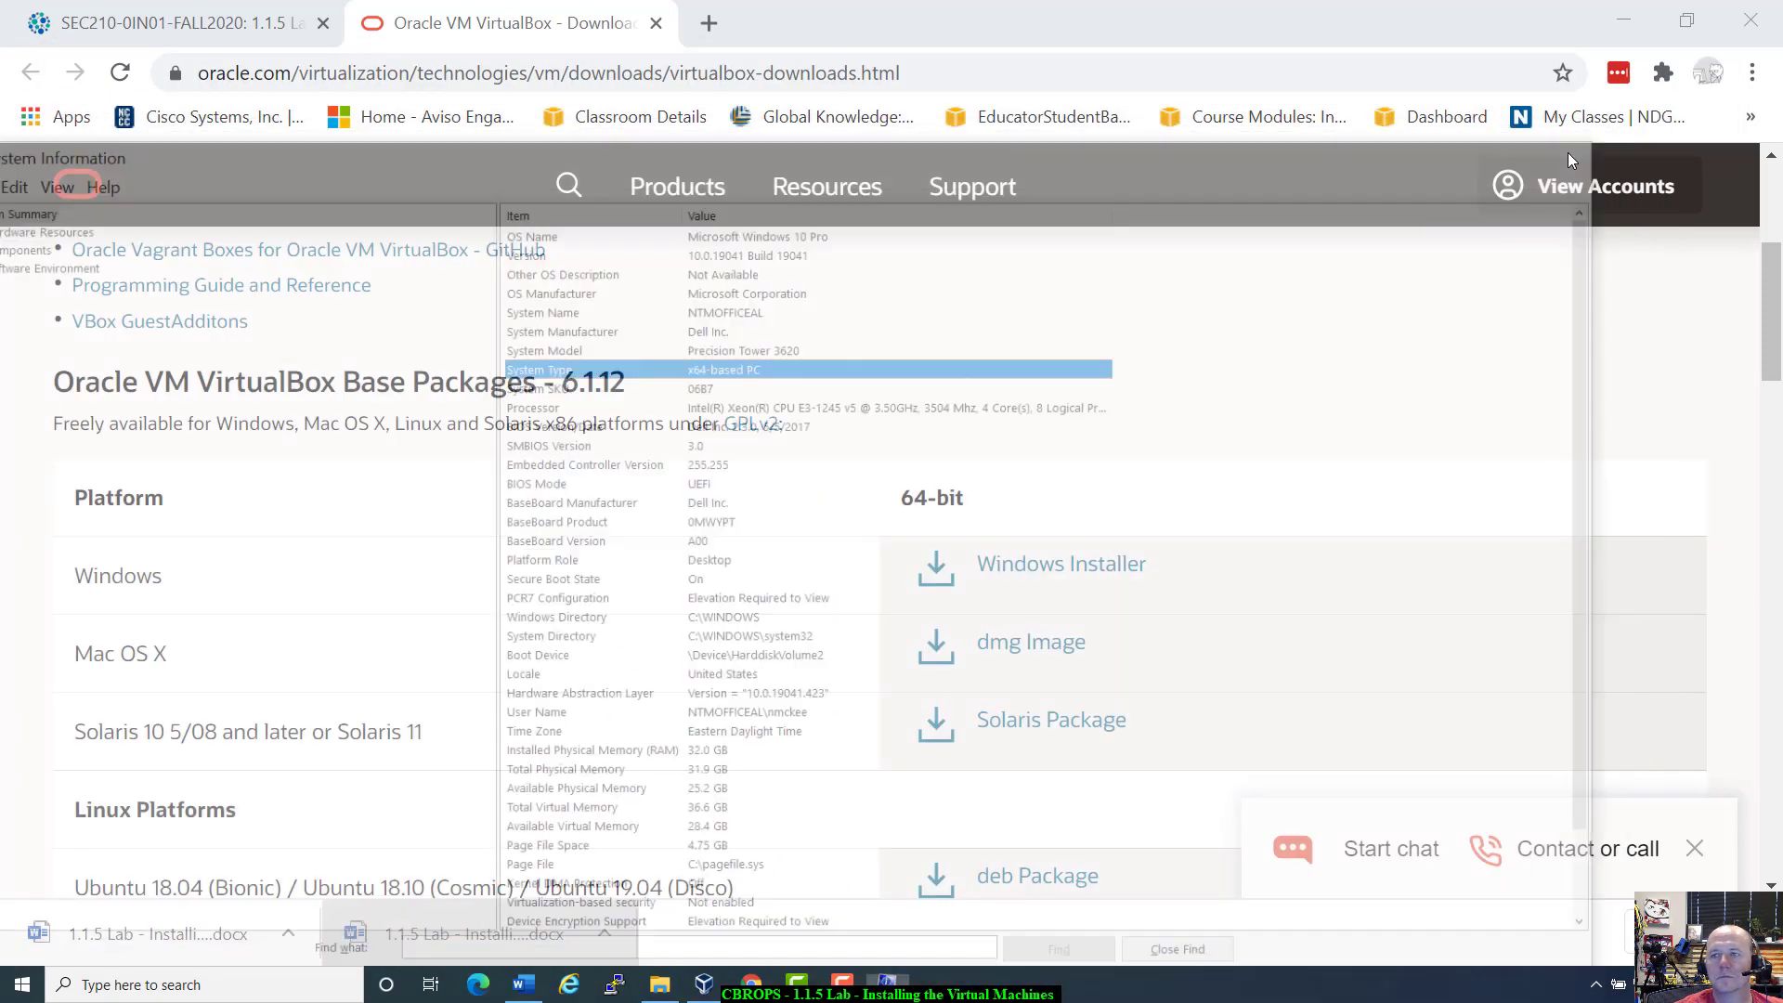
# Close the Oracle VM VirtualBox downloads page and move the browser window off the lab document.
pyautogui.scroll(-3, 199, 697)
pyautogui.scroll(4, 286, 754)
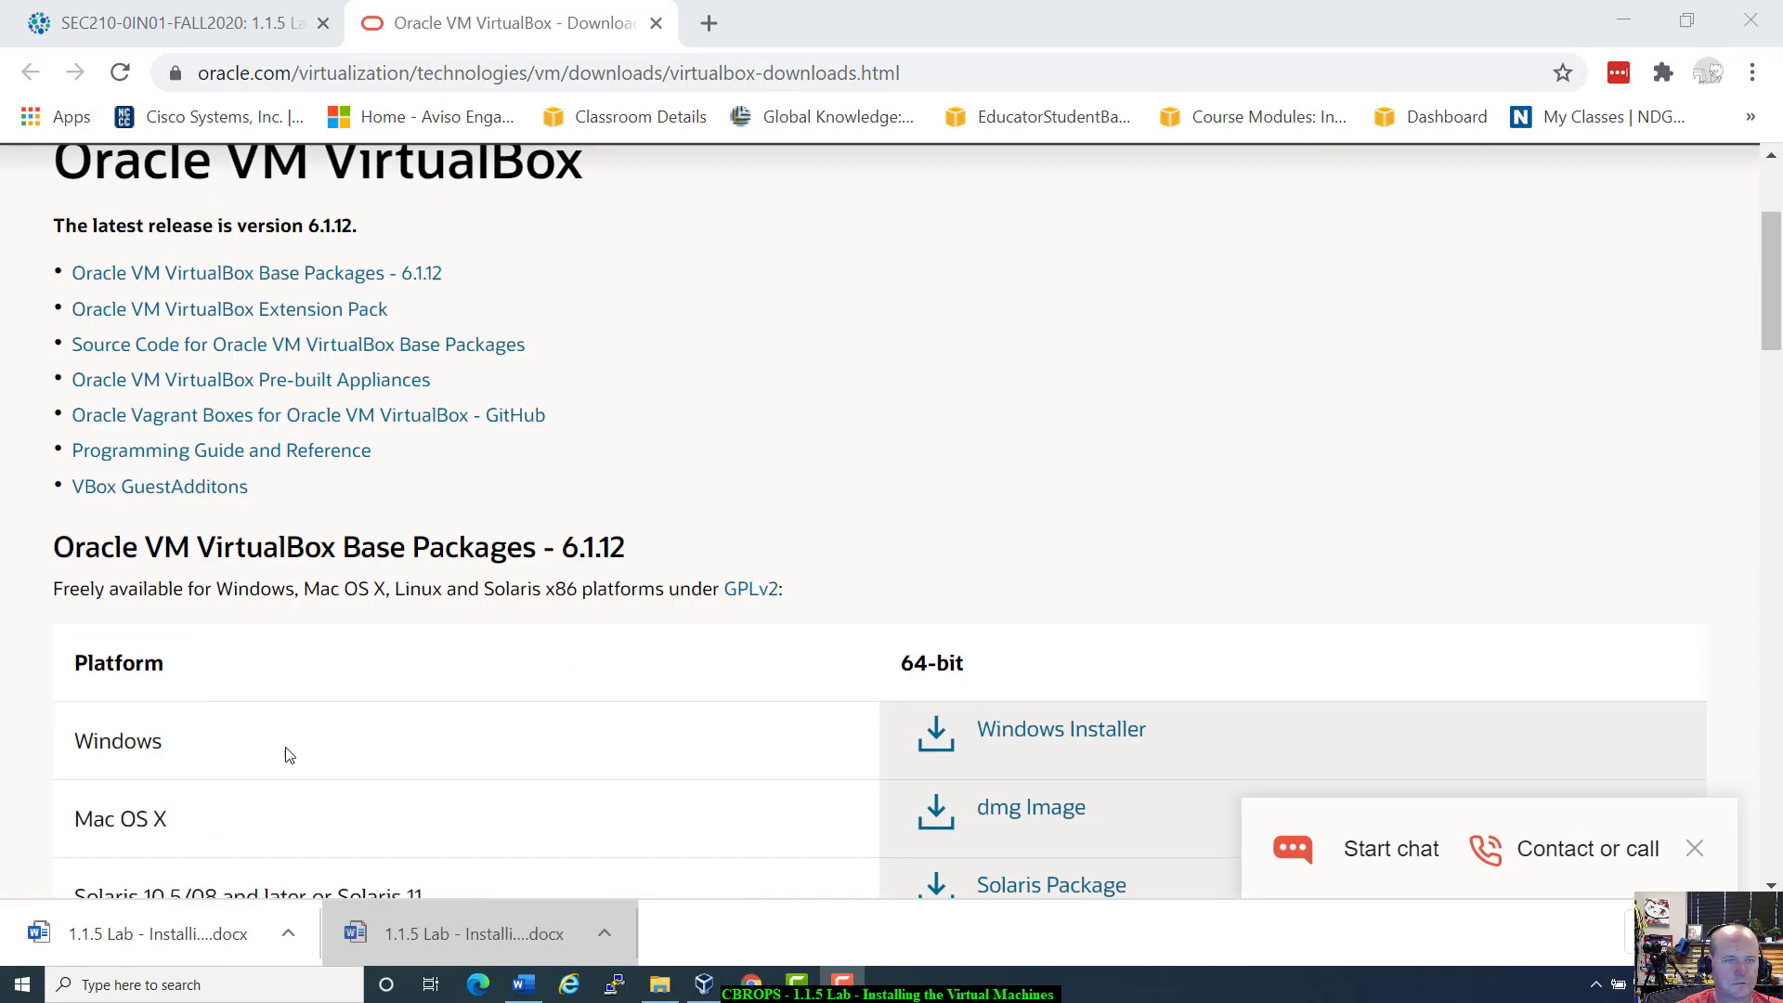
pyautogui.scroll(3, 286, 754)
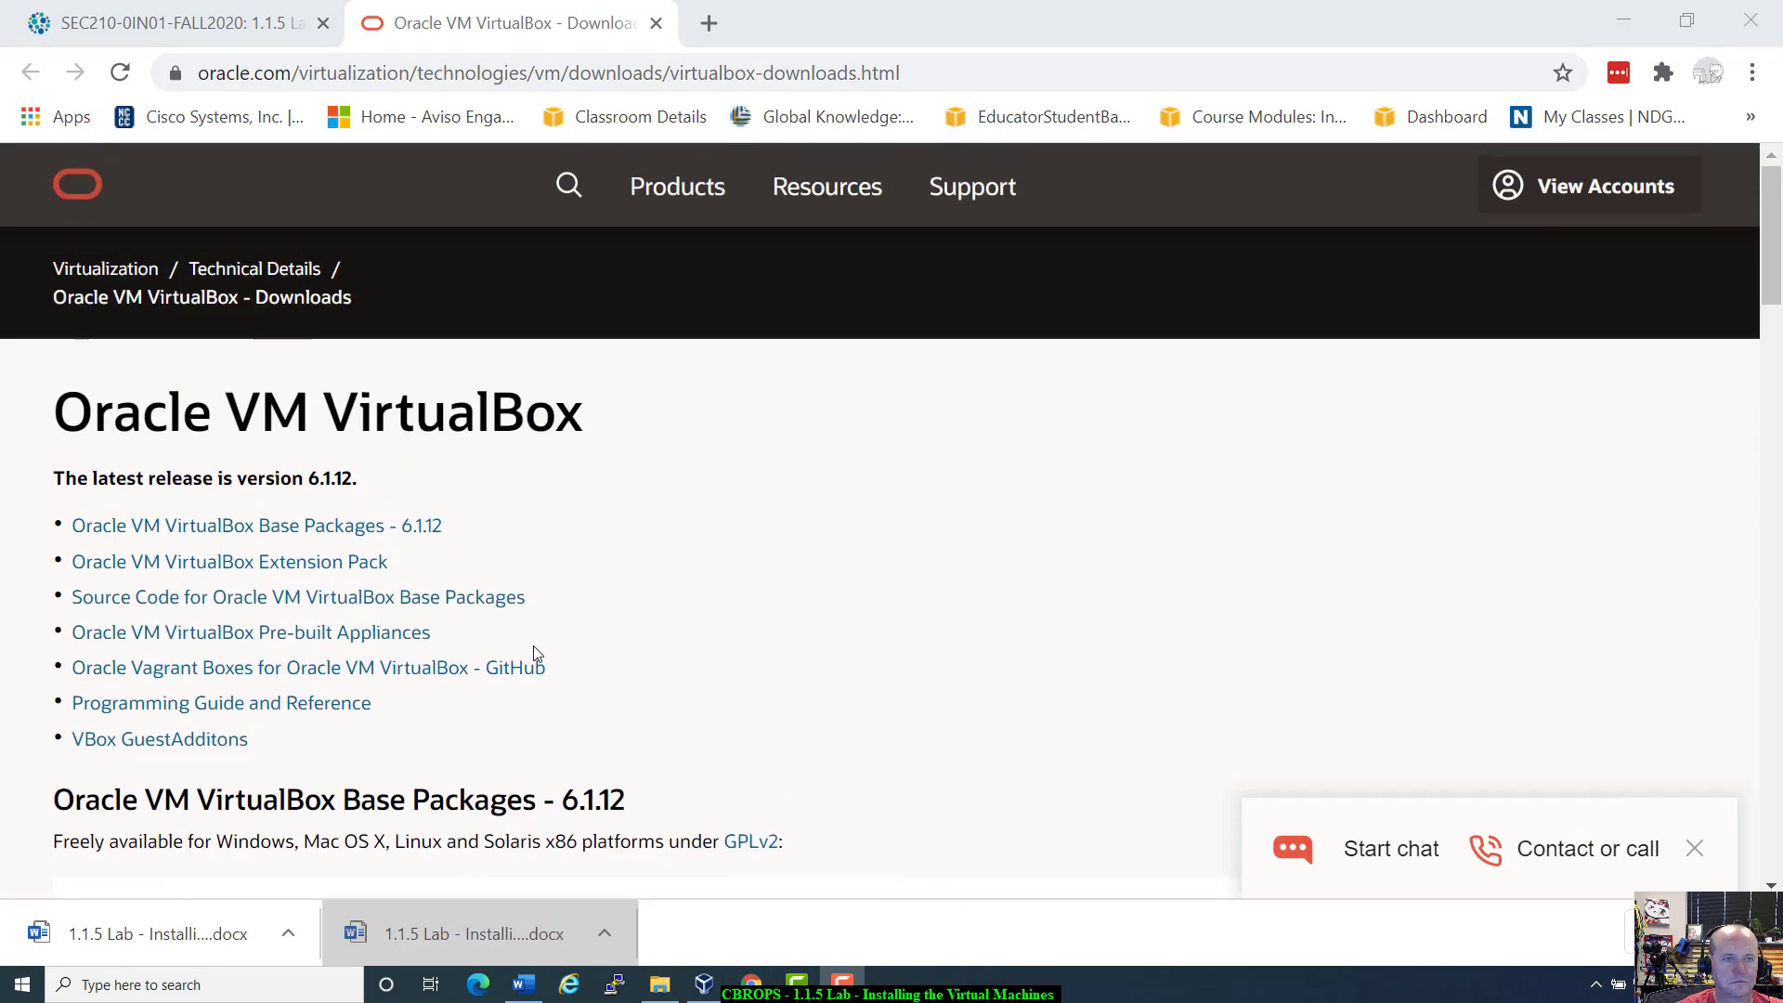
pyautogui.click(656, 25)
pyautogui.moveTo(674, 44); pyautogui.dragTo(1782, 186)
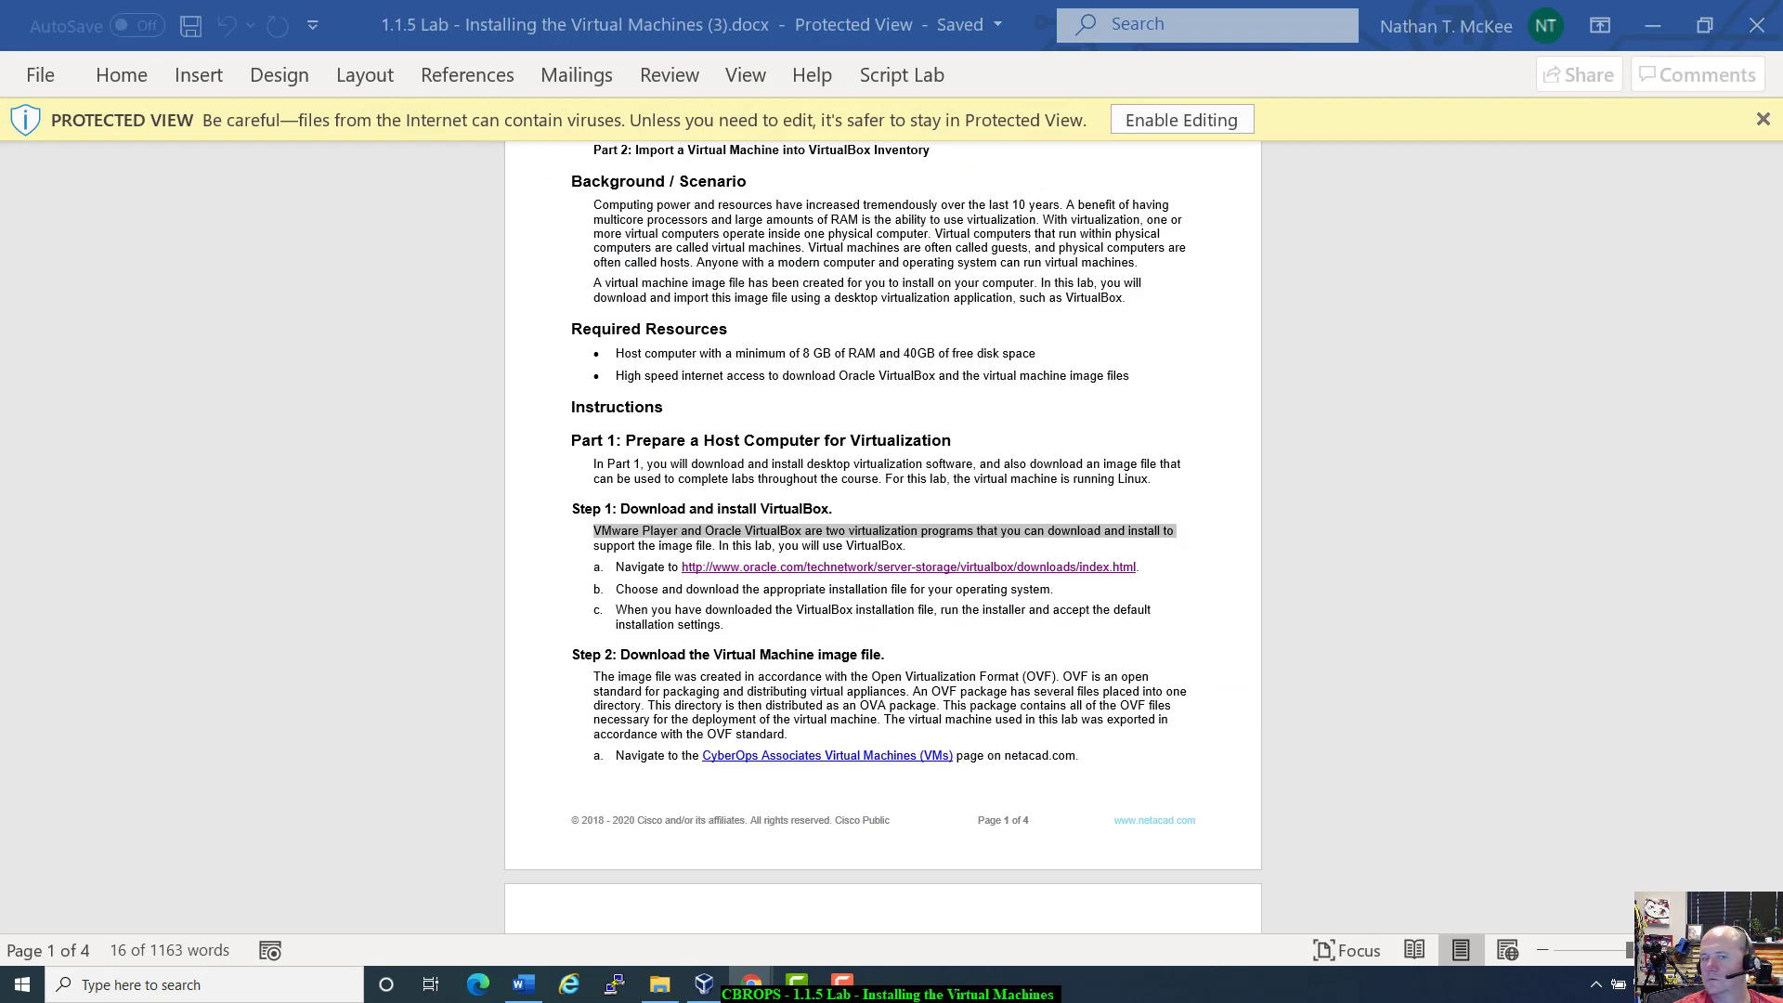
# Read the Step 2 paragraph on the OVF image file, highlighting its text and clearing the selection.
pyautogui.scroll(-4, 638, 588)
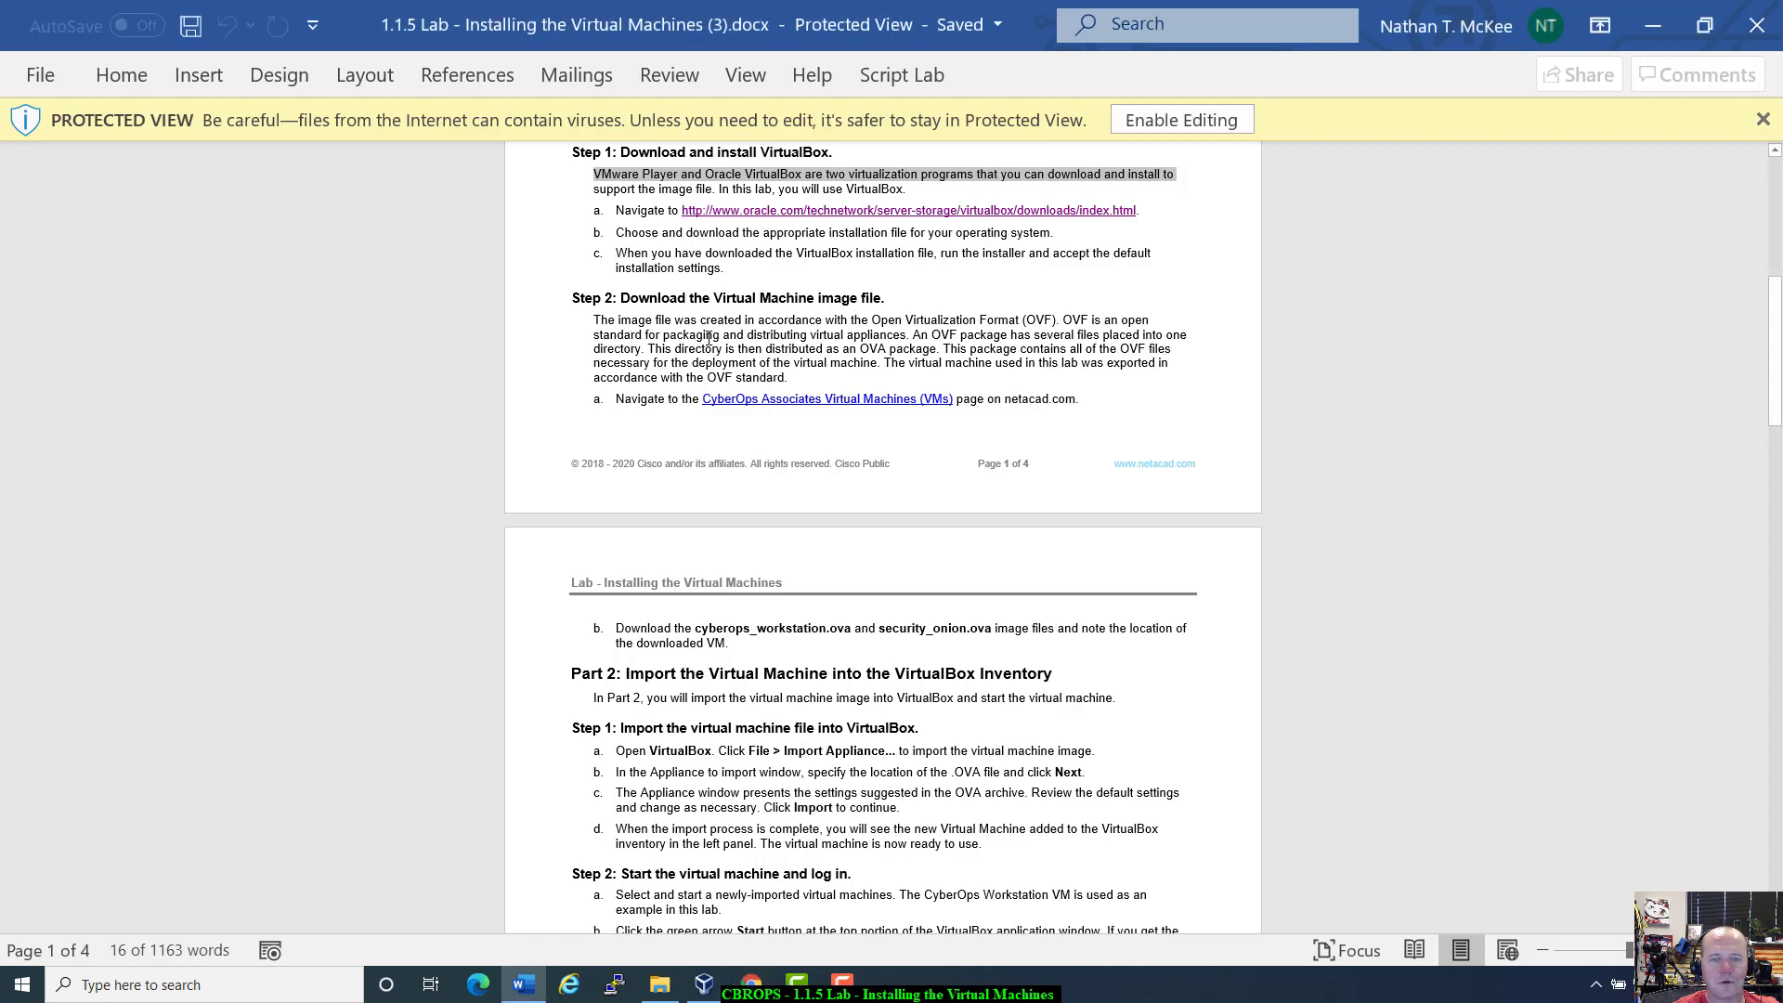
pyautogui.moveTo(634, 337); pyautogui.dragTo(1206, 363)
pyautogui.click(1147, 381)
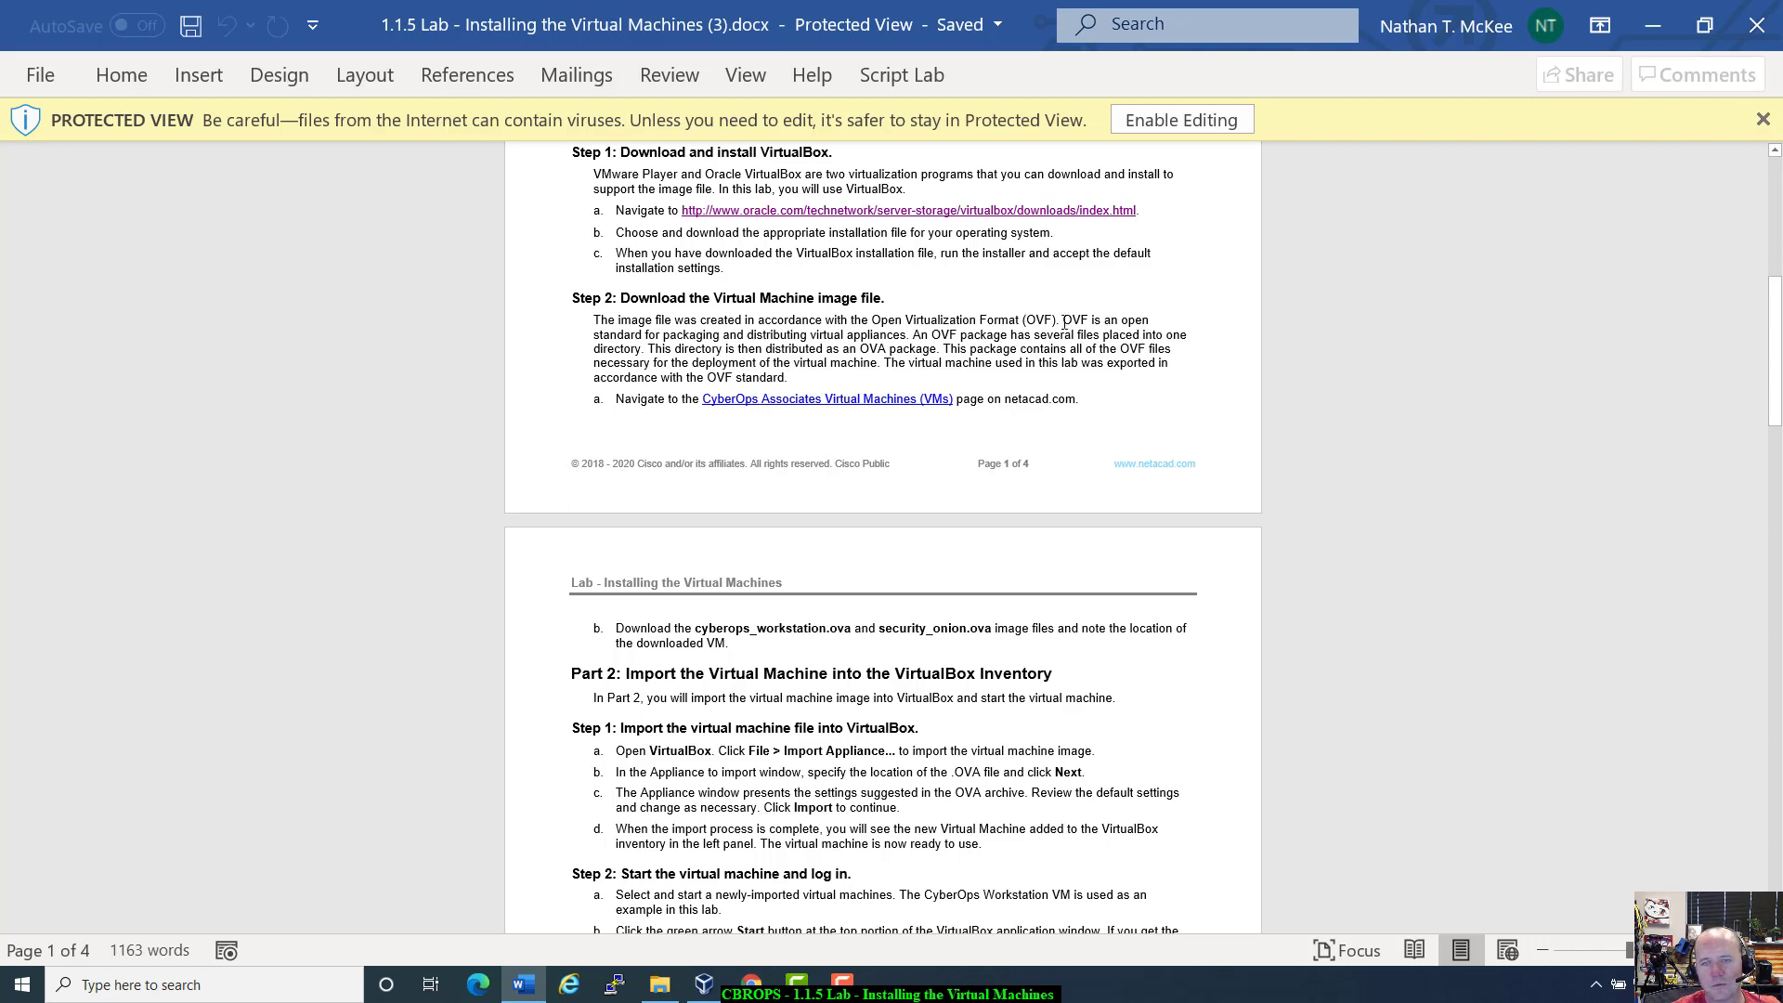
# Highlight OVF and OVA package in the Step 2 paragraph and open the linked CyberOps Associates Virtual Machines (VMs) page.
pyautogui.moveTo(1063, 323)
pyautogui.mouseDown()
pyautogui.moveTo(1100, 323)
pyautogui.moveTo(1021, 299)
pyautogui.moveTo(1086, 323)
pyautogui.mouseUp()
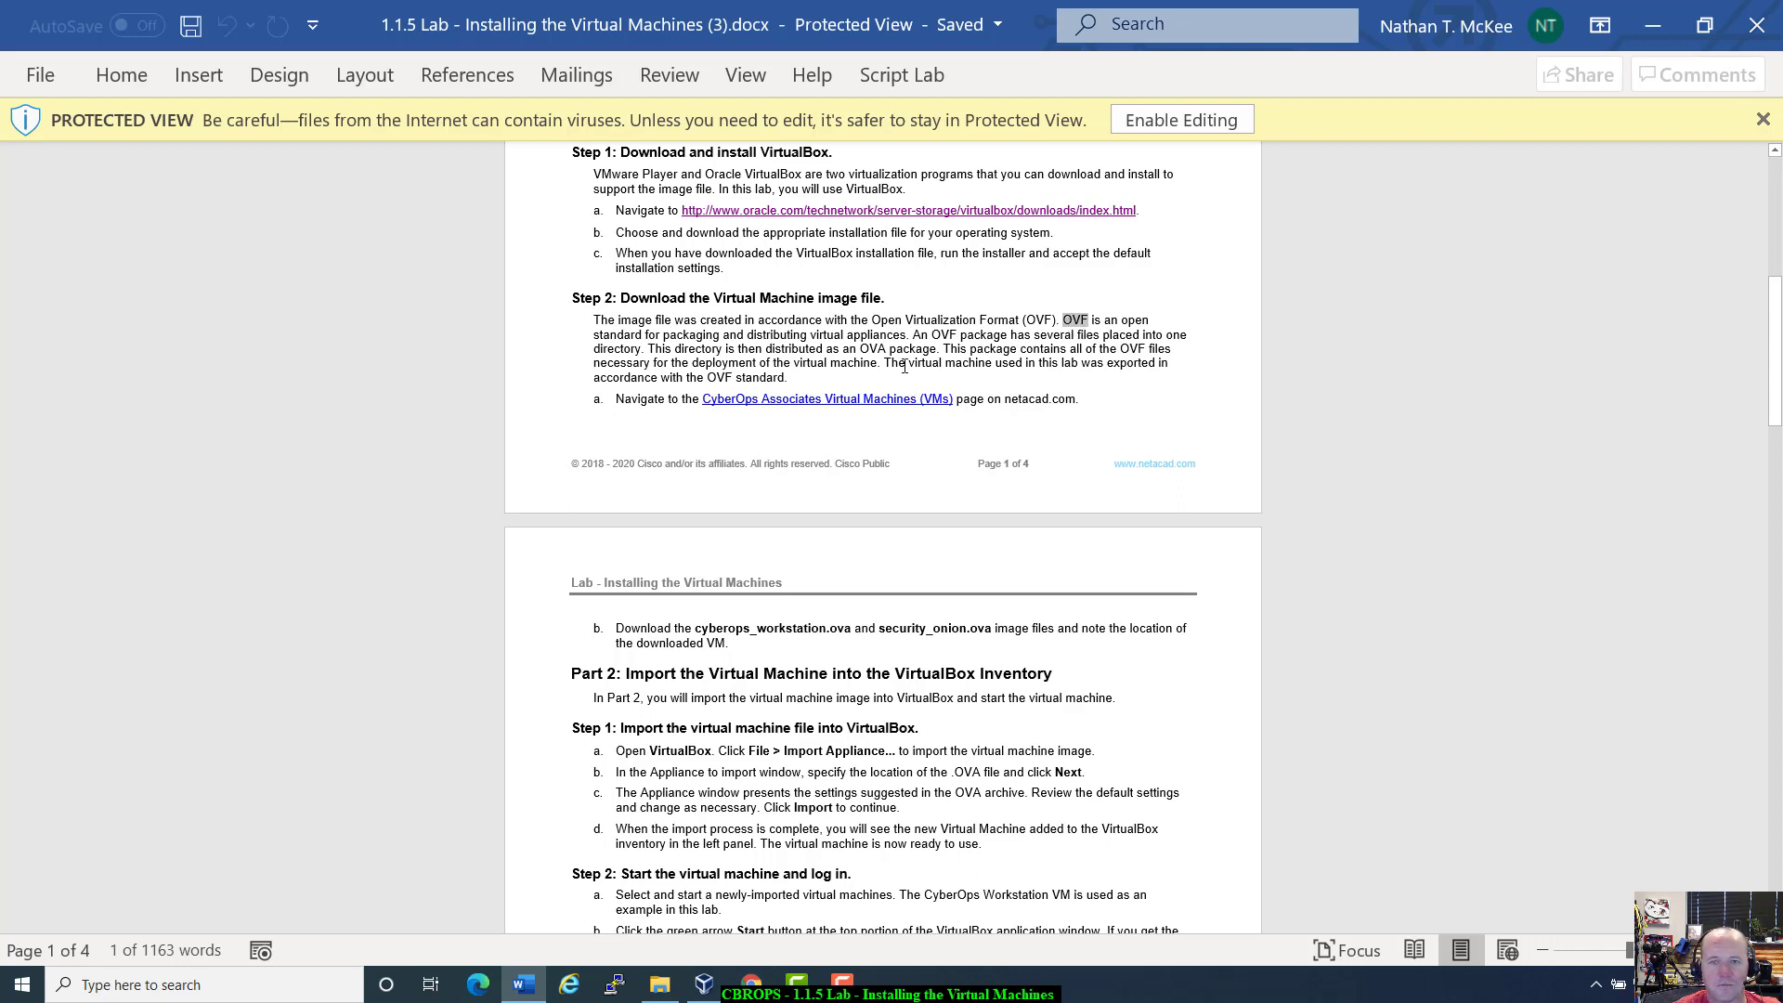
pyautogui.moveTo(862, 351); pyautogui.dragTo(933, 349)
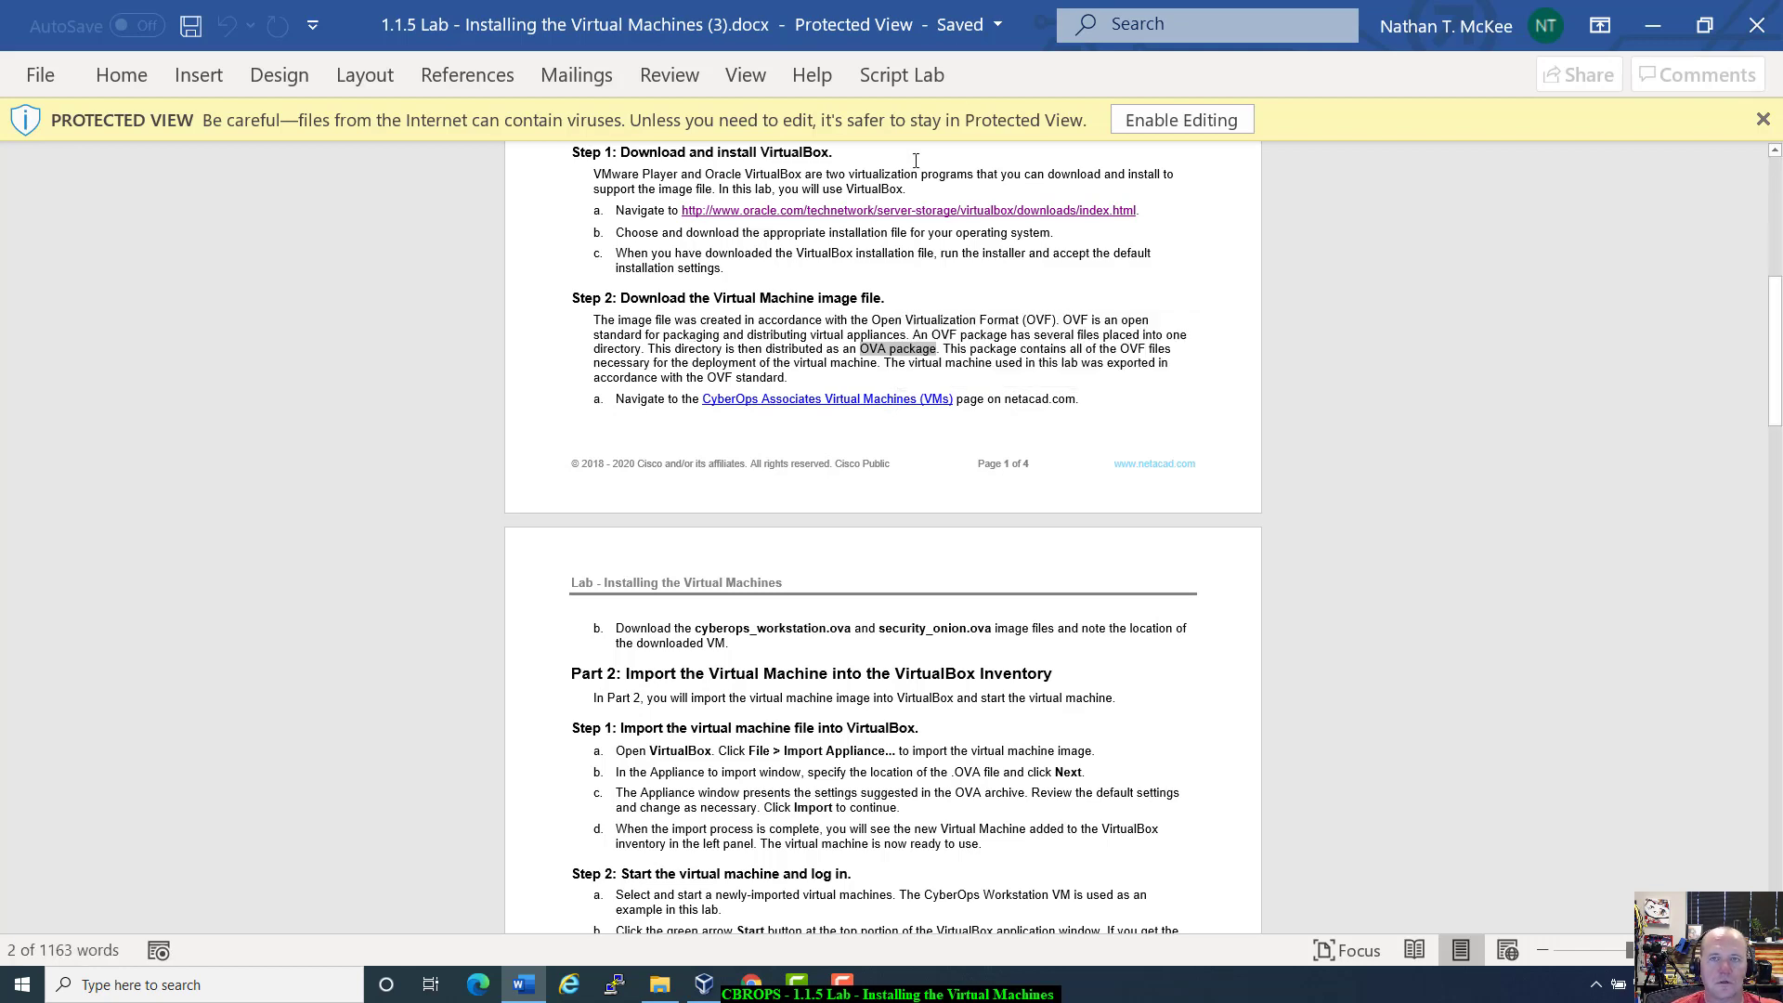
pyautogui.rightClick(899, 409)
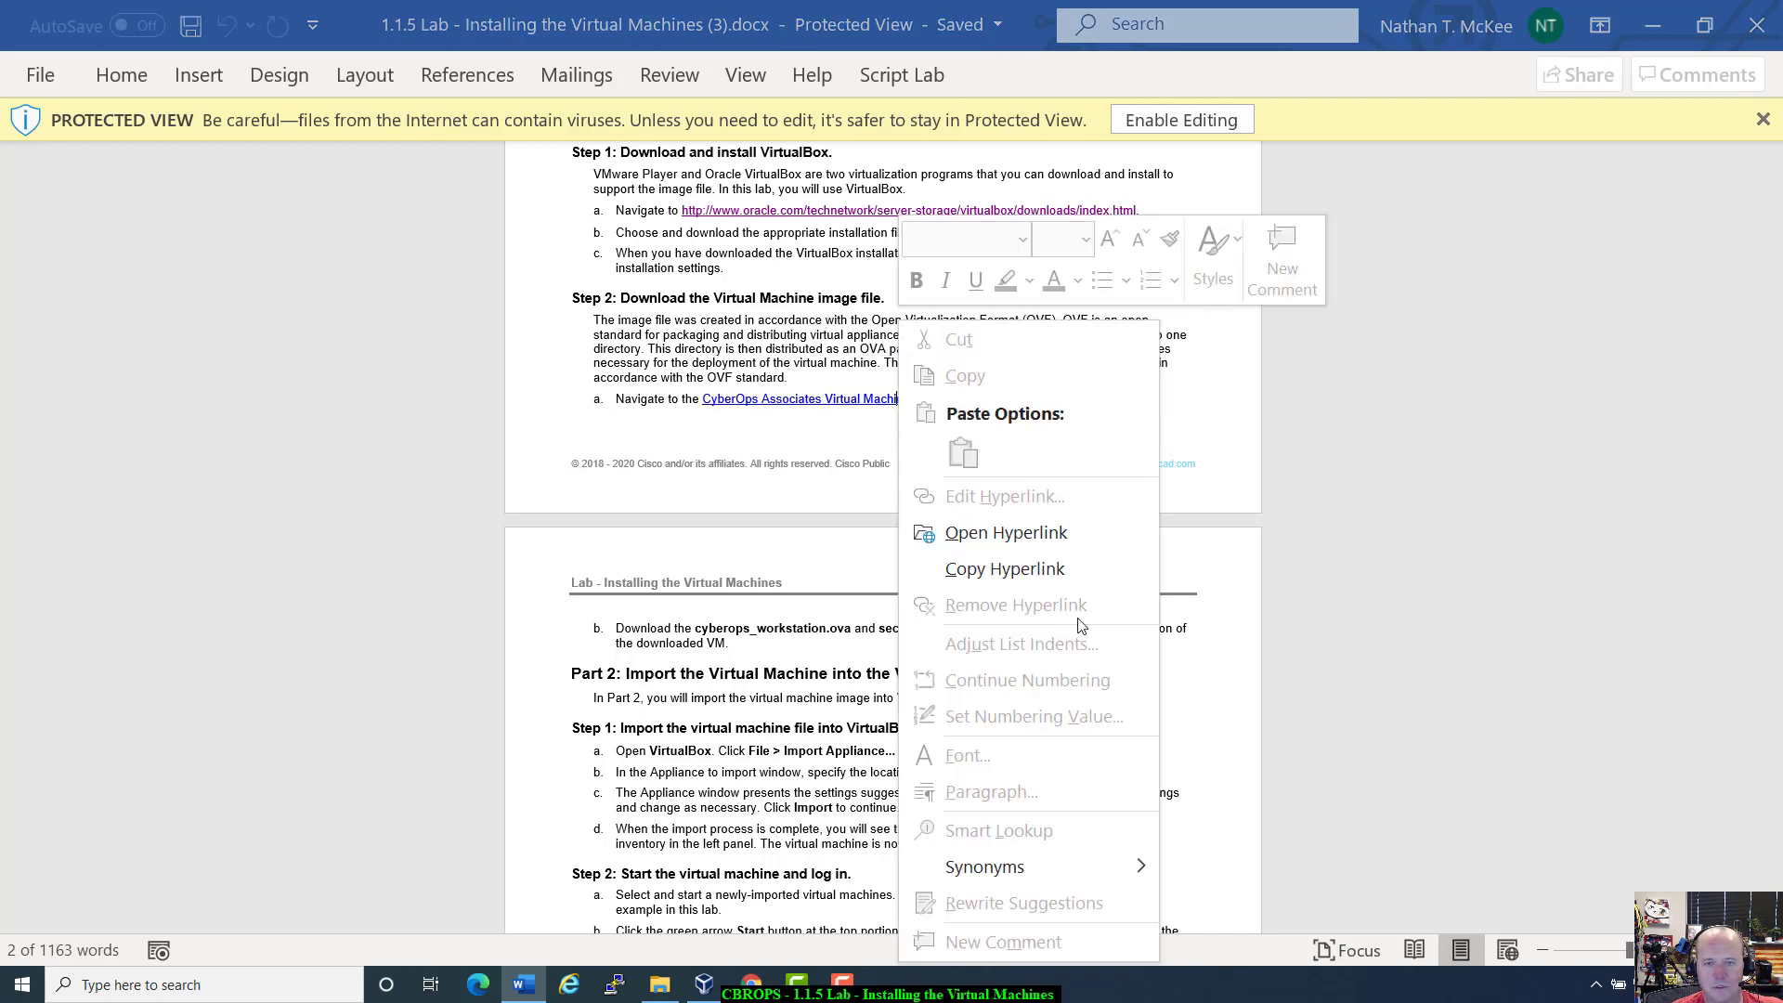
pyautogui.click(1050, 570)
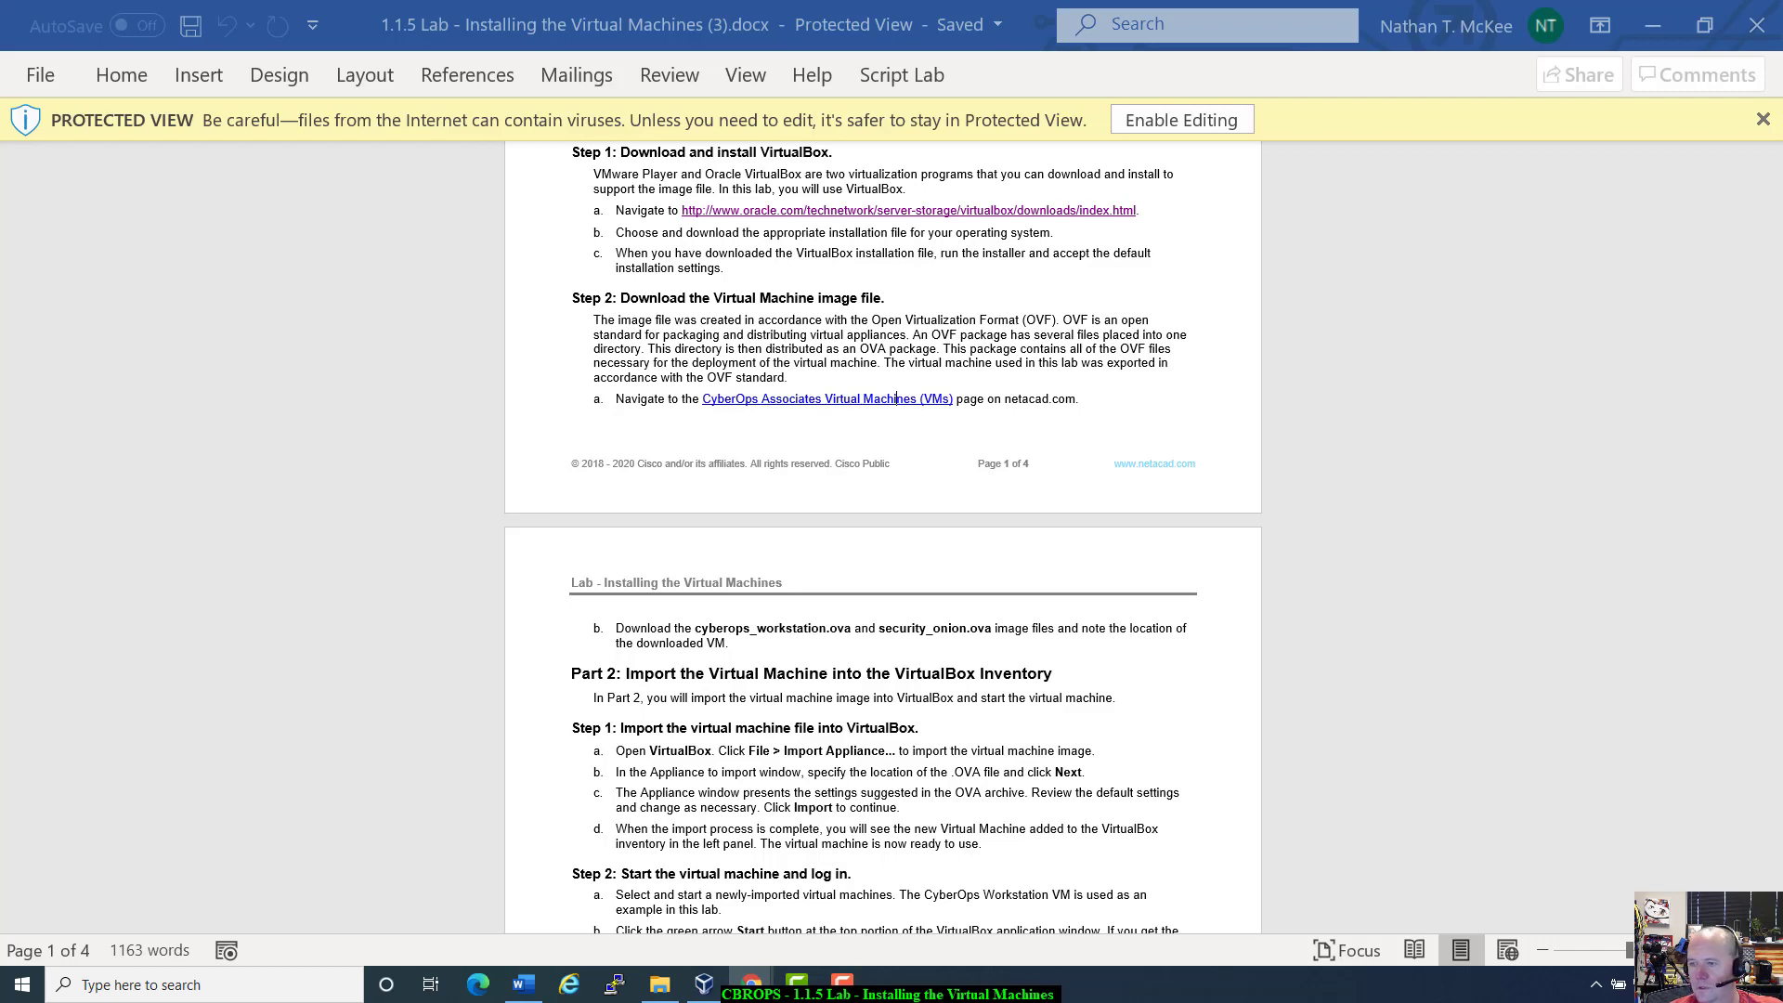
pyautogui.keyDown('ctrl'); pyautogui.click(896, 399); pyautogui.keyUp('ctrl')
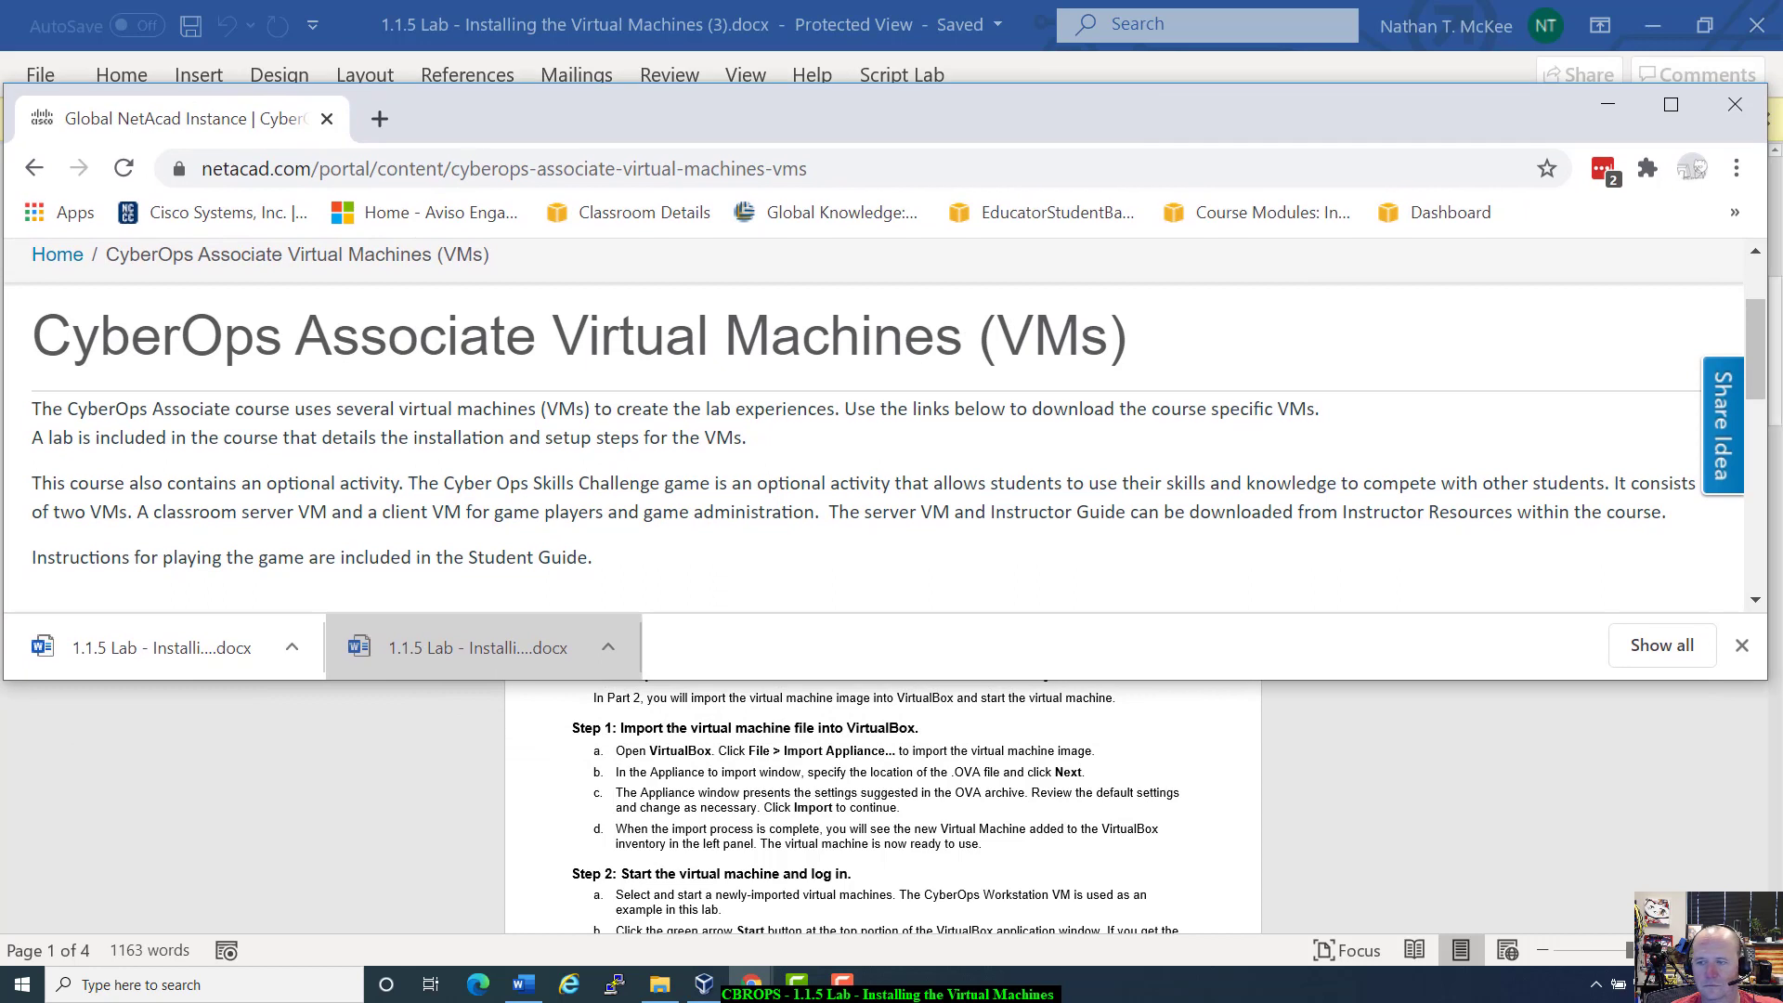
# Dismiss the browser's downloads bar and arrange the NetAcad virtual machines page side by side with the lab document.
pyautogui.click(1742, 645)
pyautogui.scroll(-1, 1296, 485)
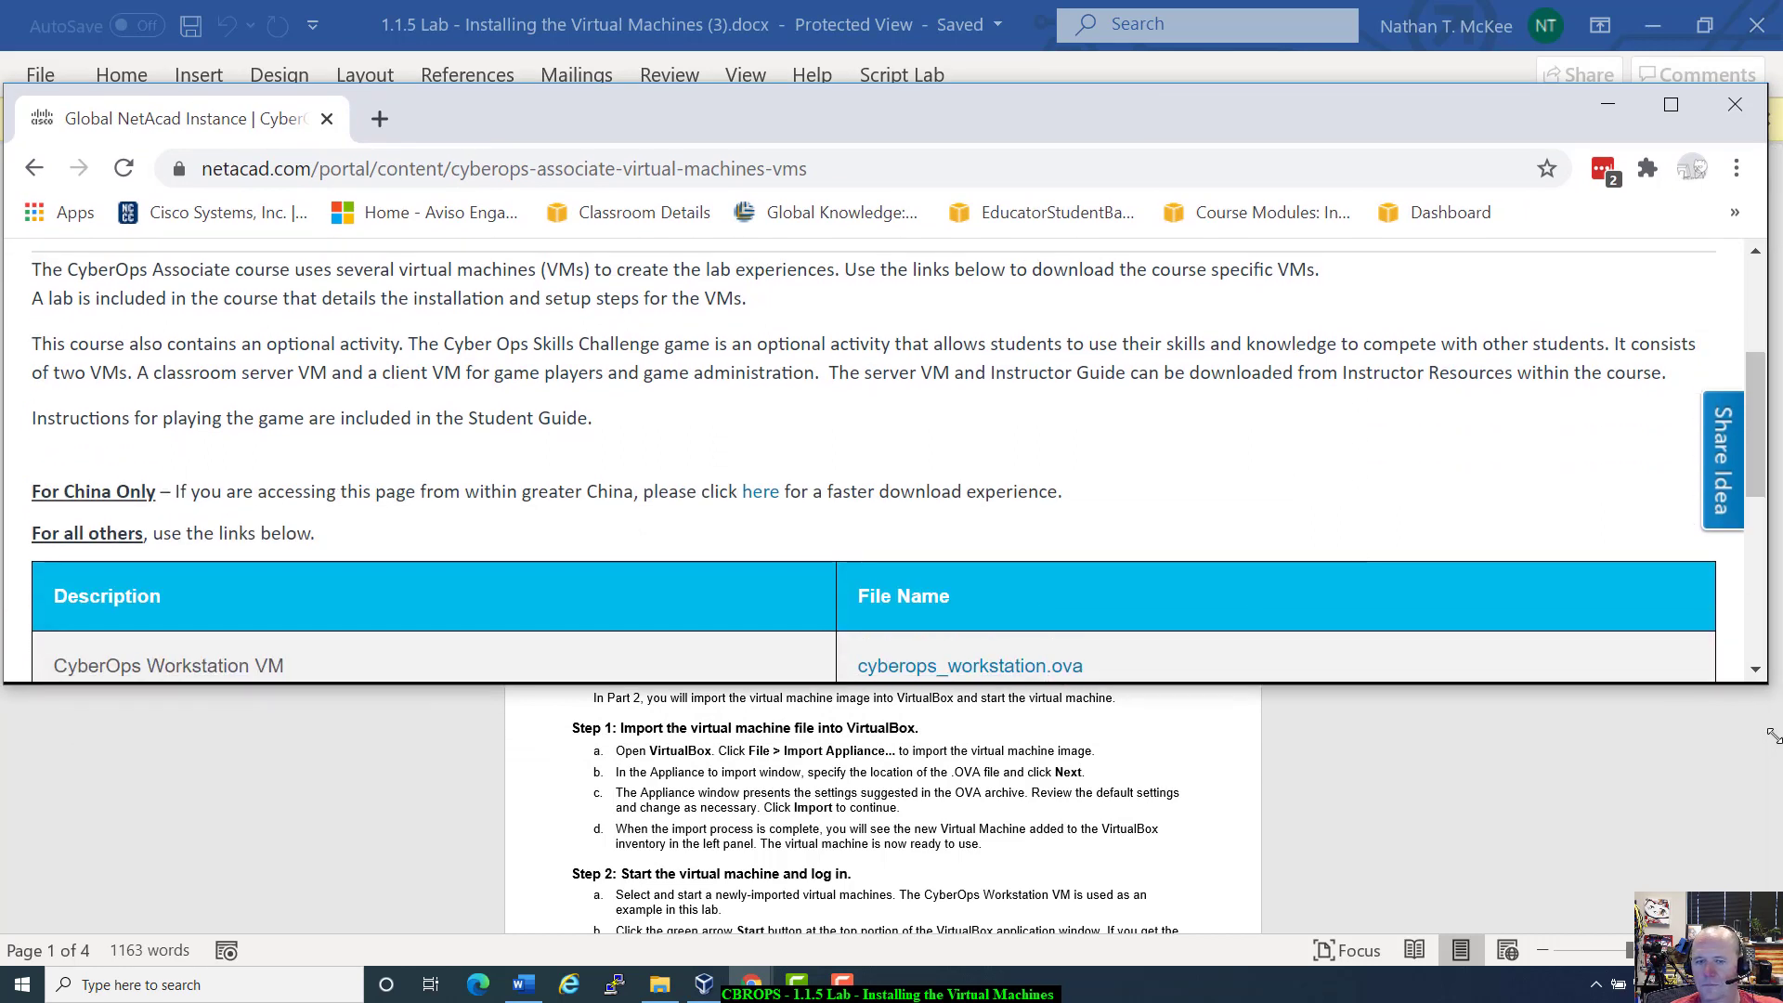
pyautogui.moveTo(1766, 679); pyautogui.dragTo(1774, 839)
pyautogui.moveTo(900, 116); pyautogui.dragTo(557, 317)
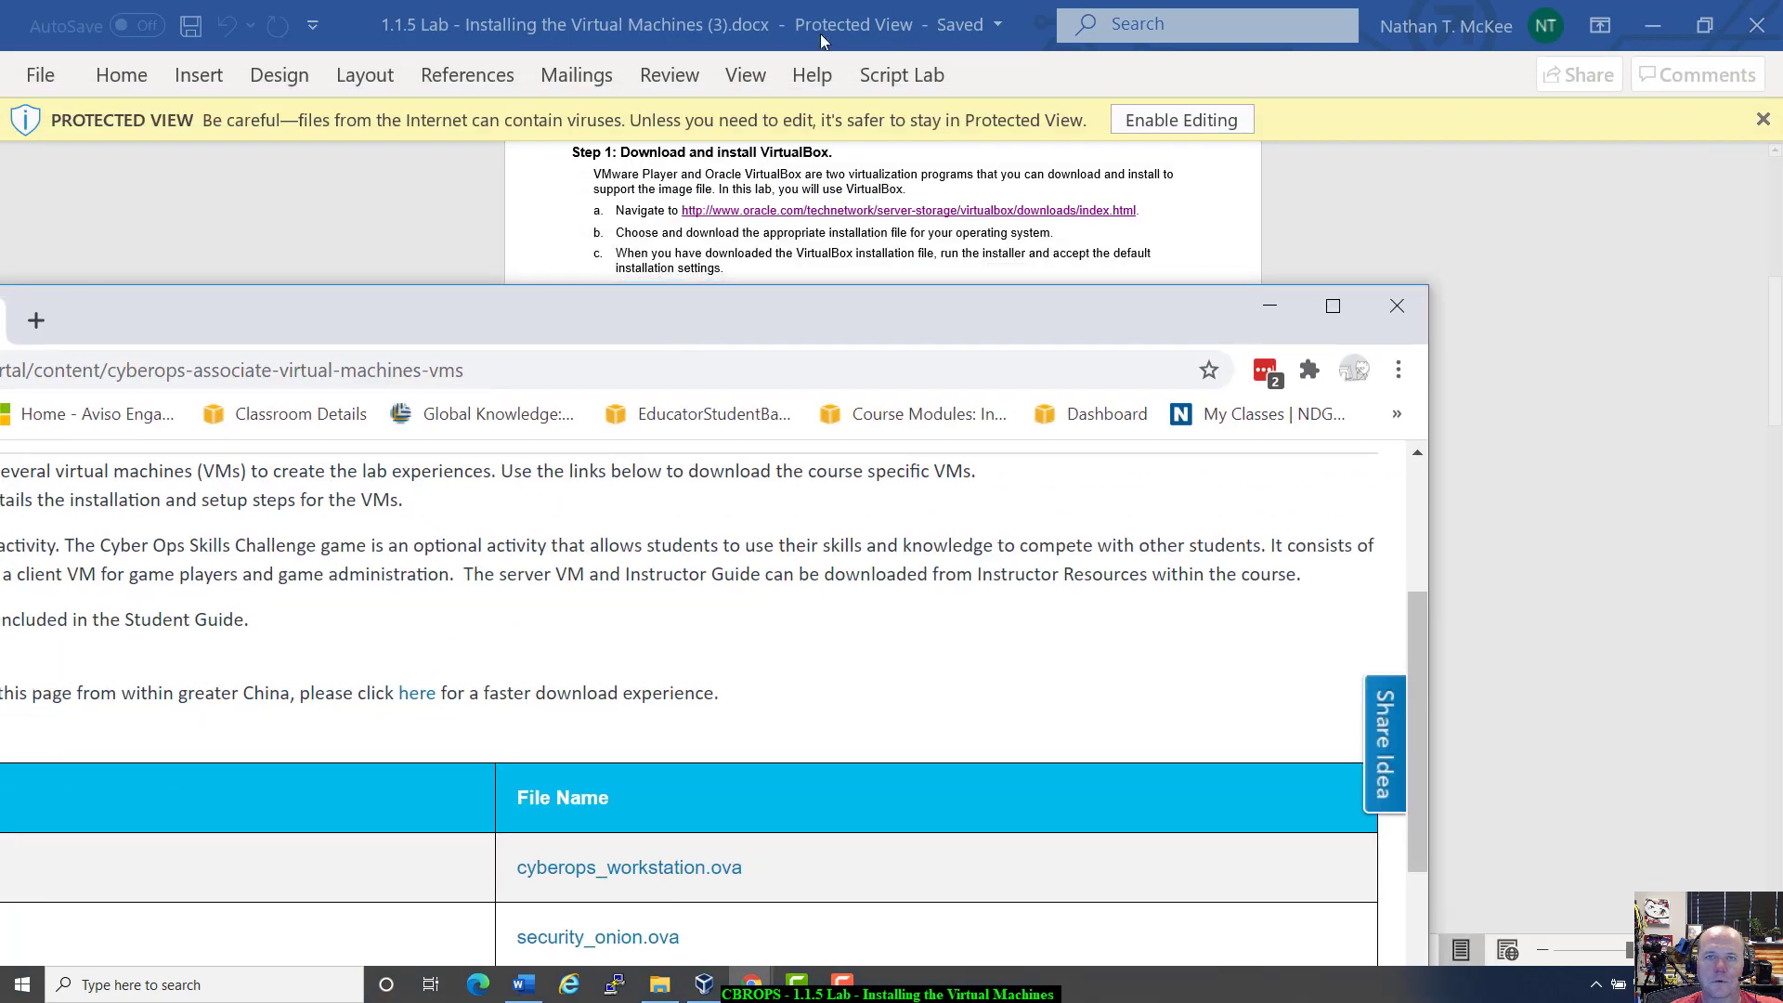
pyautogui.moveTo(820, 33); pyautogui.dragTo(1781, 212)
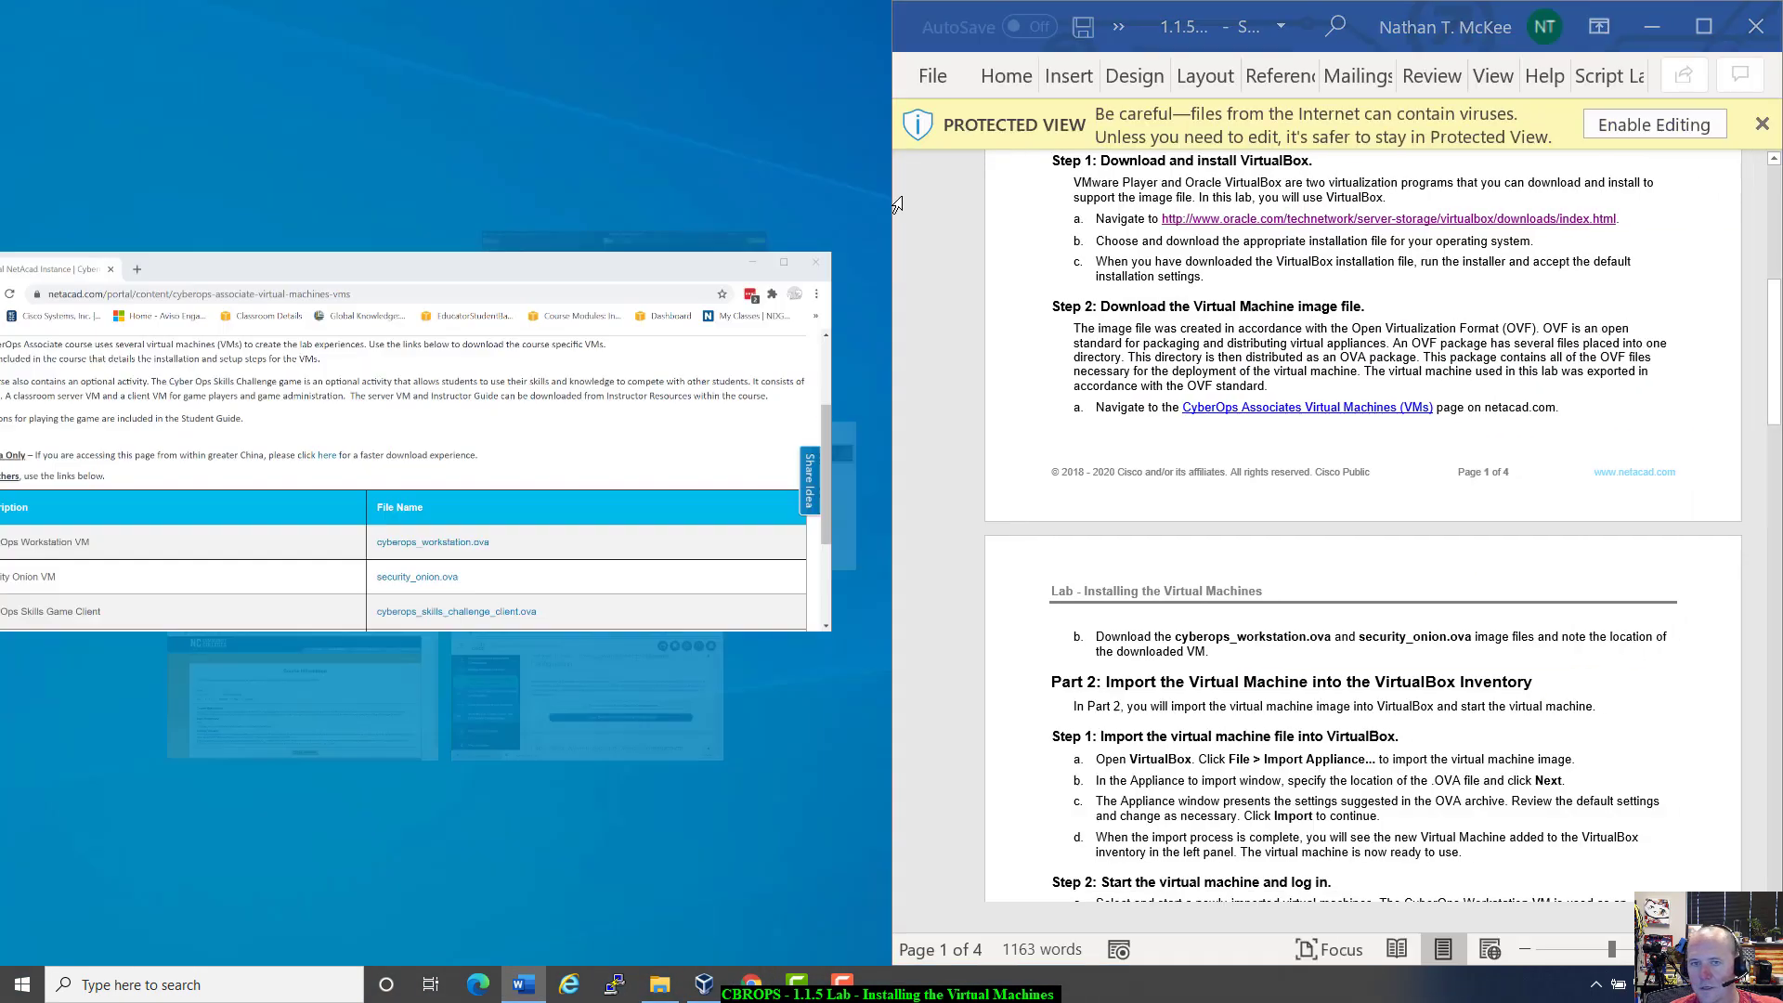
pyautogui.click(386, 260)
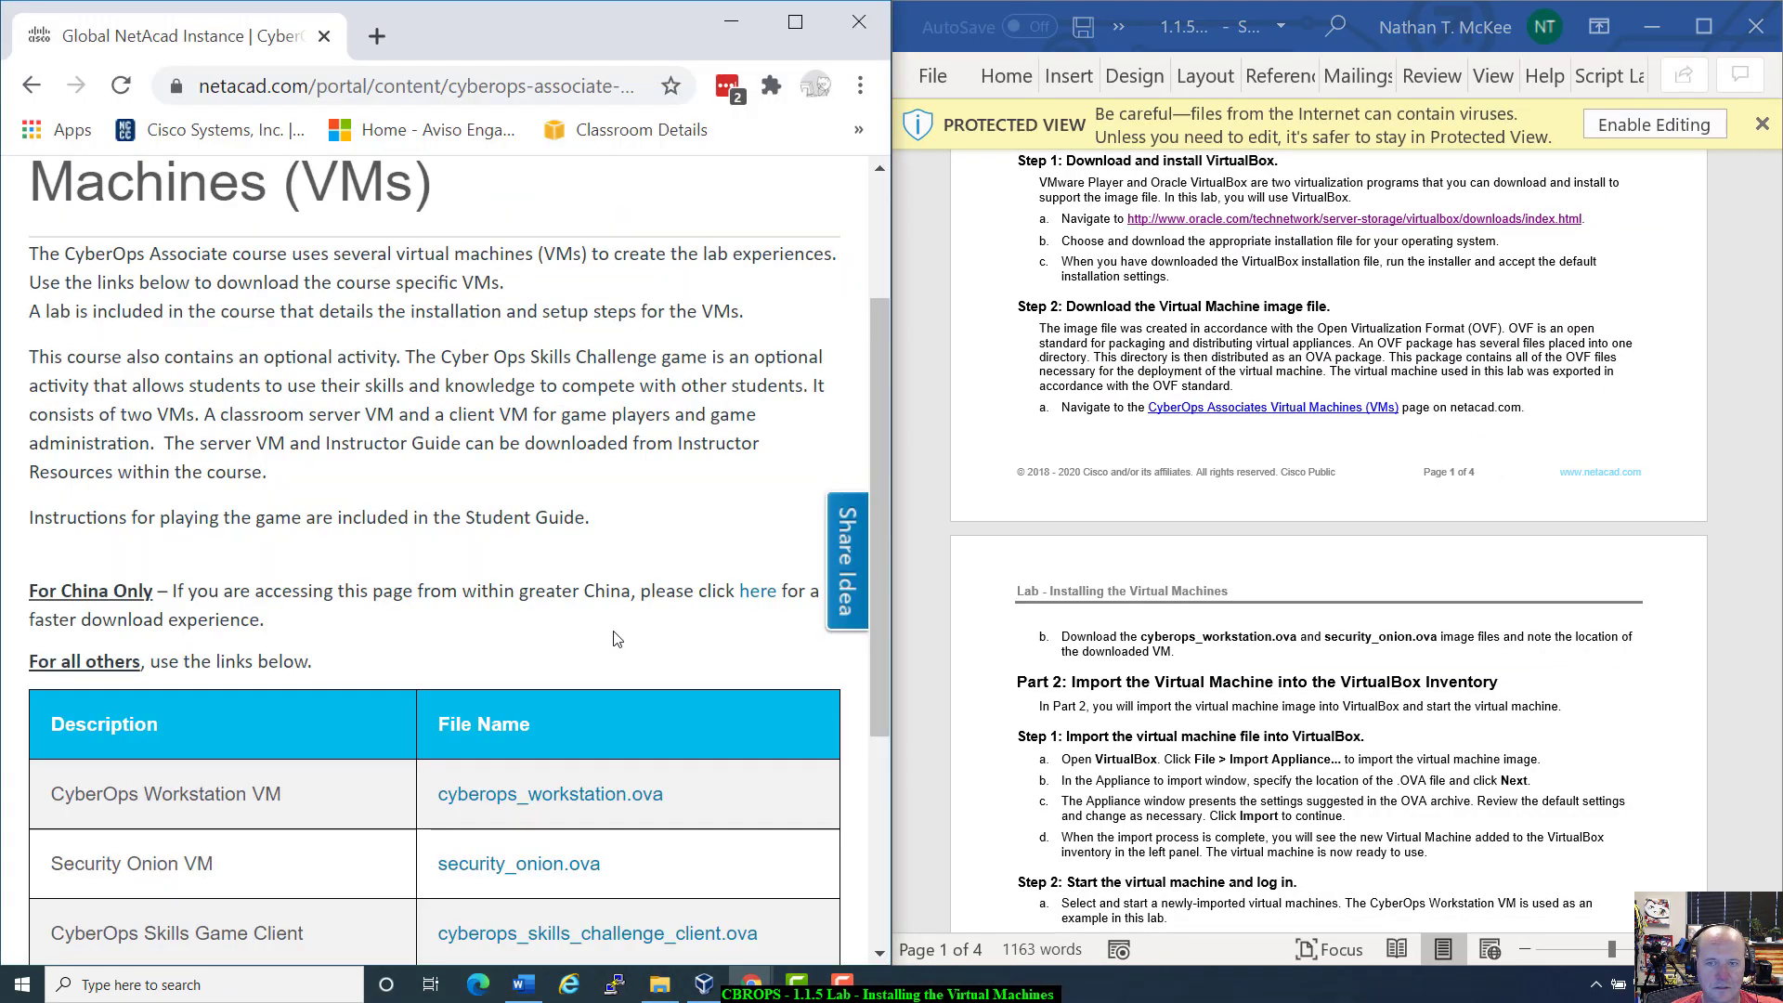
# Enlarge the lab text and download the cyberops_workstation.ova and security_onion.ova image files from the NetAcad table.
pyautogui.scroll(1, 1026, 680)
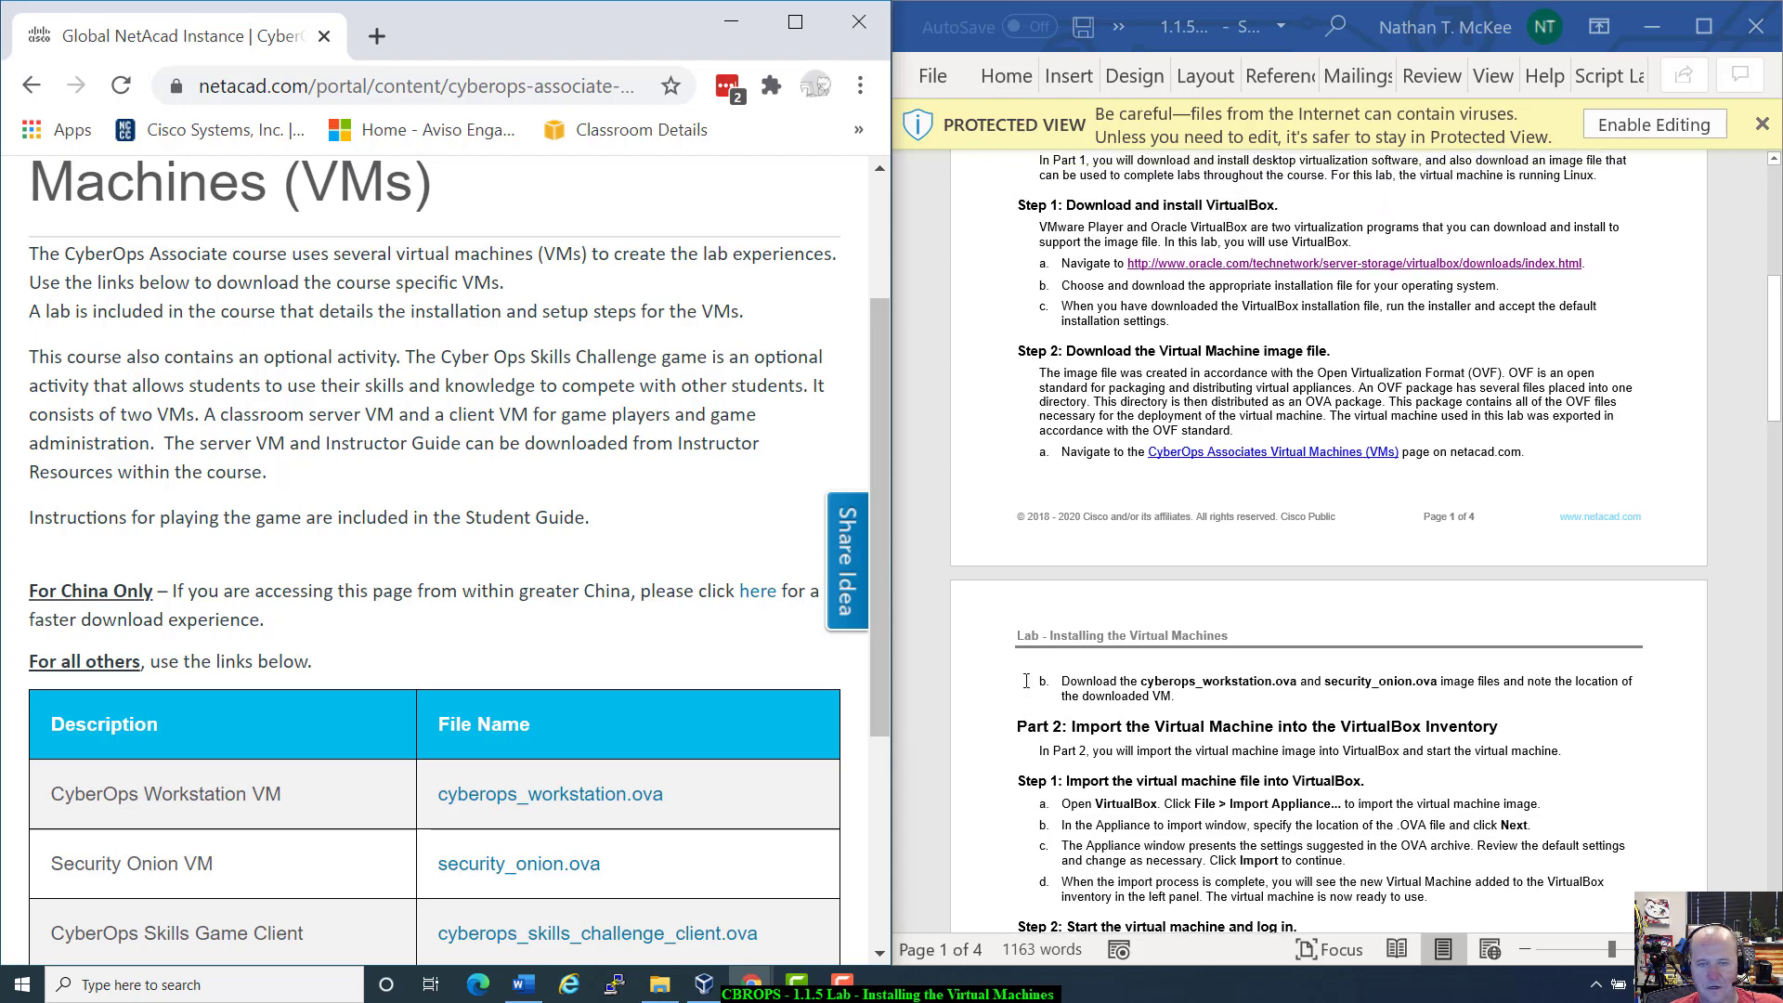
pyautogui.keyDown('ctrl'); pyautogui.scroll(3, 1026, 681); pyautogui.keyUp('ctrl')
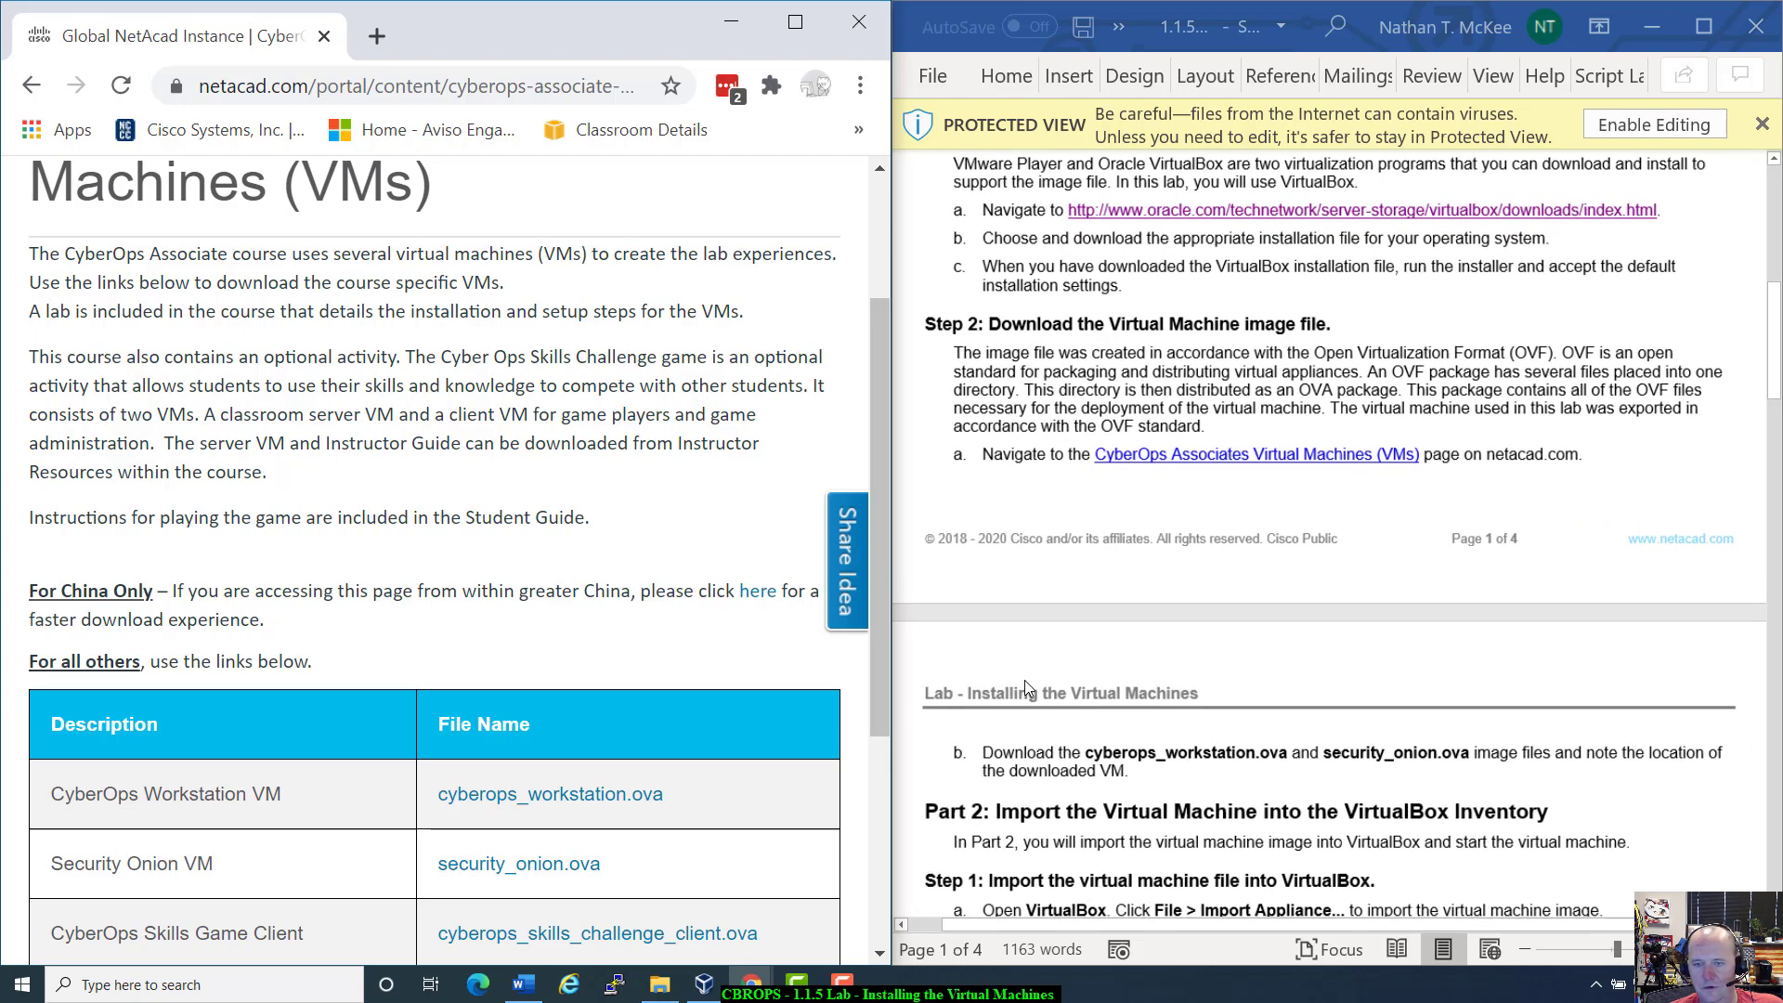
pyautogui.scroll(1, 1024, 682)
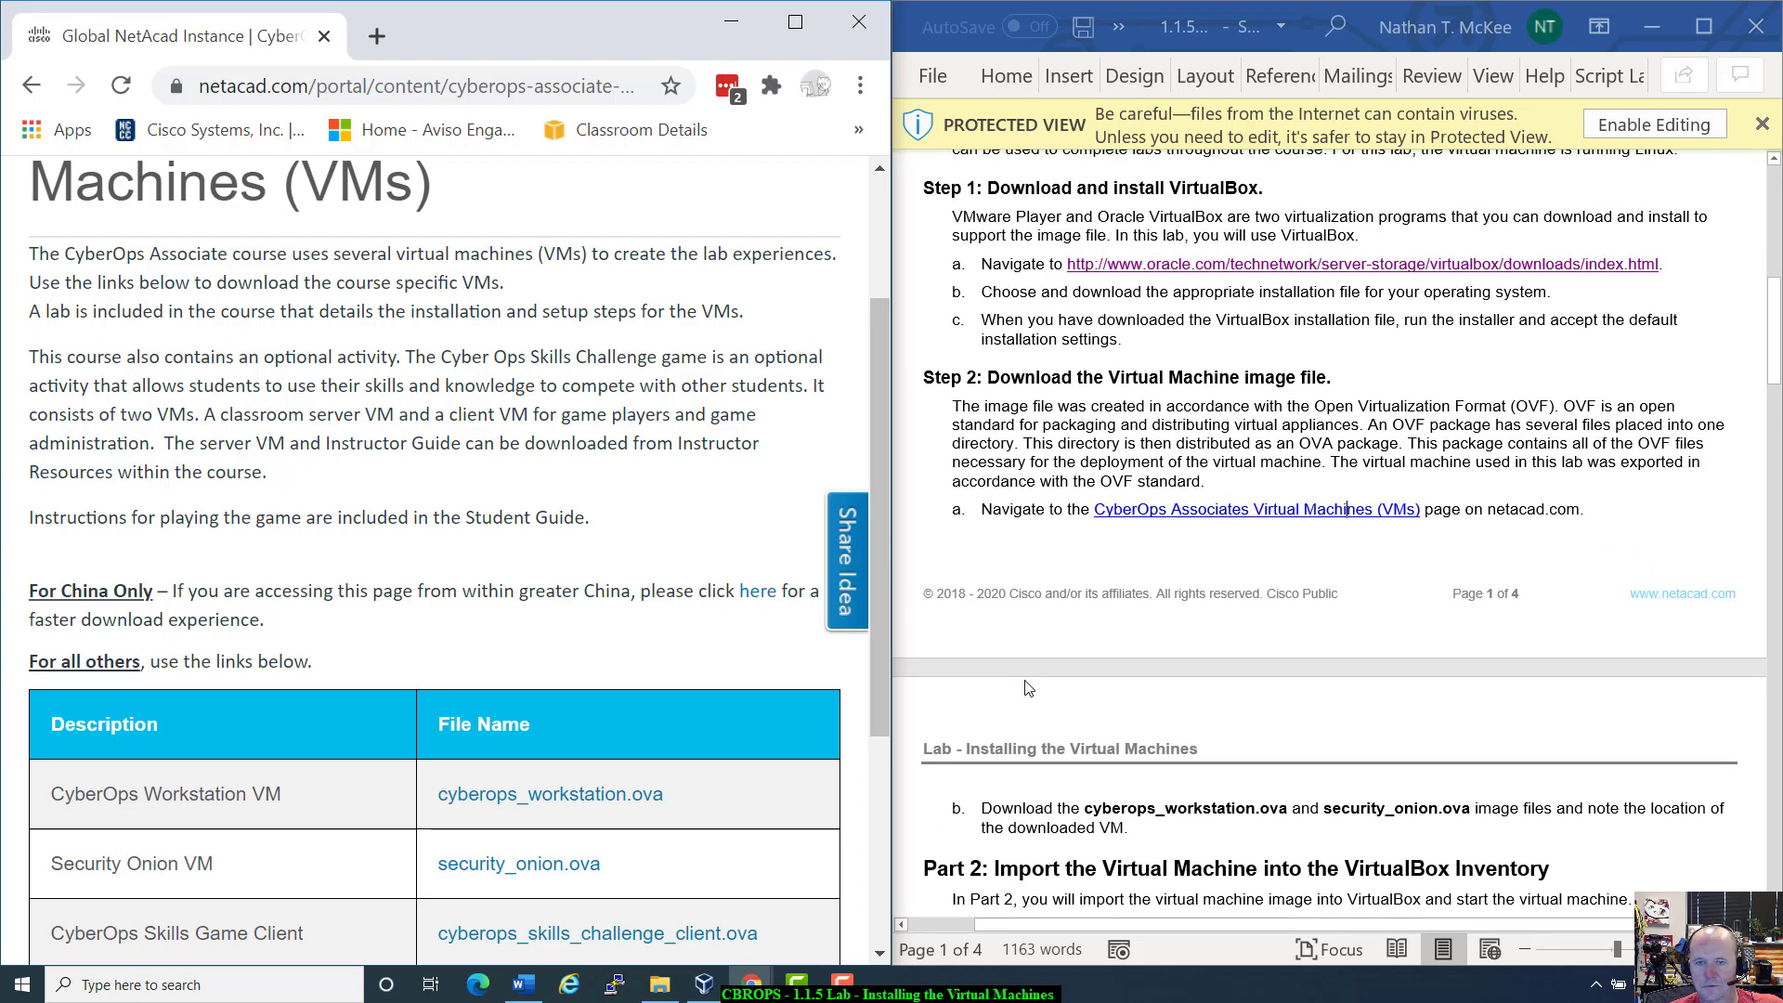
pyautogui.scroll(-4, 1028, 687)
pyautogui.scroll(-3, 372, 657)
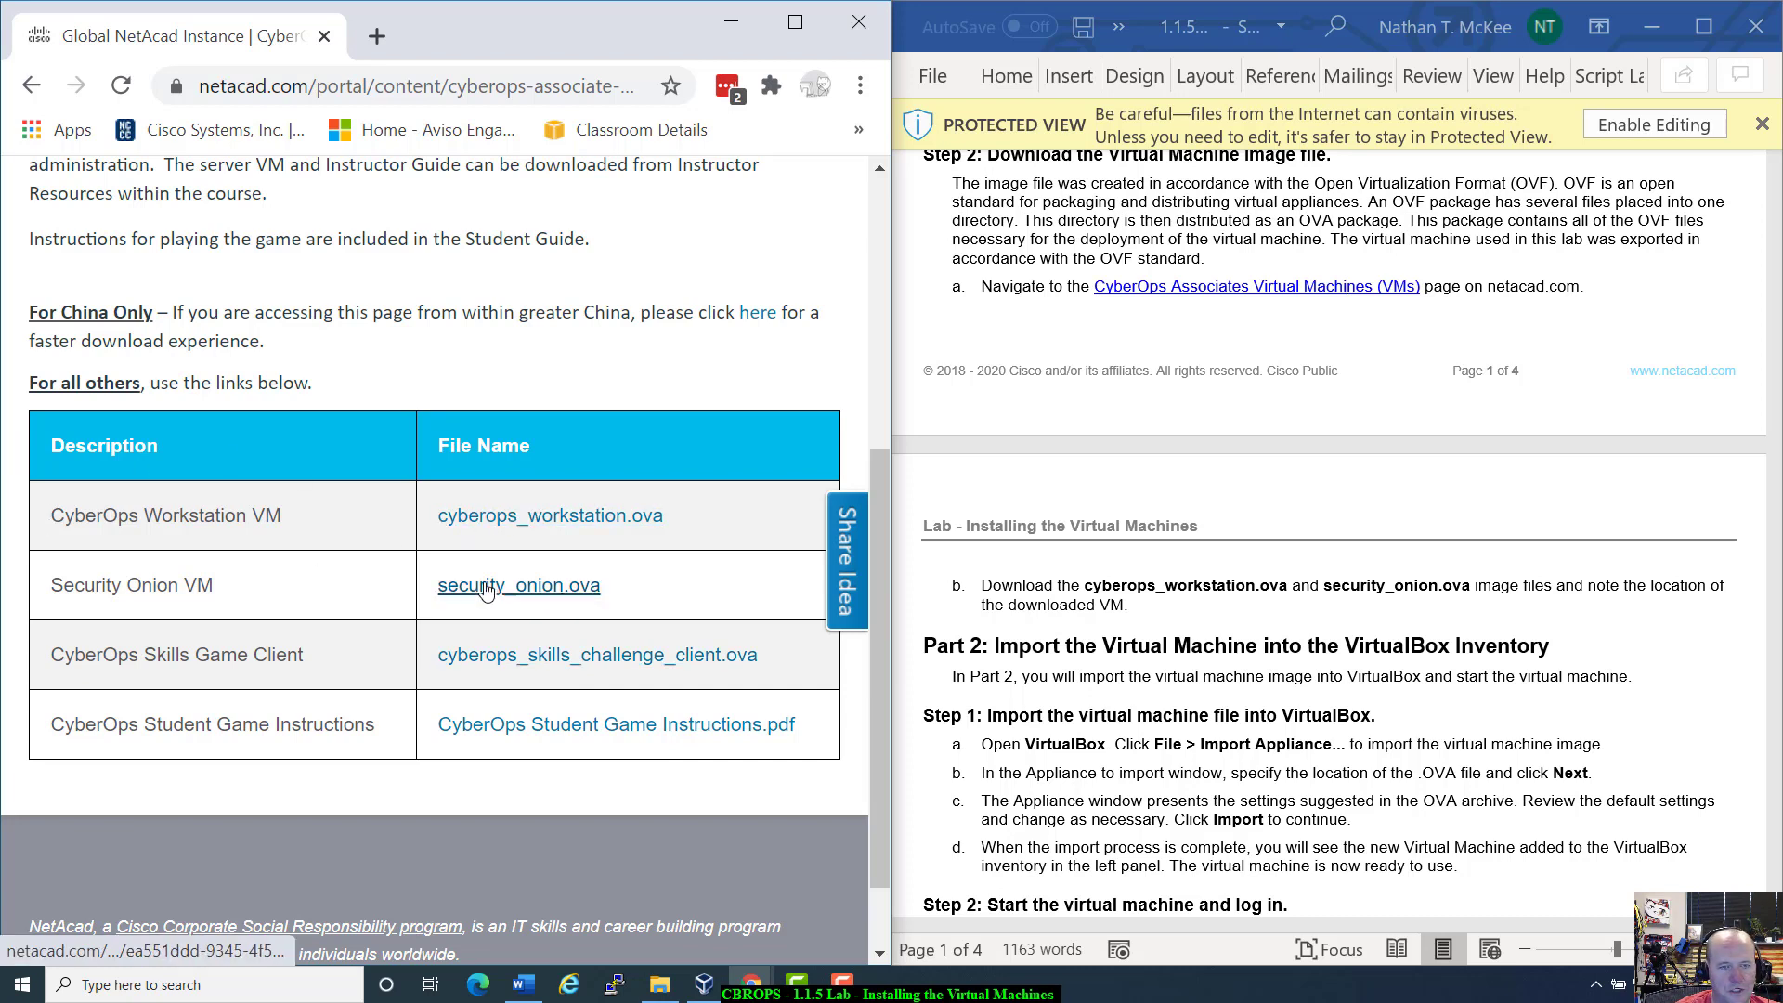
pyautogui.click(533, 526)
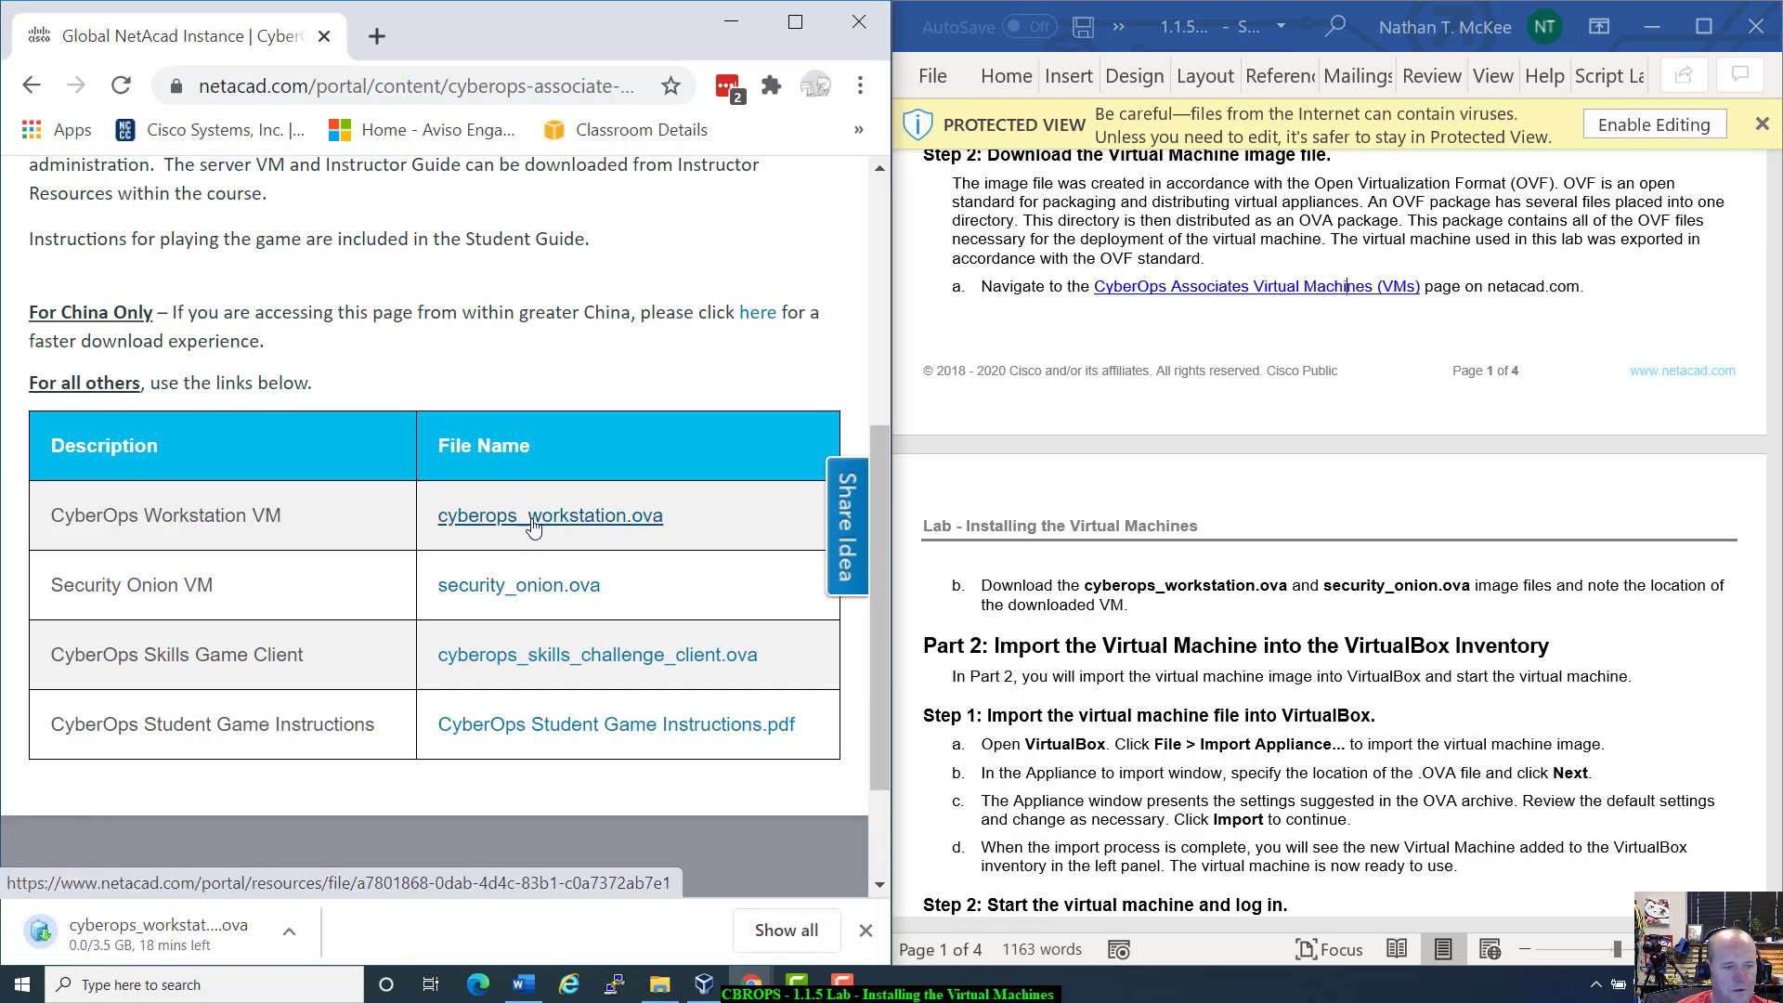
pyautogui.click(517, 587)
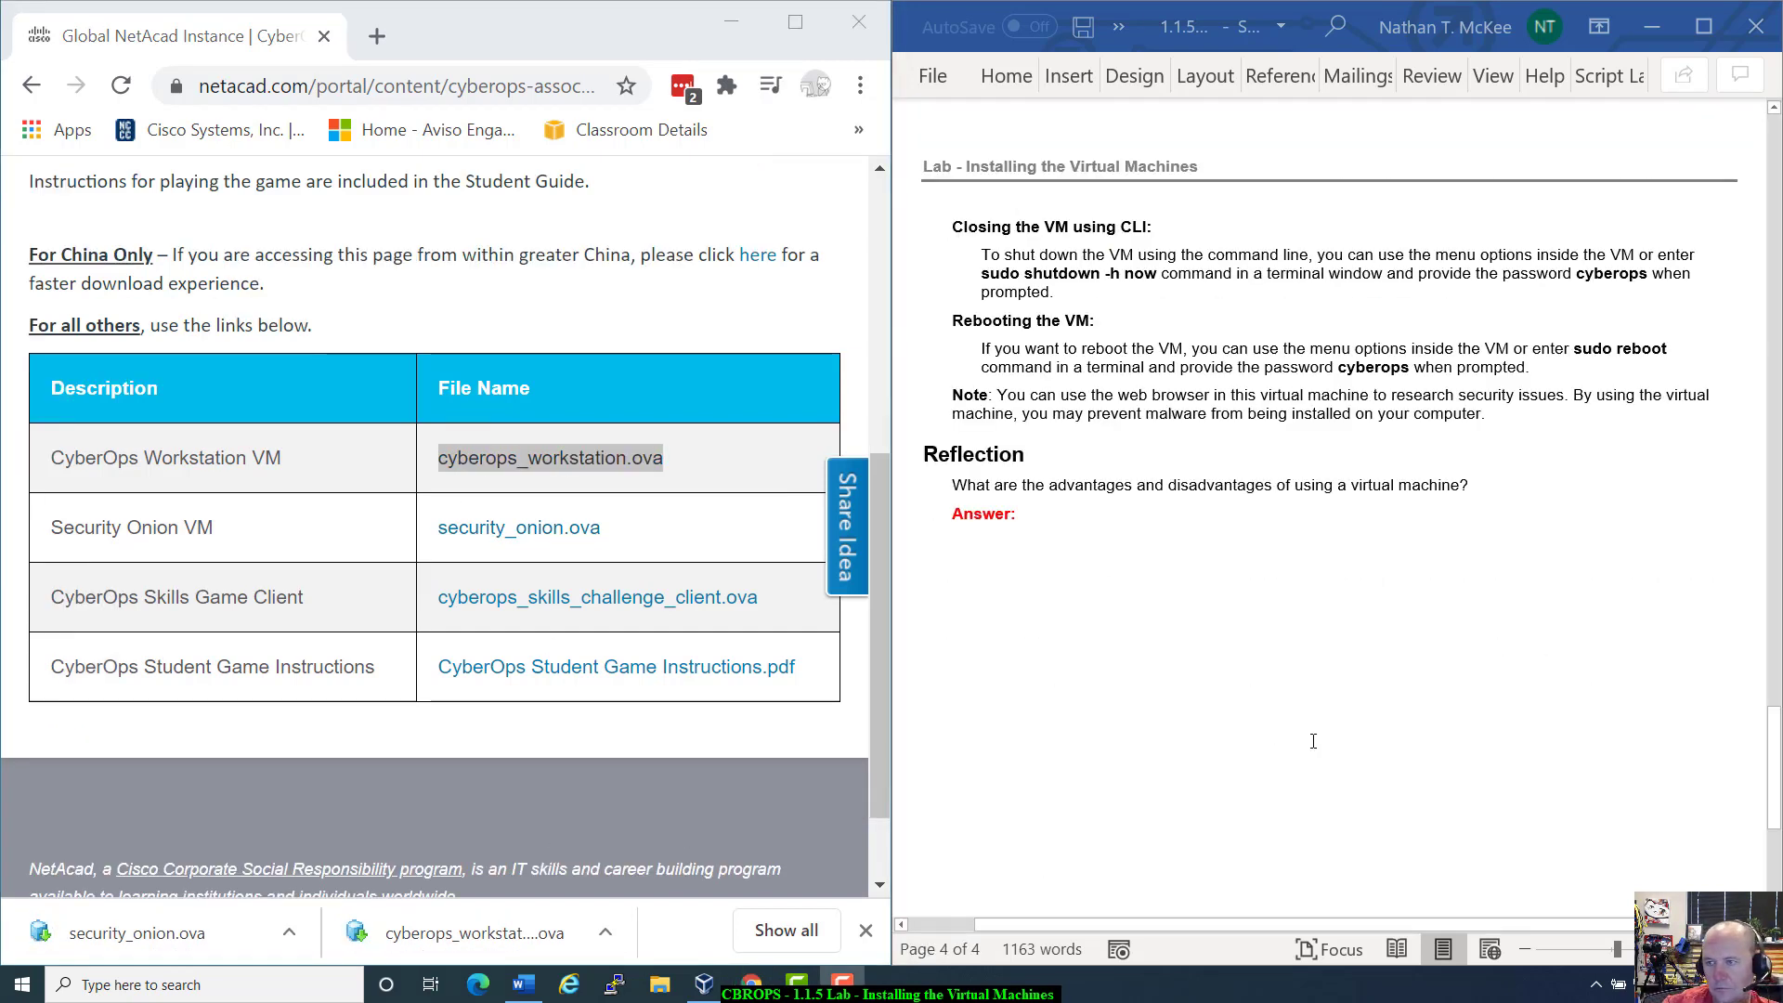
# Look back through the lab document to its beginning, then return to item b on noting the downloaded VM's location.
pyautogui.scroll(15, 1313, 740)
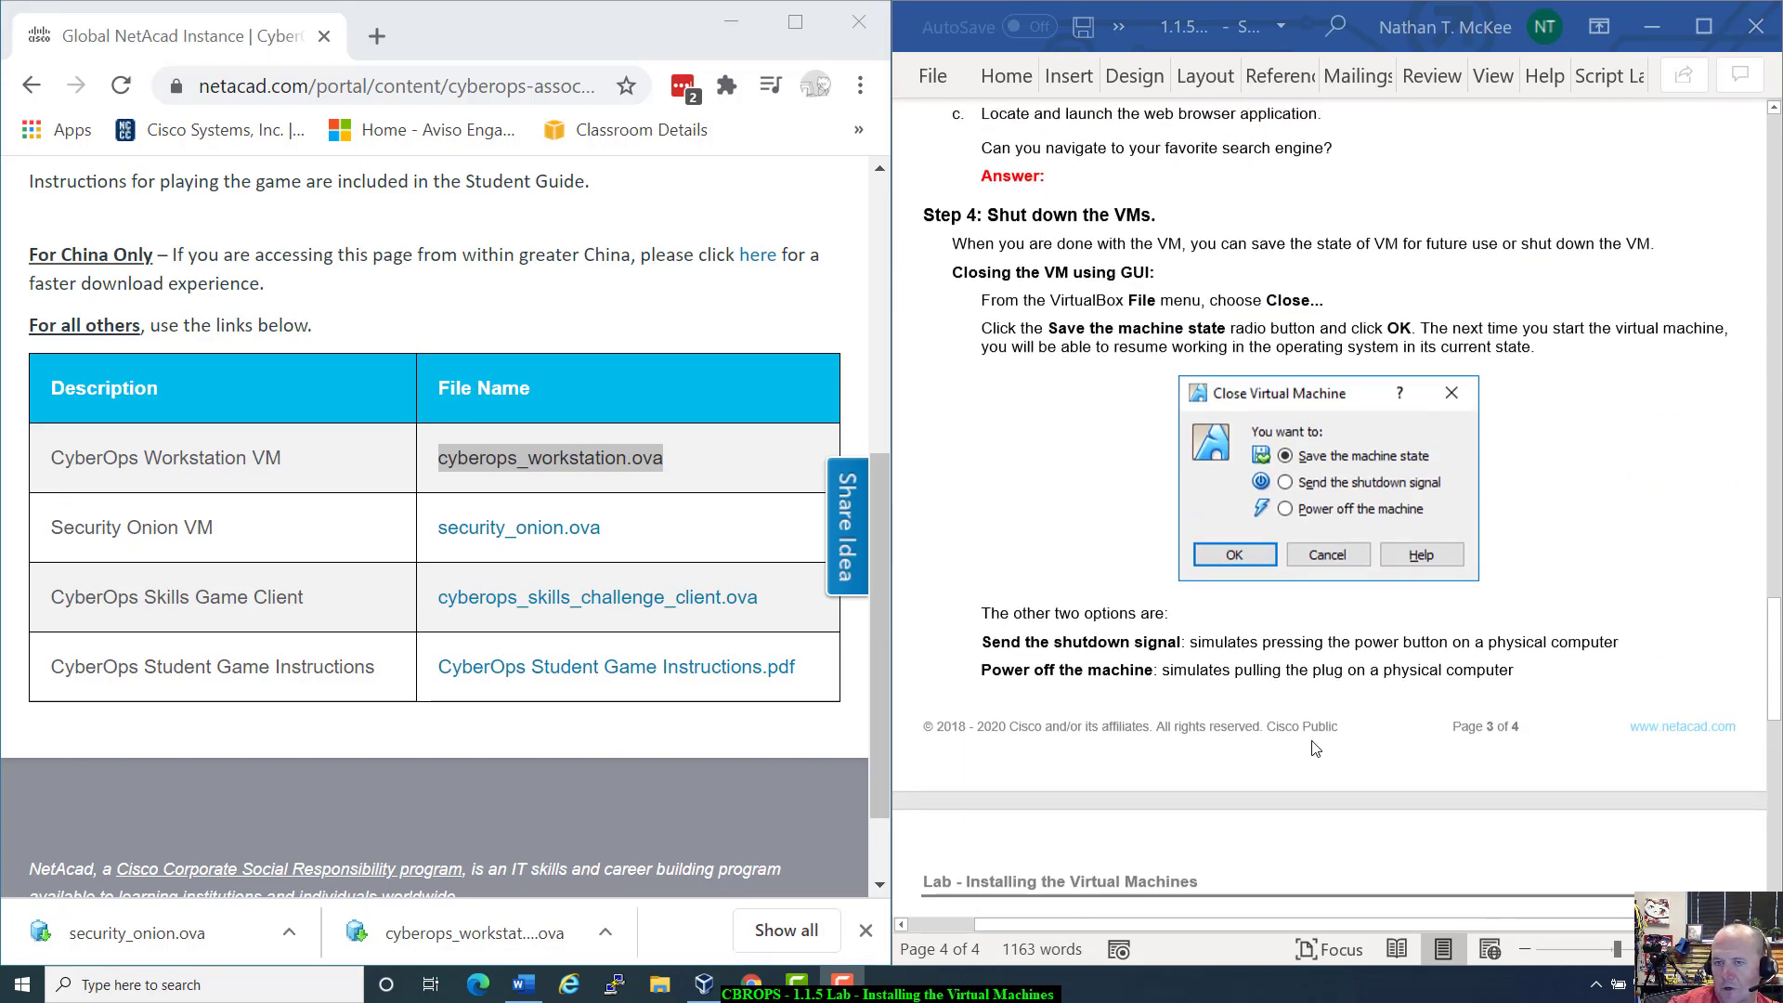
pyautogui.scroll(15, 1313, 740)
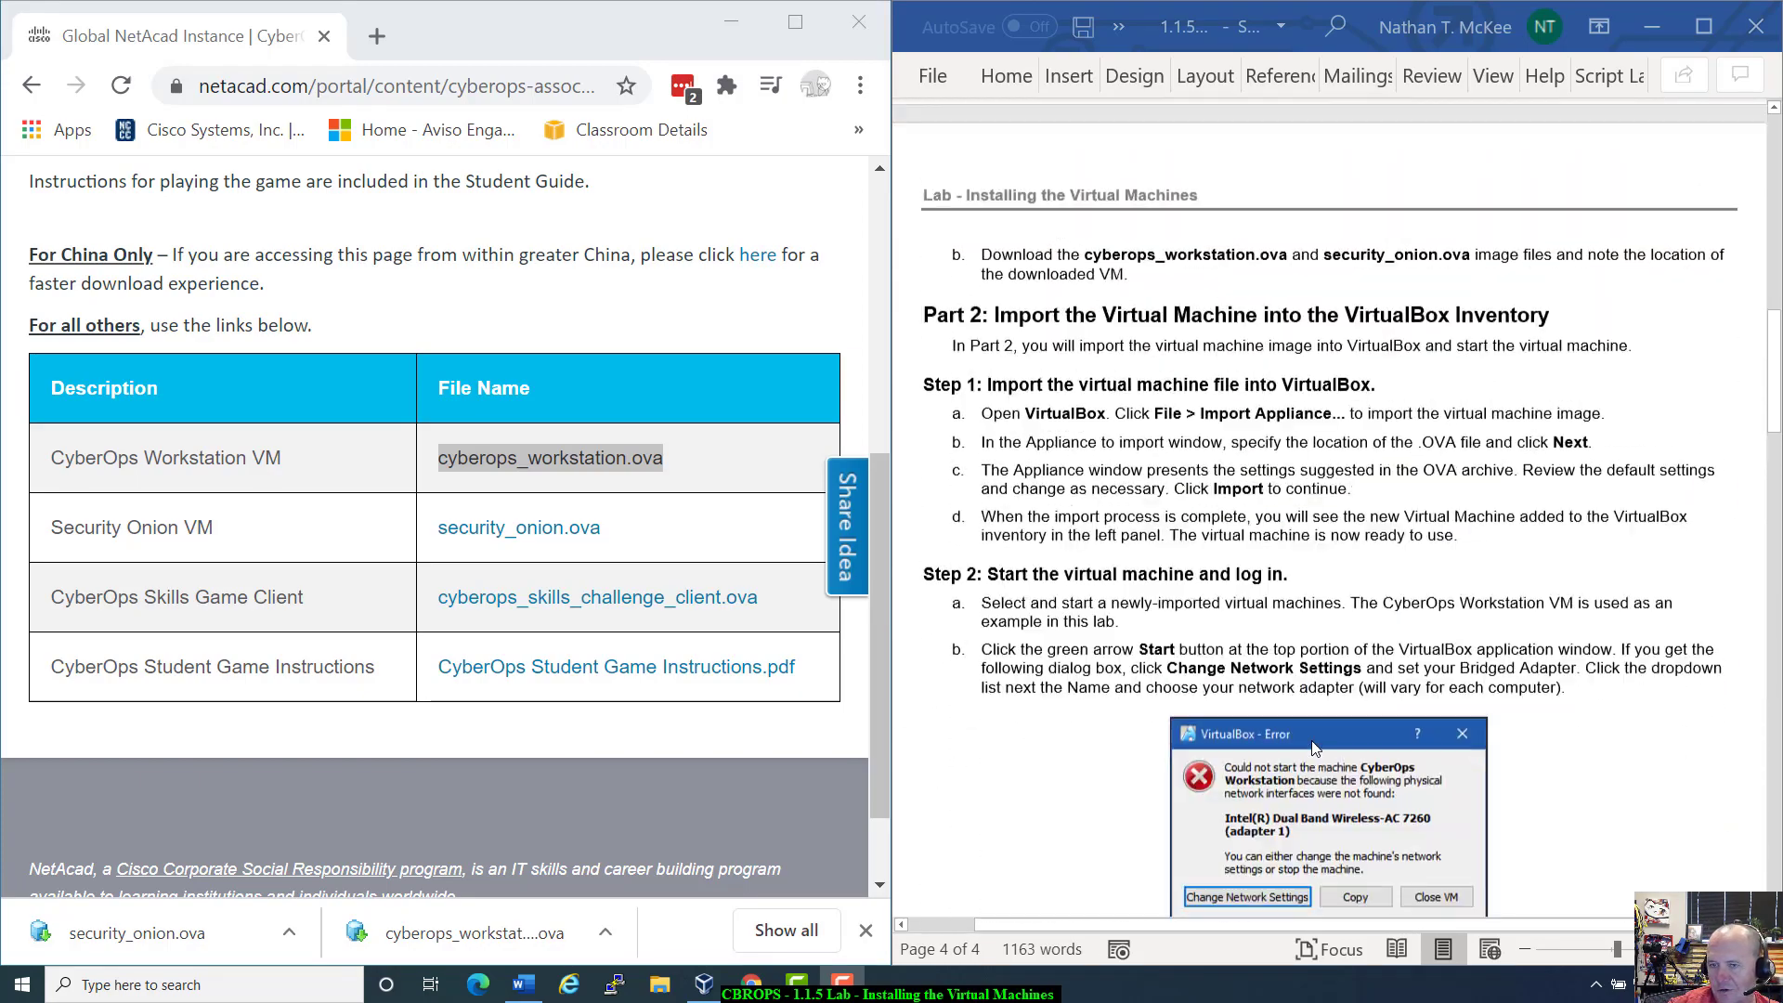
pyautogui.scroll(6, 1312, 747)
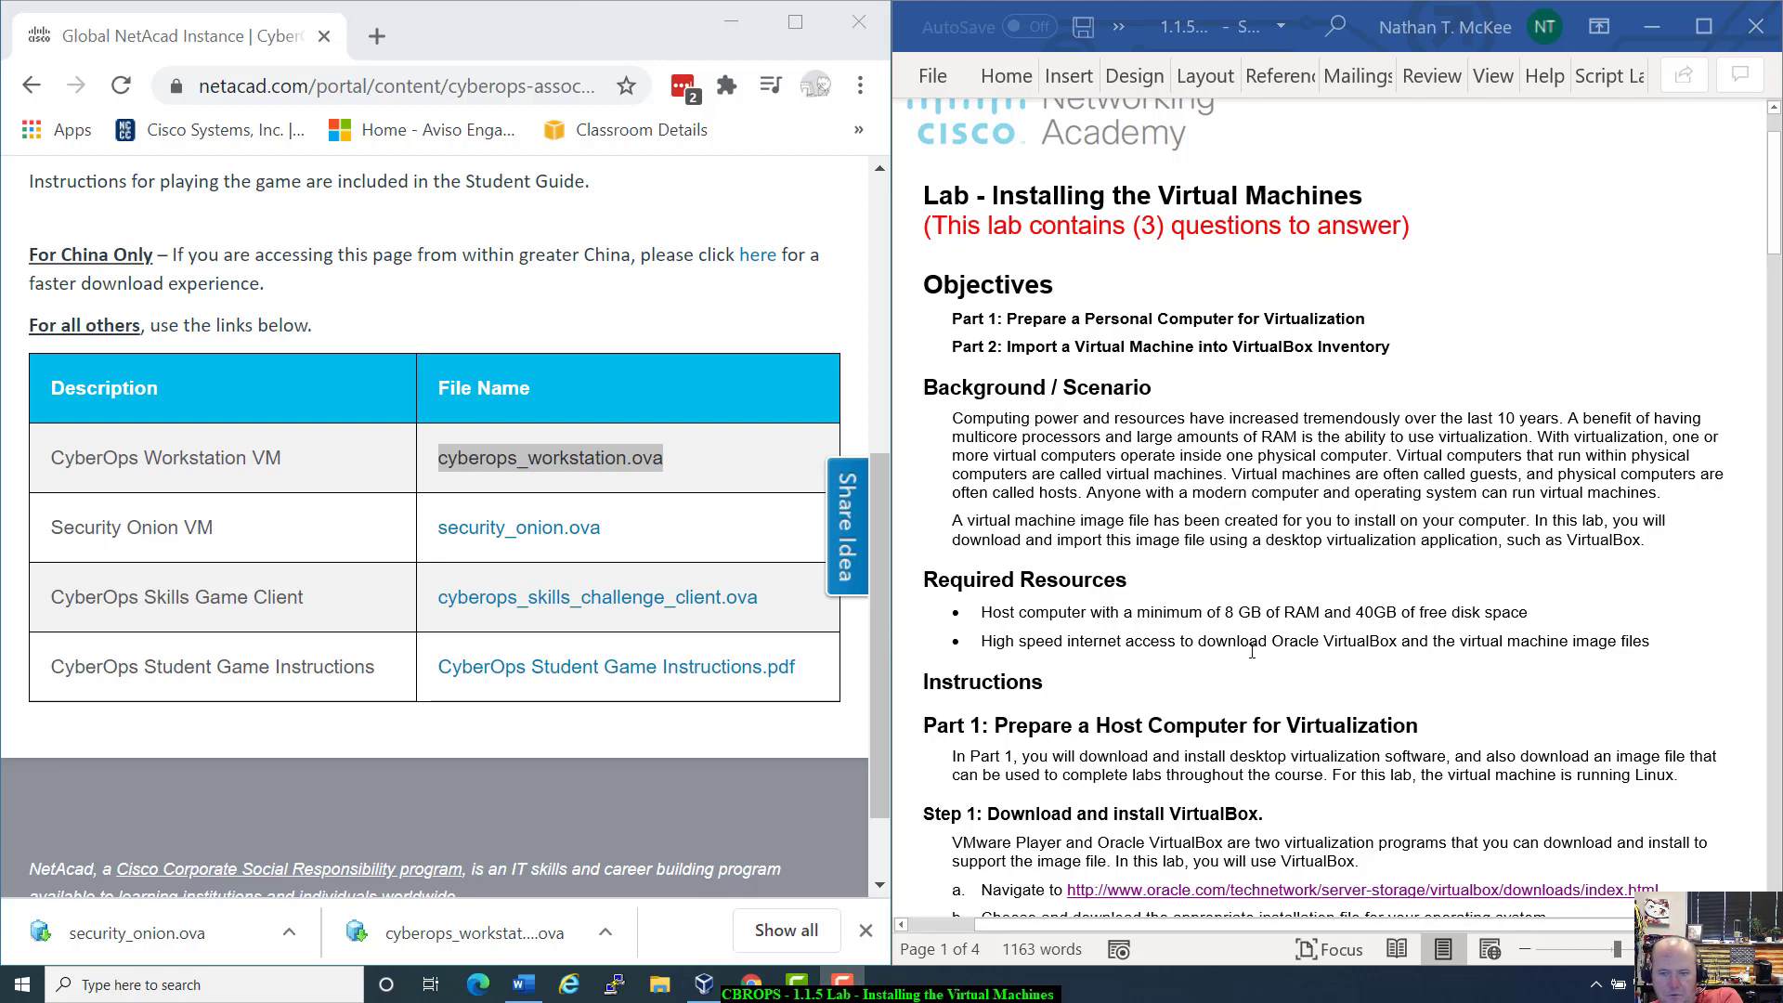
pyautogui.scroll(-3, 1252, 650)
pyautogui.scroll(-7, 1252, 650)
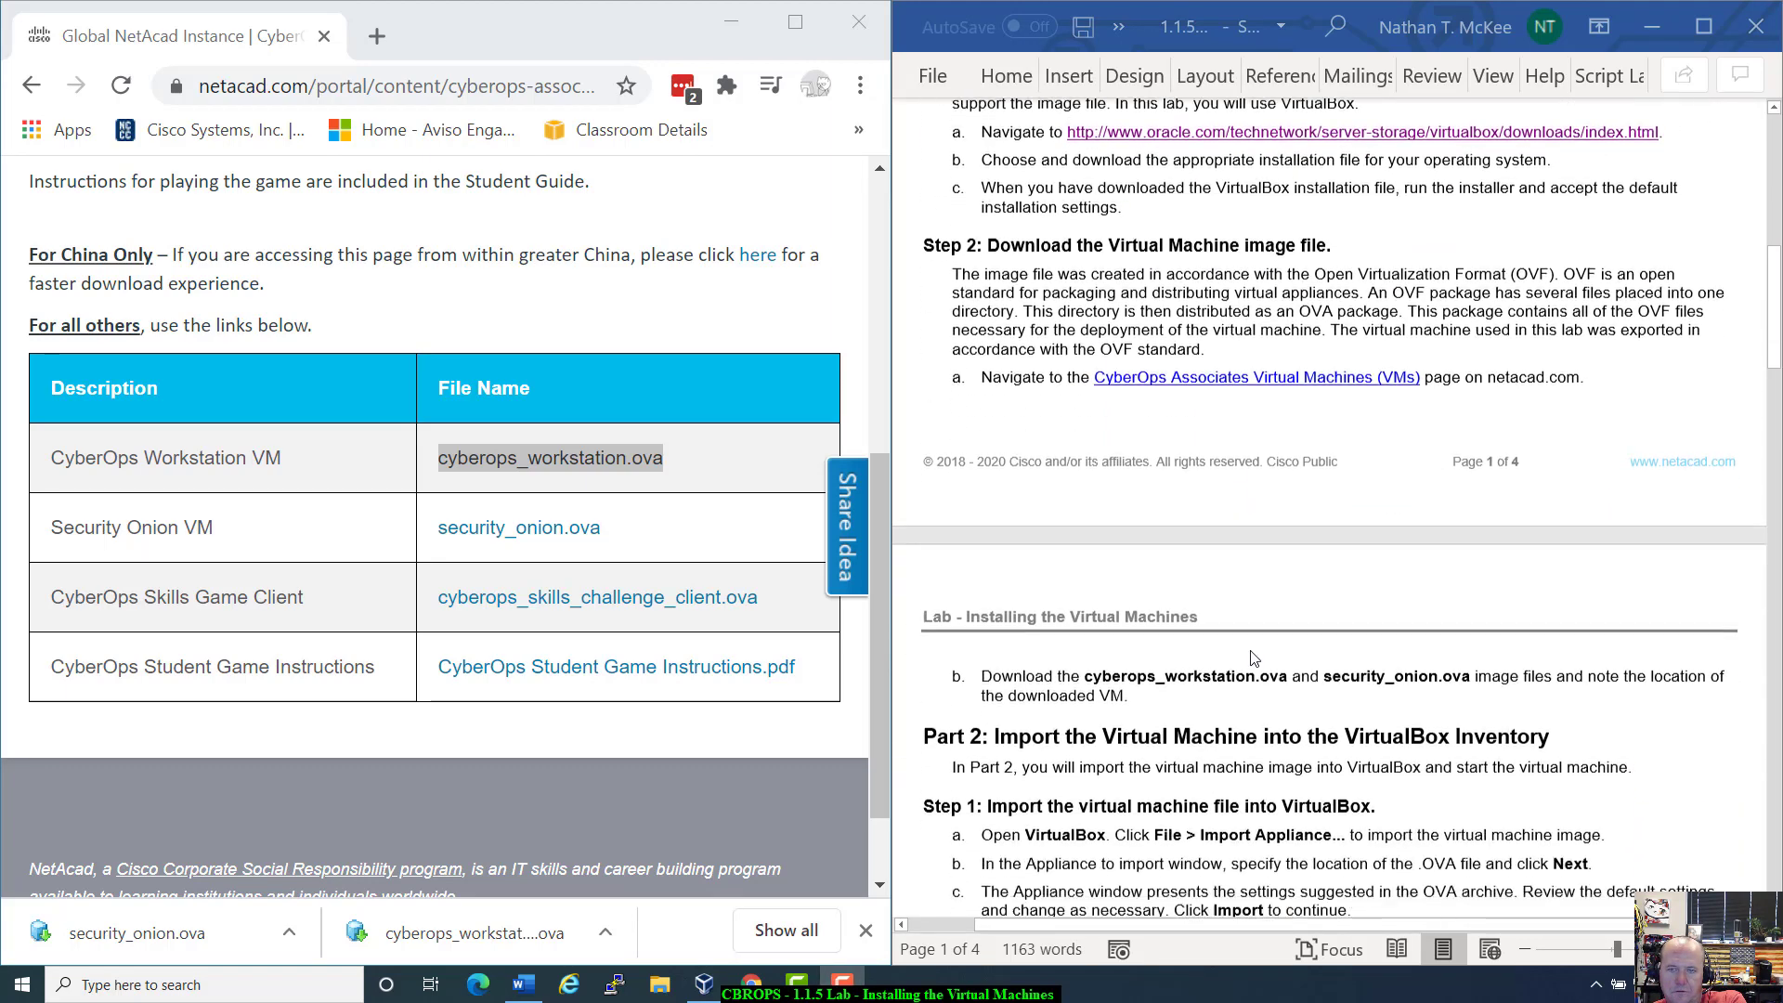
pyautogui.scroll(-3, 1252, 650)
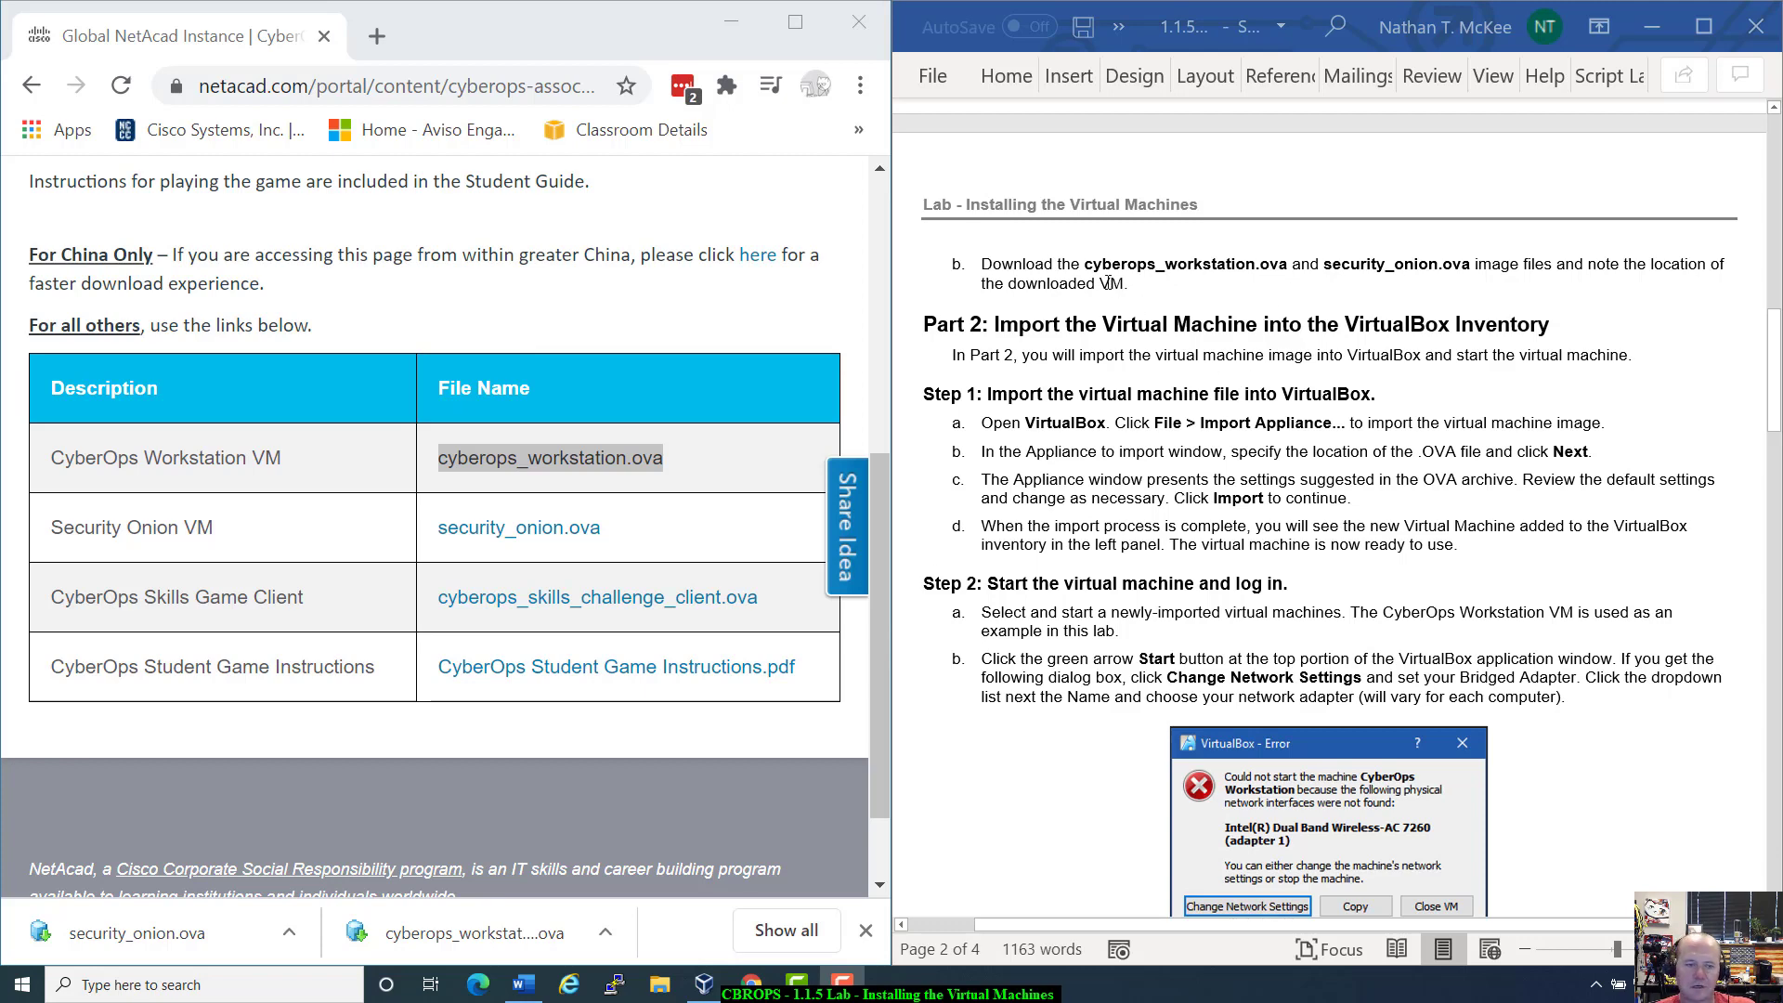
# Try to locate the downloaded security_onion.ova and cyberops_workstation.ova files from the browser's downloads and in File Explorer.
pyautogui.click(289, 934)
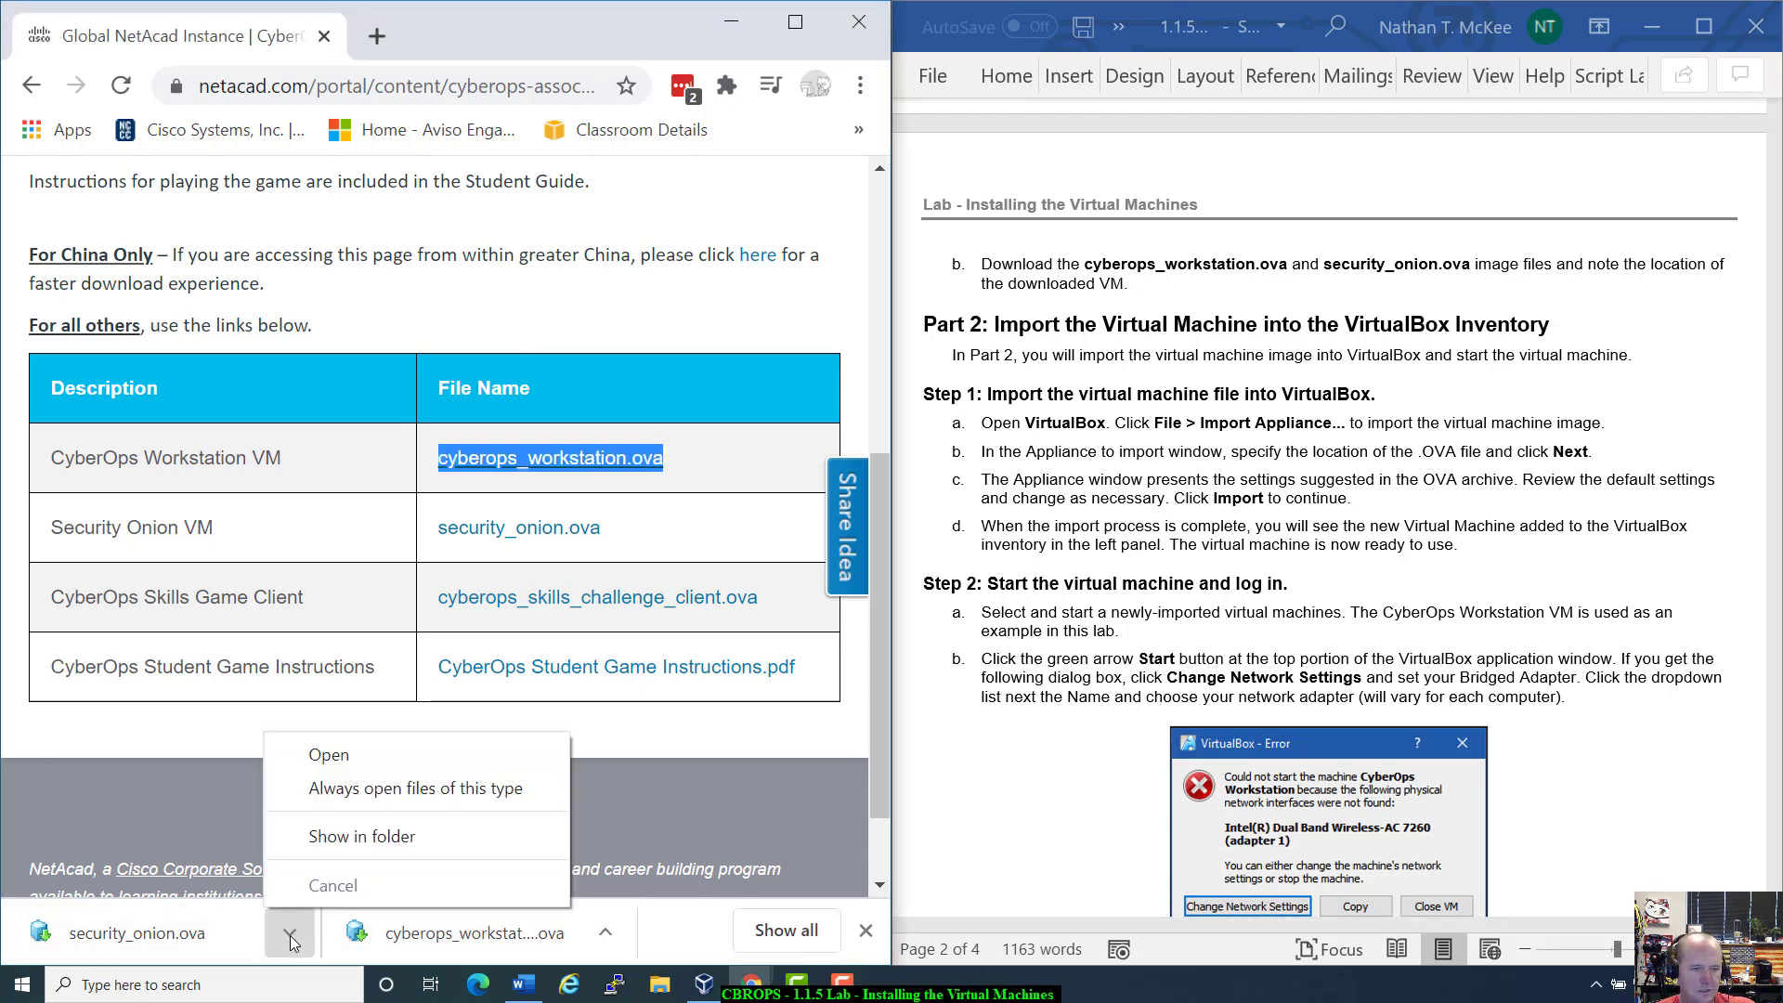
pyautogui.click(360, 845)
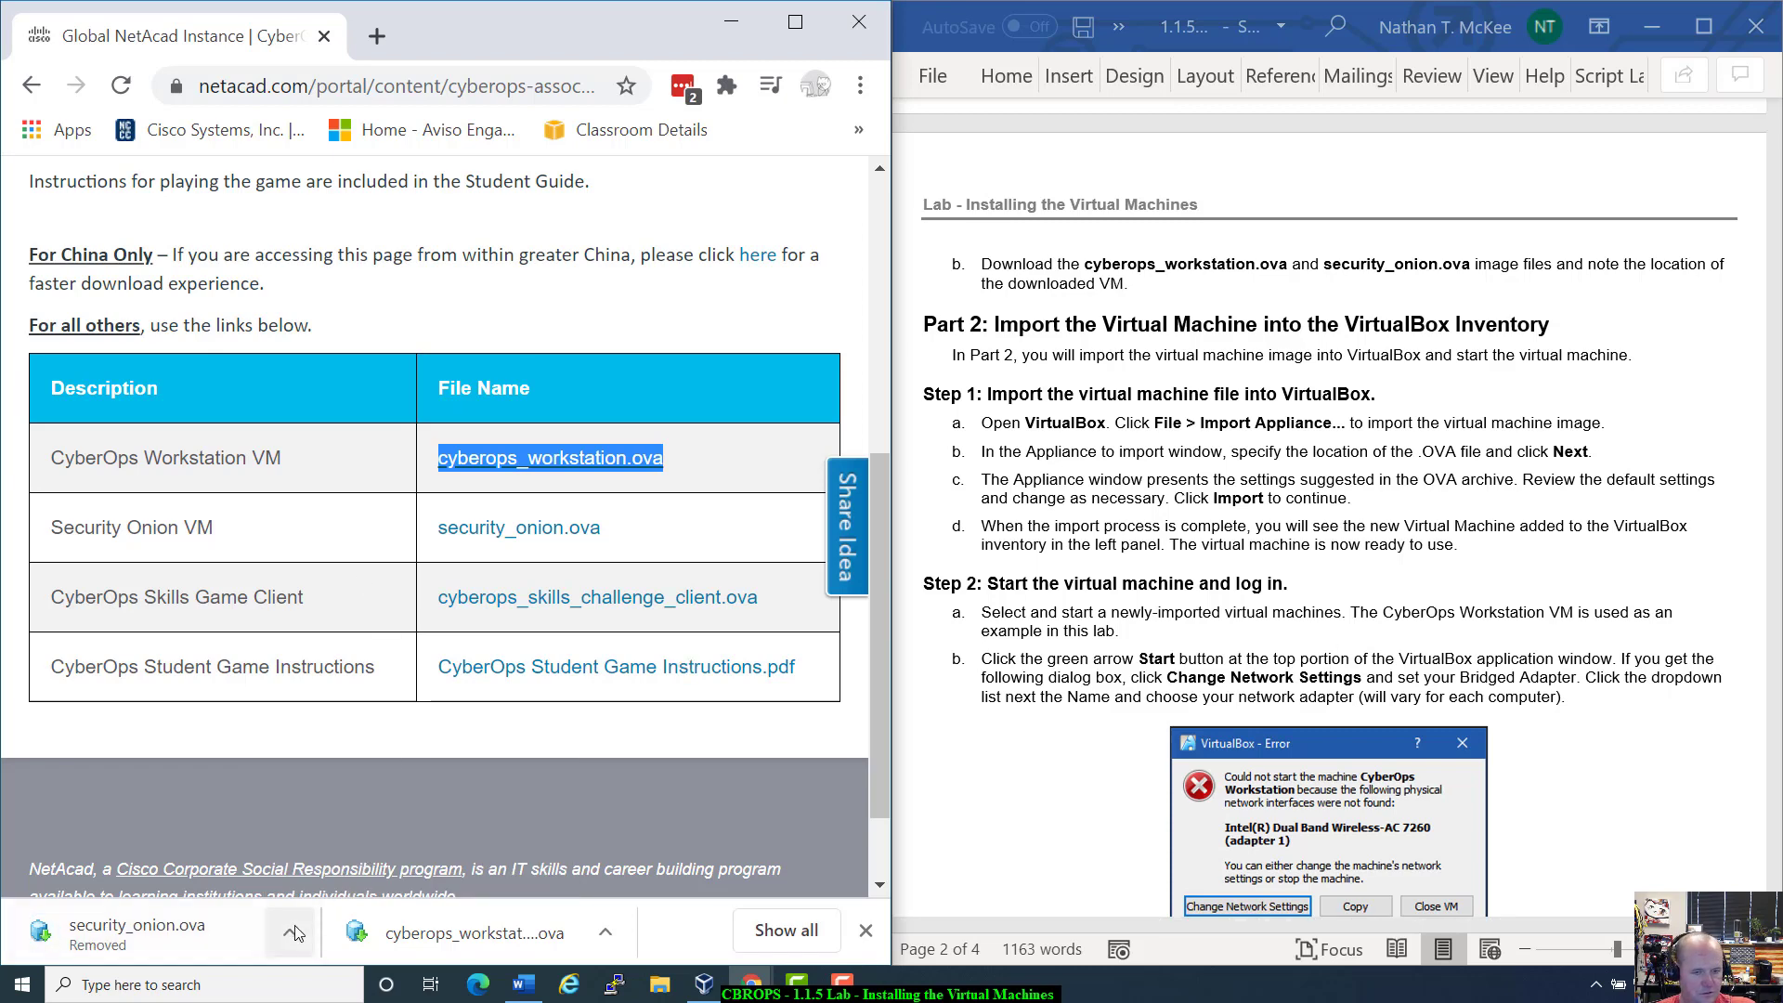
pyautogui.moveTo(751, 986)
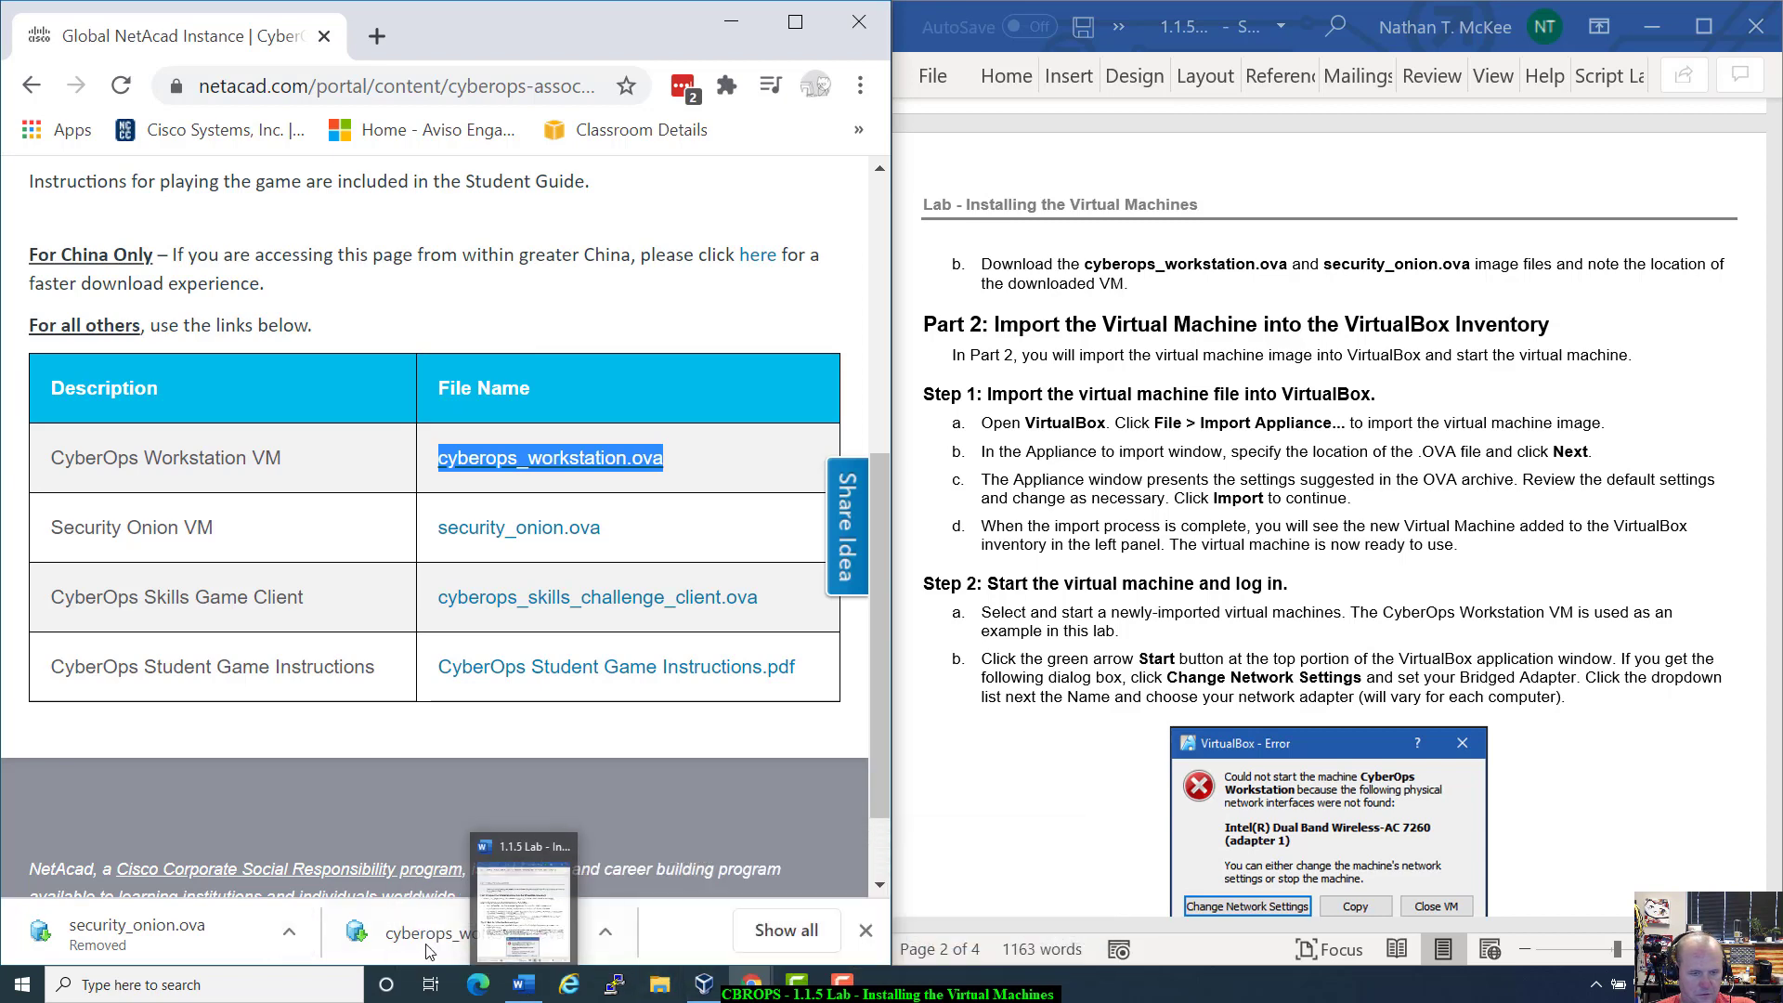
pyautogui.click(295, 932)
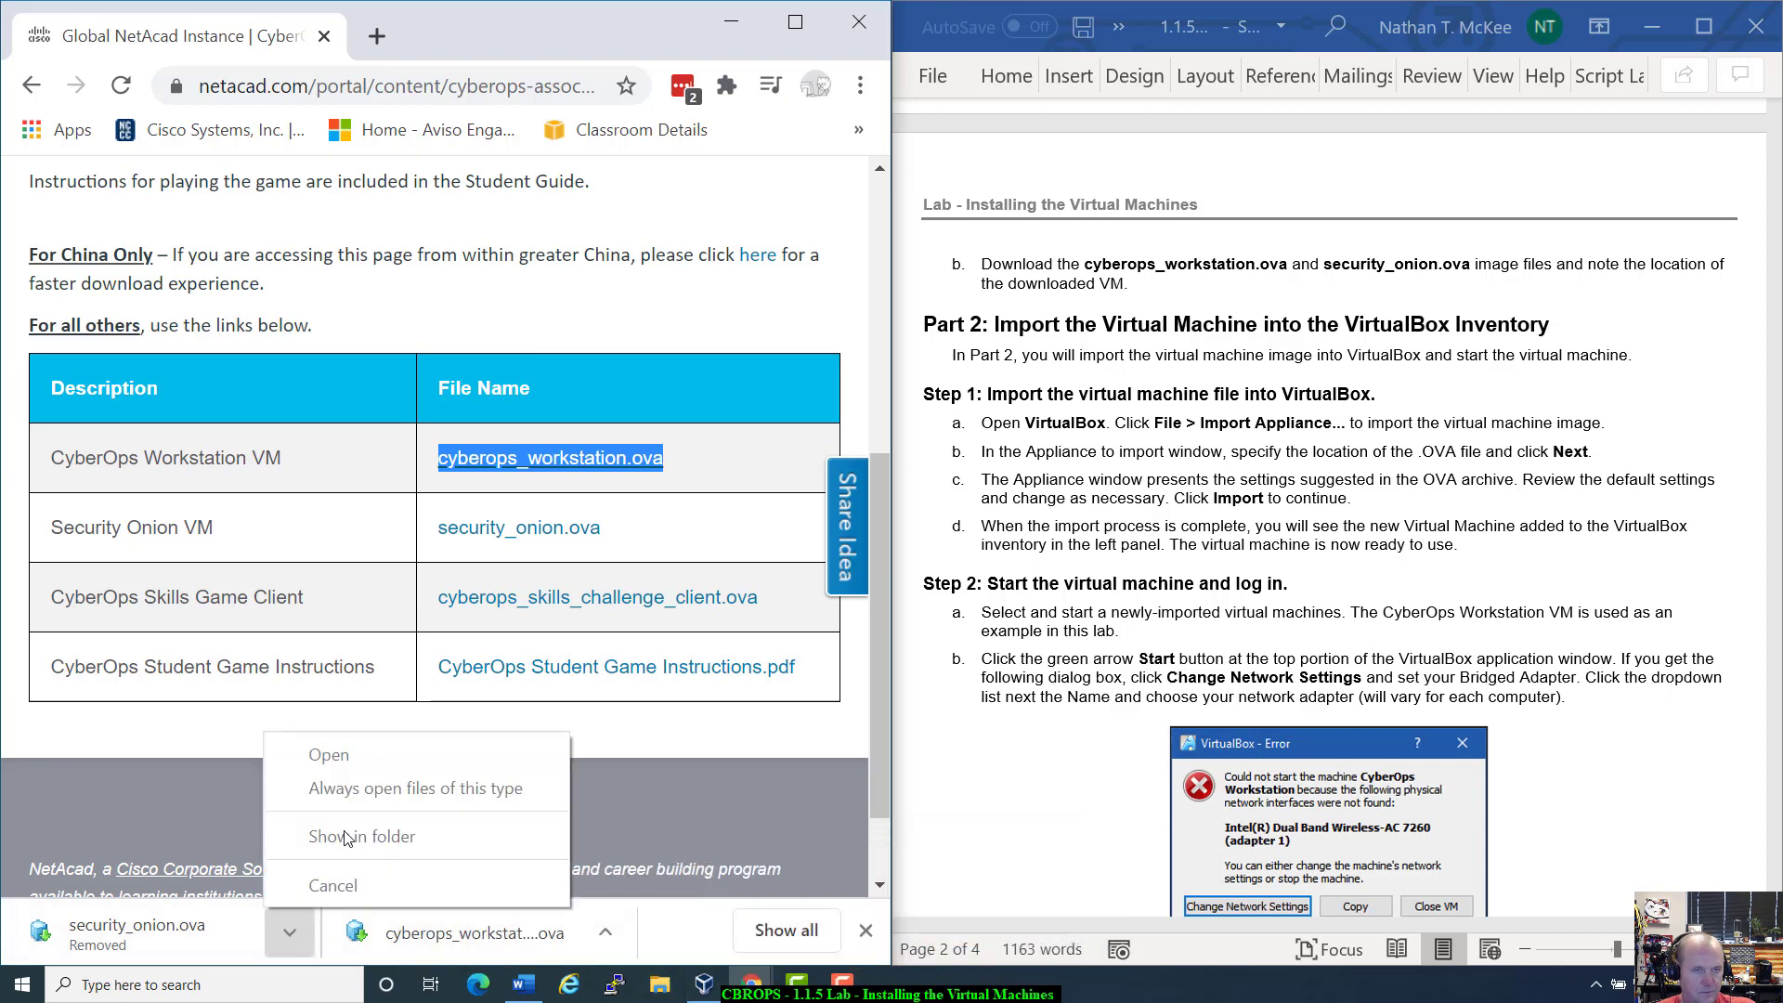
pyautogui.click(529, 938)
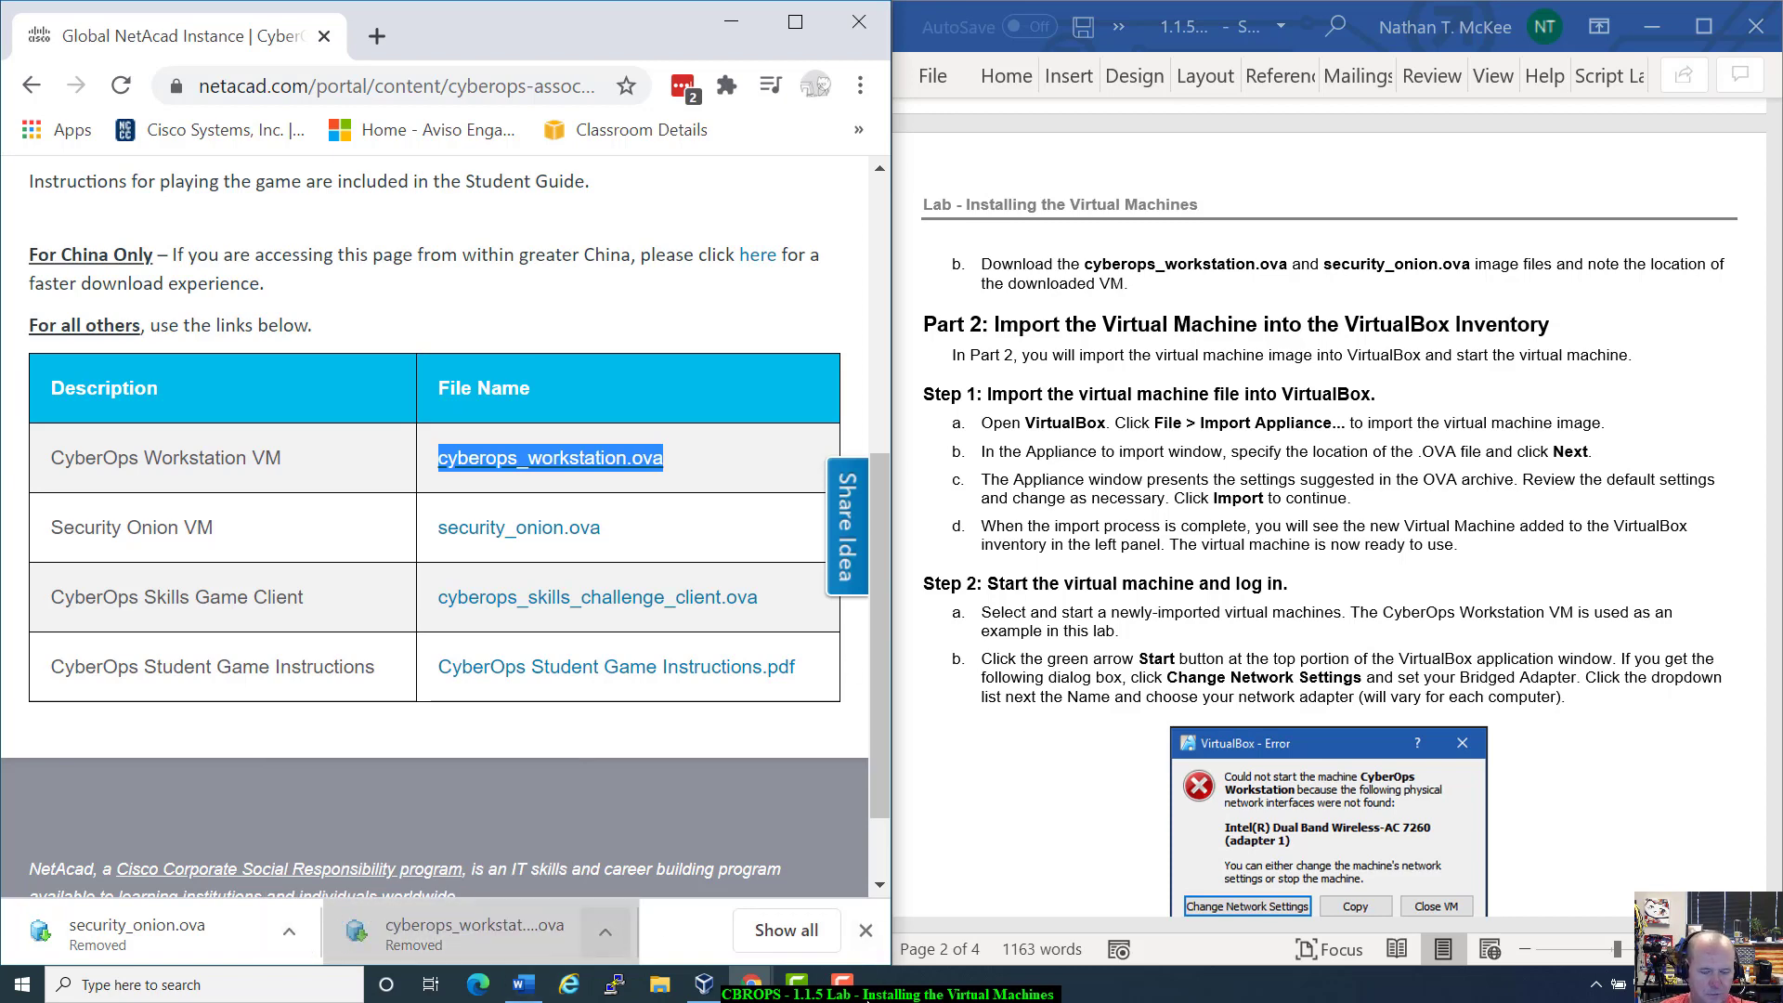
pyautogui.click(656, 986)
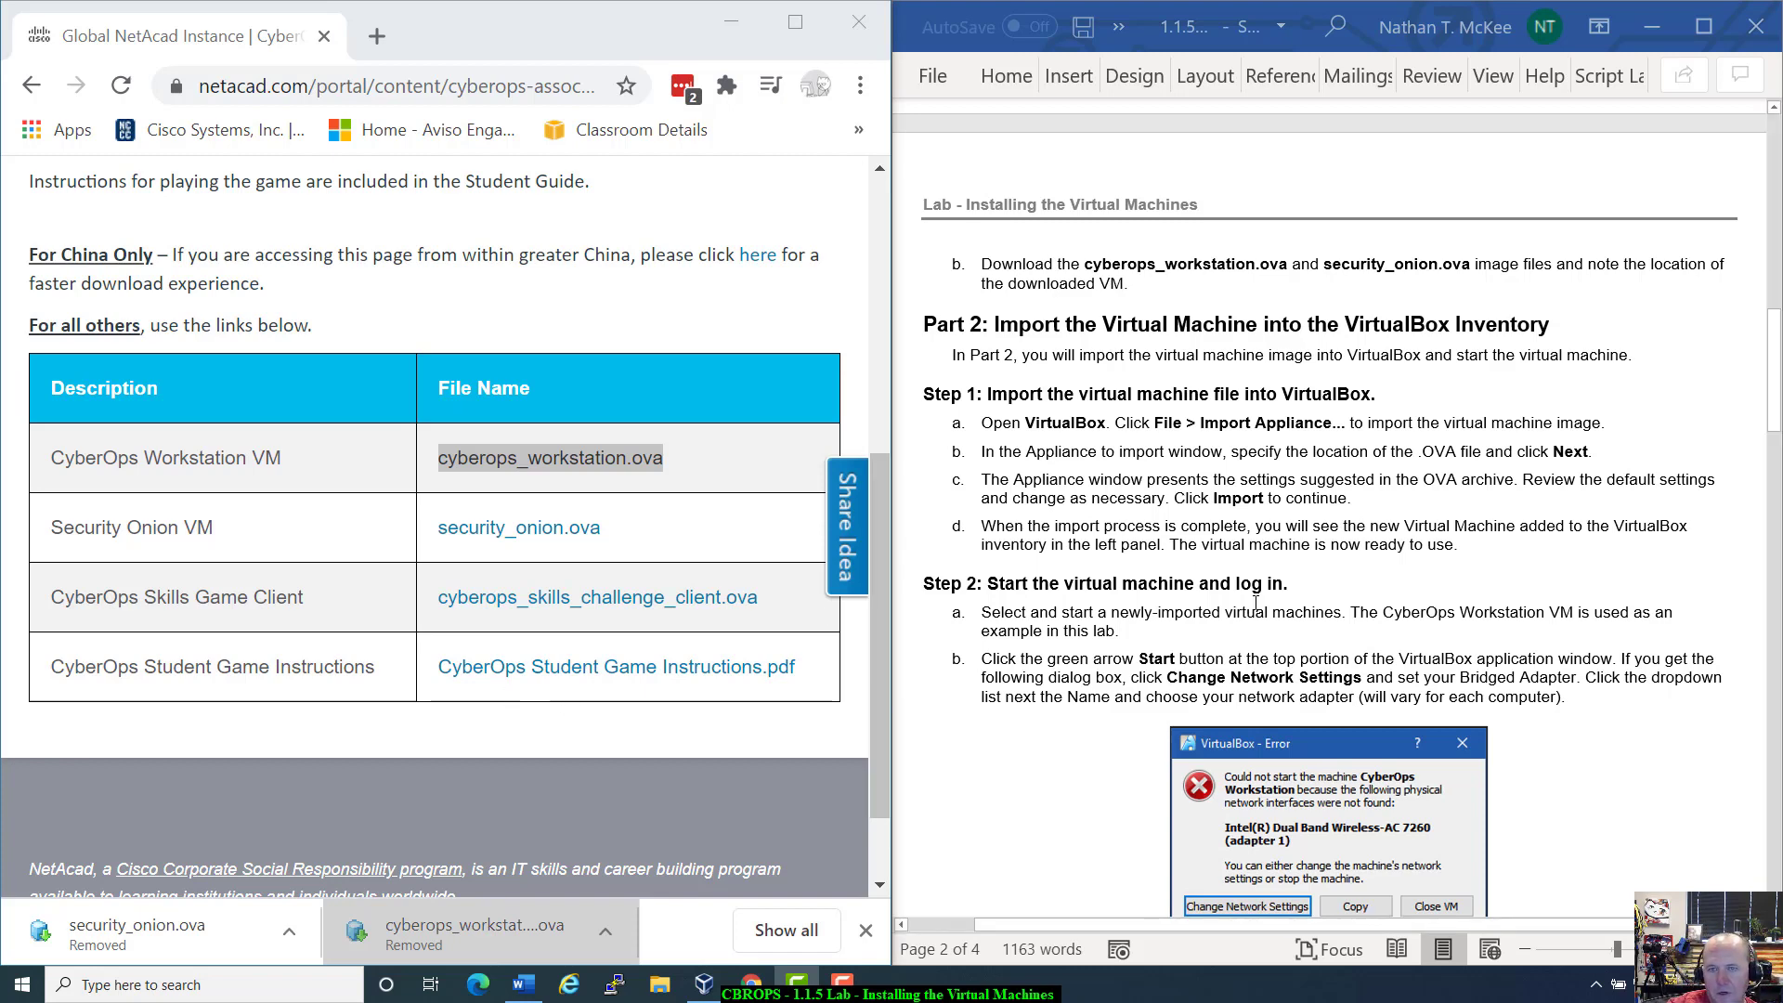
# Review the Part 2 import instructions, search Windows for virtual to open Oracle VM VirtualBox, and dismiss its new-version notice.
pyautogui.scroll(-3, 1255, 603)
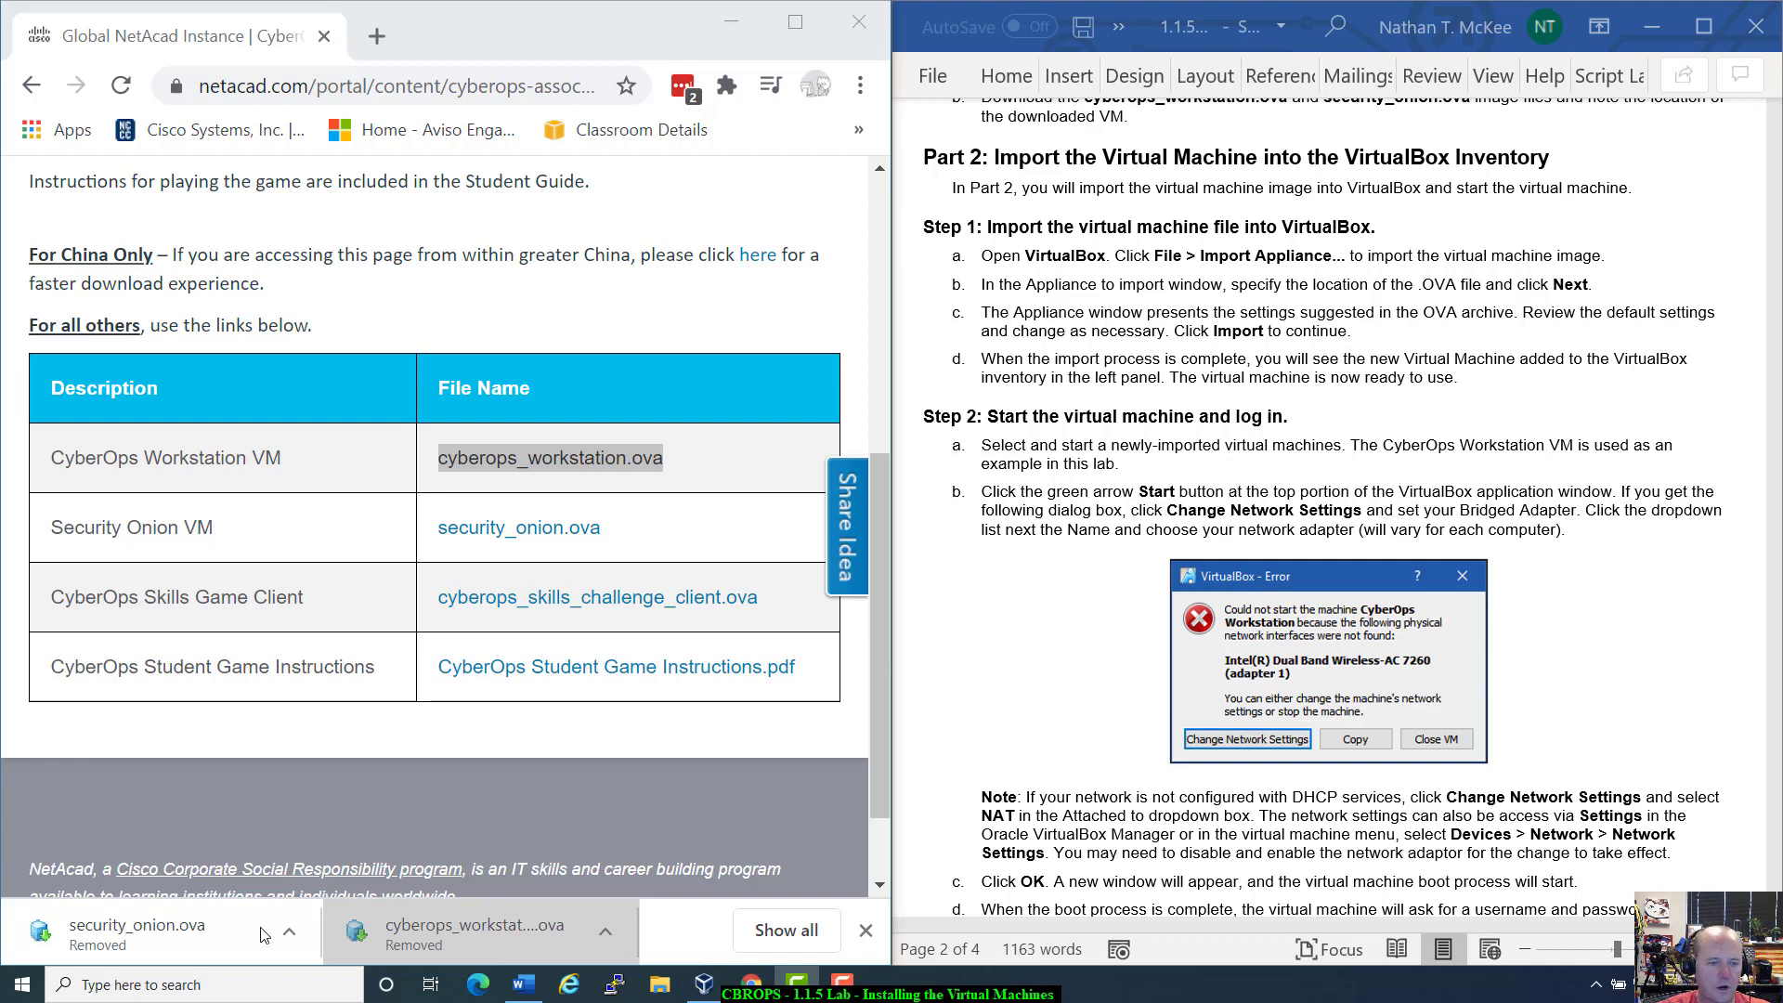
pyautogui.click(240, 982)
pyautogui.write('virut')
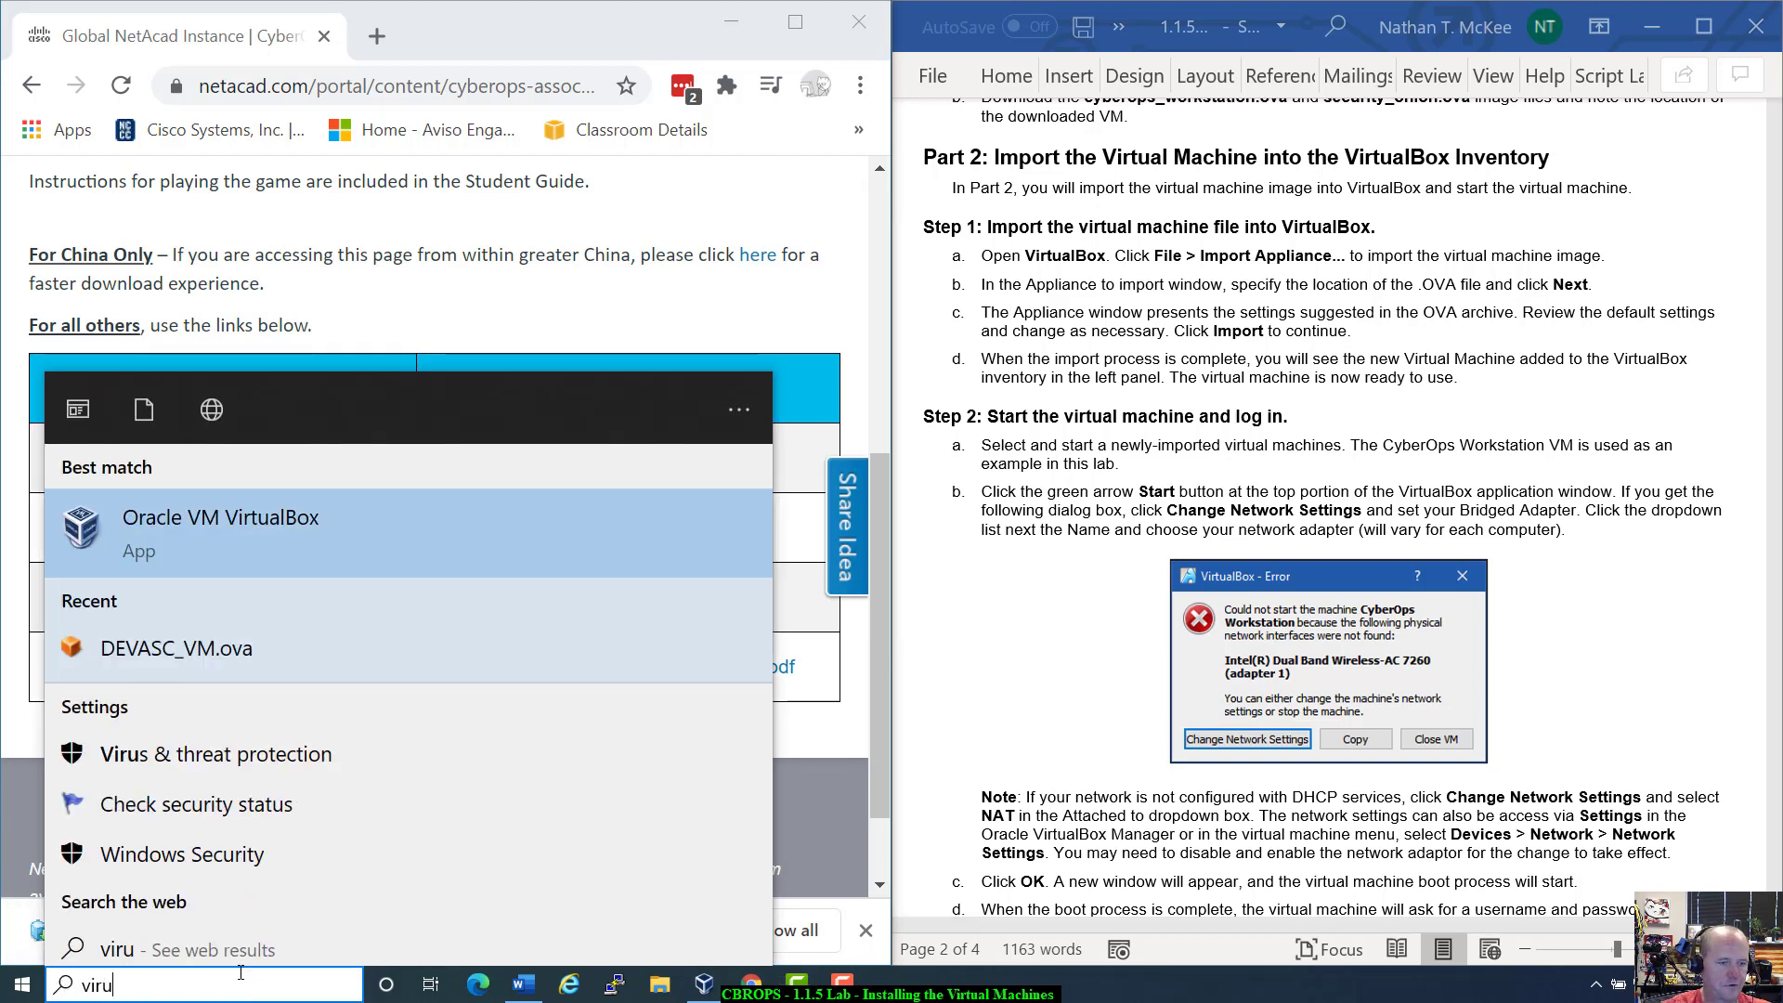
pyautogui.press('BackSpace')
pyautogui.press('BackSpace')
pyautogui.press('BackSpace')
pyautogui.press('BackSpace')
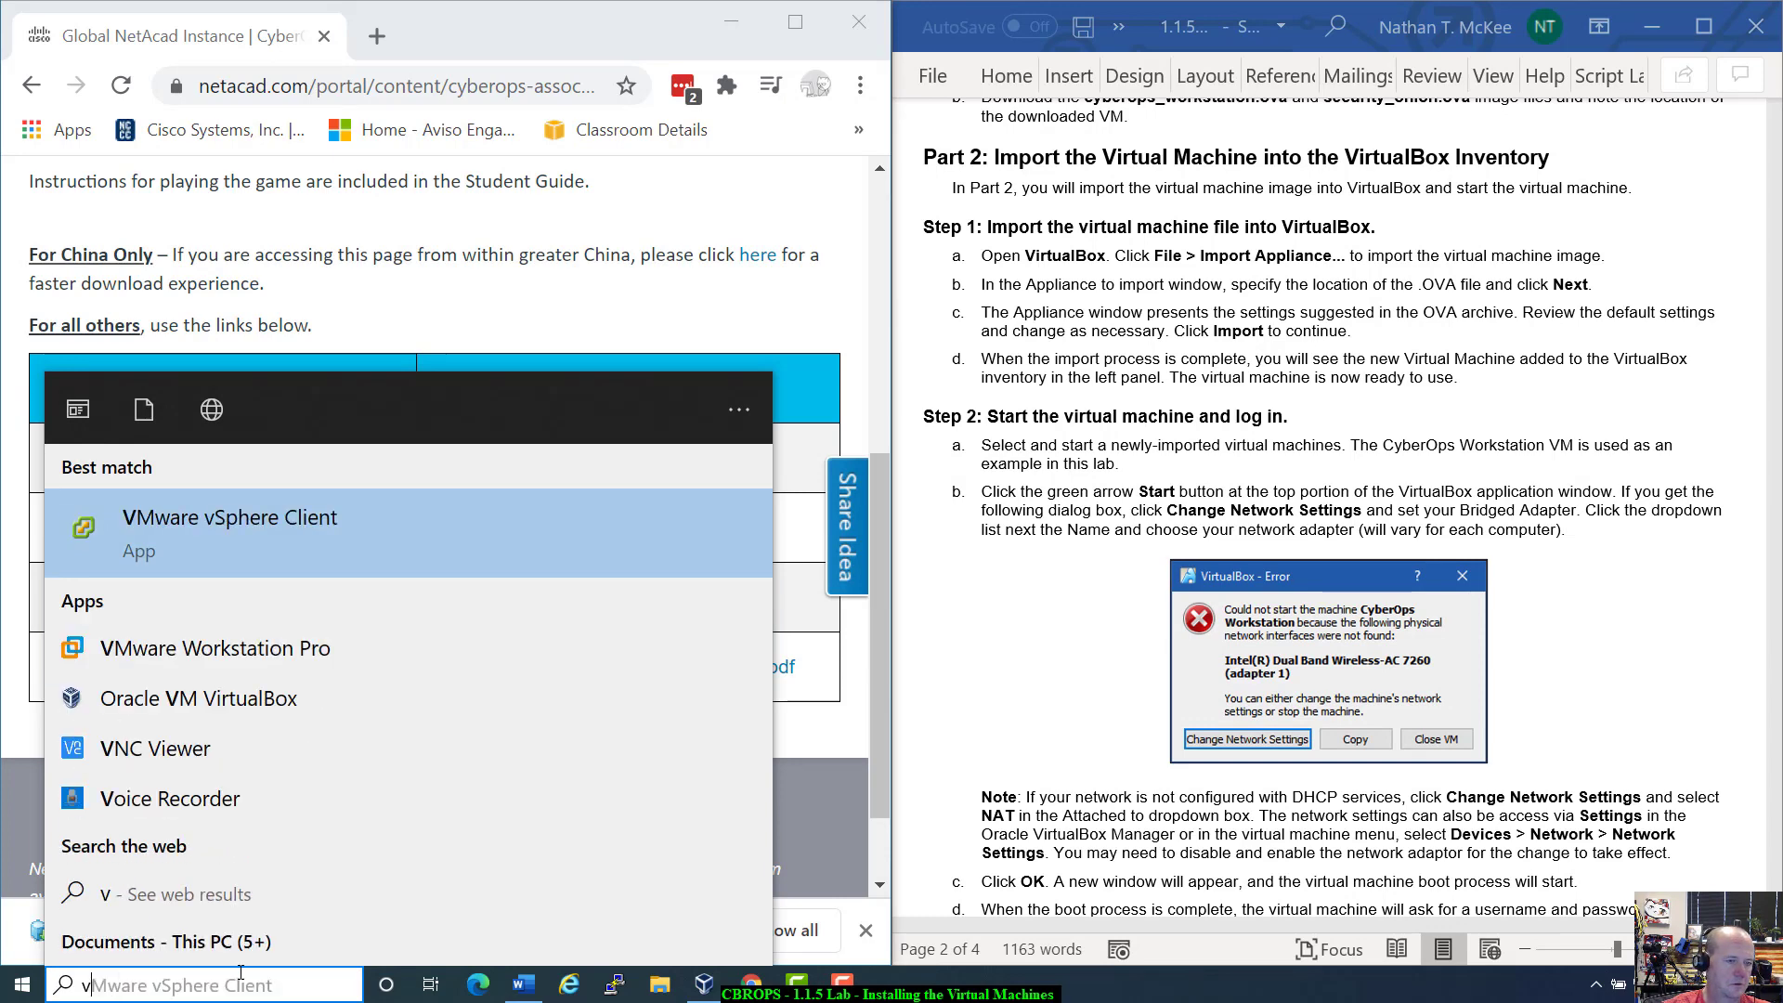
pyautogui.write('b')
pyautogui.press('BackSpace')
pyautogui.press('BackSpace')
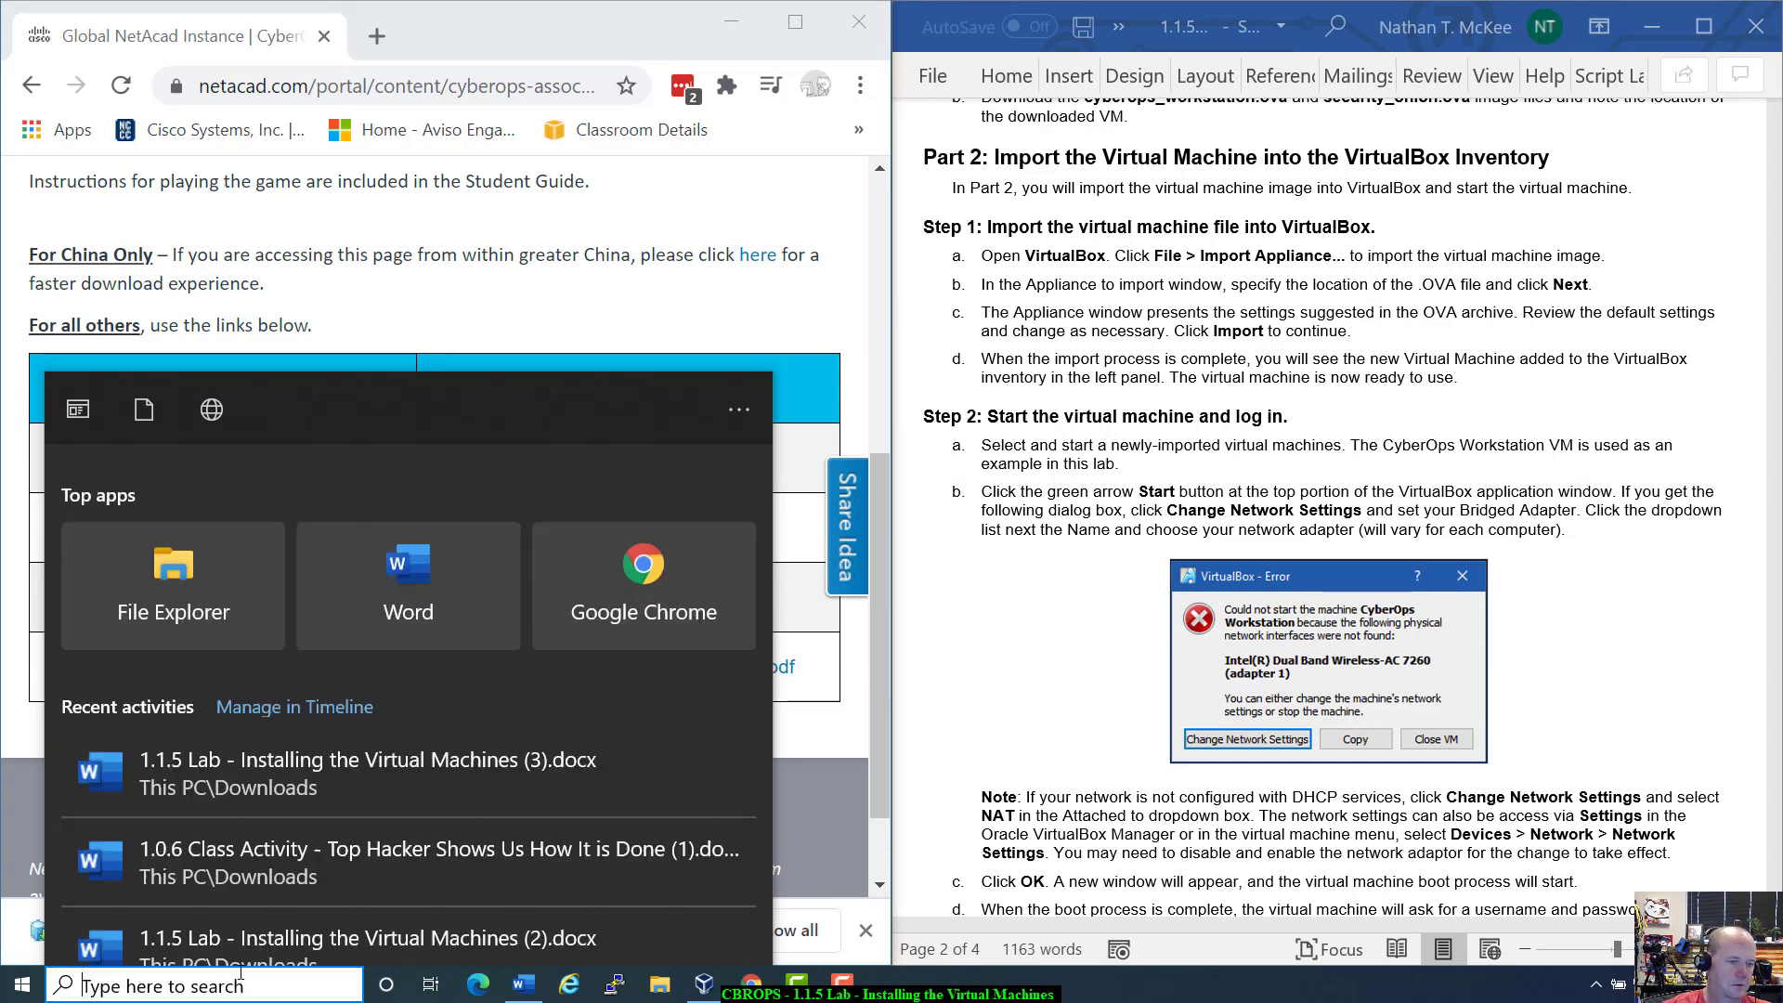
pyautogui.write('virtual')
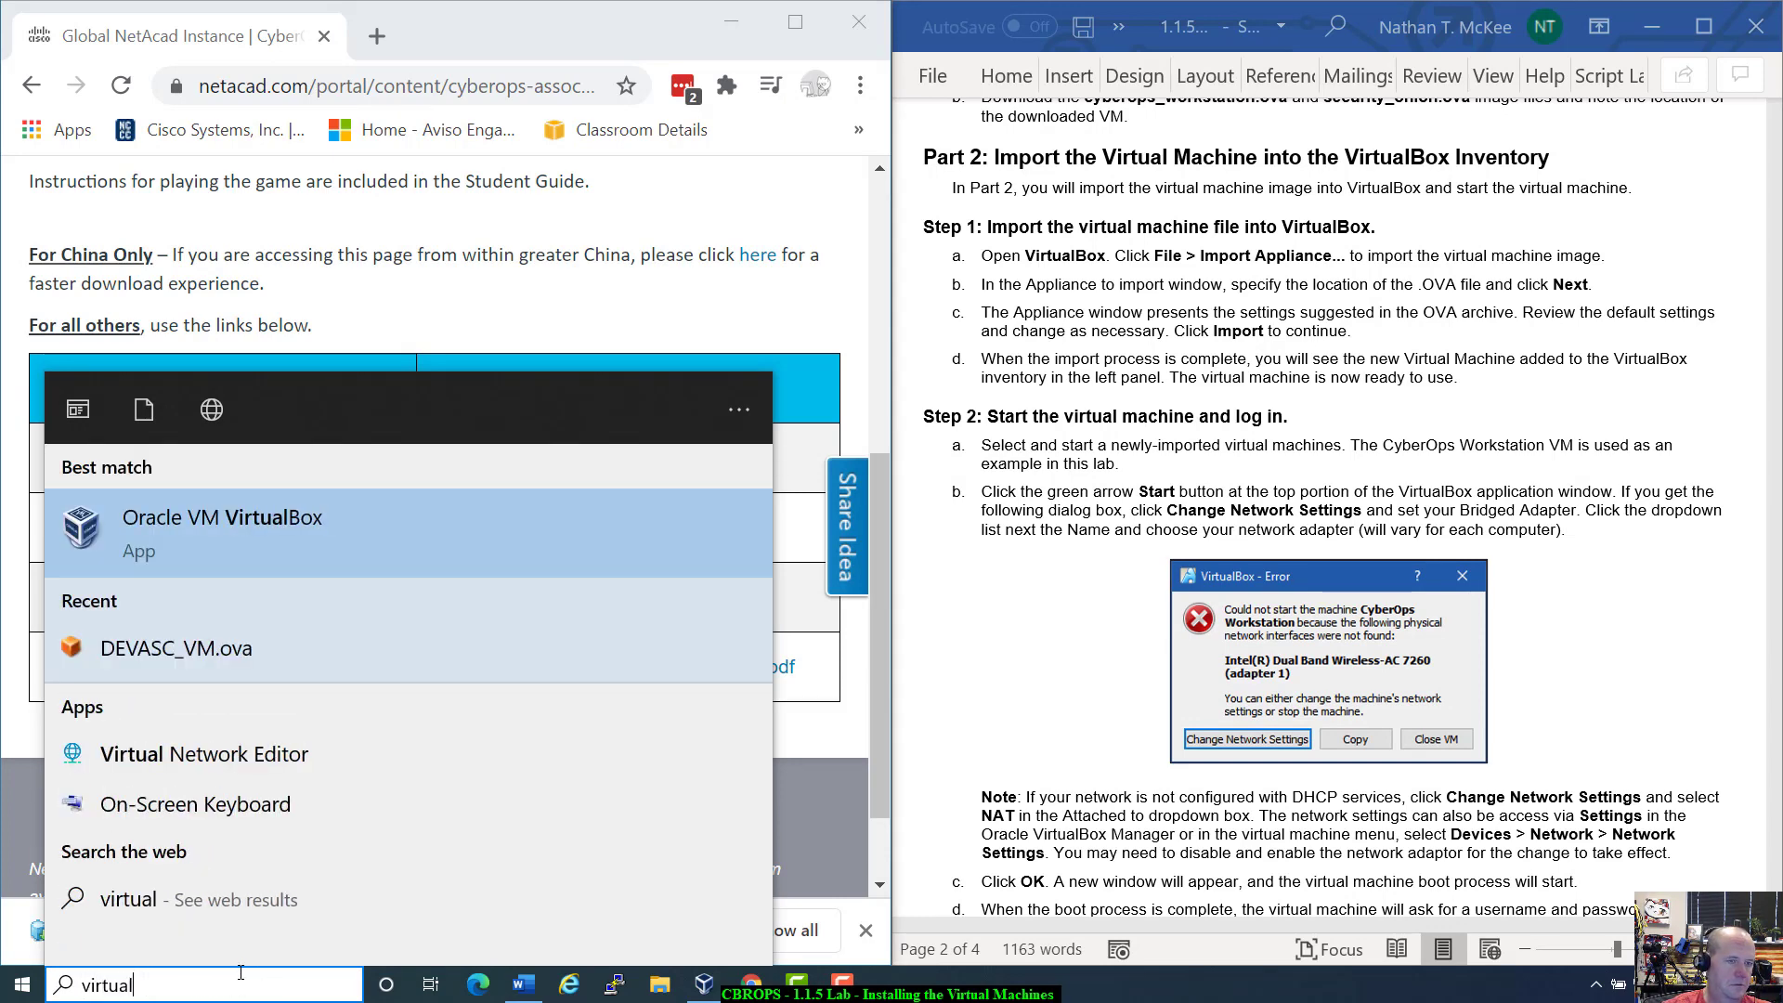
pyautogui.click(232, 543)
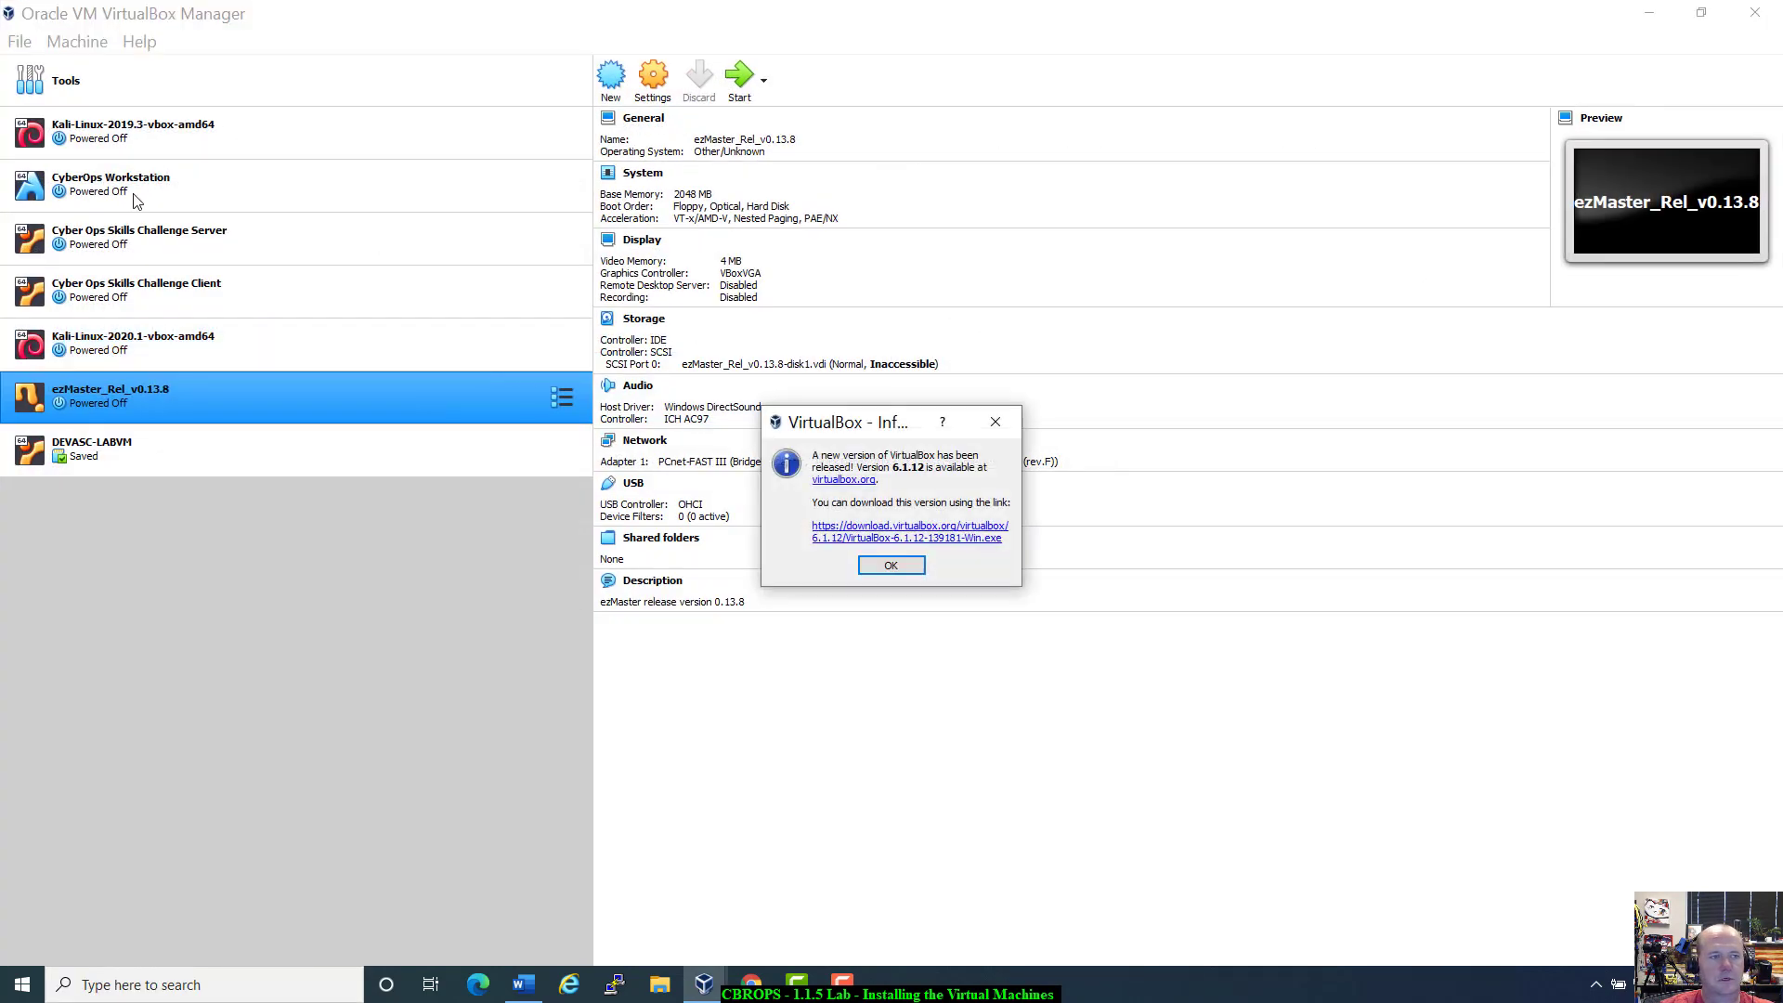
pyautogui.click(914, 561)
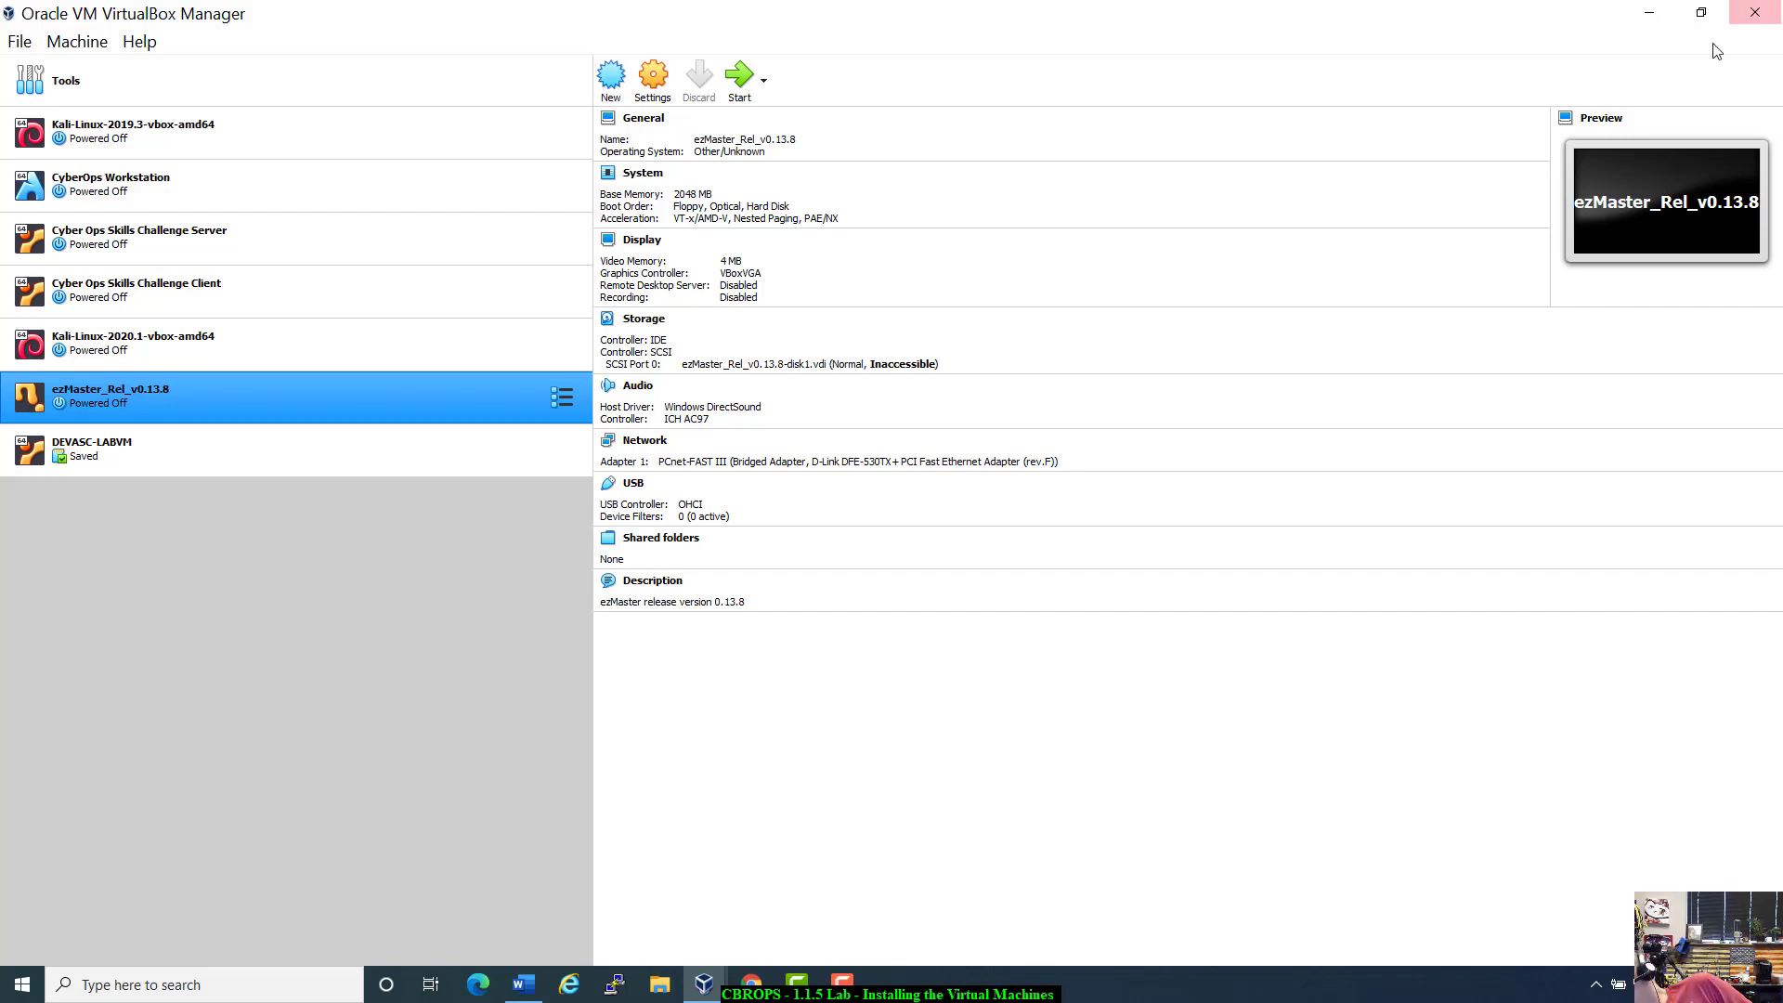
# Restore the VirtualBox Manager window from full screen, then move and shrink it over the browser, clear of the lab document.
pyautogui.click(1705, 13)
pyautogui.moveTo(1294, 35); pyautogui.dragTo(1241, 280)
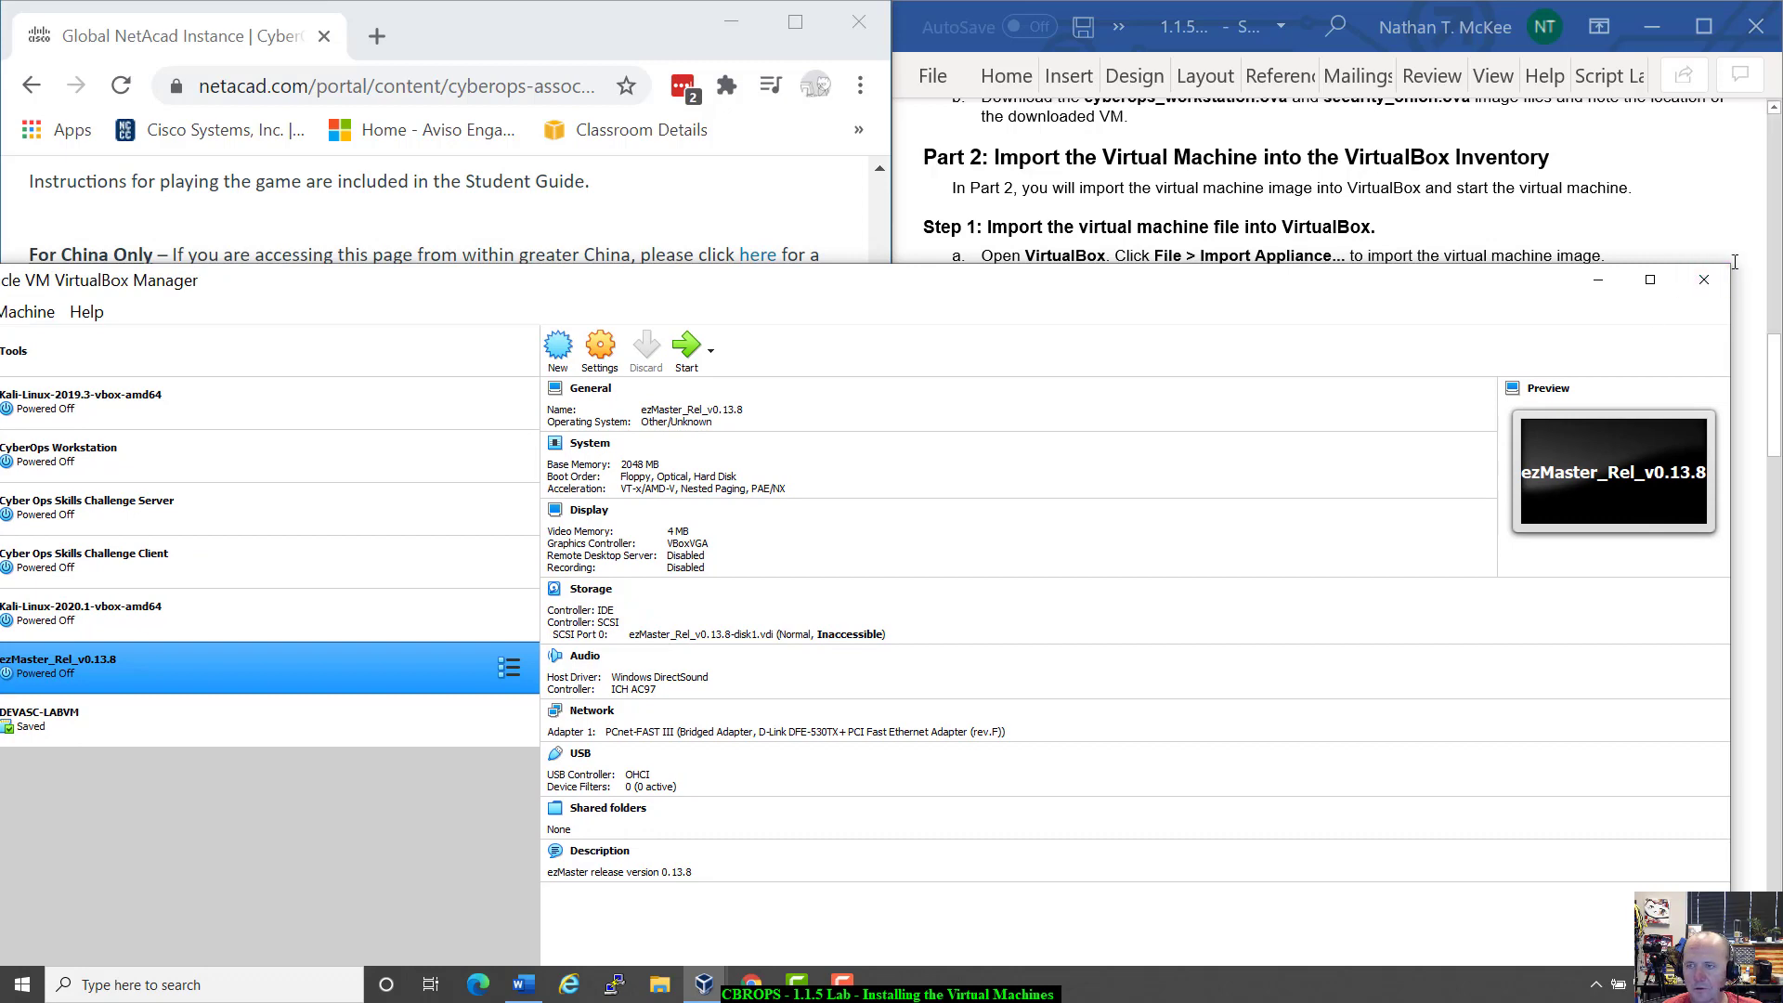
pyautogui.moveTo(1730, 266); pyautogui.dragTo(815, 539)
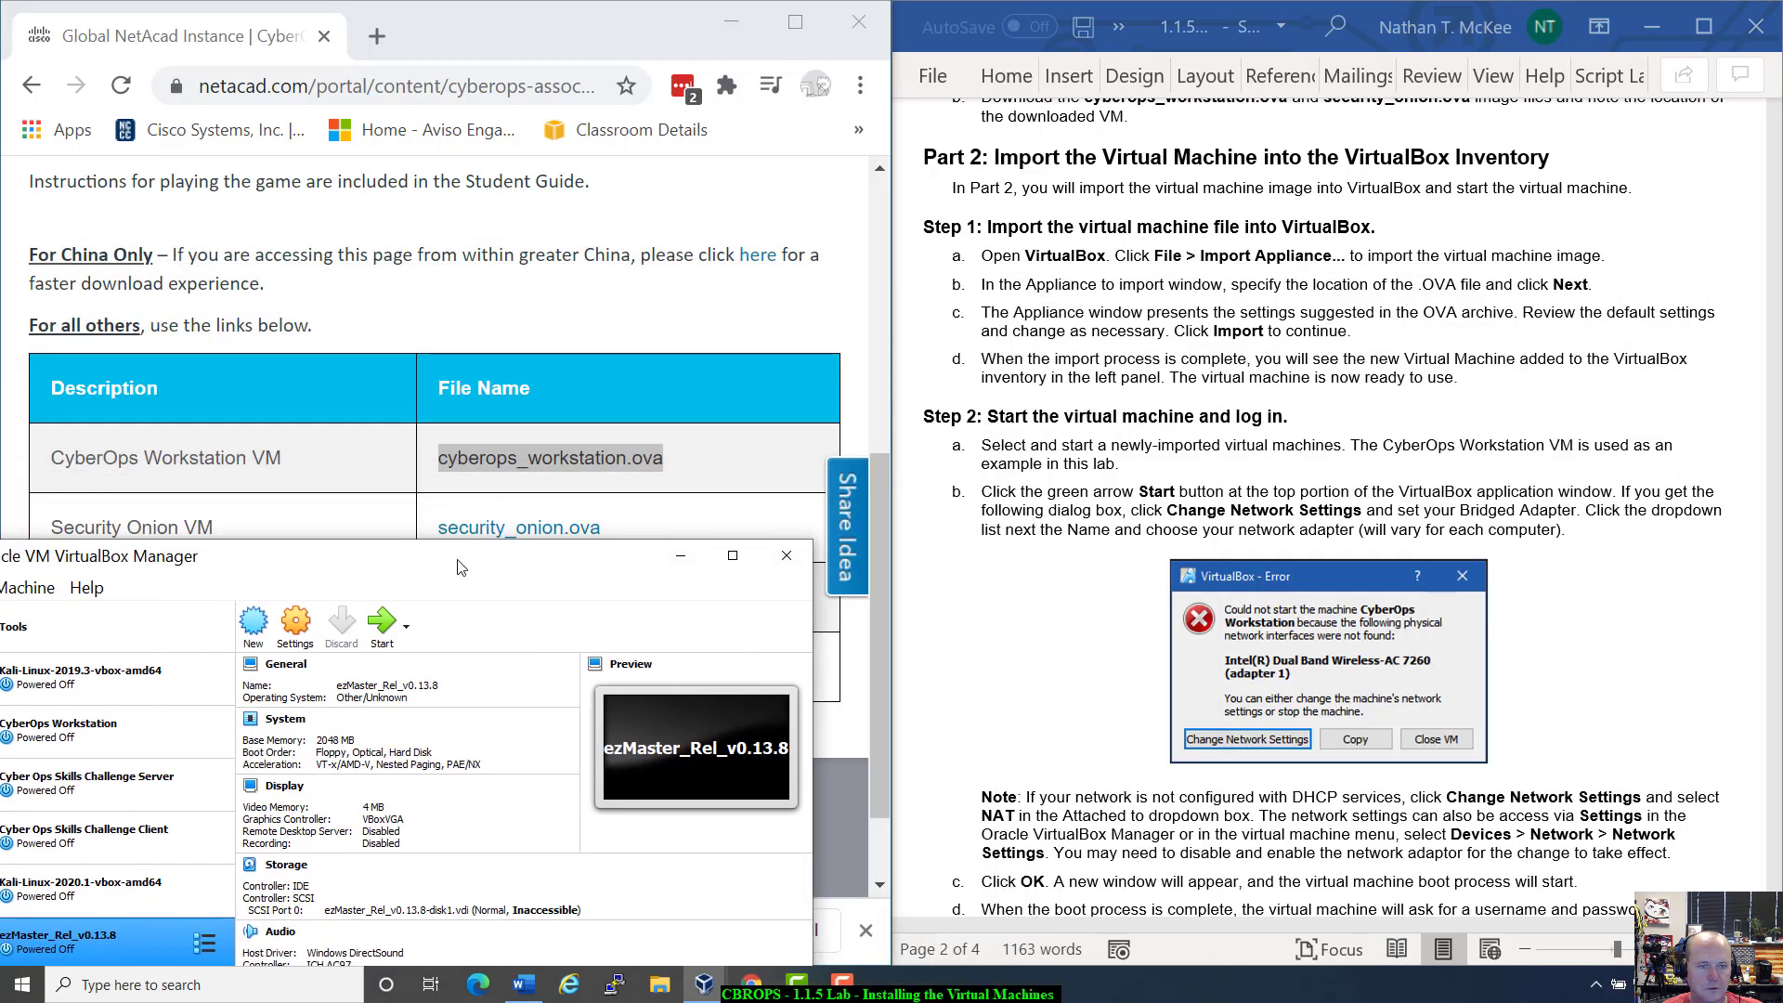
# Fit the VirtualBox Manager window into the half of the screen beside the lab document and open the Import Appliance wizard.
pyautogui.moveTo(460, 563); pyautogui.dragTo(3, 125)
pyautogui.moveTo(3, 128); pyautogui.dragTo(0, 127)
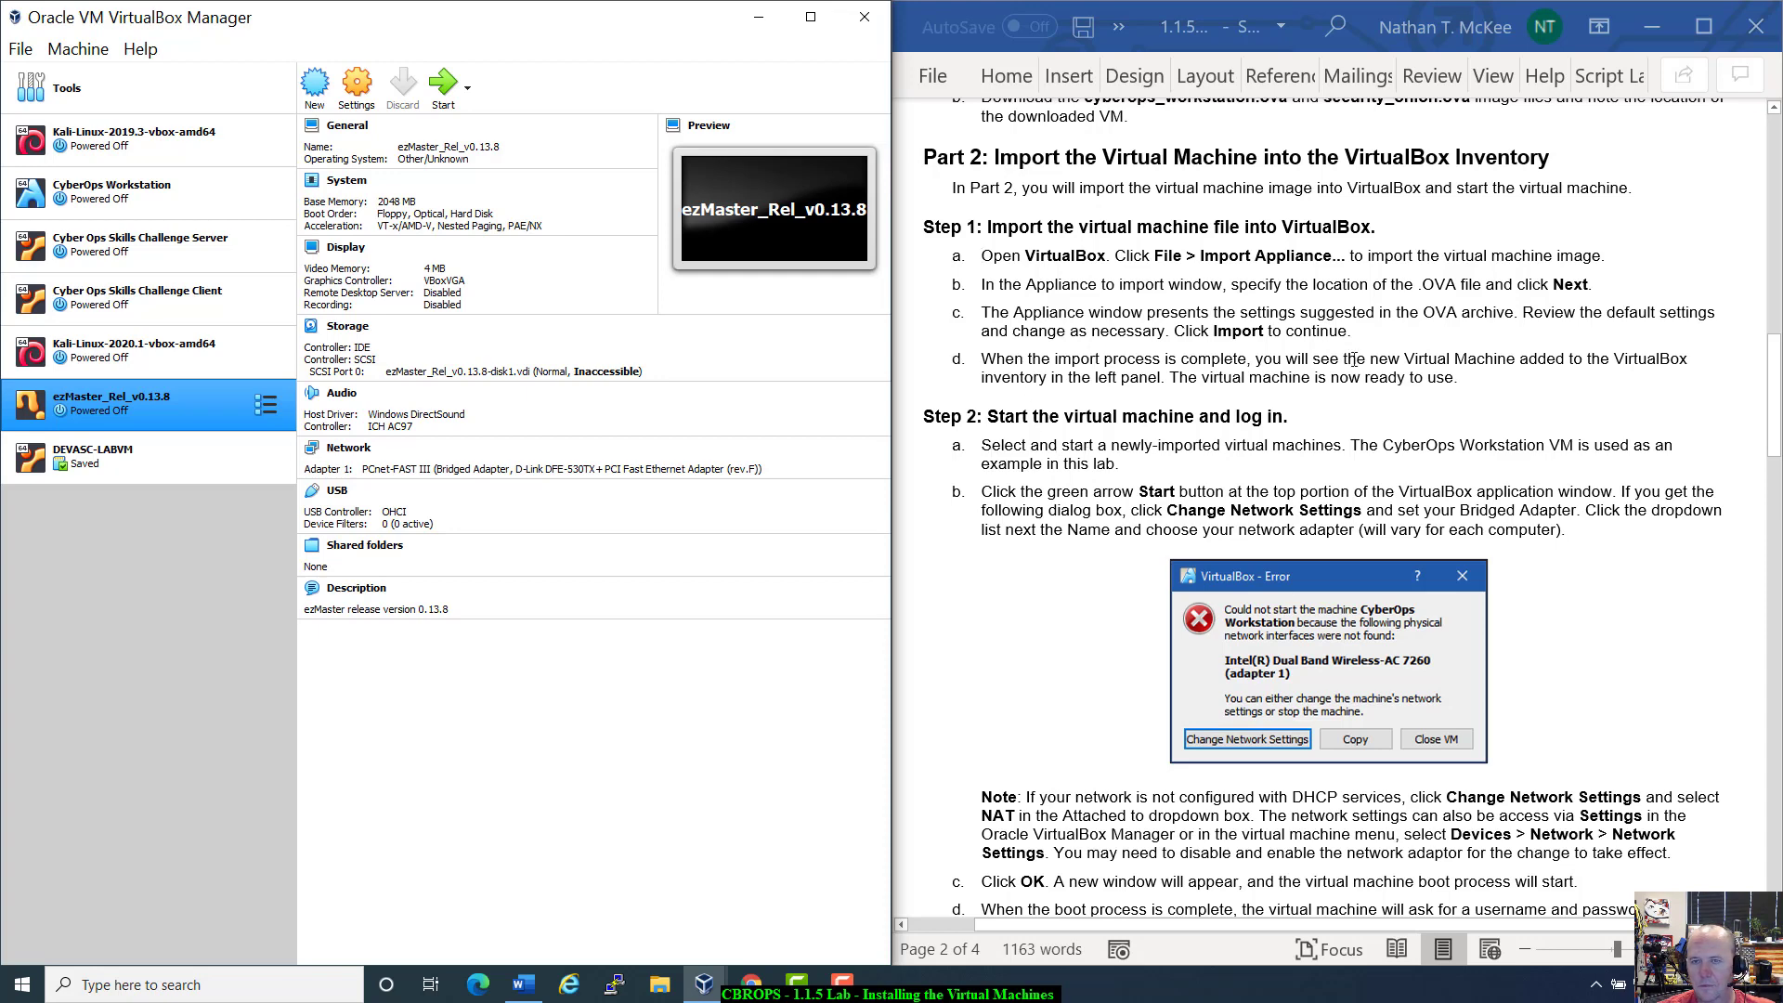
pyautogui.click(20, 48)
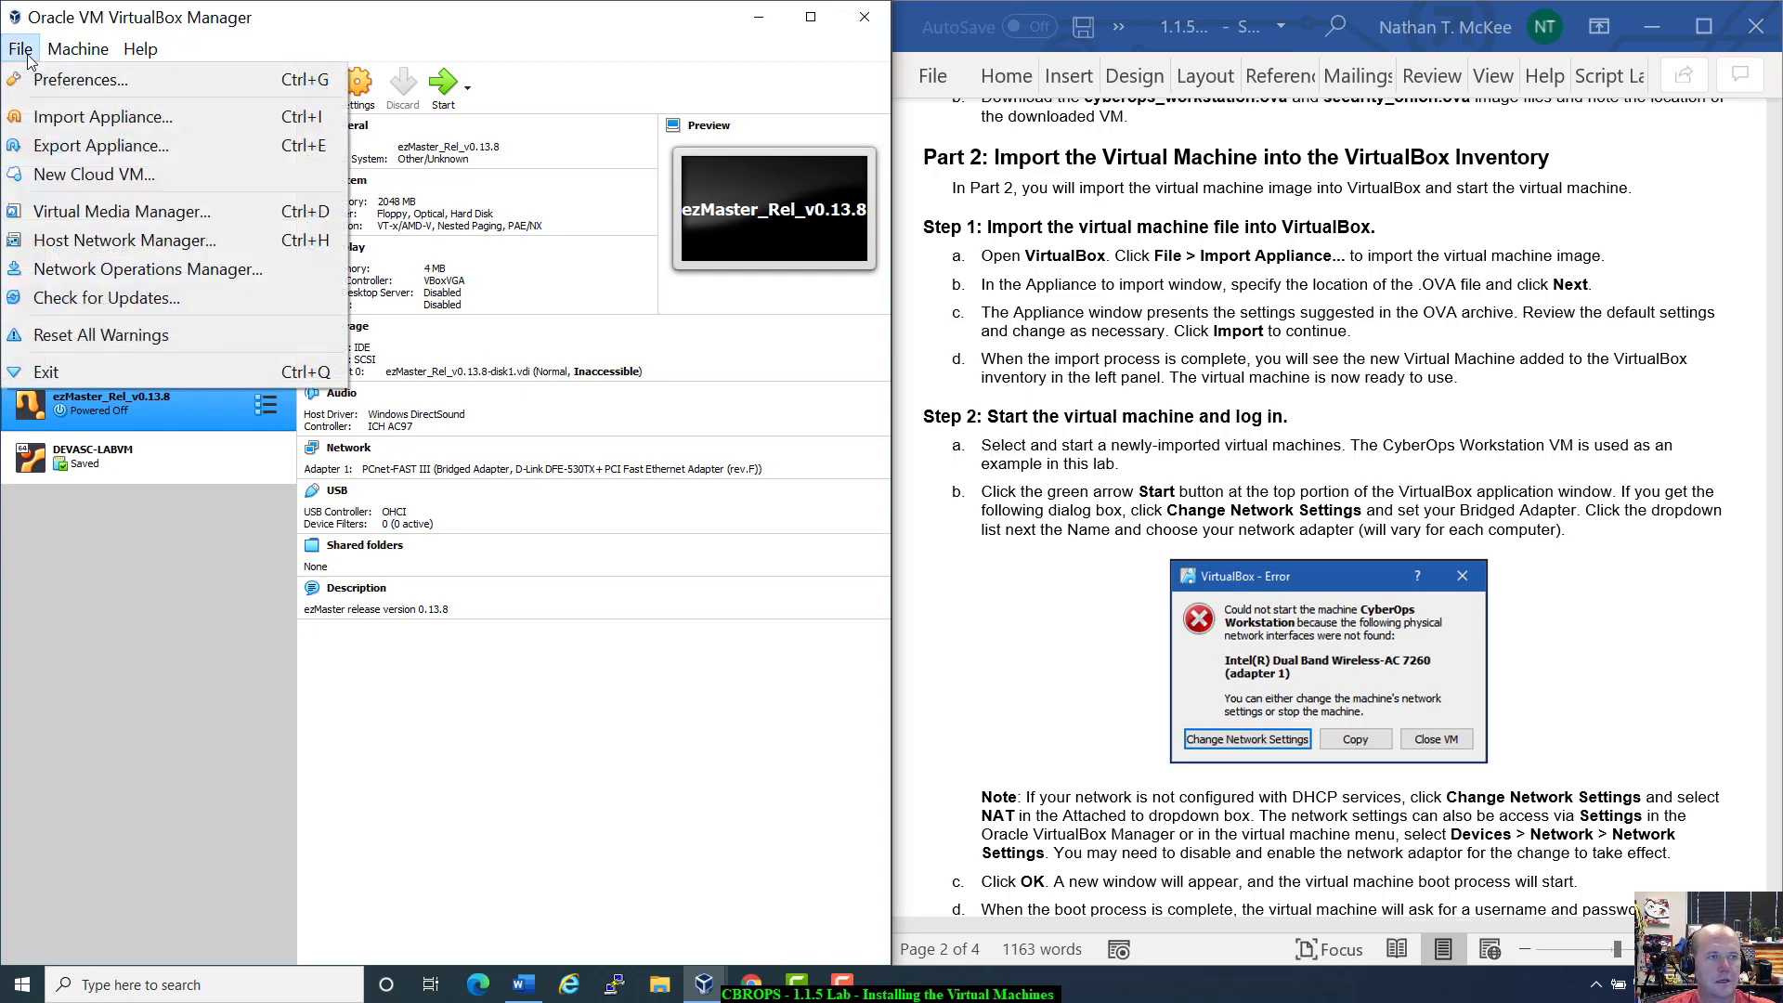
pyautogui.click(120, 122)
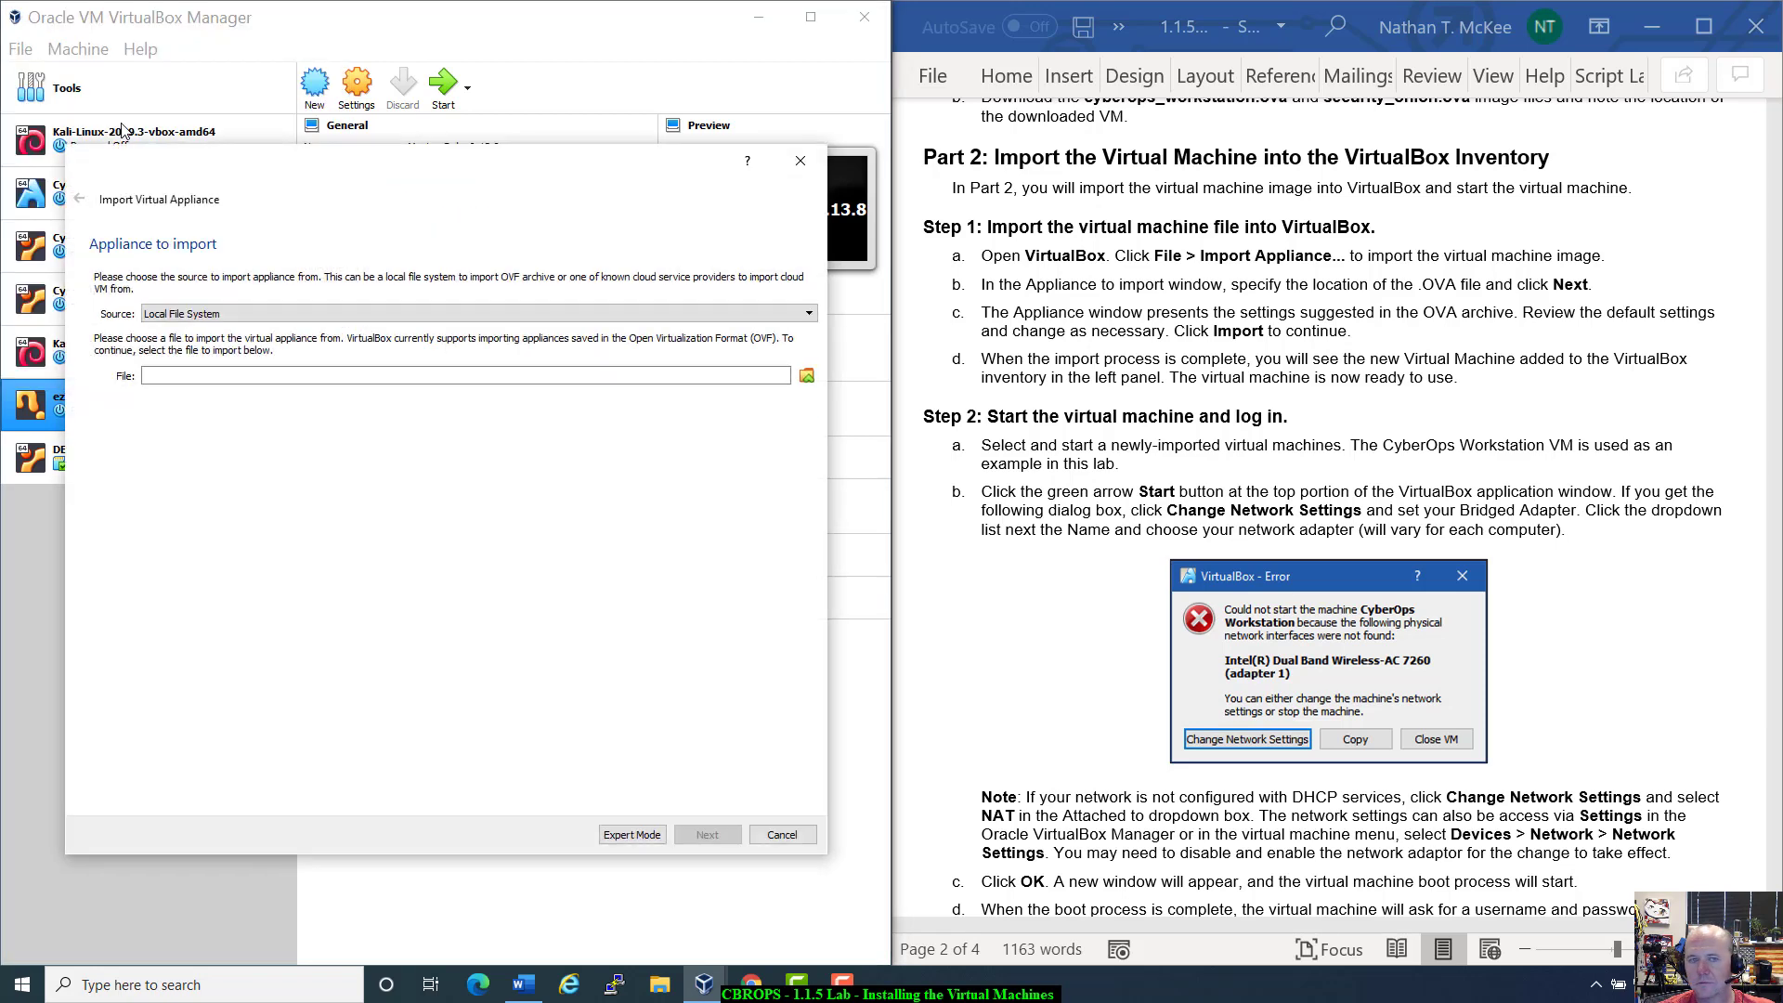
# Choose cyberops_workstation.ova from the SEC-210-FA20 folder in IT_Course_Documents(FA2020) as the local appliance file to import.
pyautogui.click(806, 315)
pyautogui.click(804, 327)
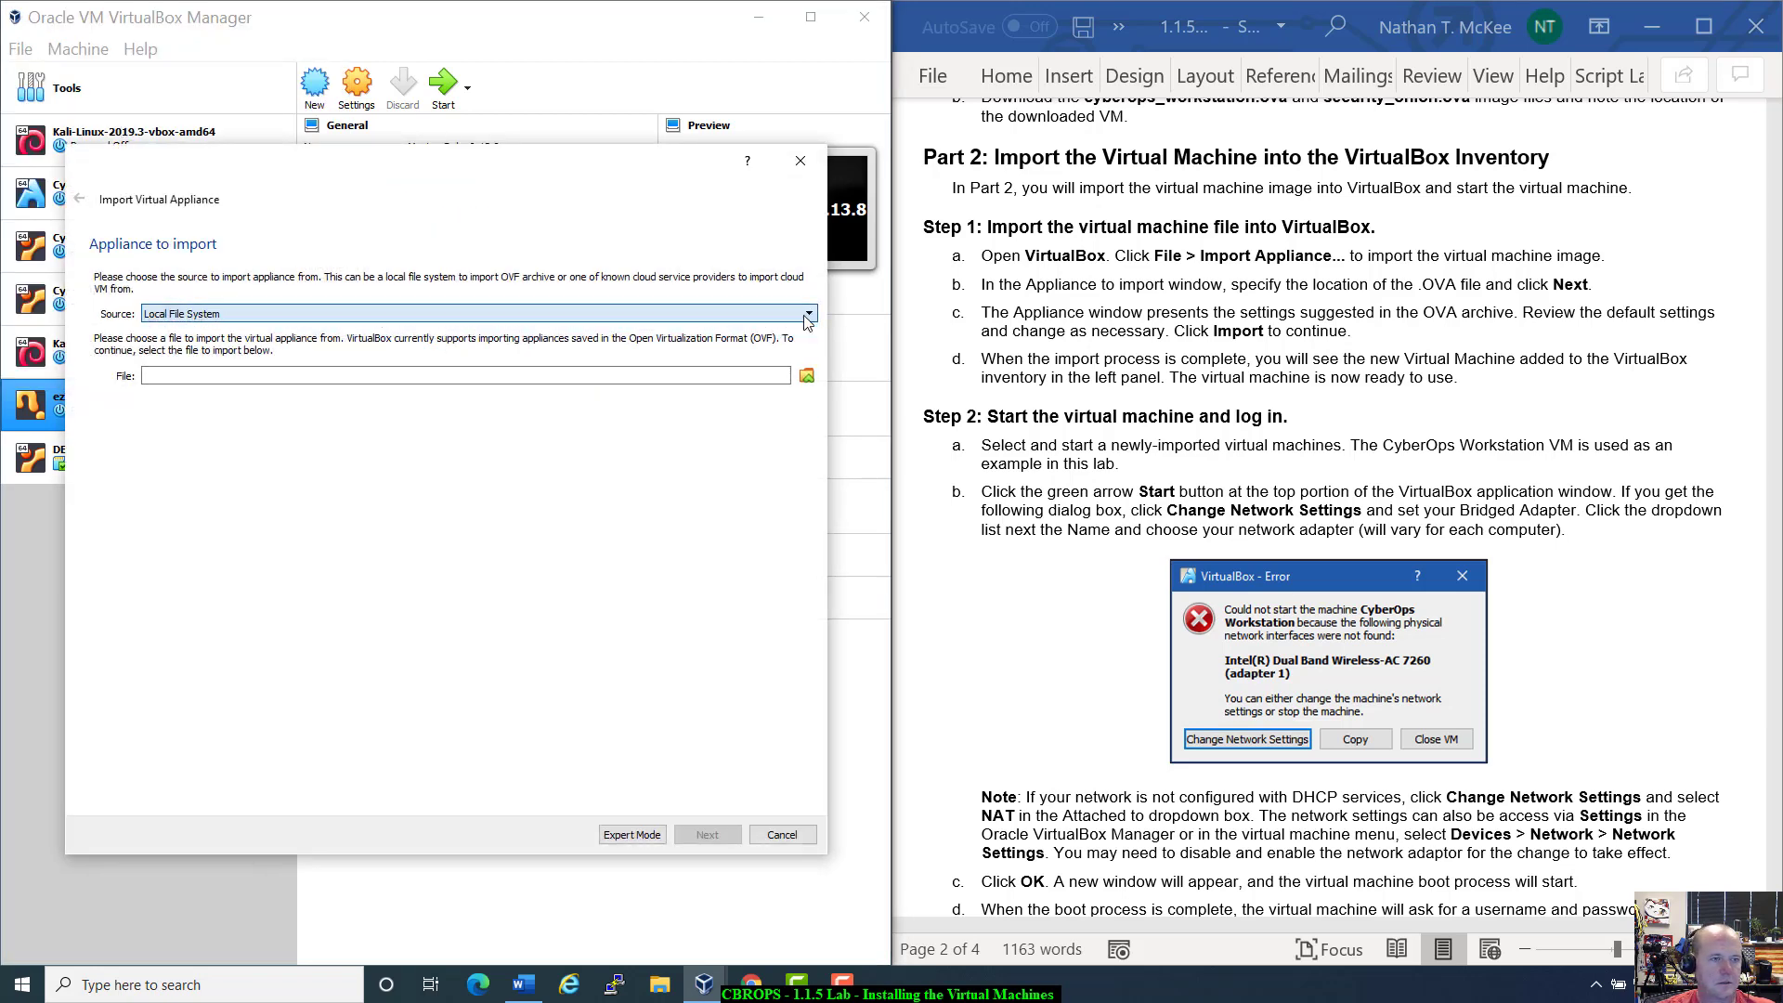
pyautogui.click(805, 376)
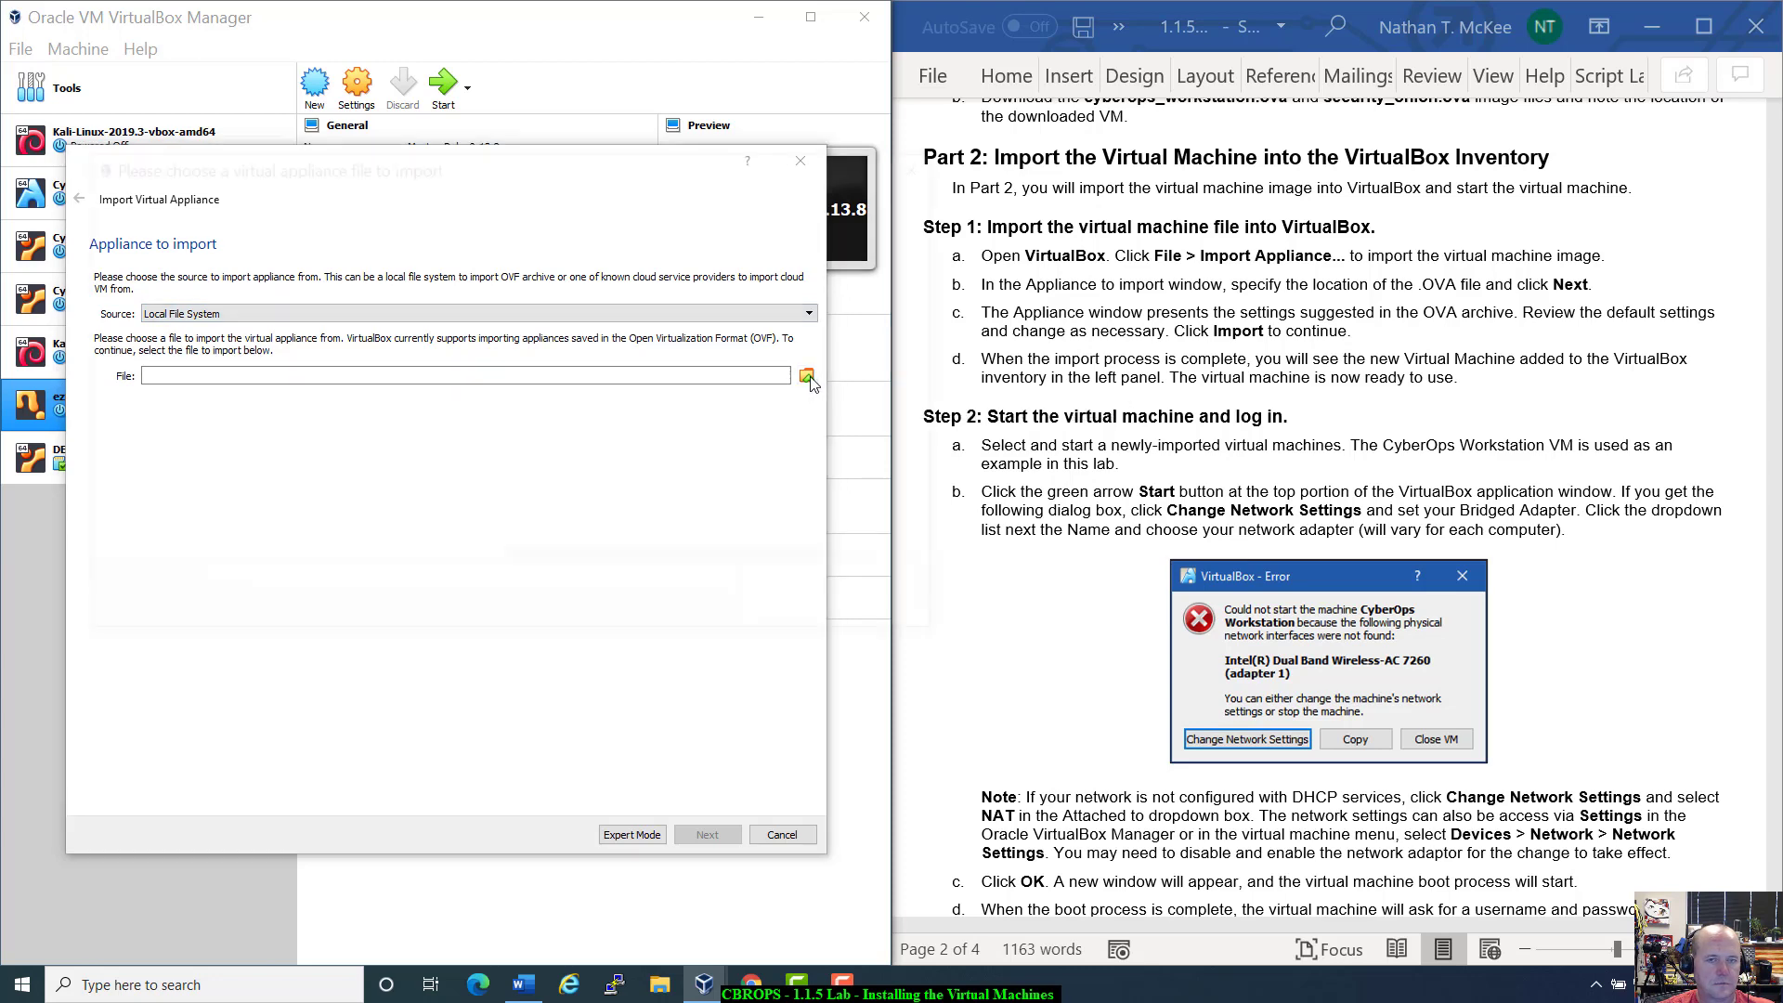
pyautogui.scroll(3, 260, 399)
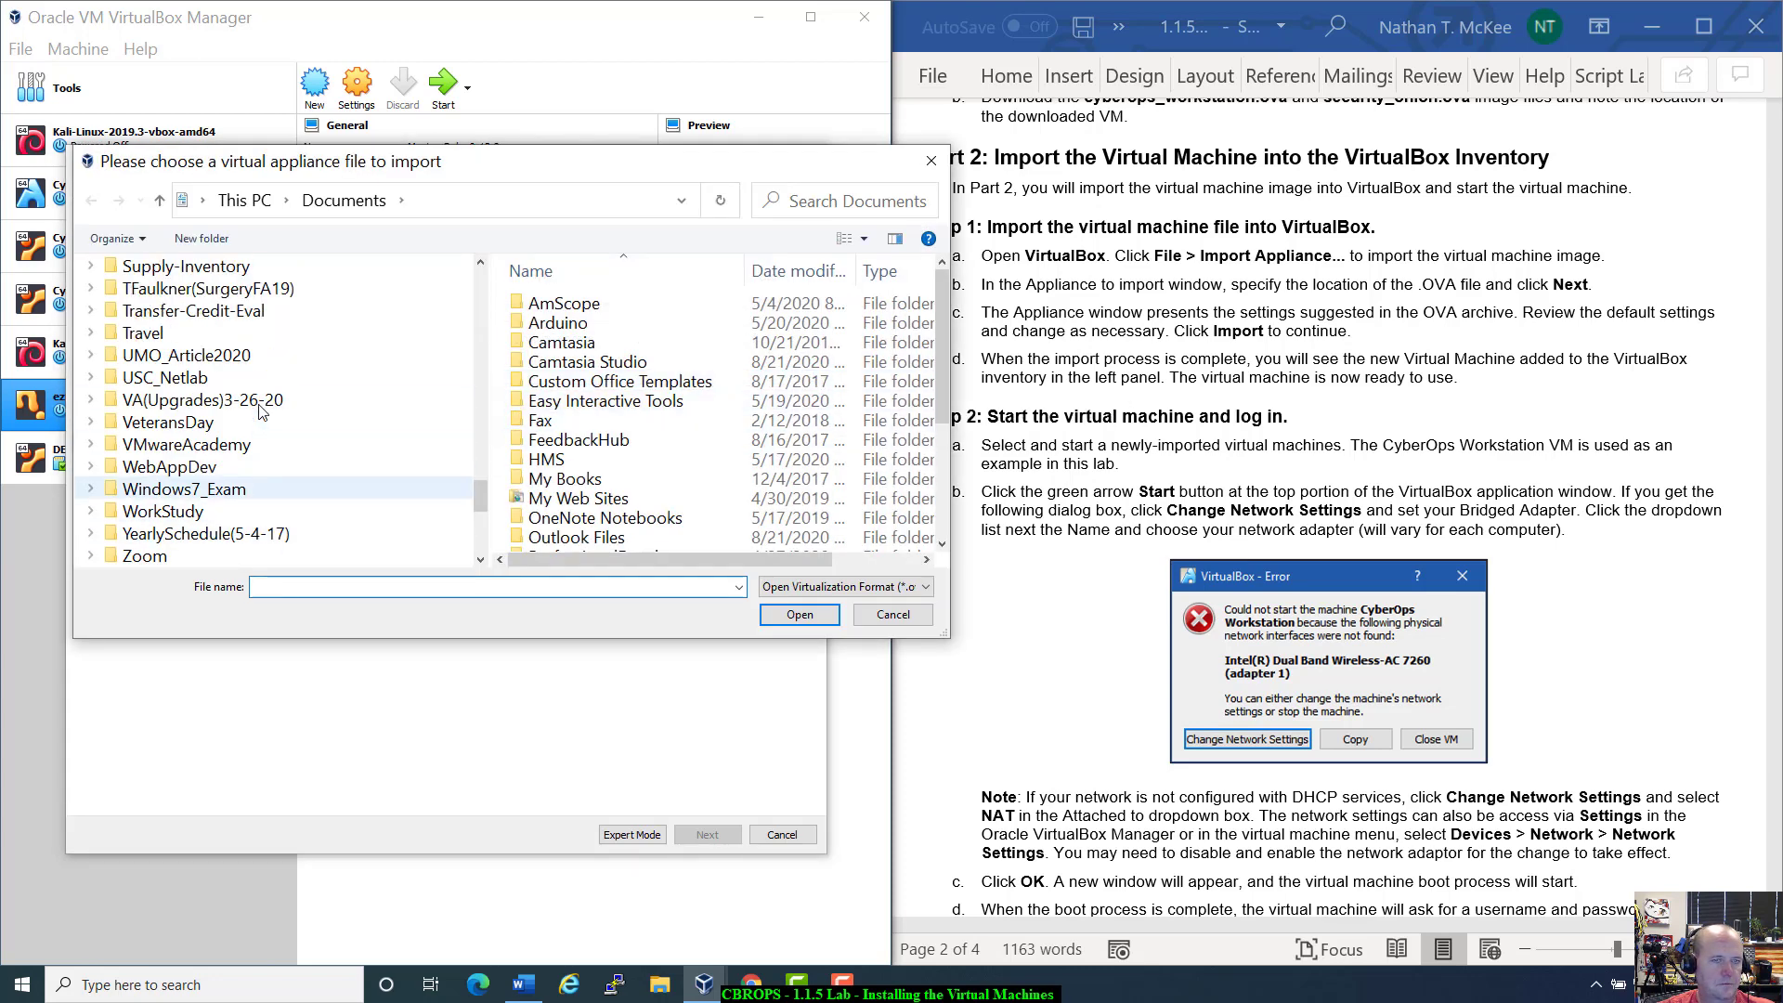
pyautogui.scroll(9, 261, 411)
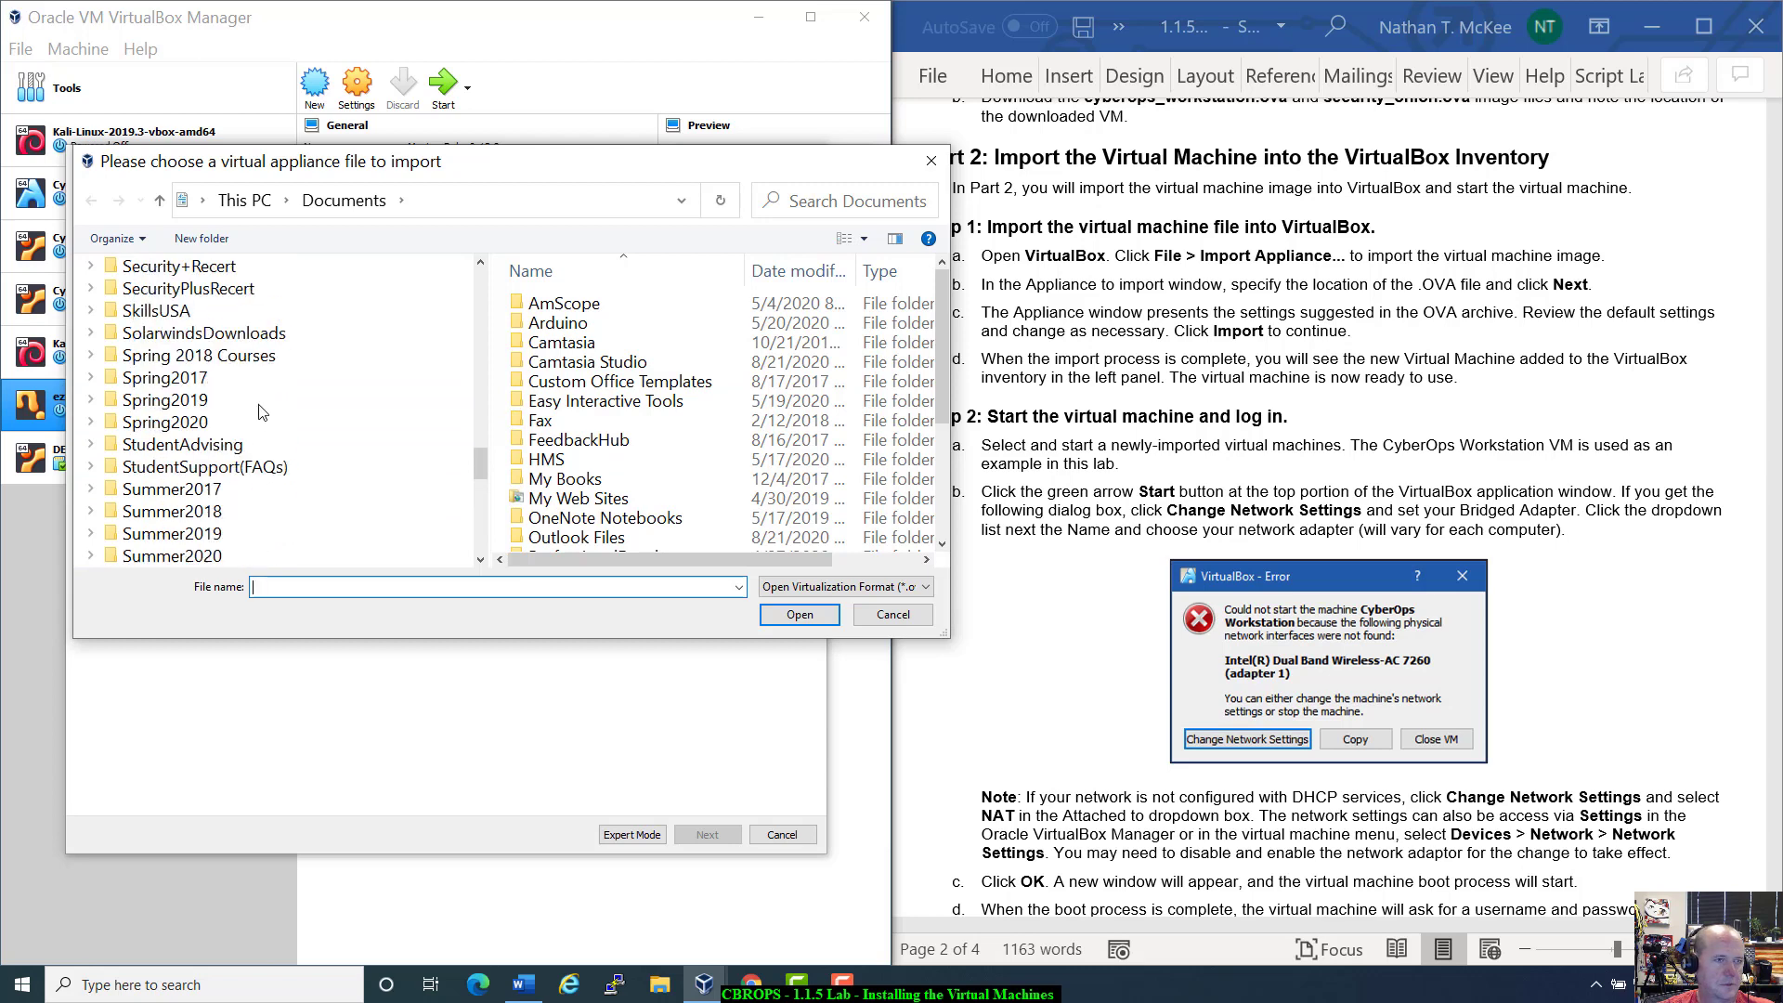
pyautogui.scroll(5, 261, 411)
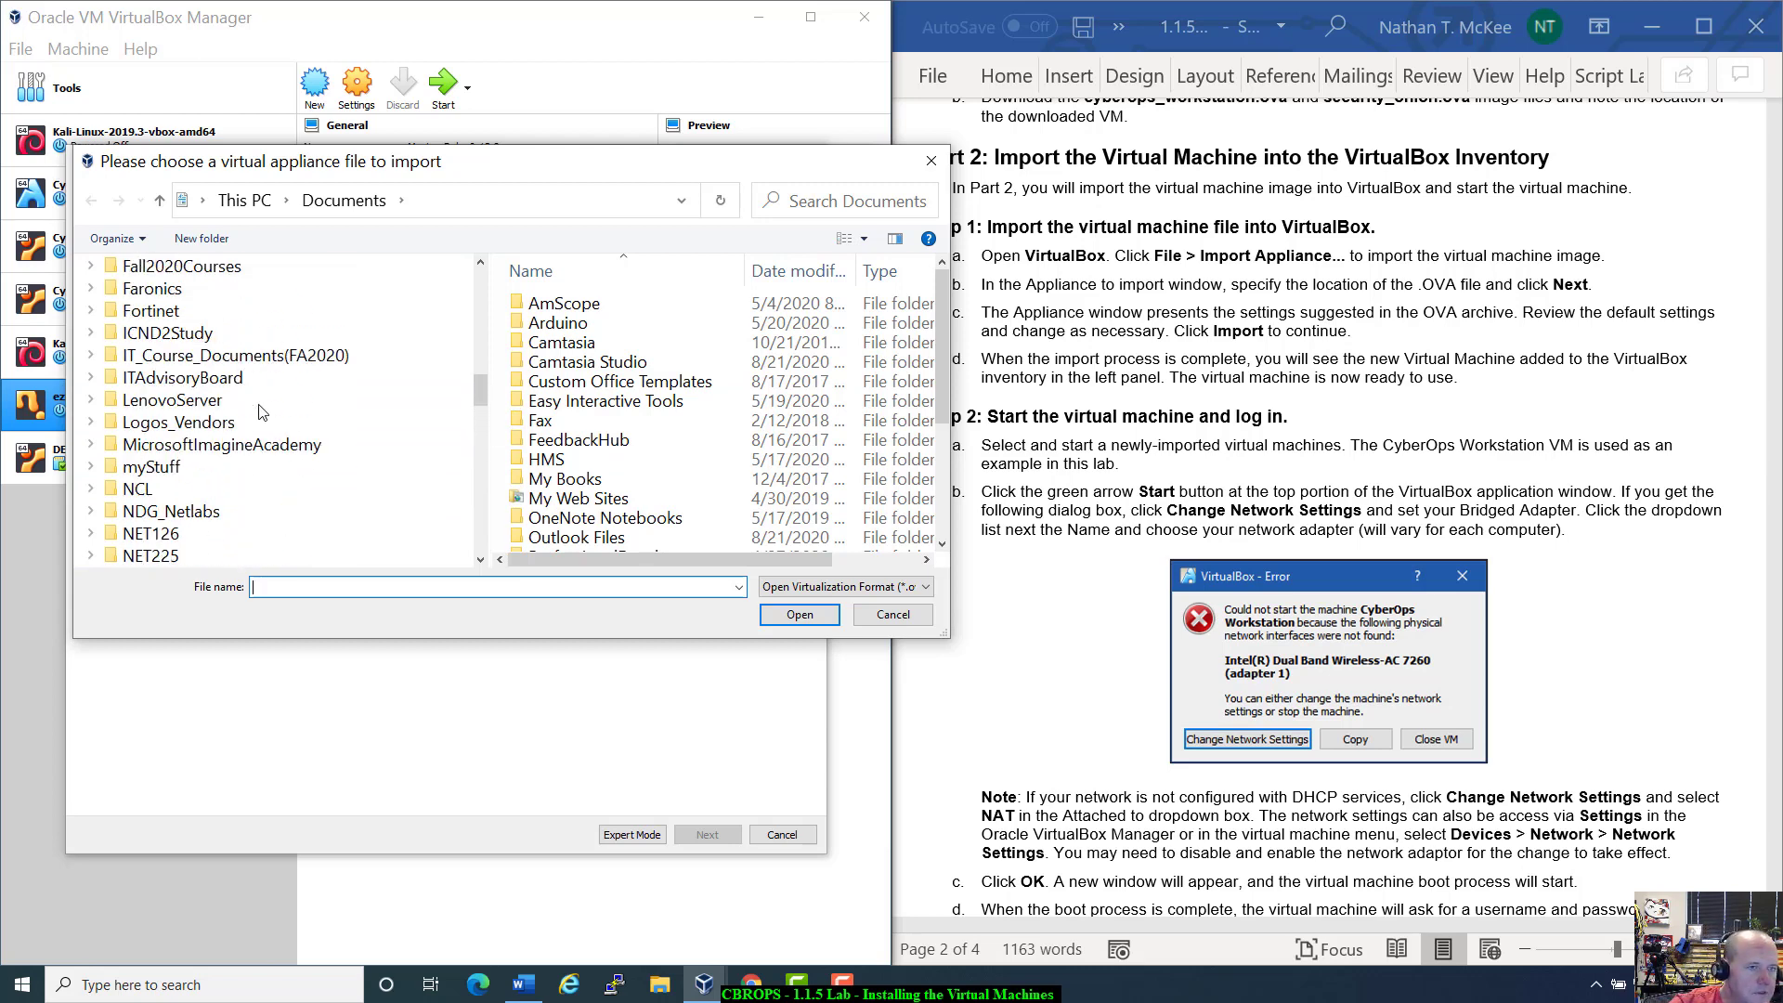
pyautogui.click(316, 356)
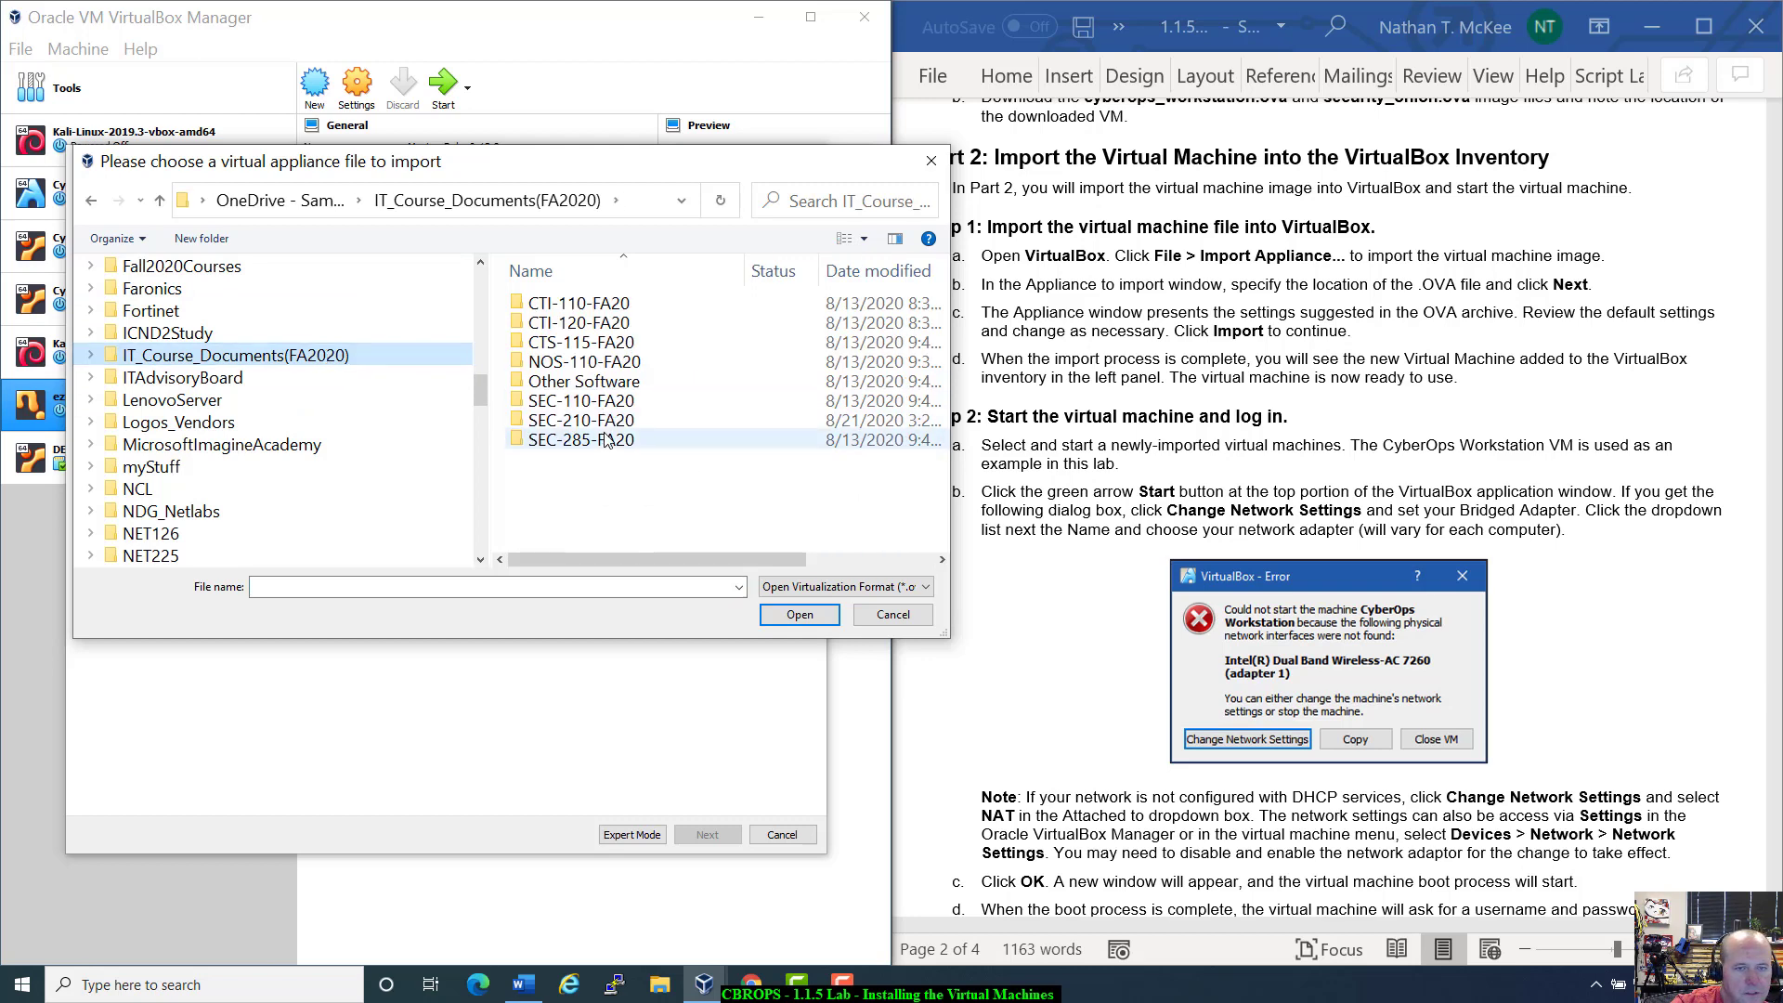
pyautogui.doubleClick(585, 420)
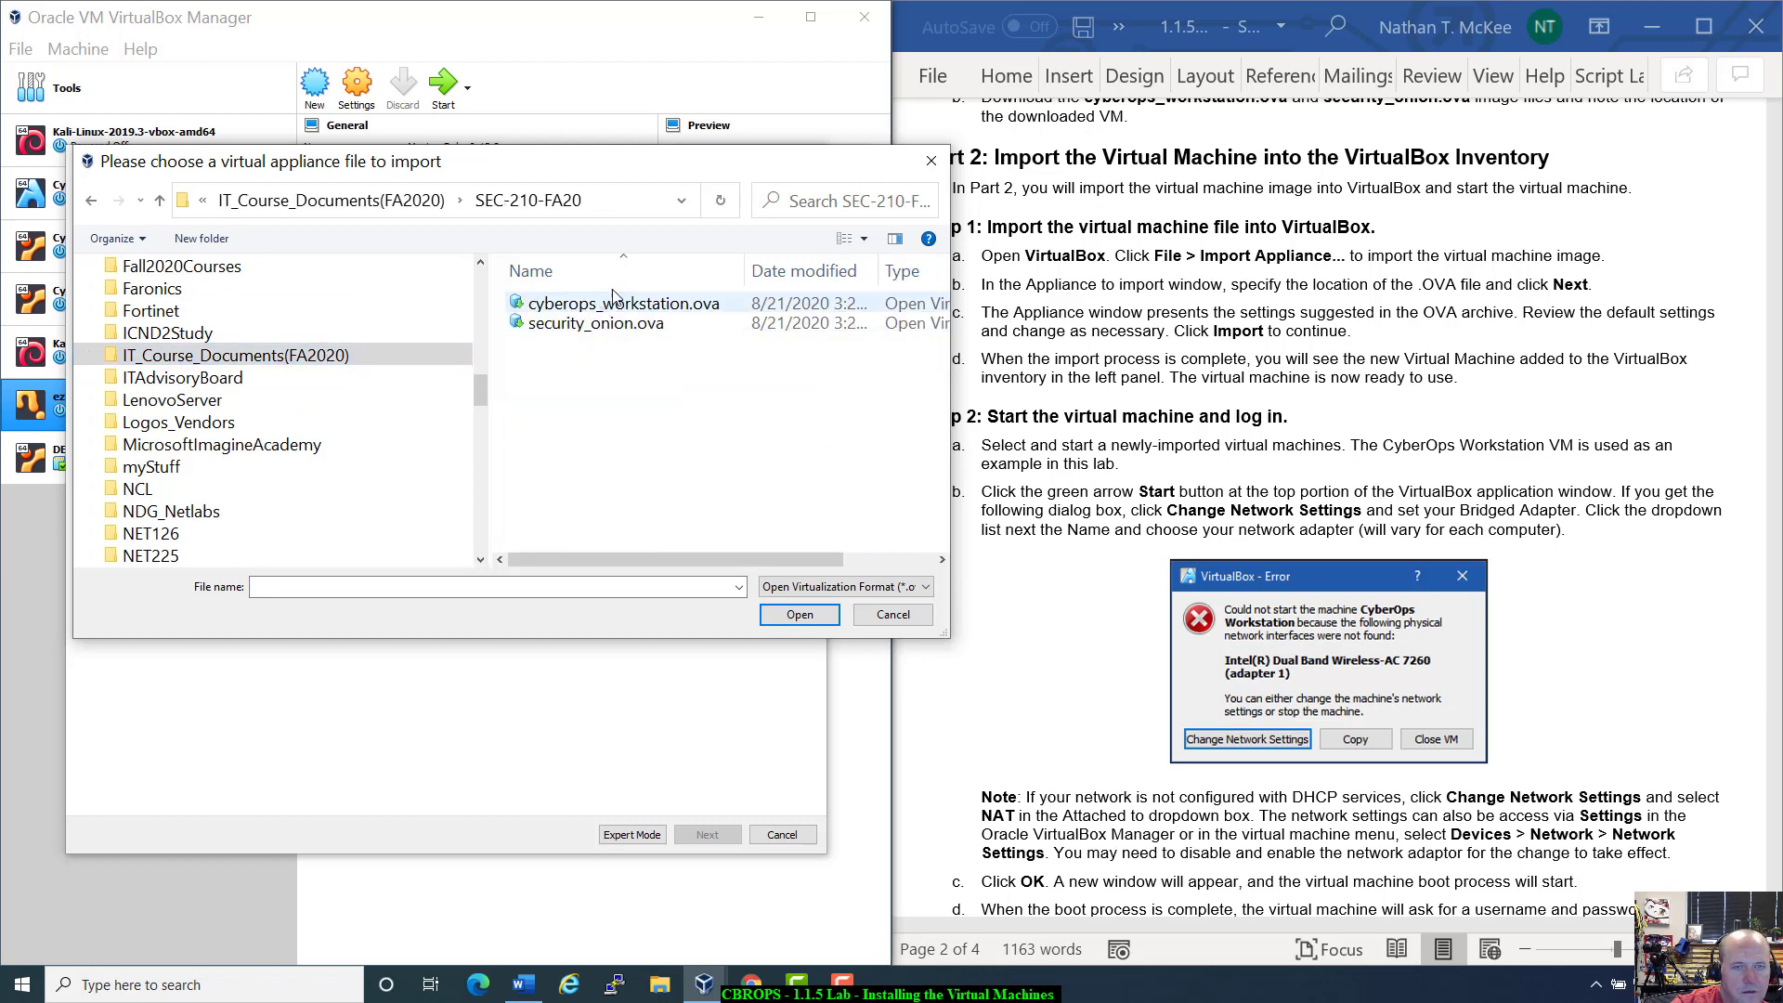
pyautogui.moveTo(668, 175); pyautogui.dragTo(112, 316)
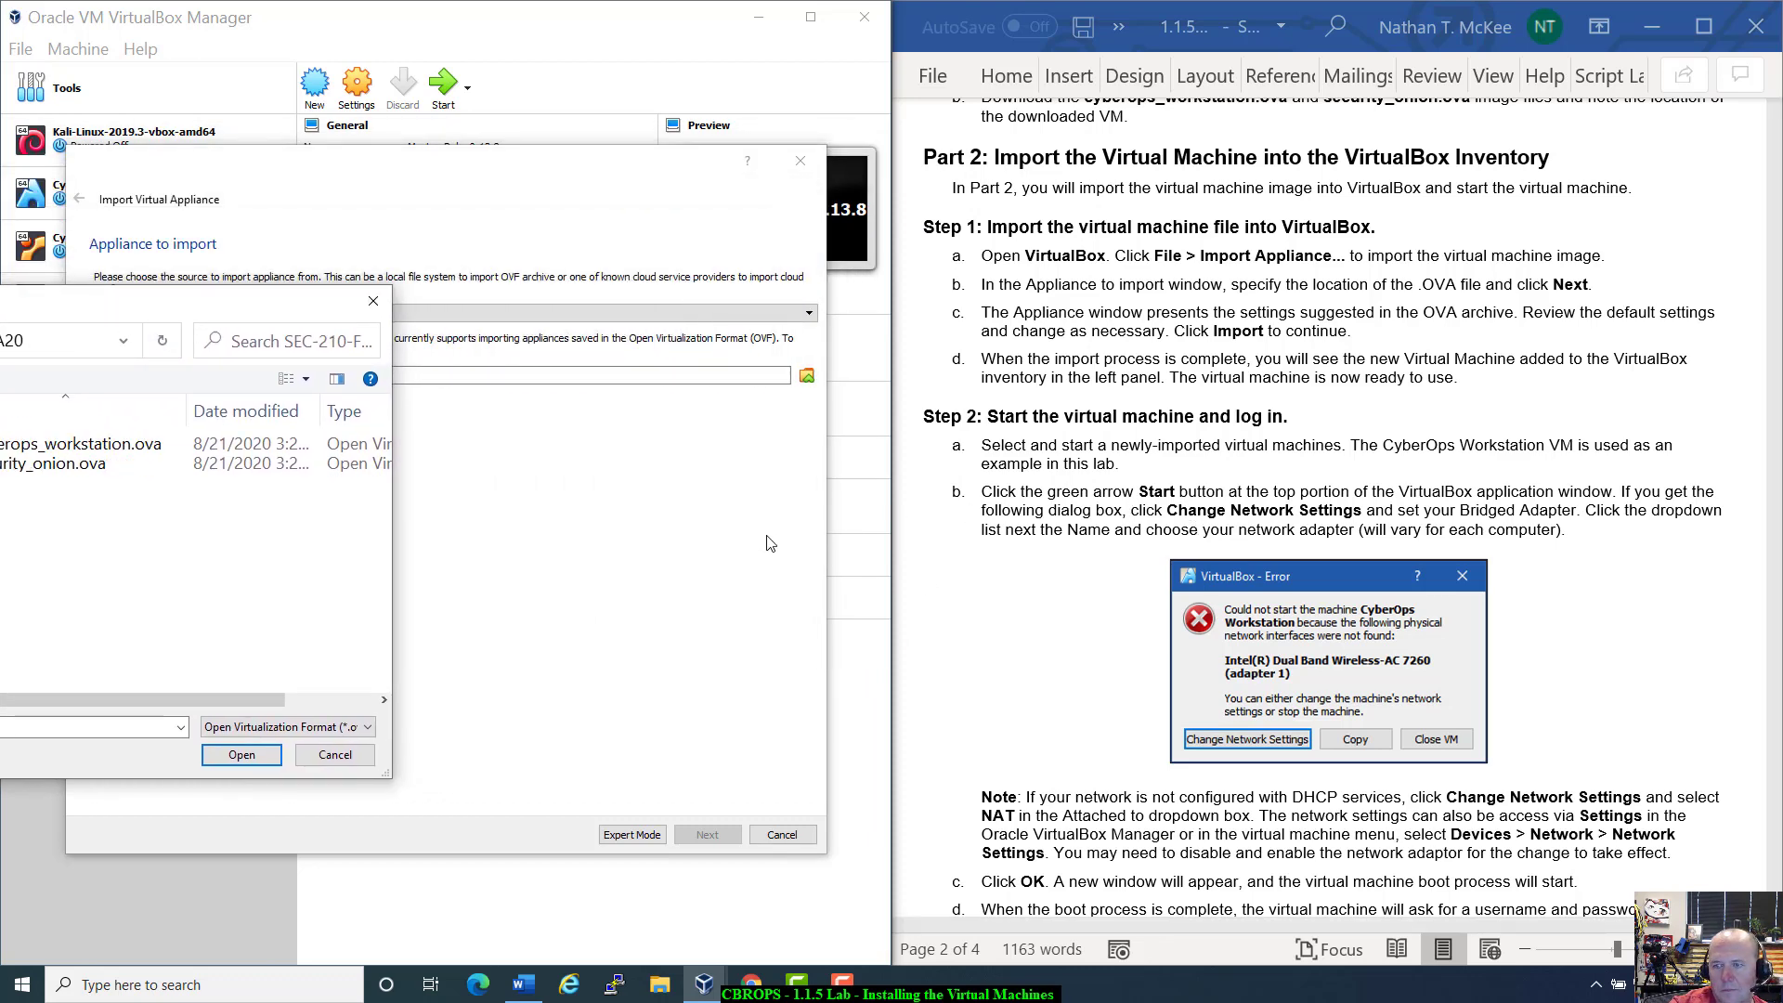
pyautogui.moveTo(96, 311); pyautogui.dragTo(708, 378)
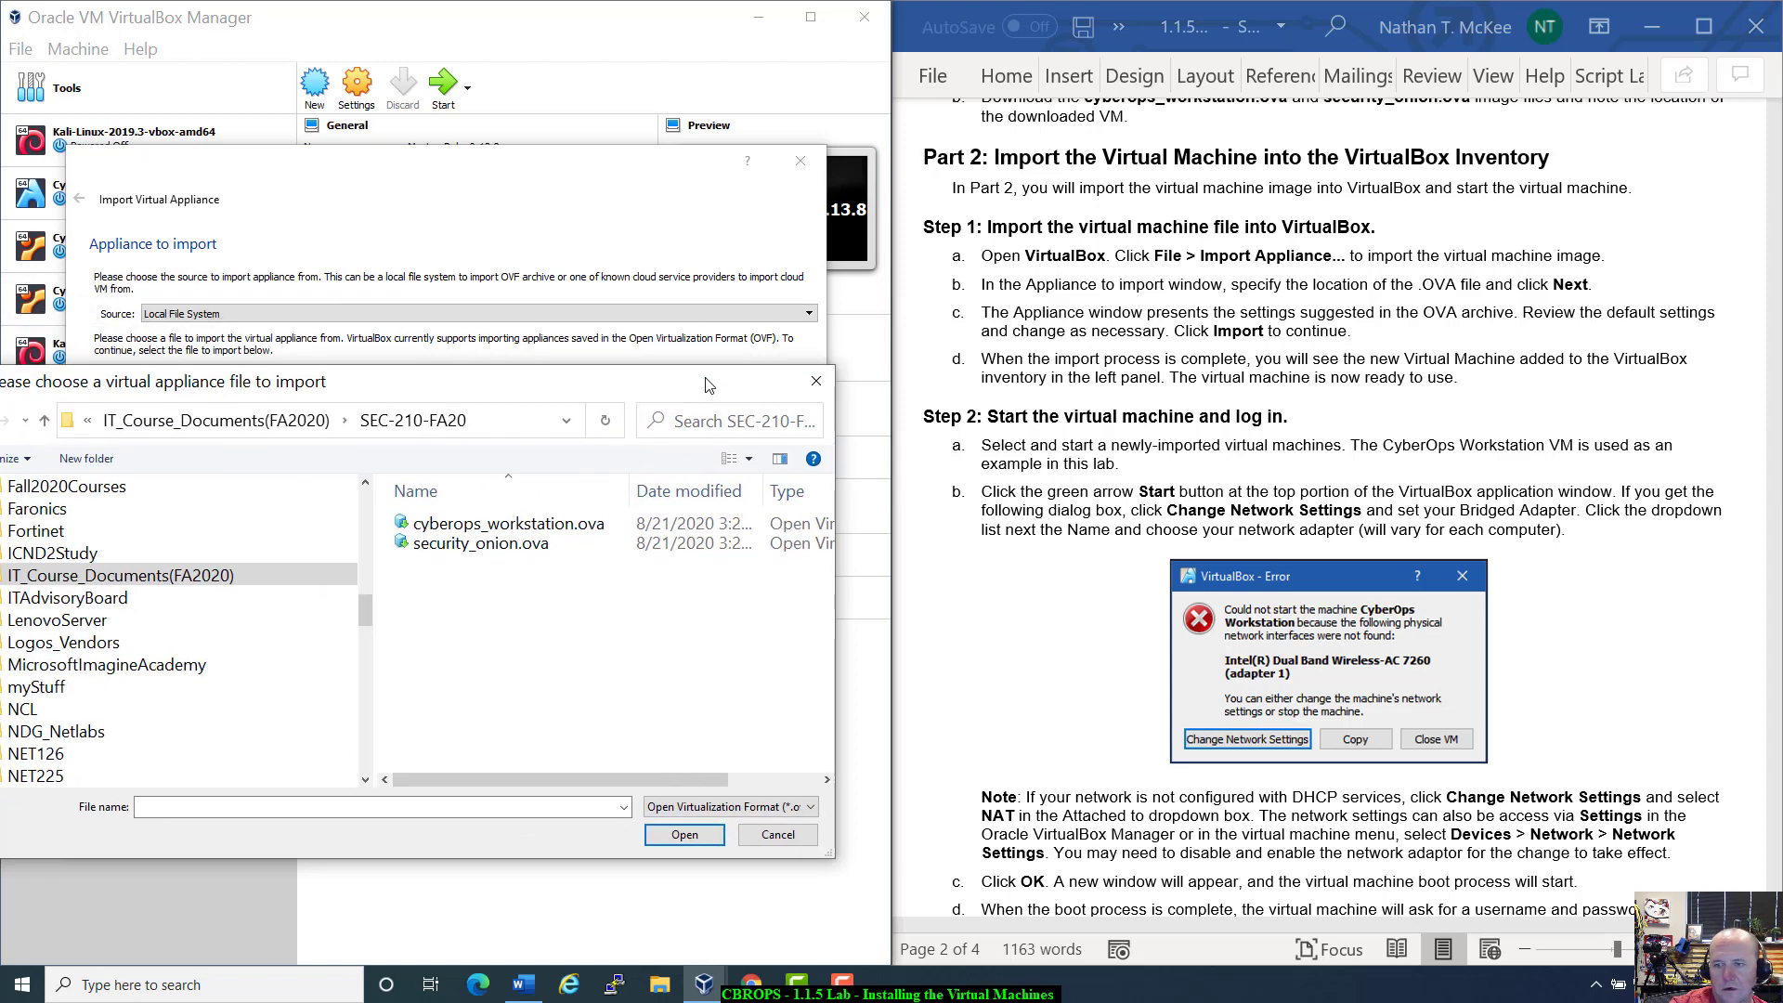
pyautogui.doubleClick(569, 525)
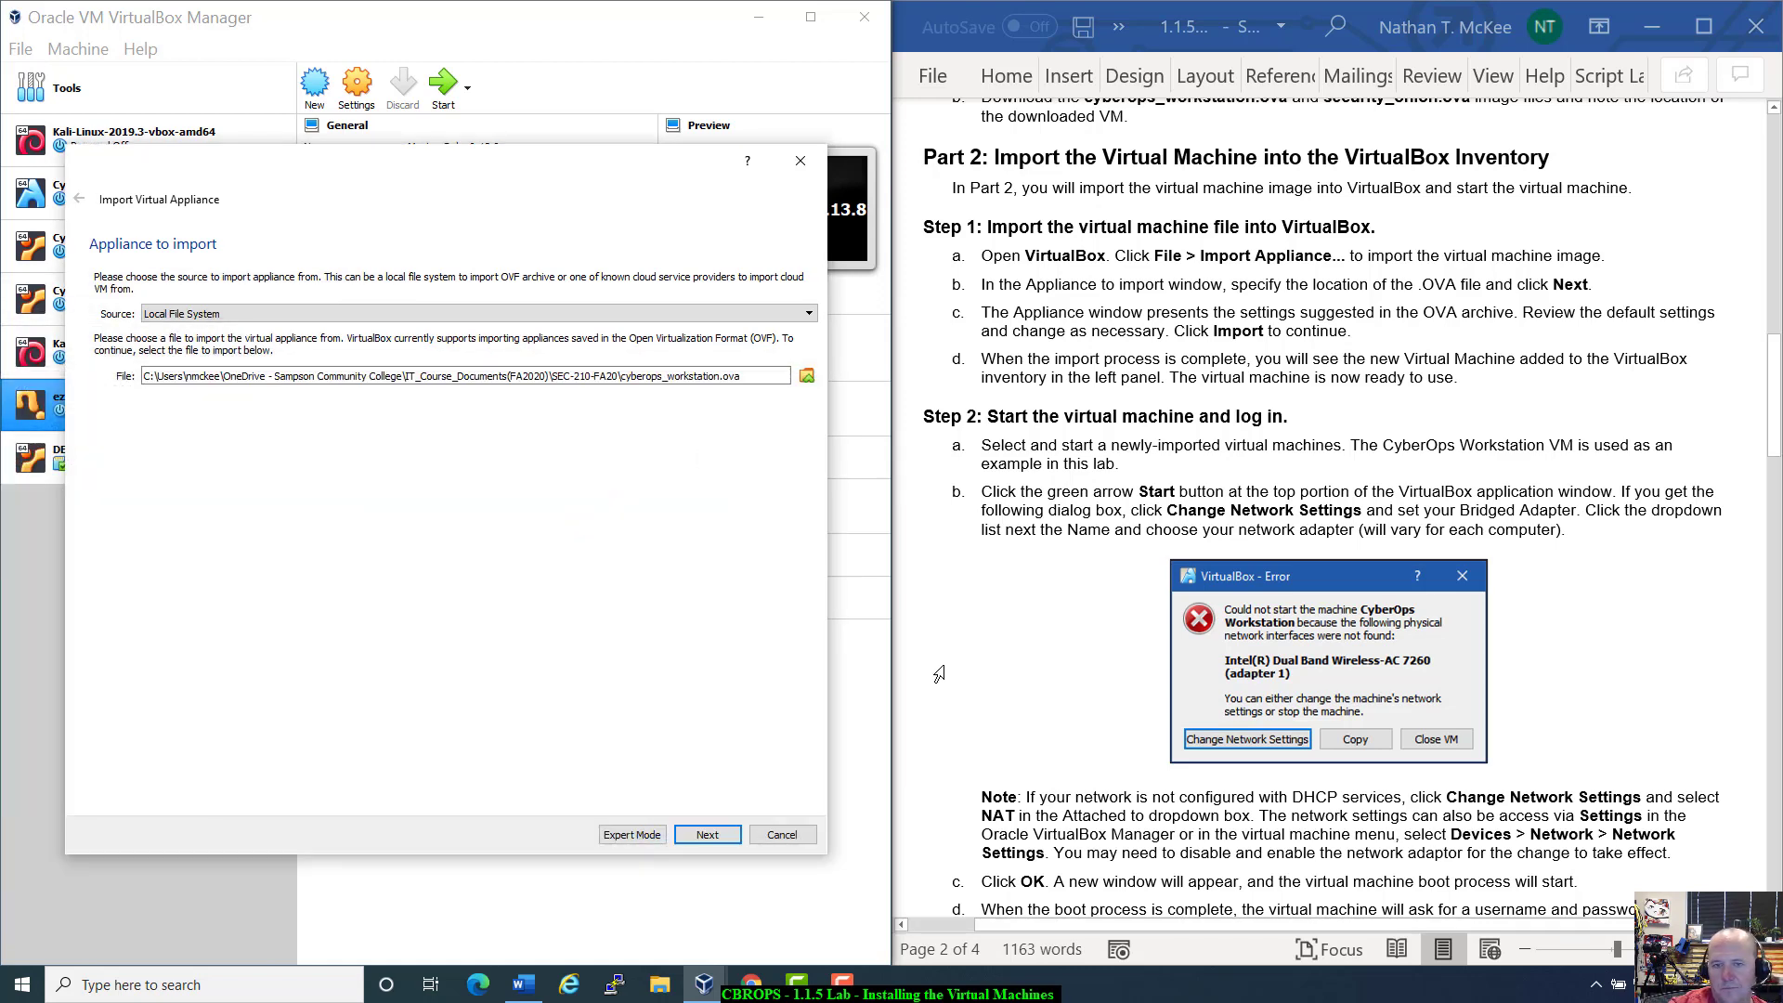
# Import the CyberOps Workstation appliance with its suggested settings and read on to the Step 2 start and login instructions in the lab.
pyautogui.click(703, 835)
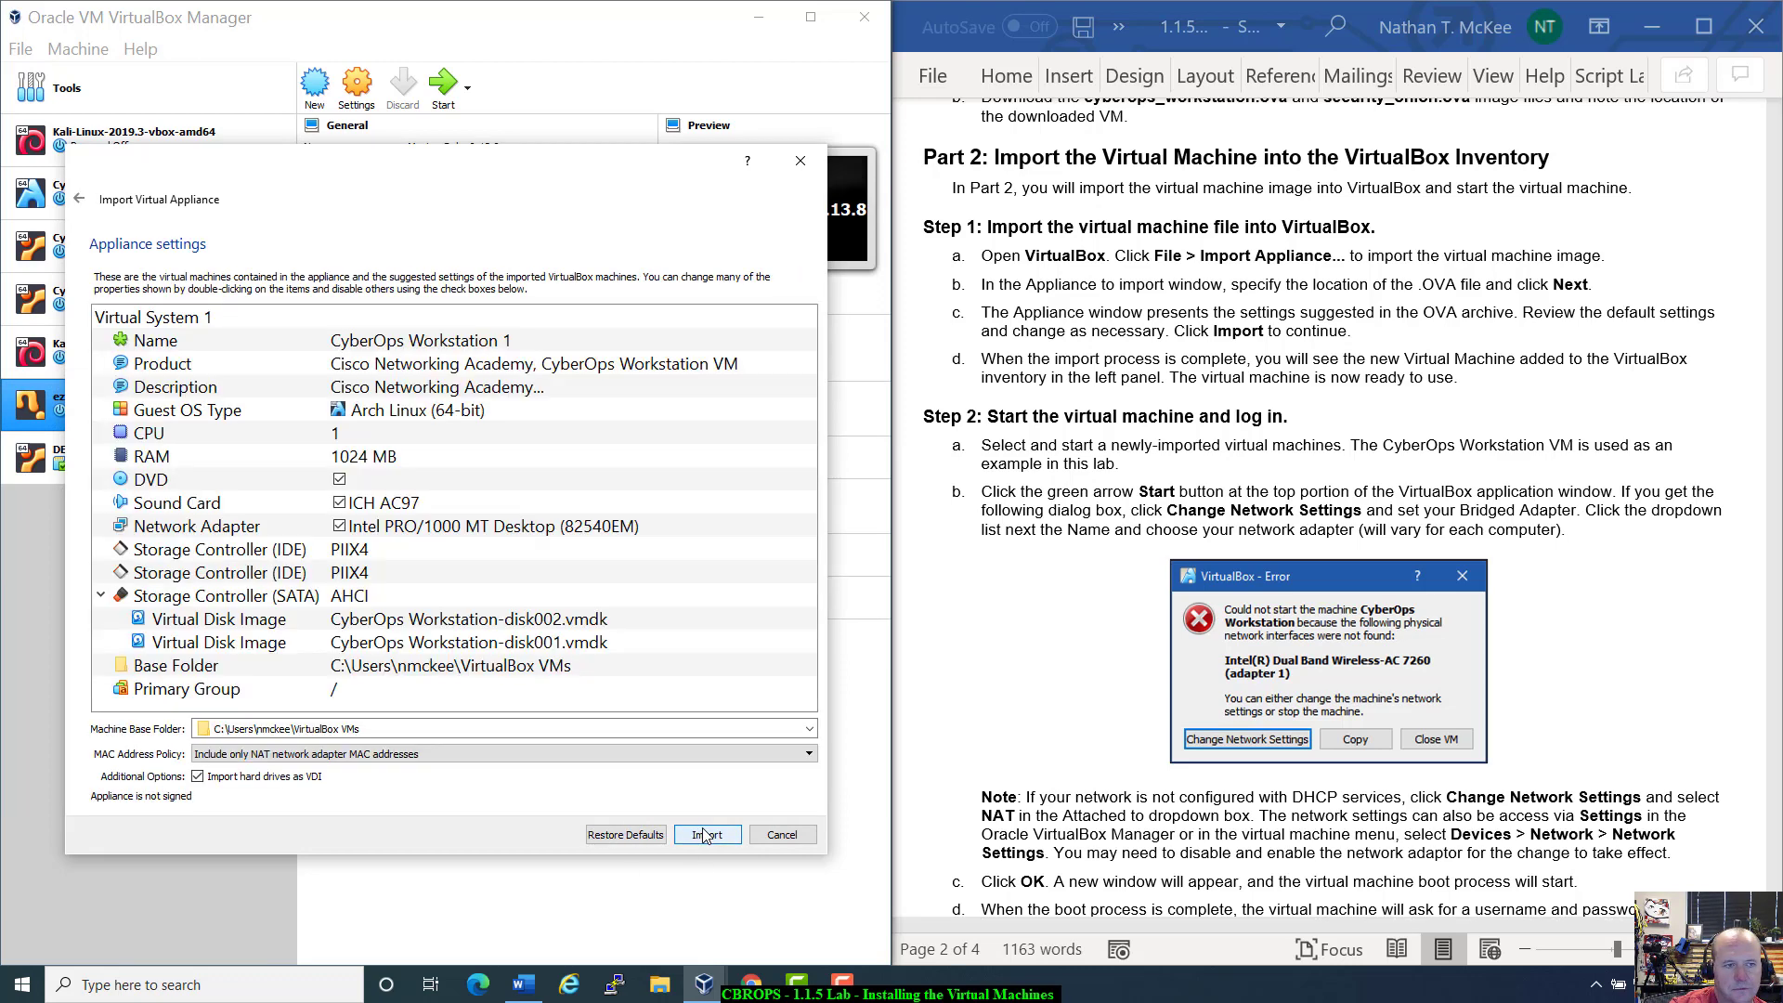
pyautogui.moveTo(480, 162); pyautogui.dragTo(451, 99)
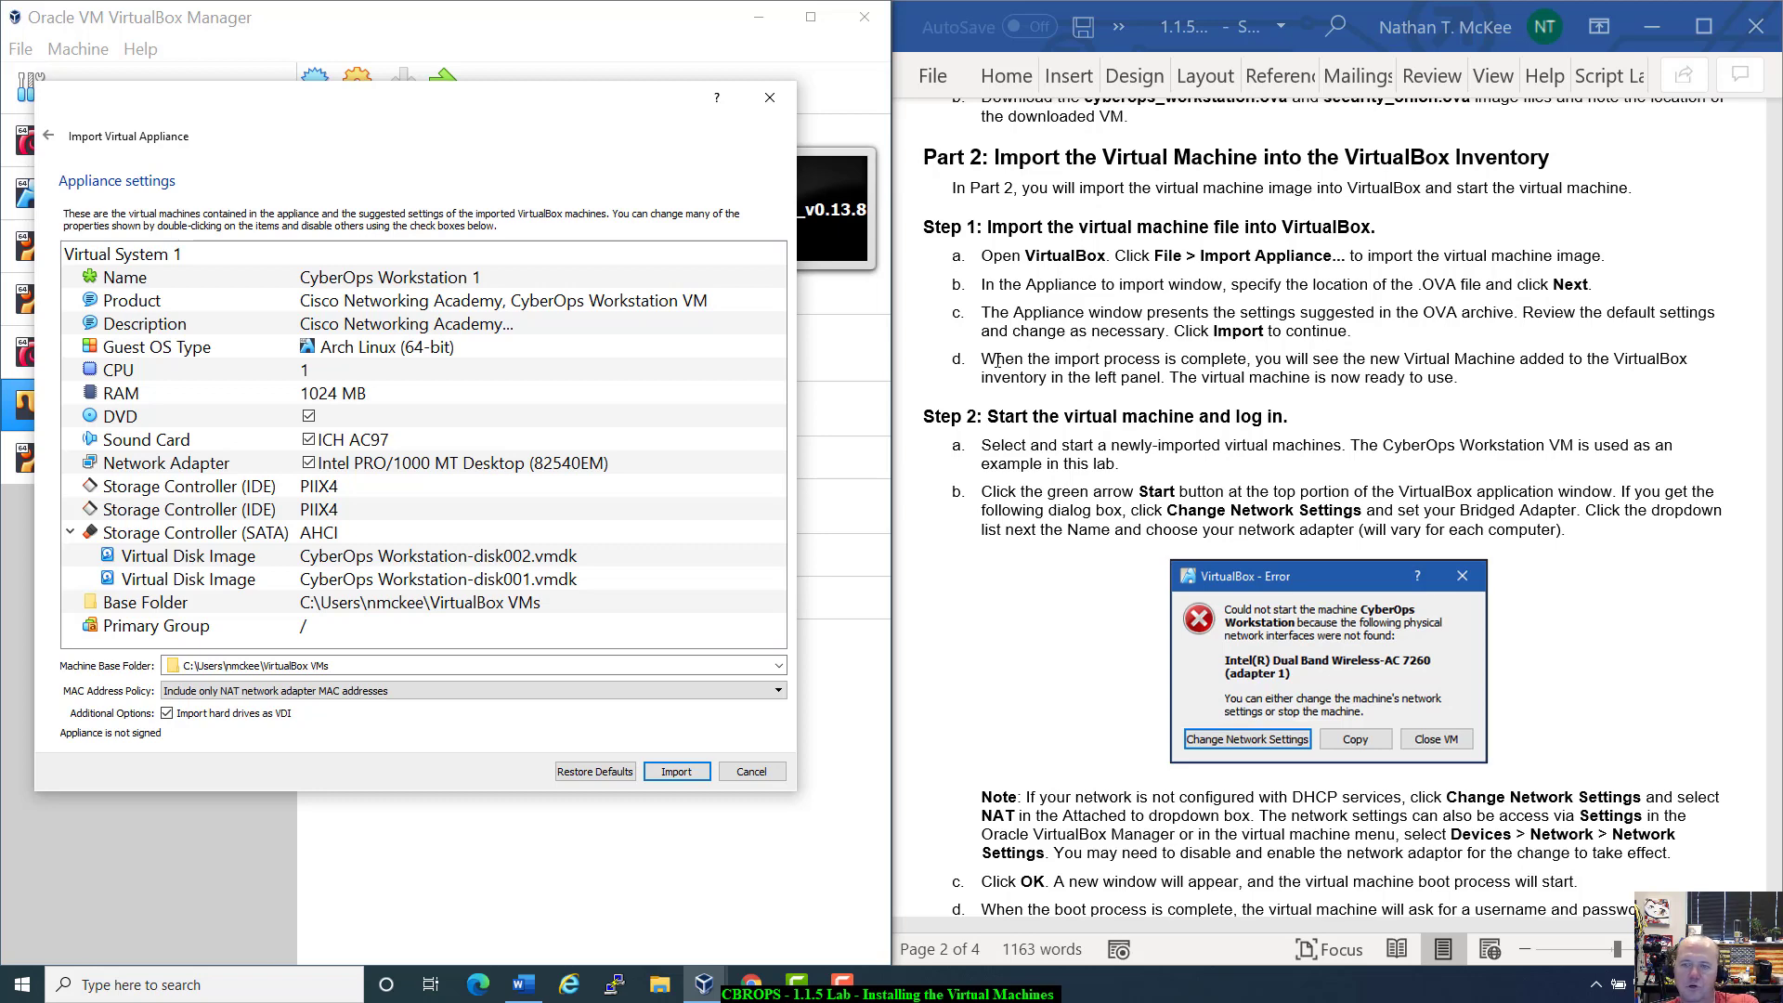
pyautogui.click(674, 773)
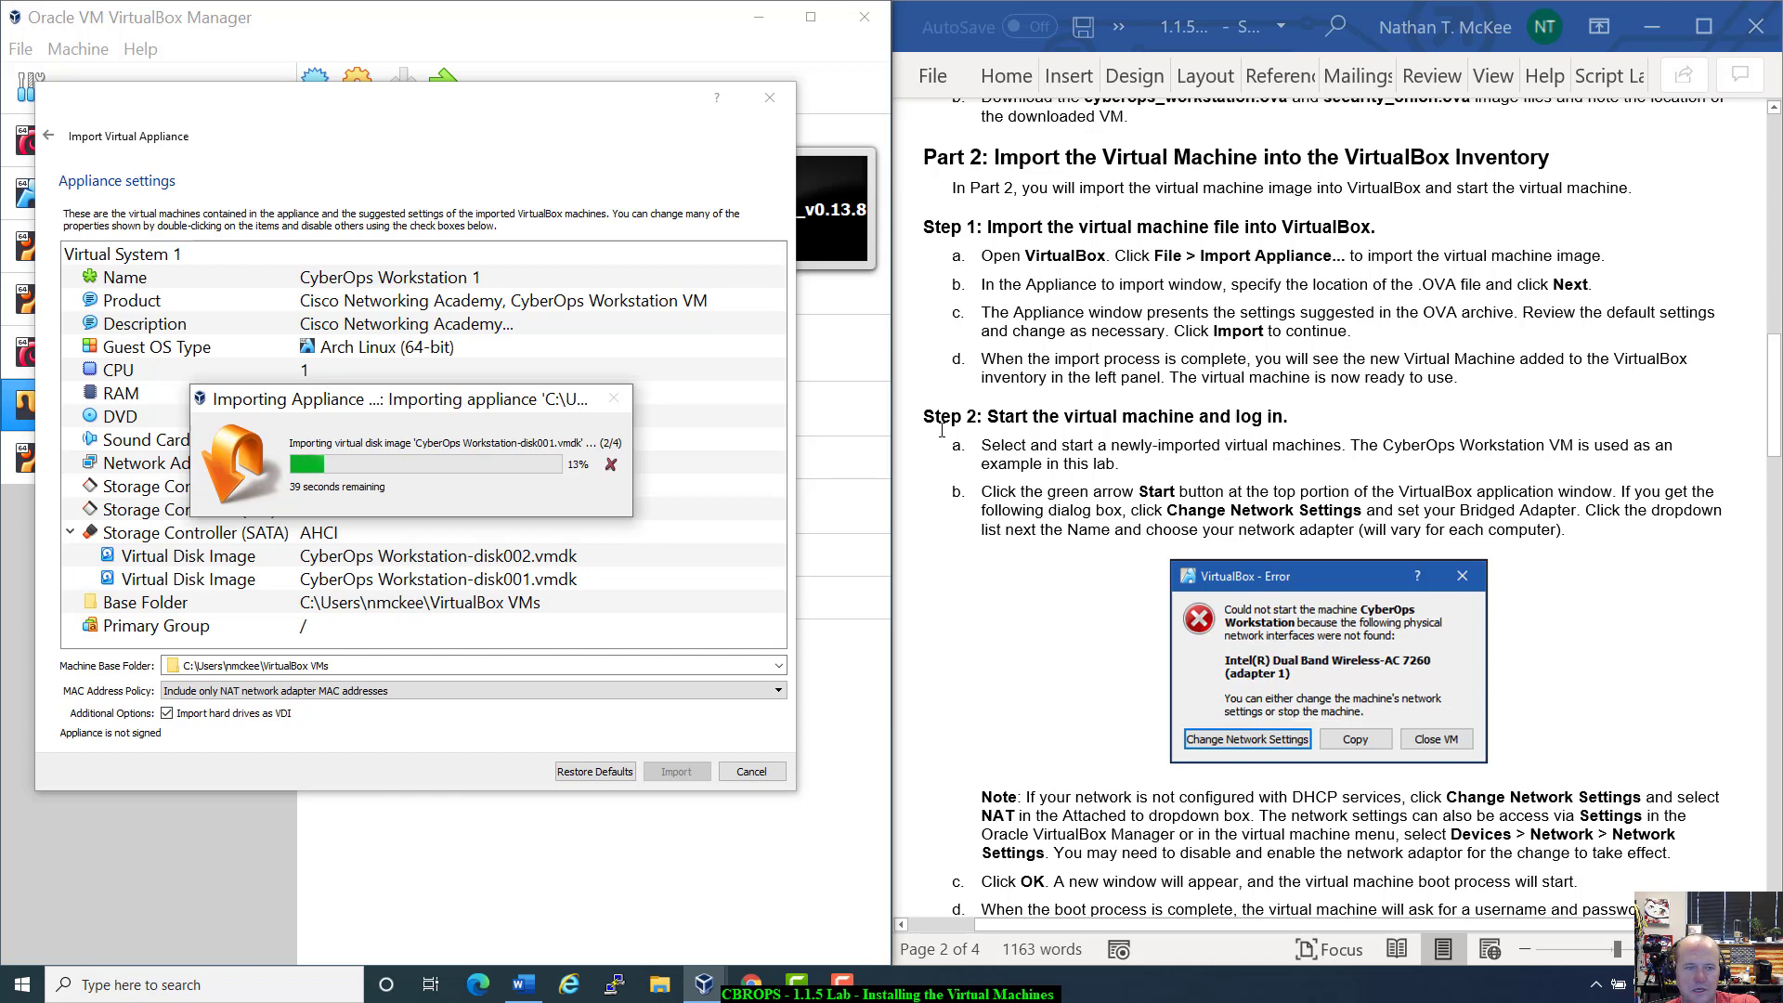
pyautogui.scroll(-2, 938, 435)
pyautogui.scroll(-3, 935, 437)
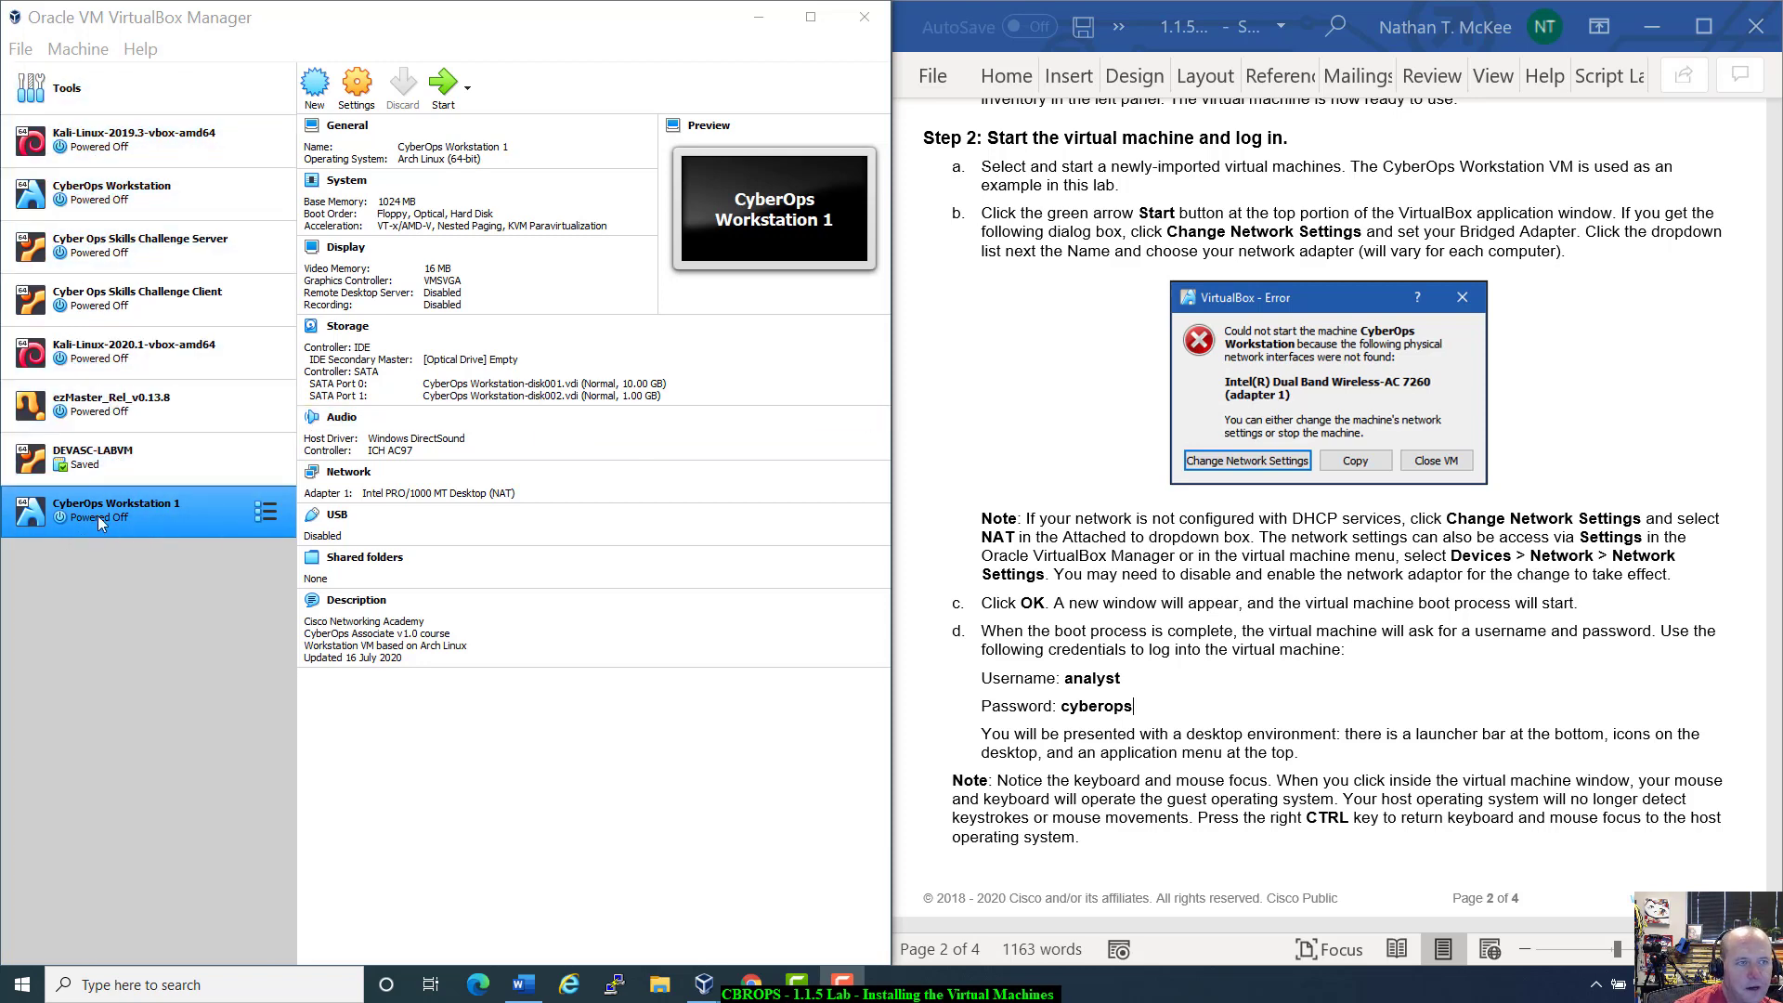
# Rename the imported CyberOps Workstation 1 virtual machine to CyberOps Workstation(Fall2020) in its general settings.
pyautogui.rightClick(145, 511)
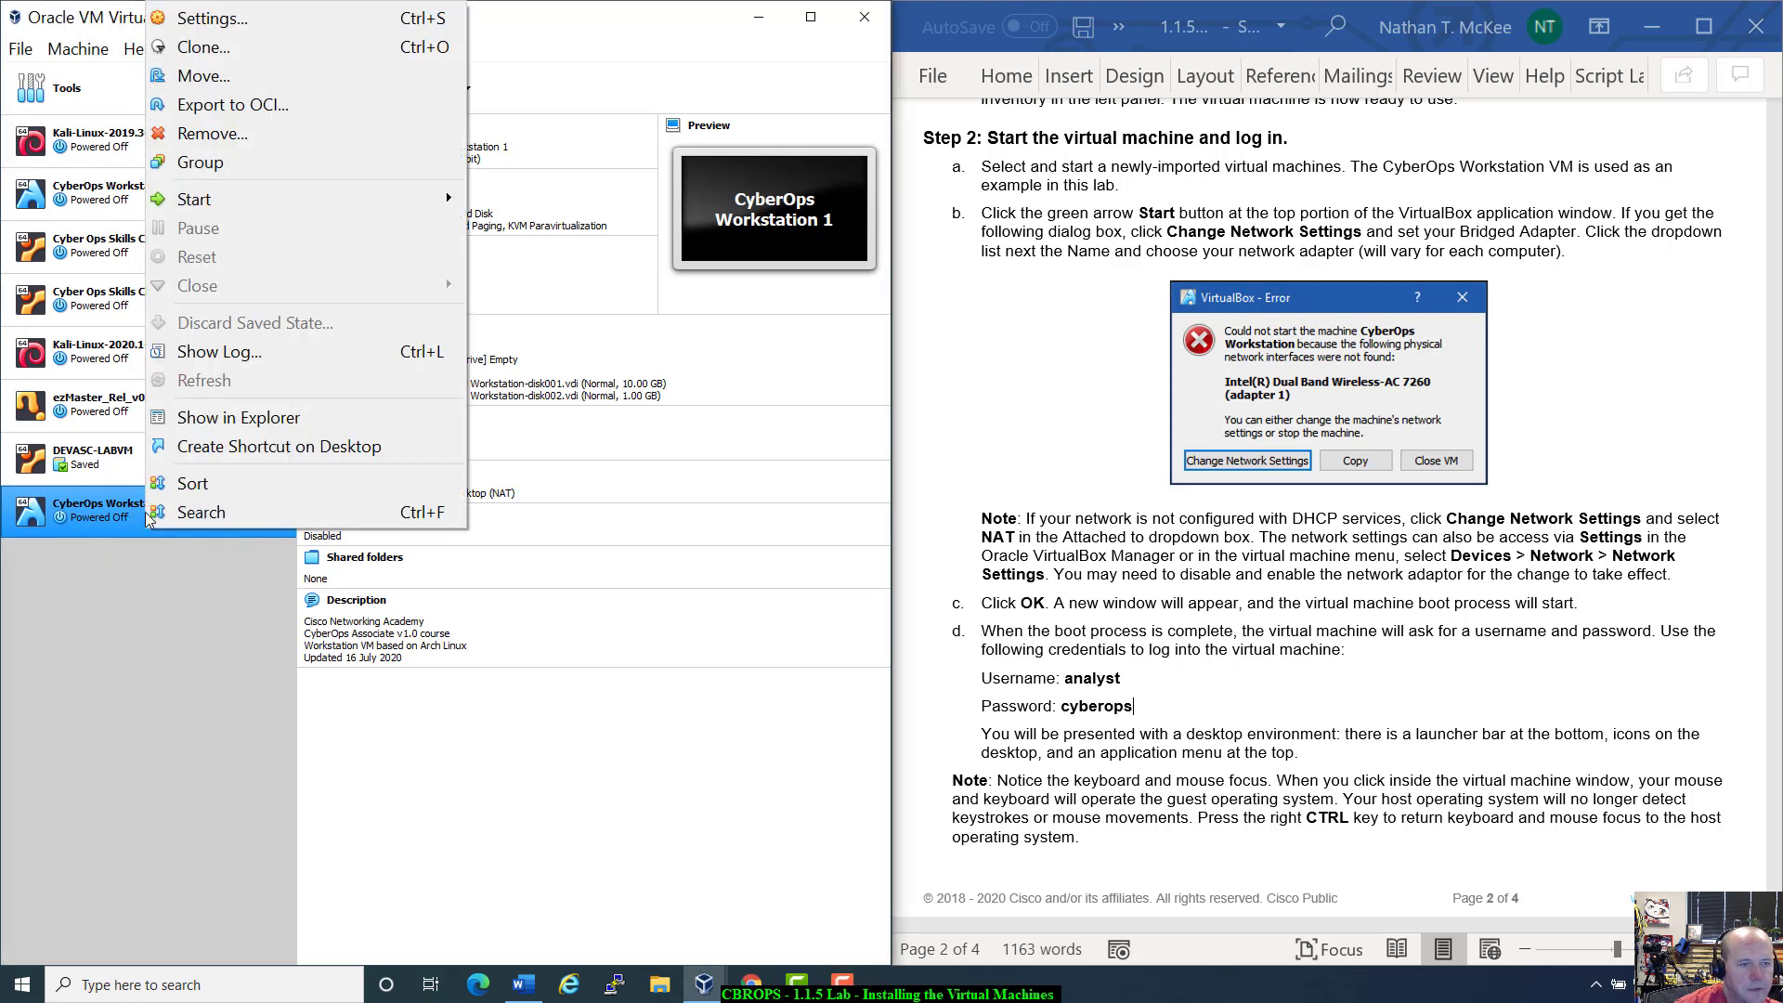
pyautogui.click(307, 19)
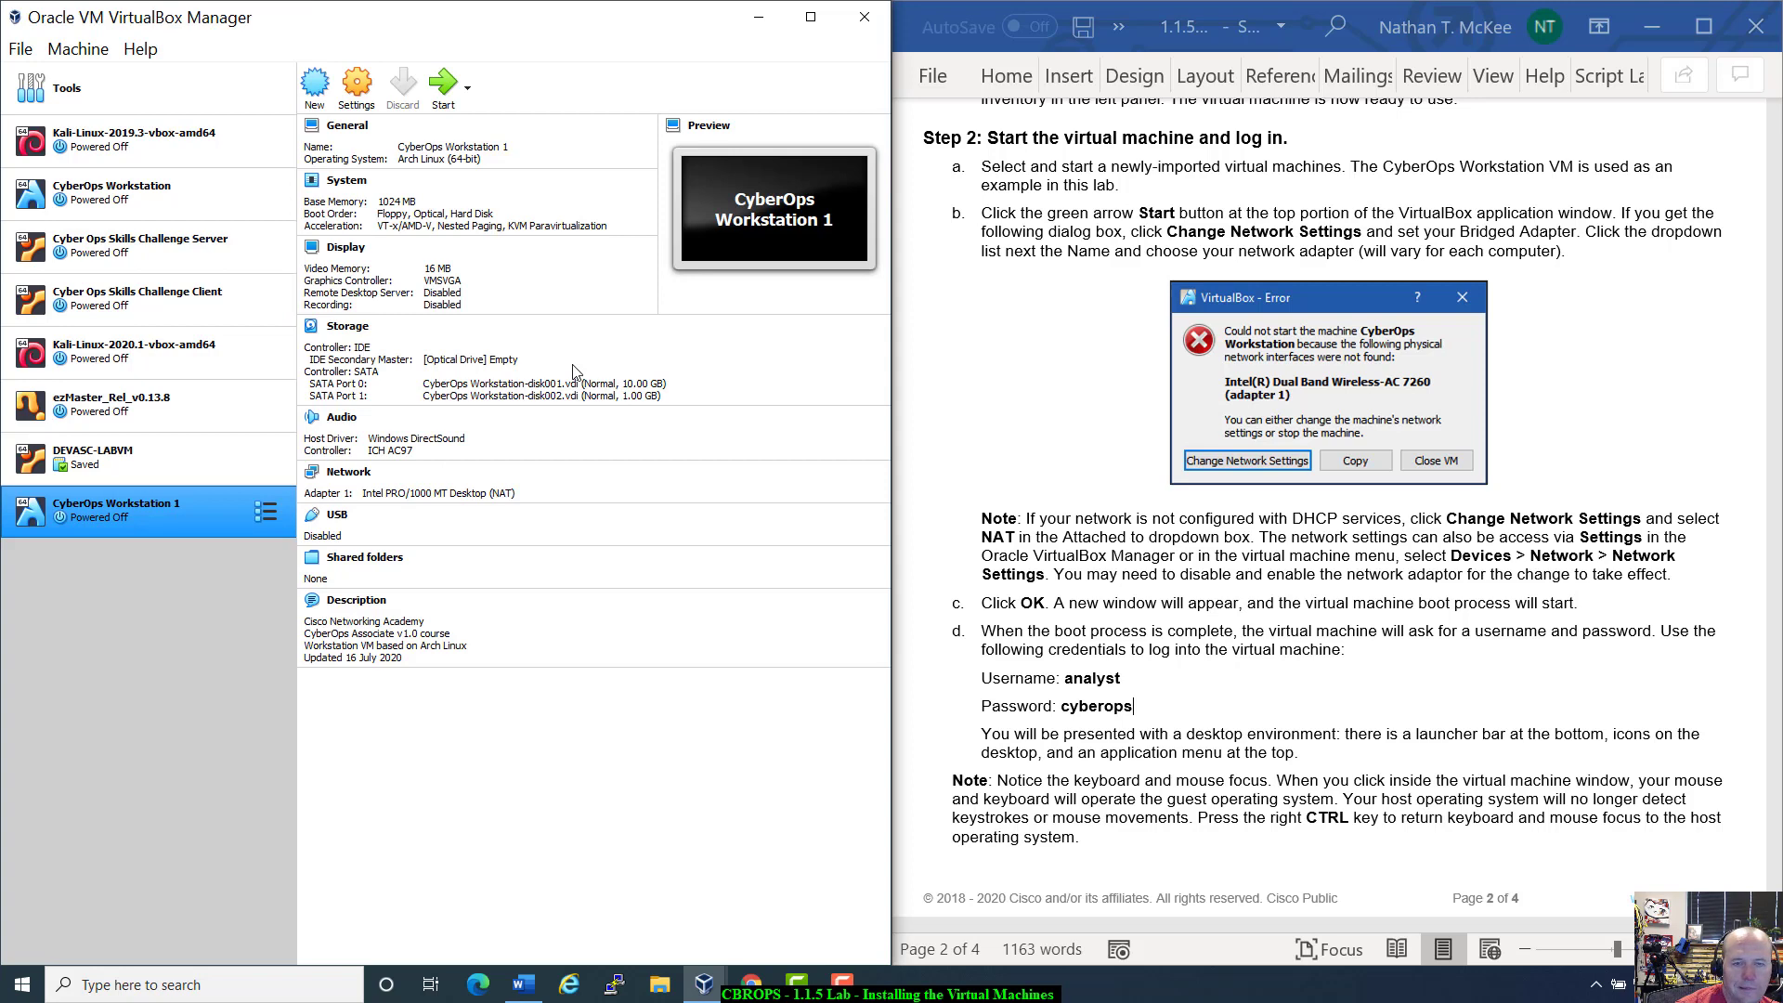
pyautogui.click(467, 351)
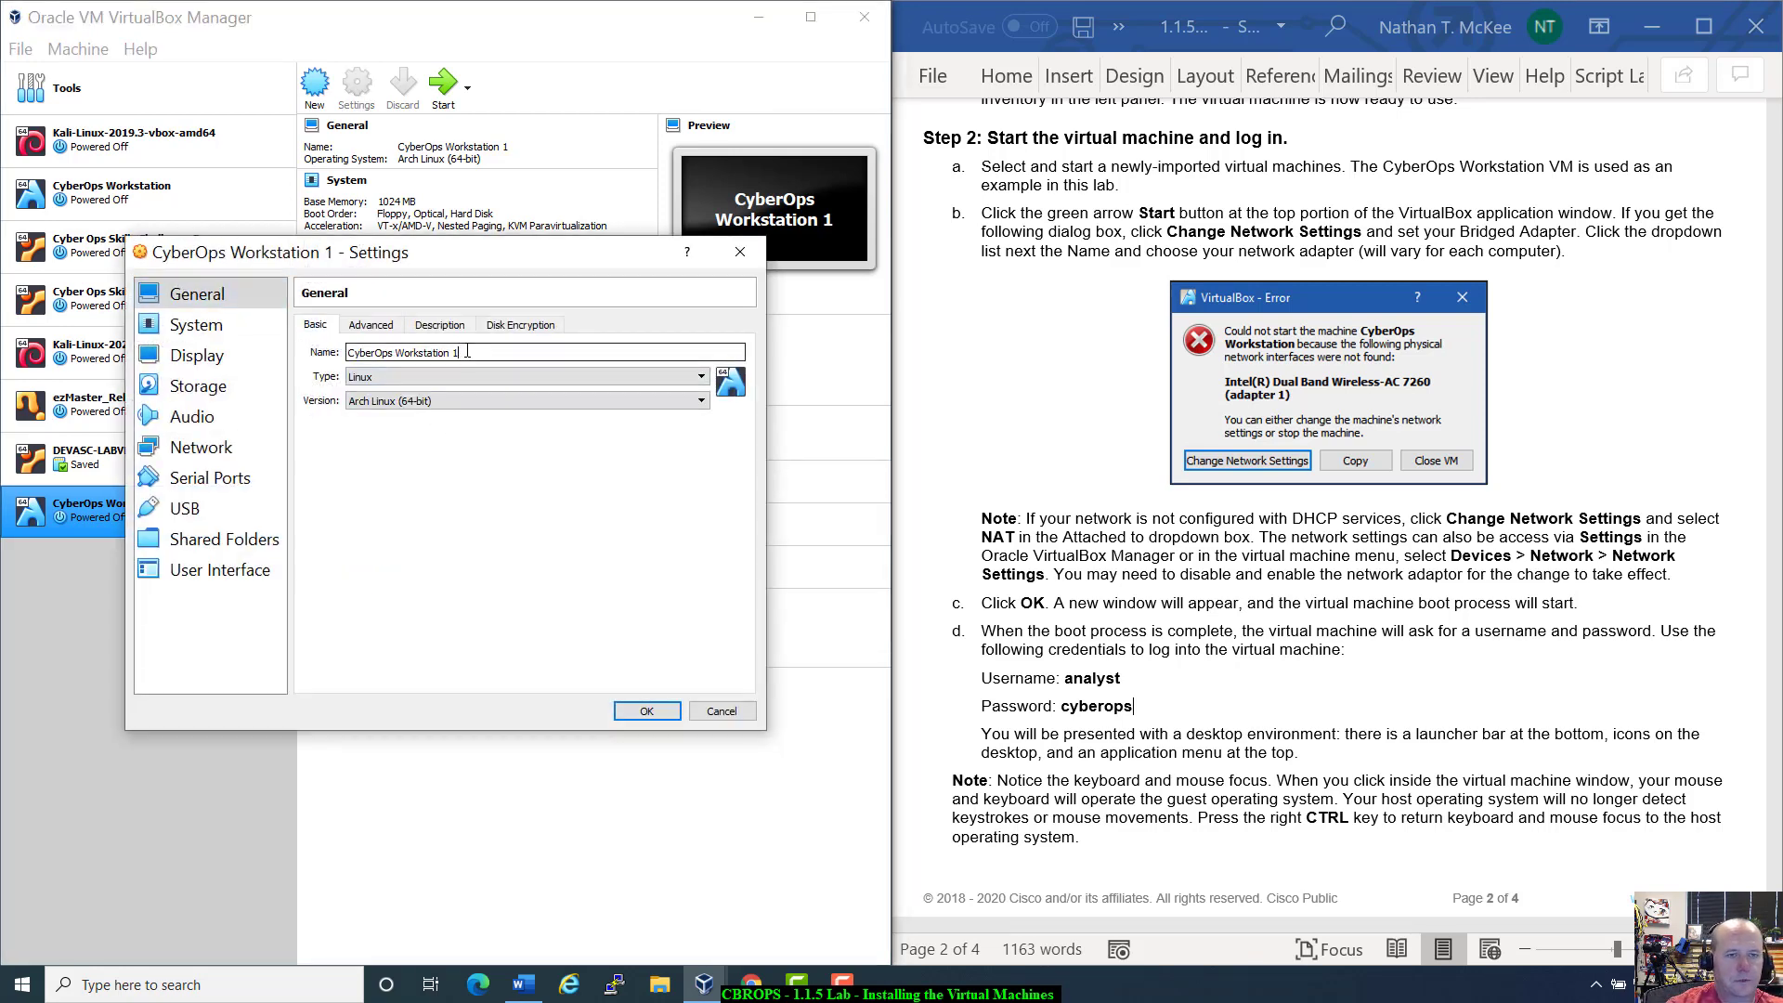
pyautogui.press('BackSpace')
pyautogui.press('BackSpace')
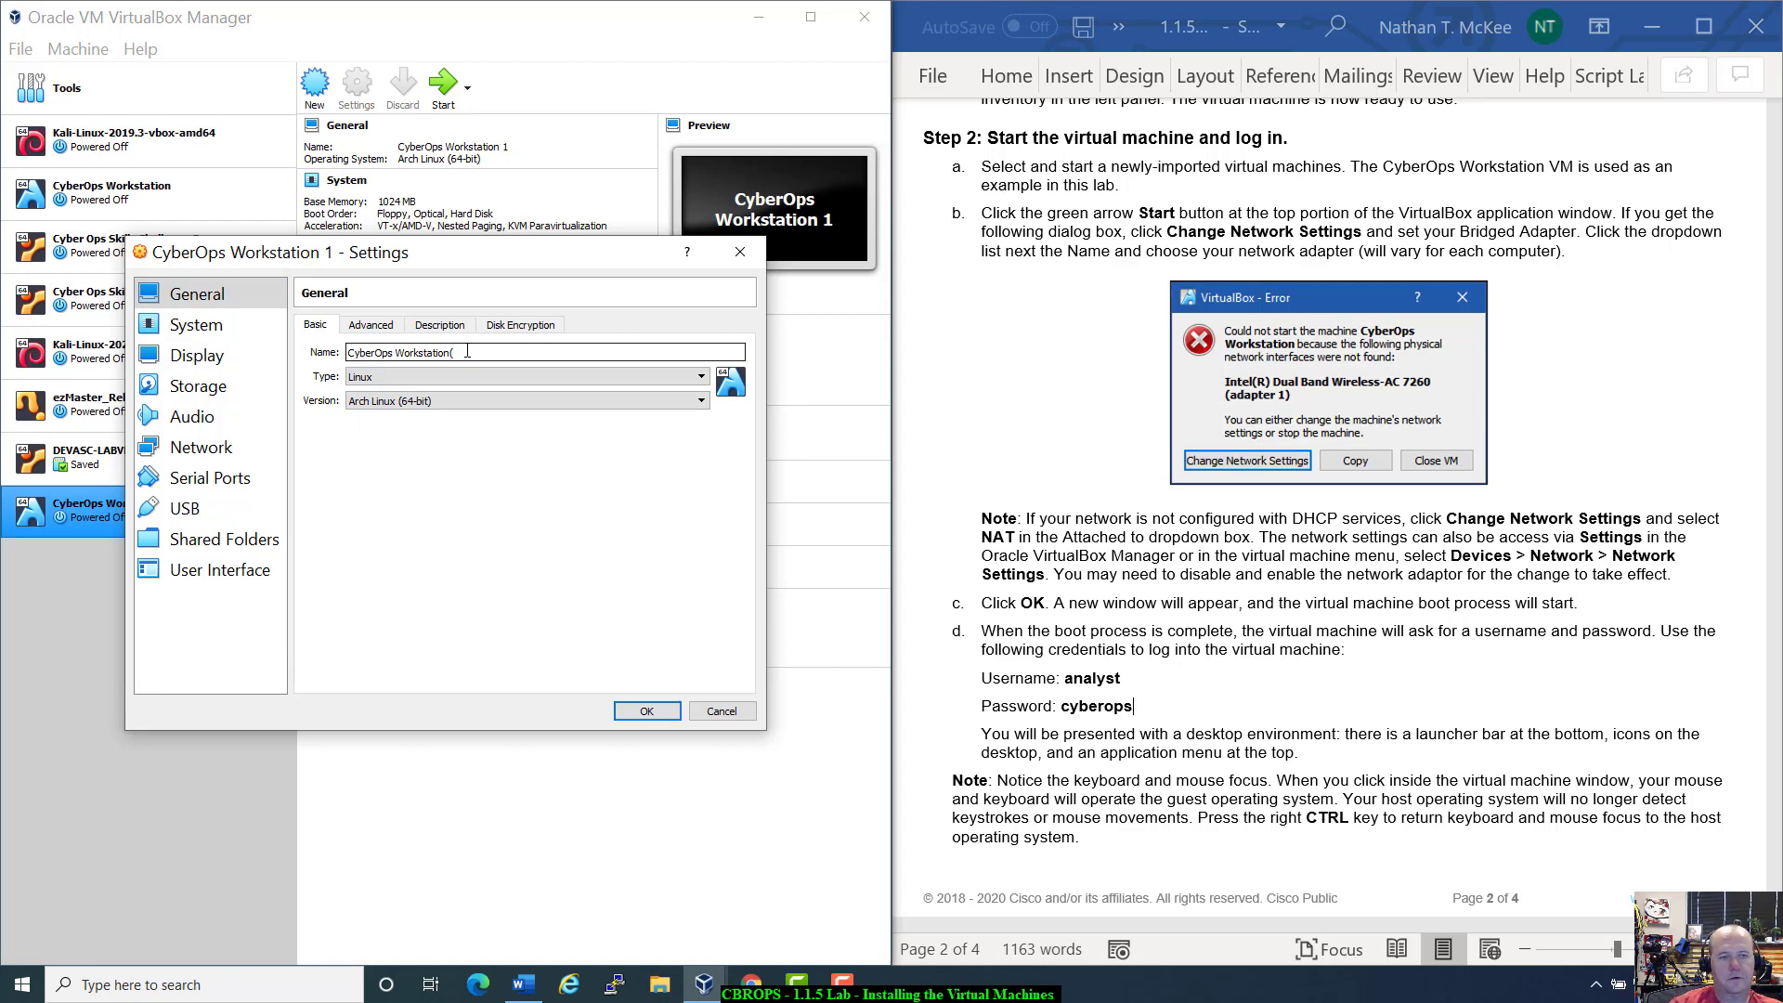
pyautogui.write('(Fall')
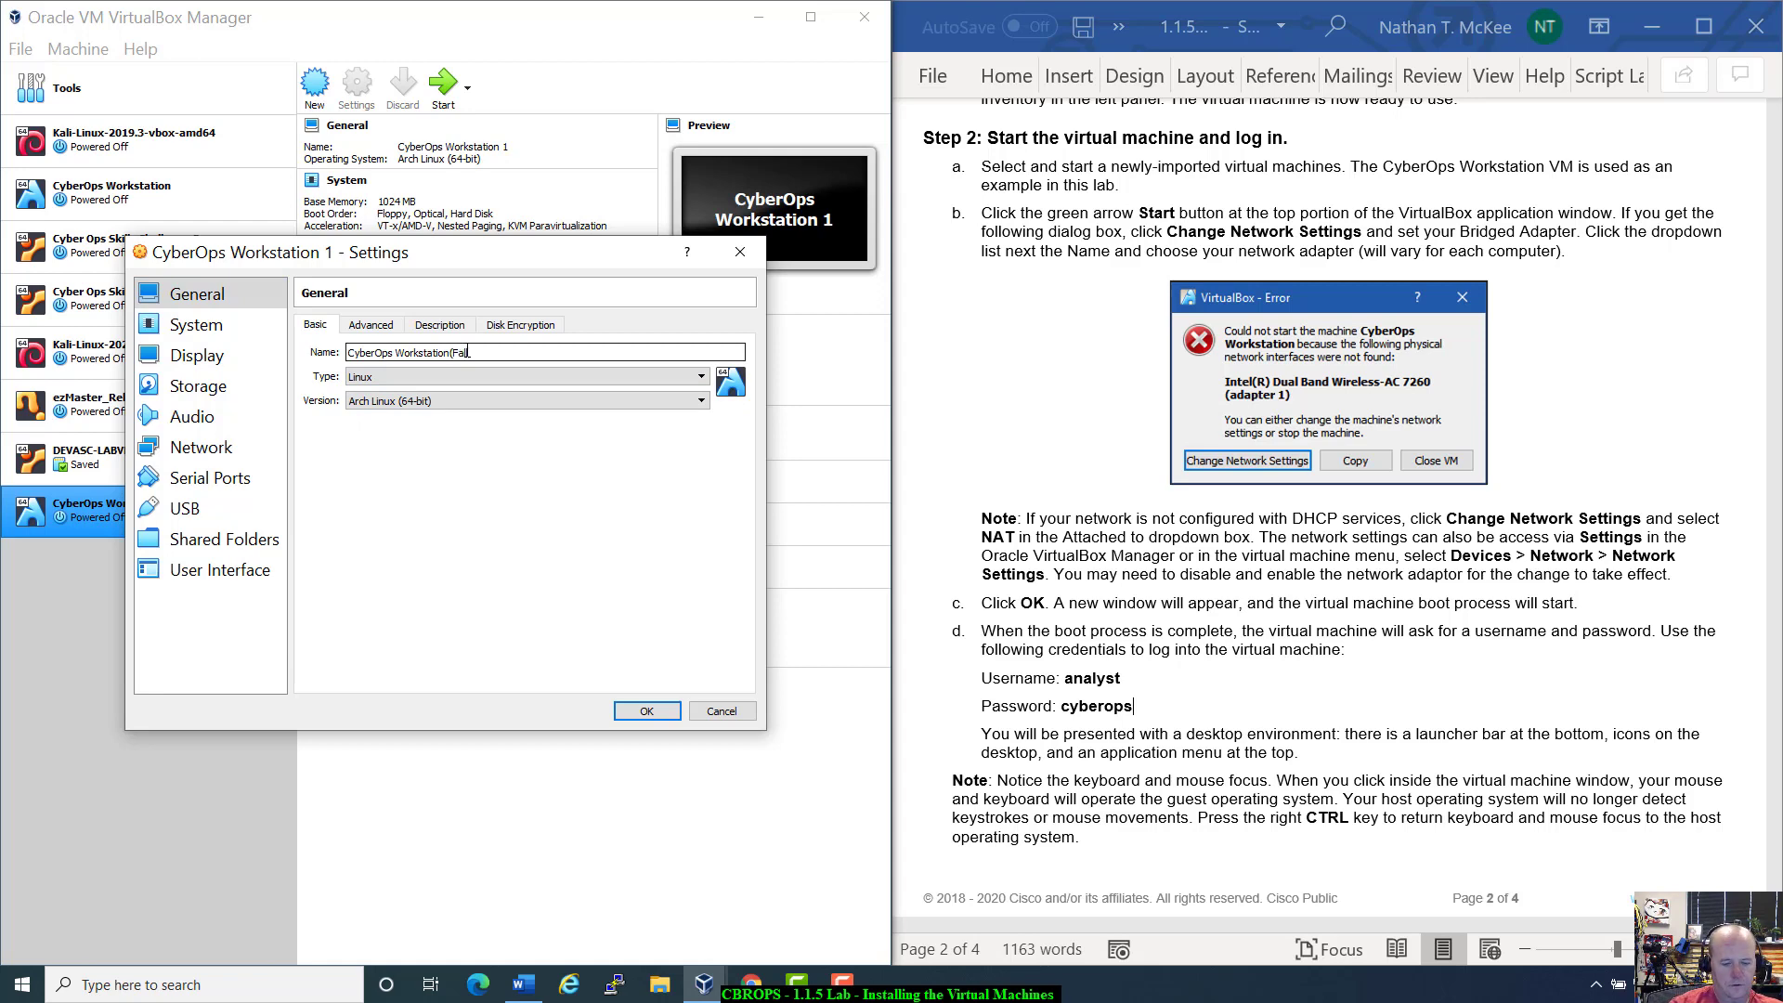
pyautogui.write('2020')
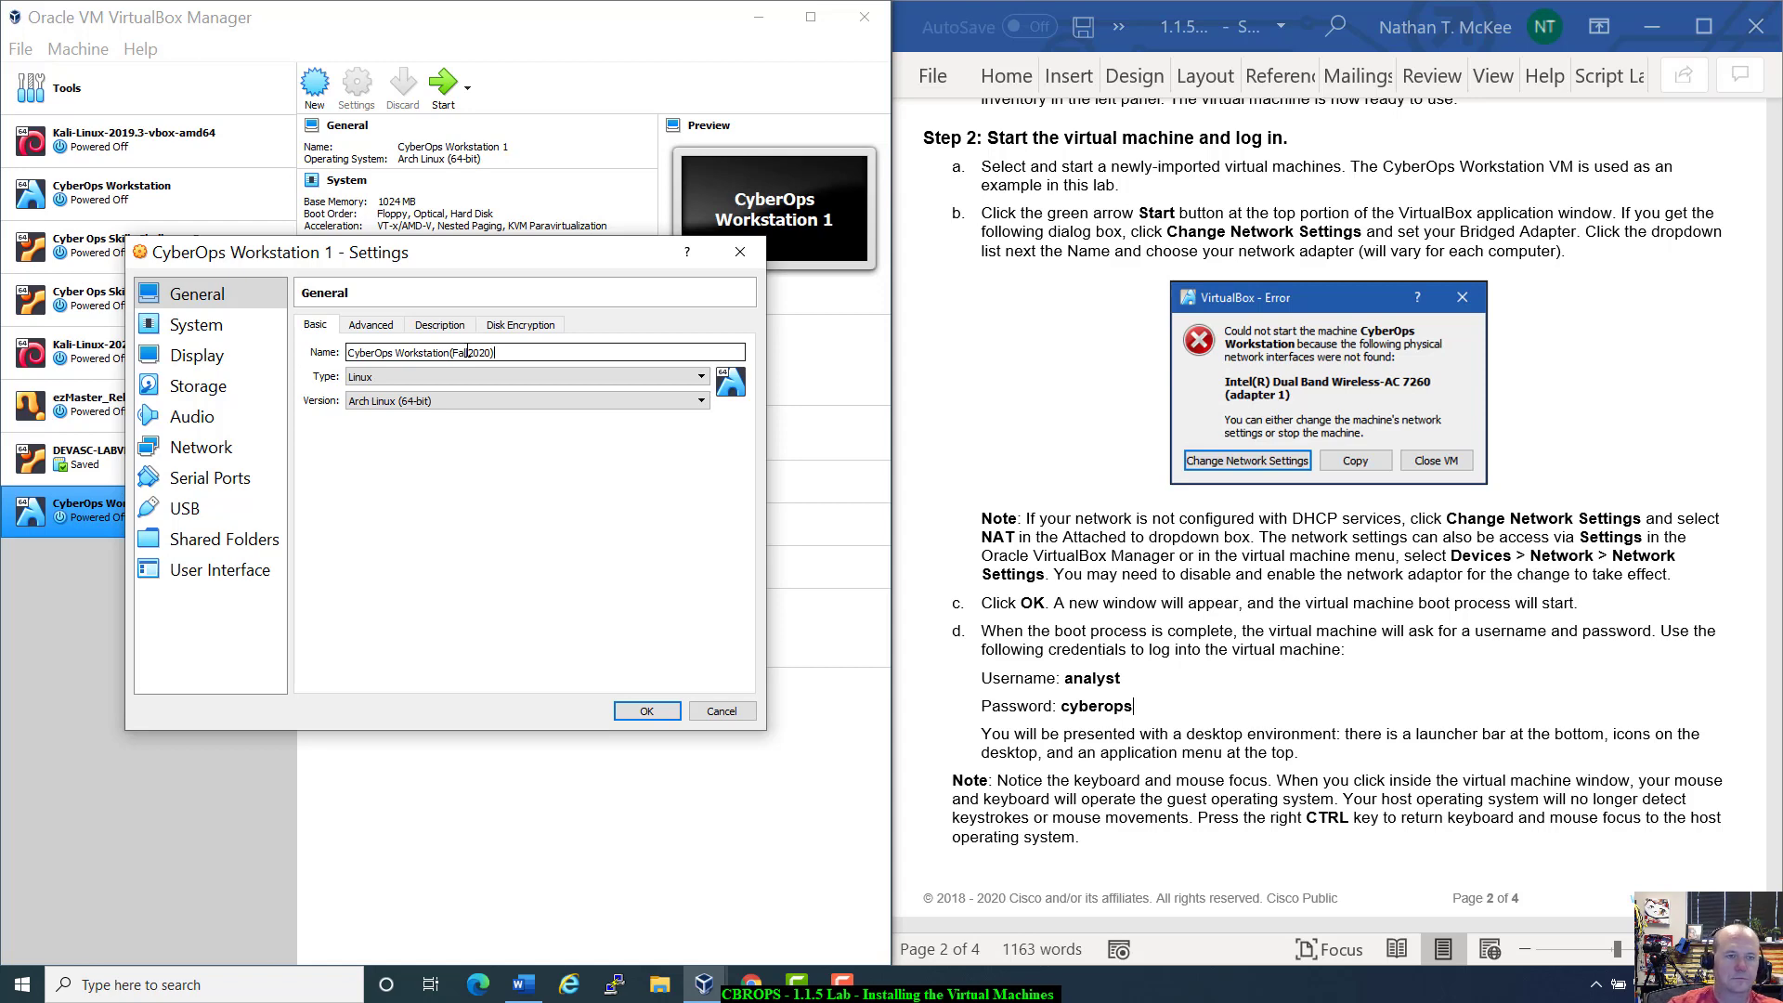
pyautogui.click(646, 710)
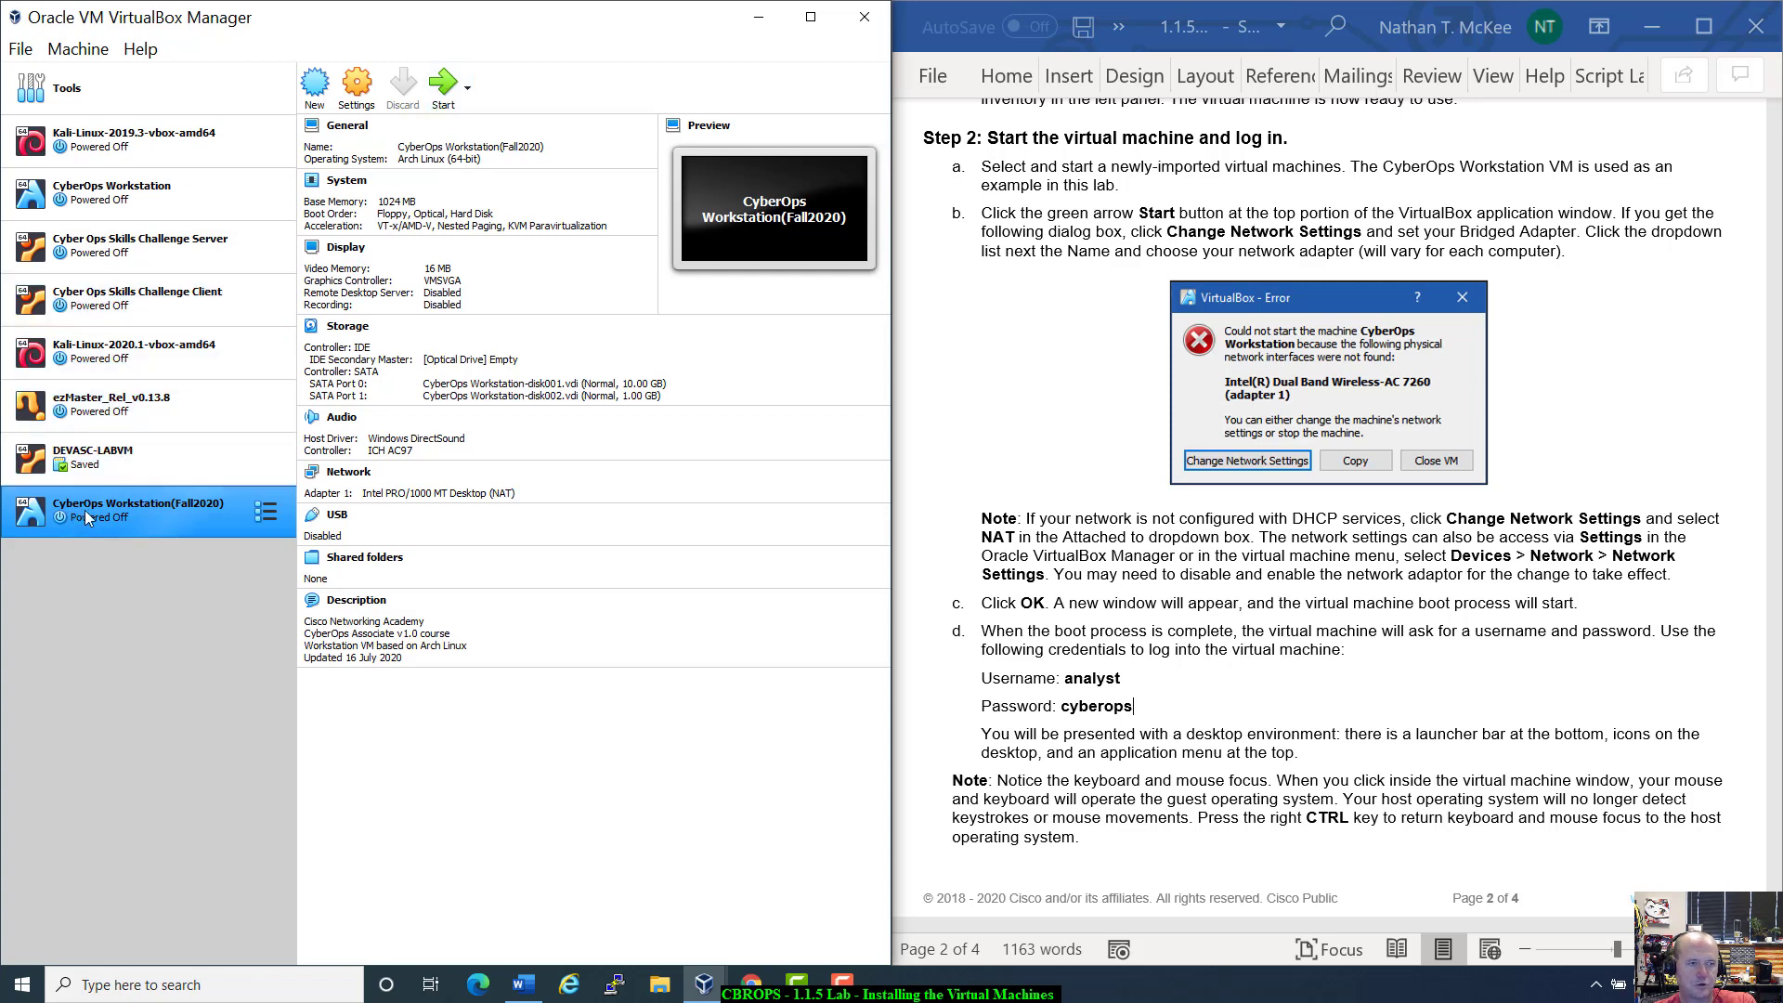
# Start the CyberOps Workstation(Fall2020) virtual machine, reposition its window and read the login instructions in the lab document.
pyautogui.click(444, 93)
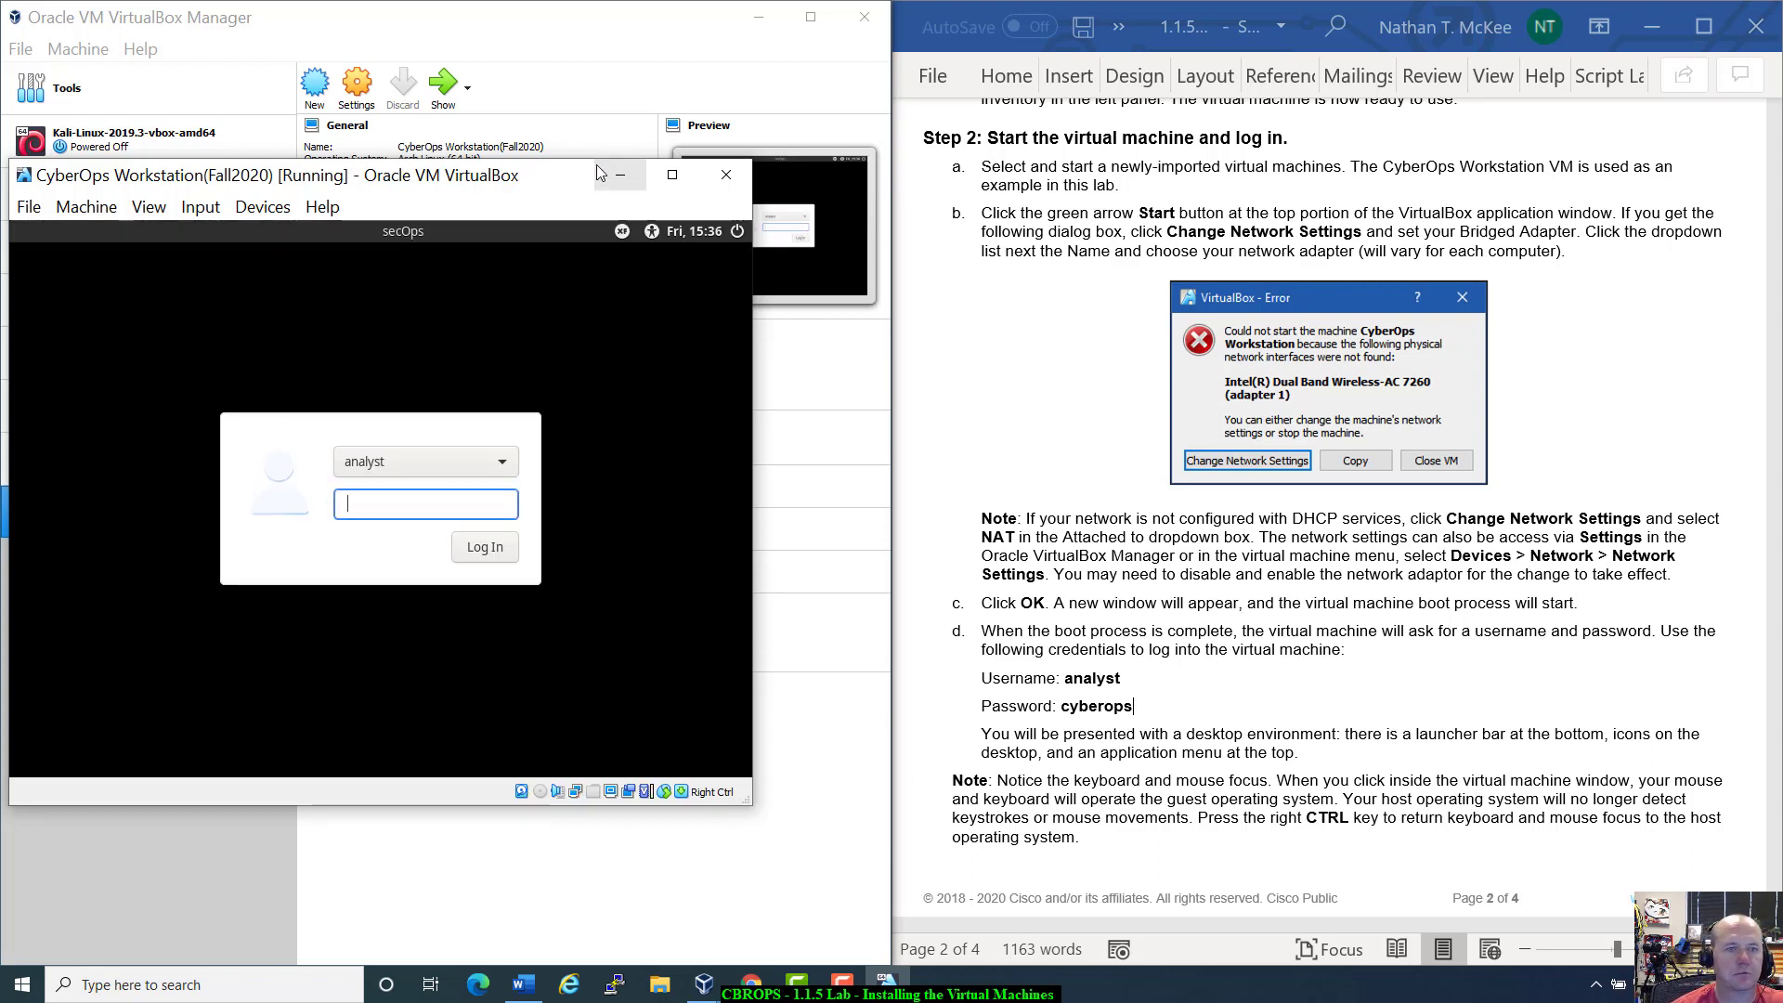
pyautogui.moveTo(596, 164); pyautogui.dragTo(630, 182)
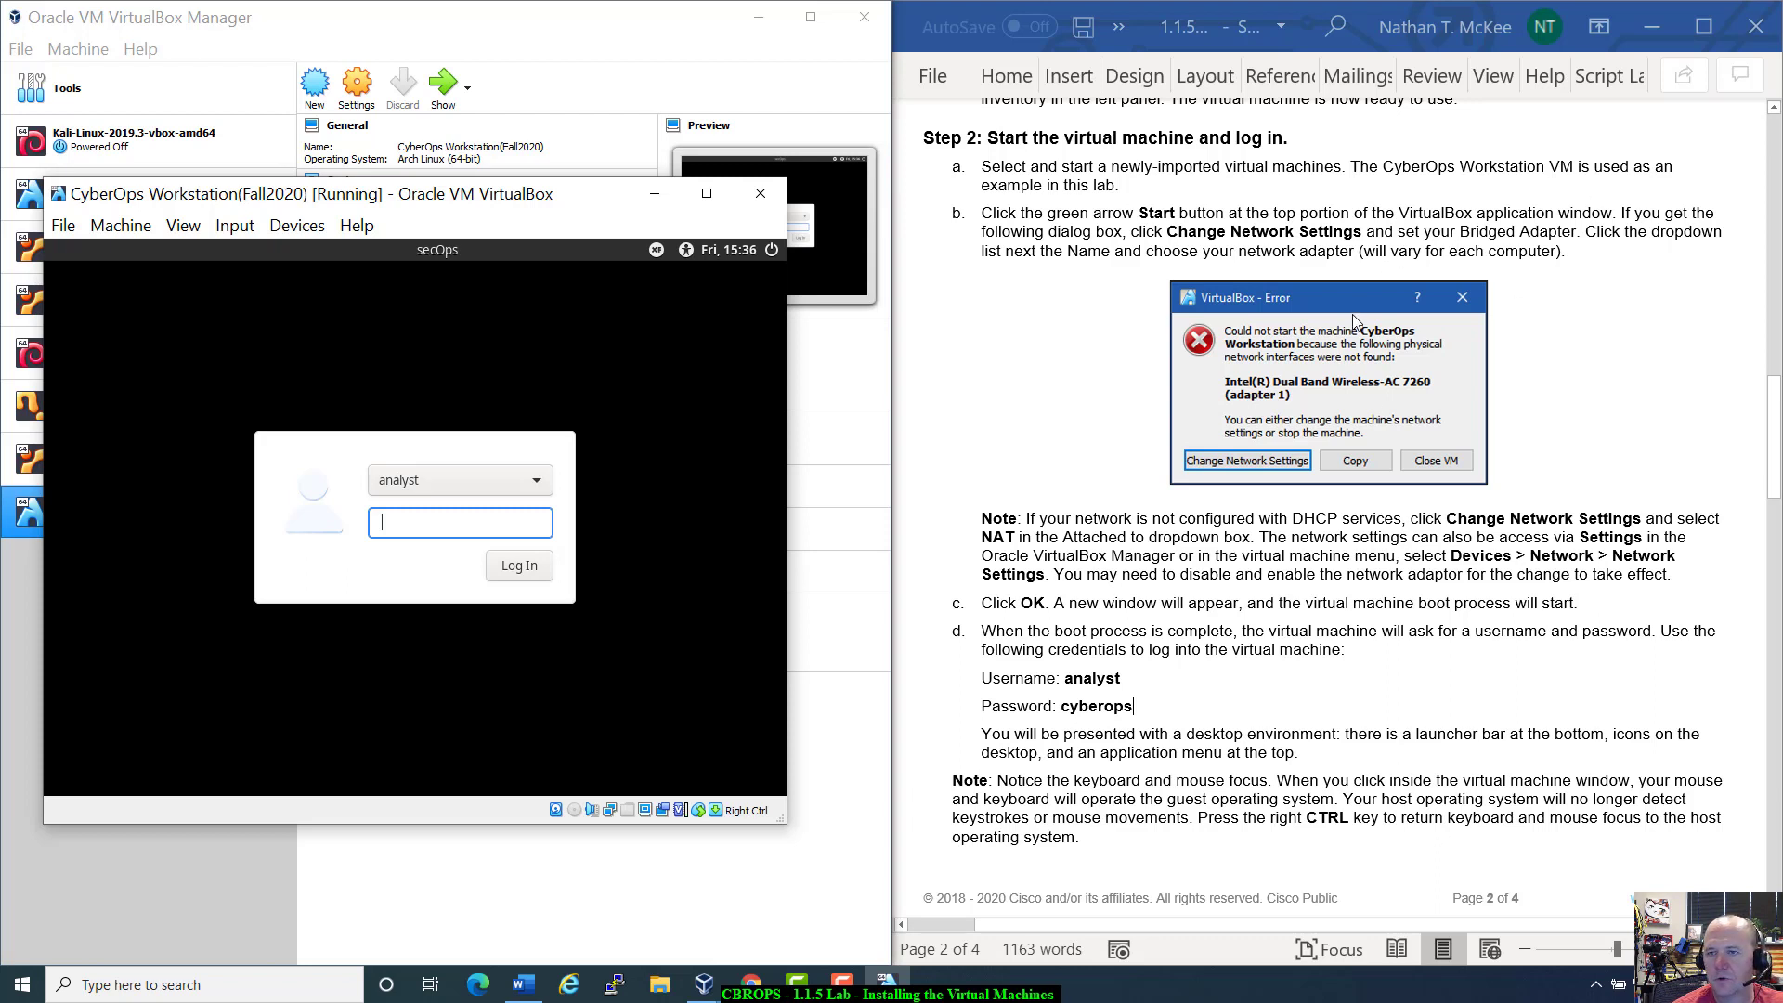
pyautogui.scroll(-5, 1281, 404)
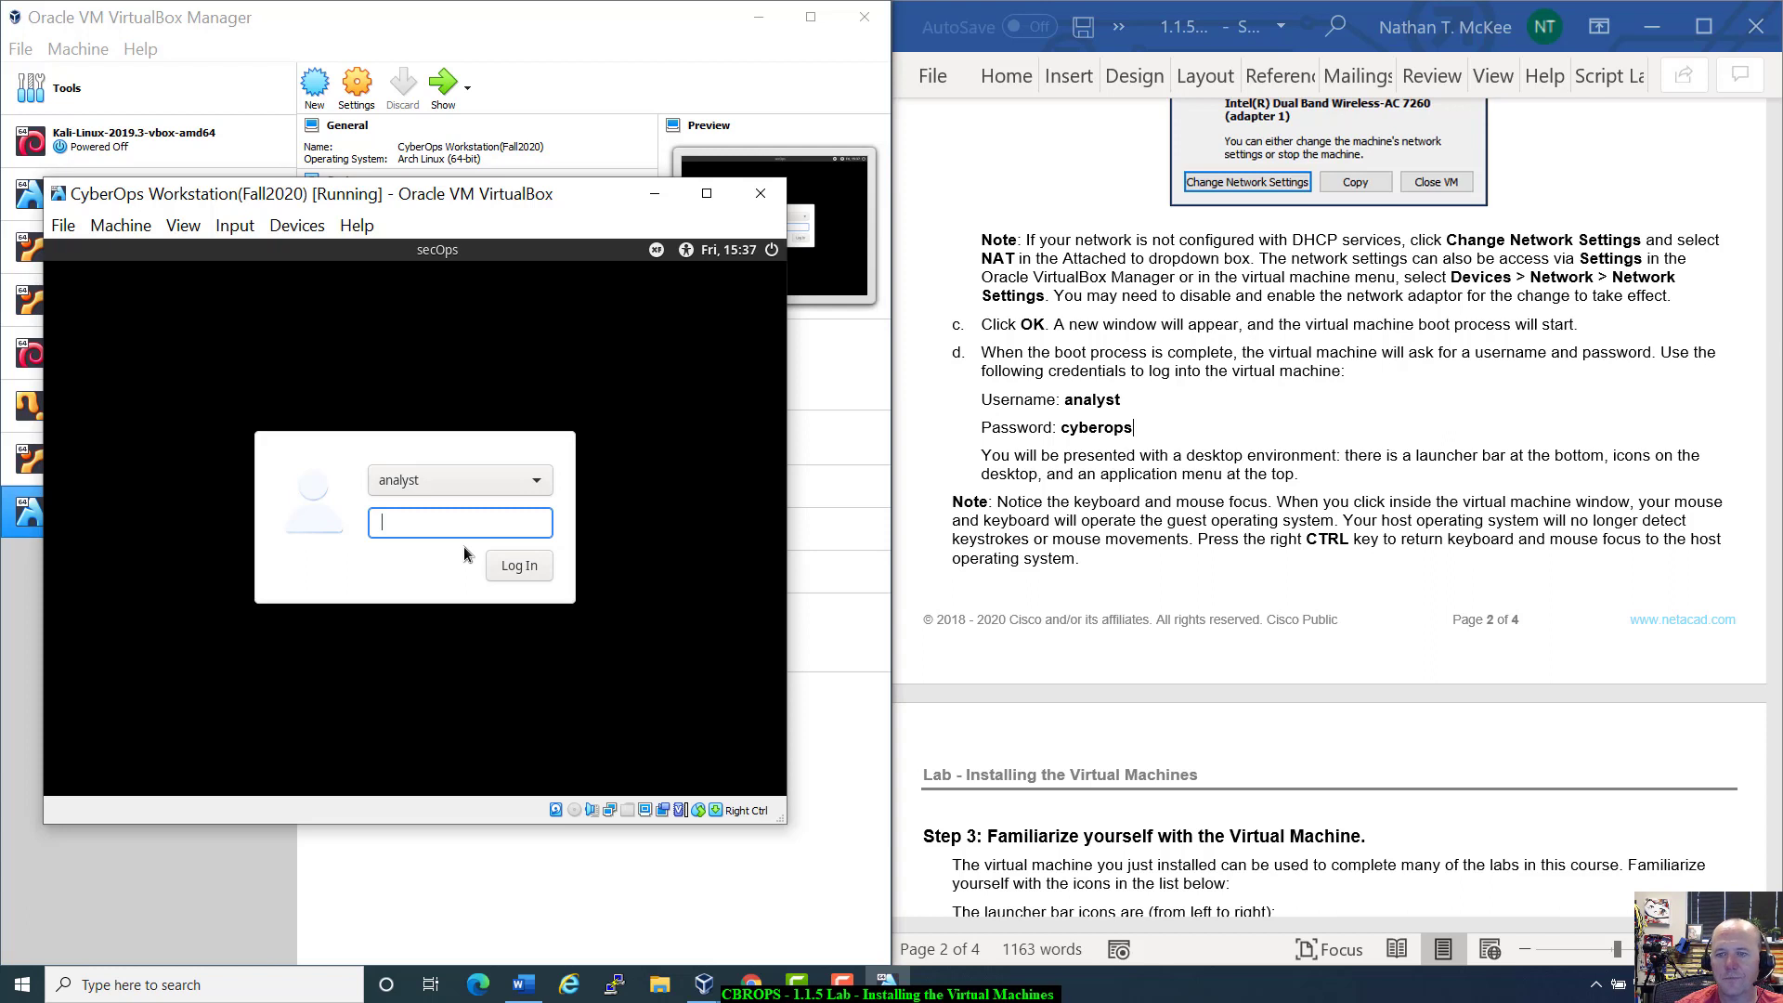
# Log in to the virtual machine as analyst by entering the account password given in the lab document.
pyautogui.click(535, 483)
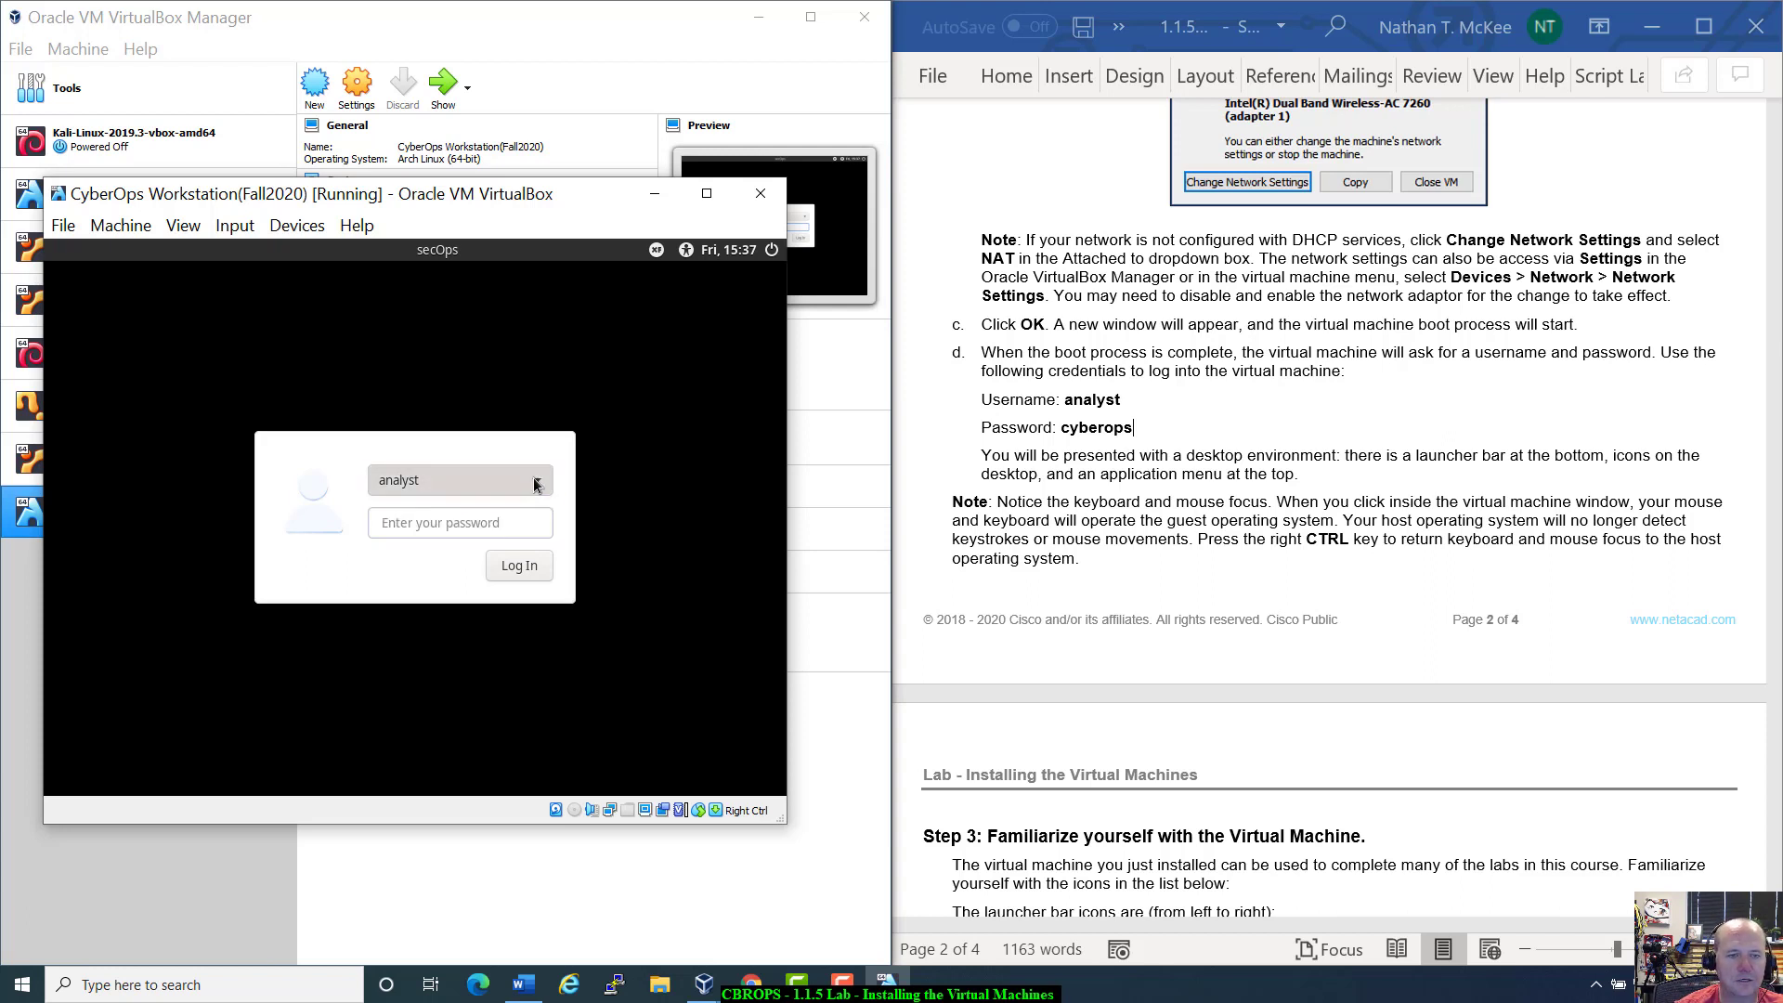
pyautogui.click(534, 481)
pyautogui.click(534, 481)
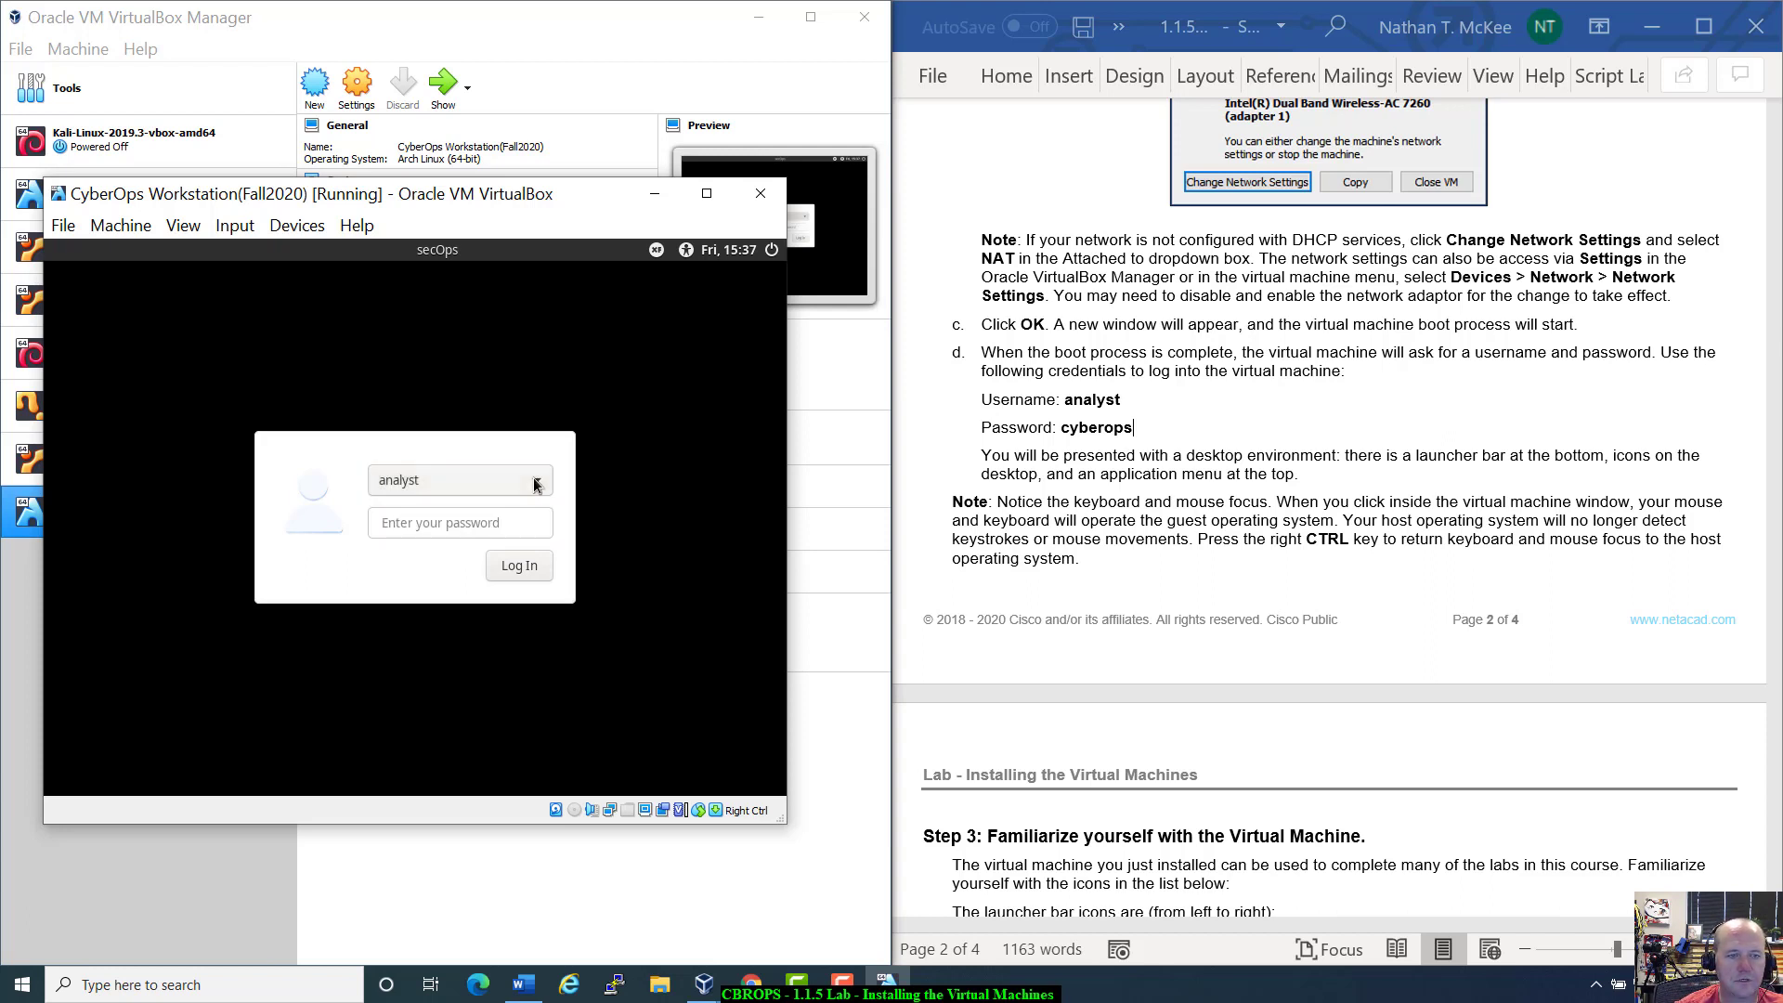
pyautogui.click(427, 532)
pyautogui.write('cyb')
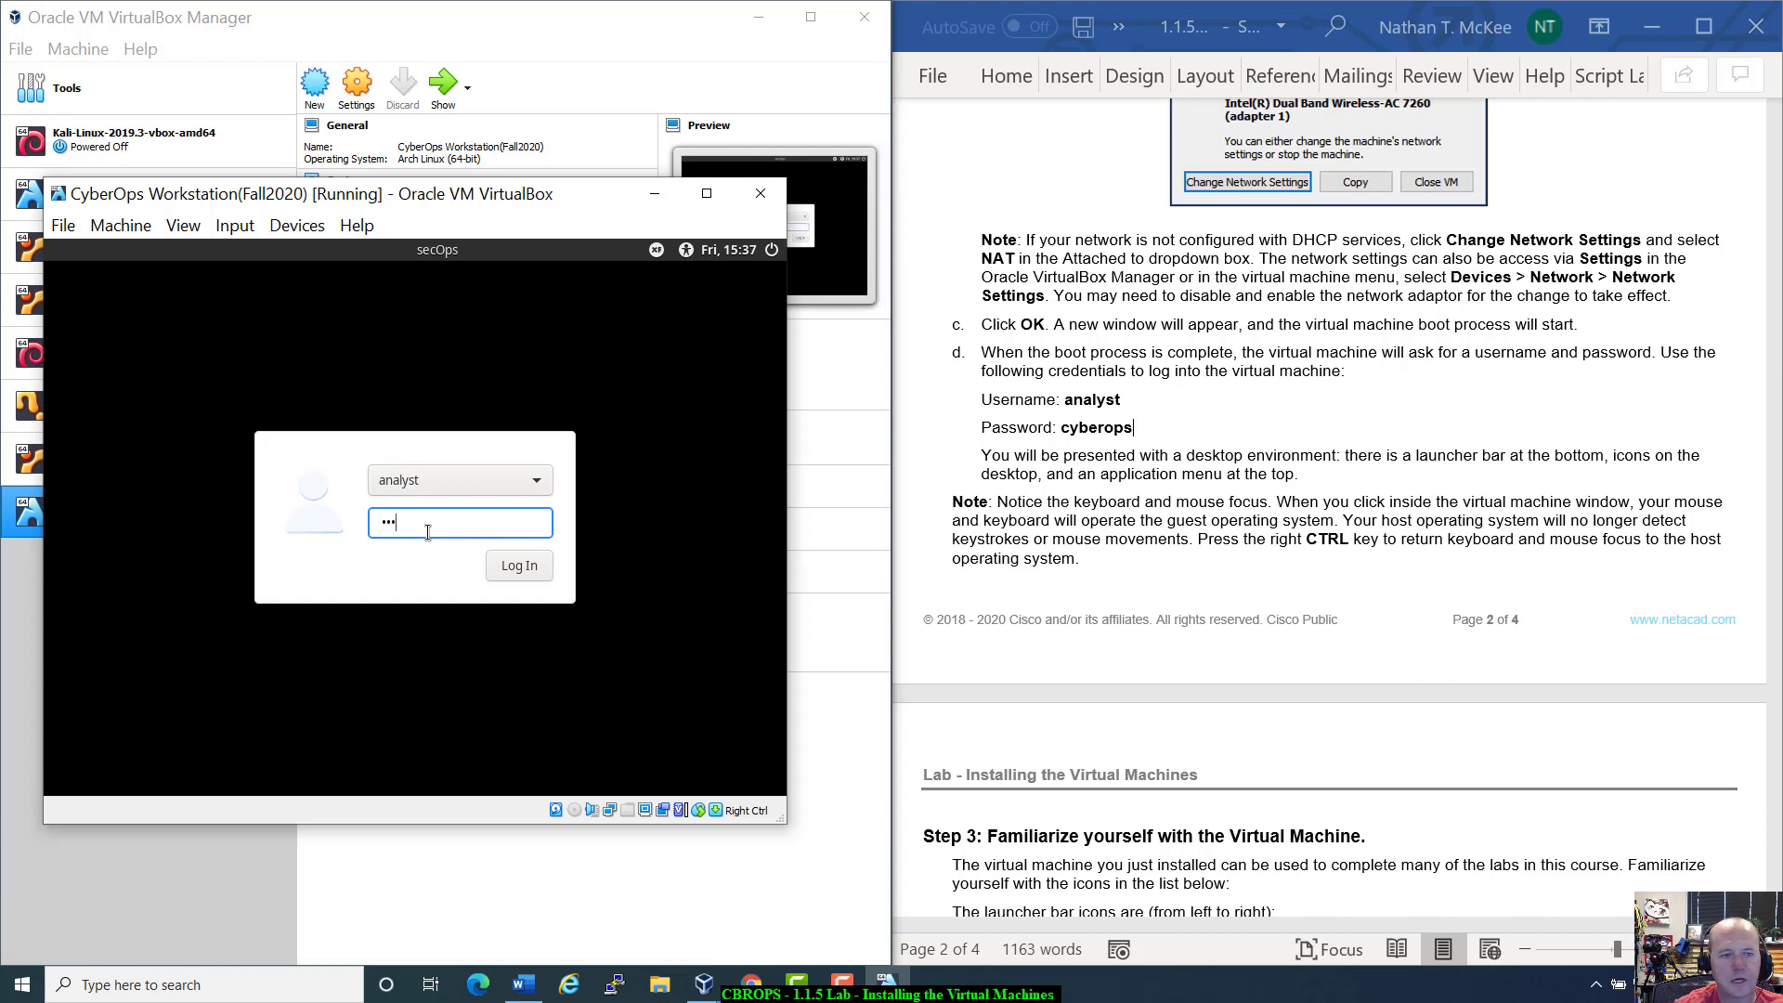
pyautogui.write('er')
pyautogui.press('BackSpace')
pyautogui.press('BackSpace')
pyautogui.press('BackSpace')
pyautogui.press('BackSpace')
pyautogui.press('BackSpace')
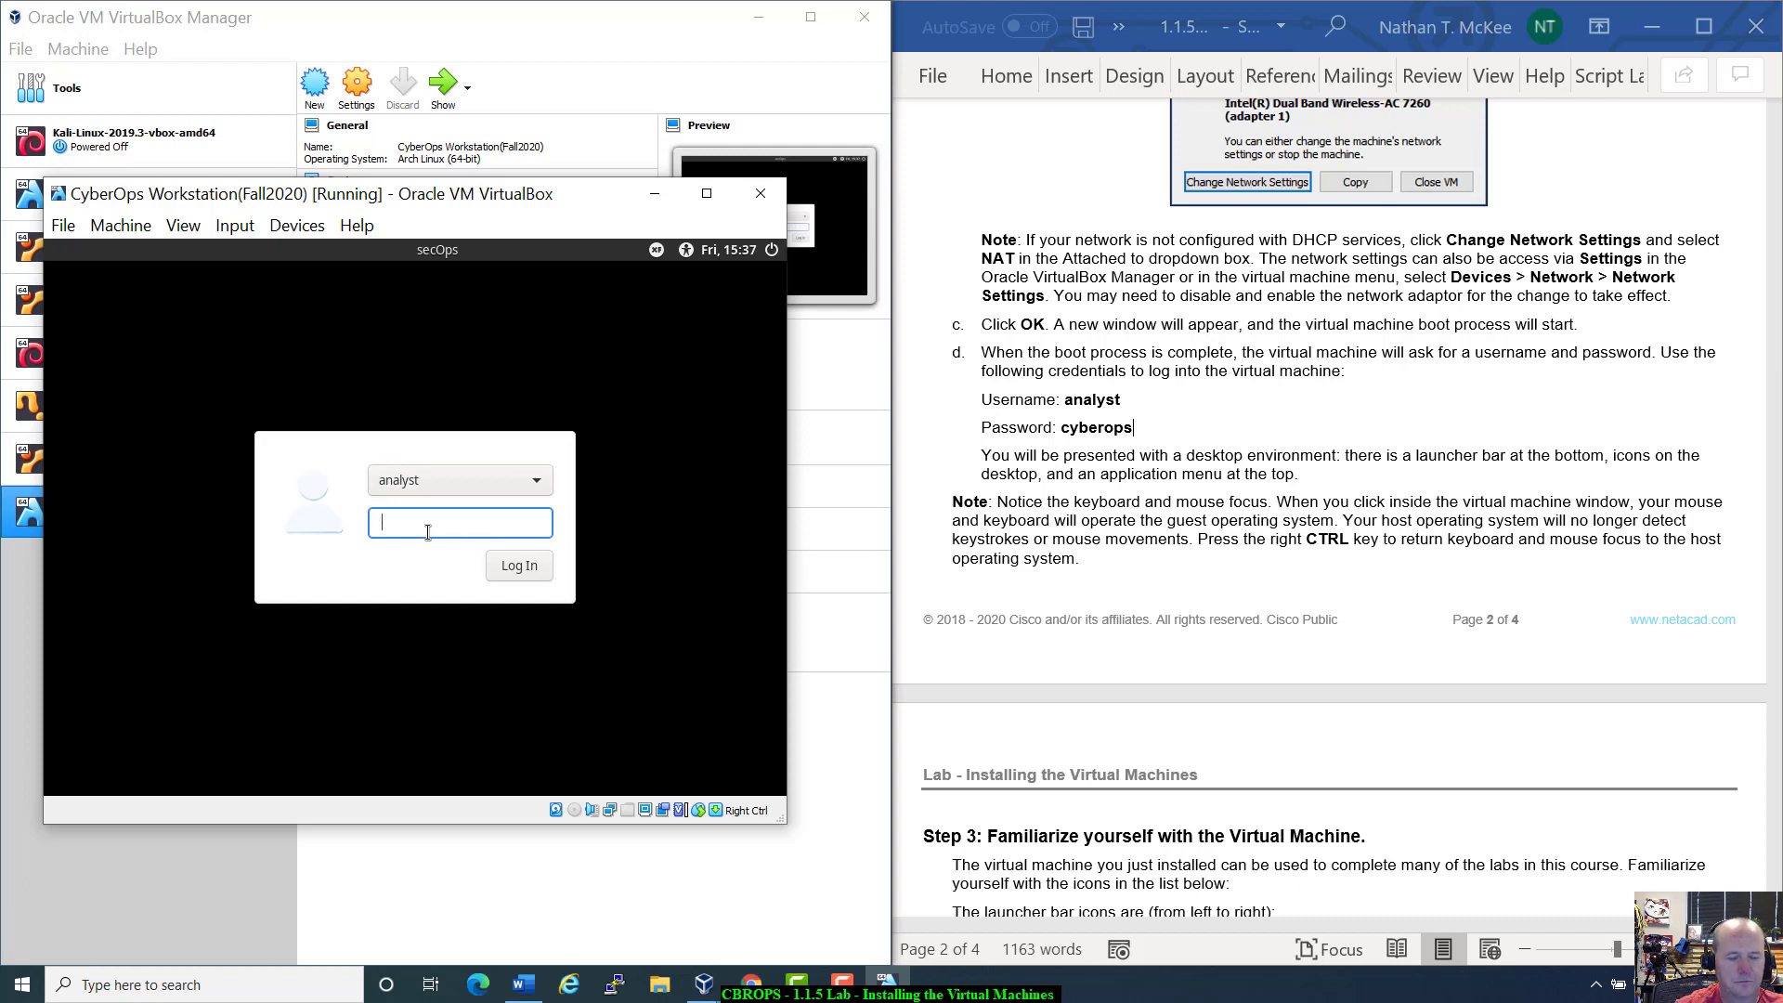
pyautogui.write('cyberops')
pyautogui.press('Return')
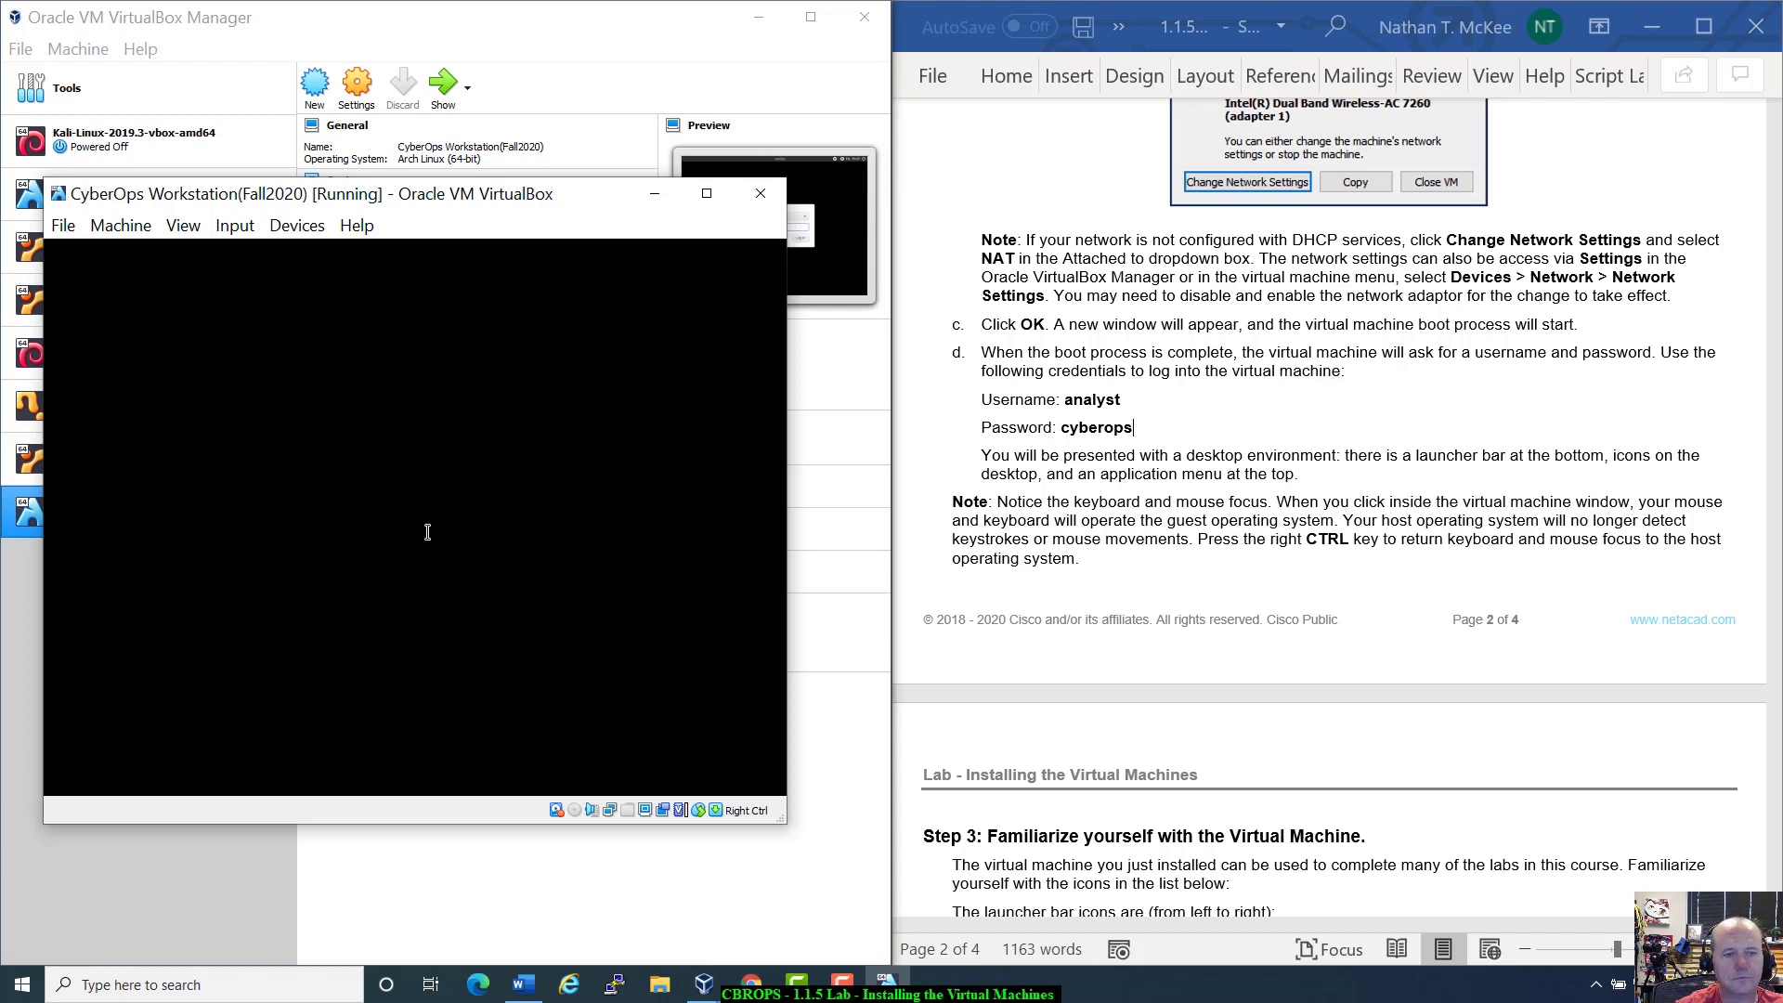
# Return to the lab's desktop environment description and move the running virtual machine's window to uncover more of the instructions.
pyautogui.click(1140, 455)
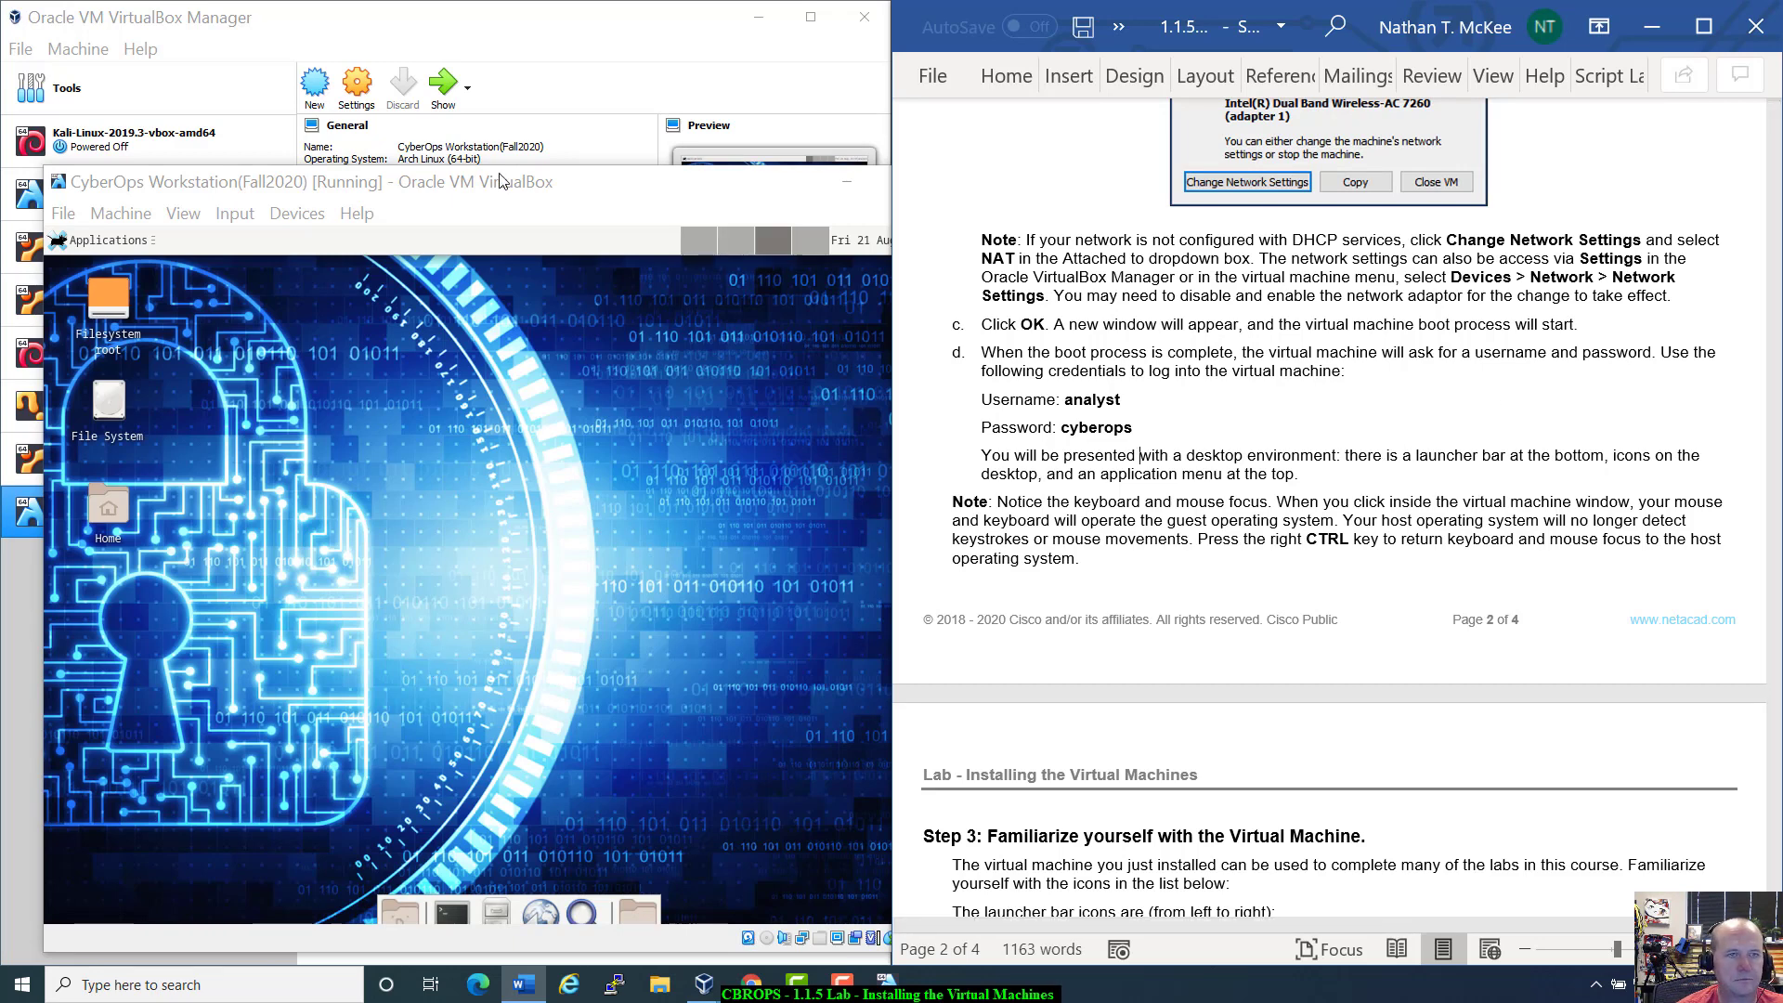
pyautogui.moveTo(483, 188); pyautogui.dragTo(490, 78)
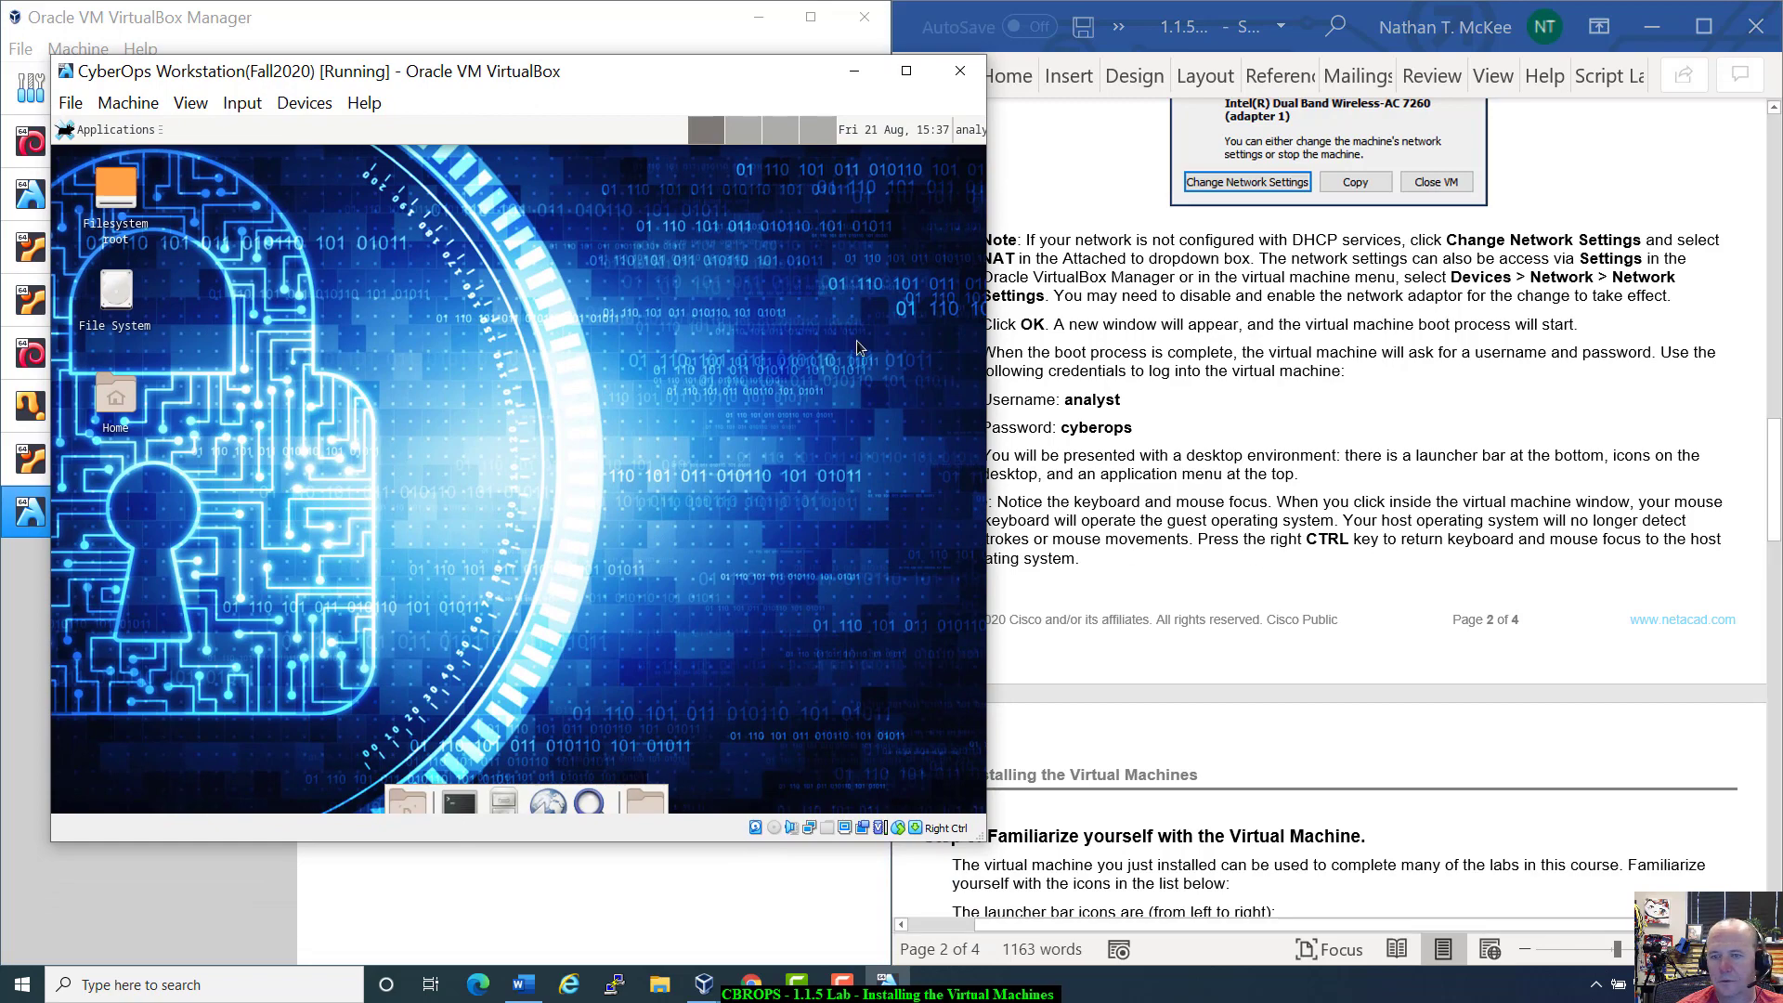
pyautogui.moveTo(789, 78); pyautogui.dragTo(748, 71)
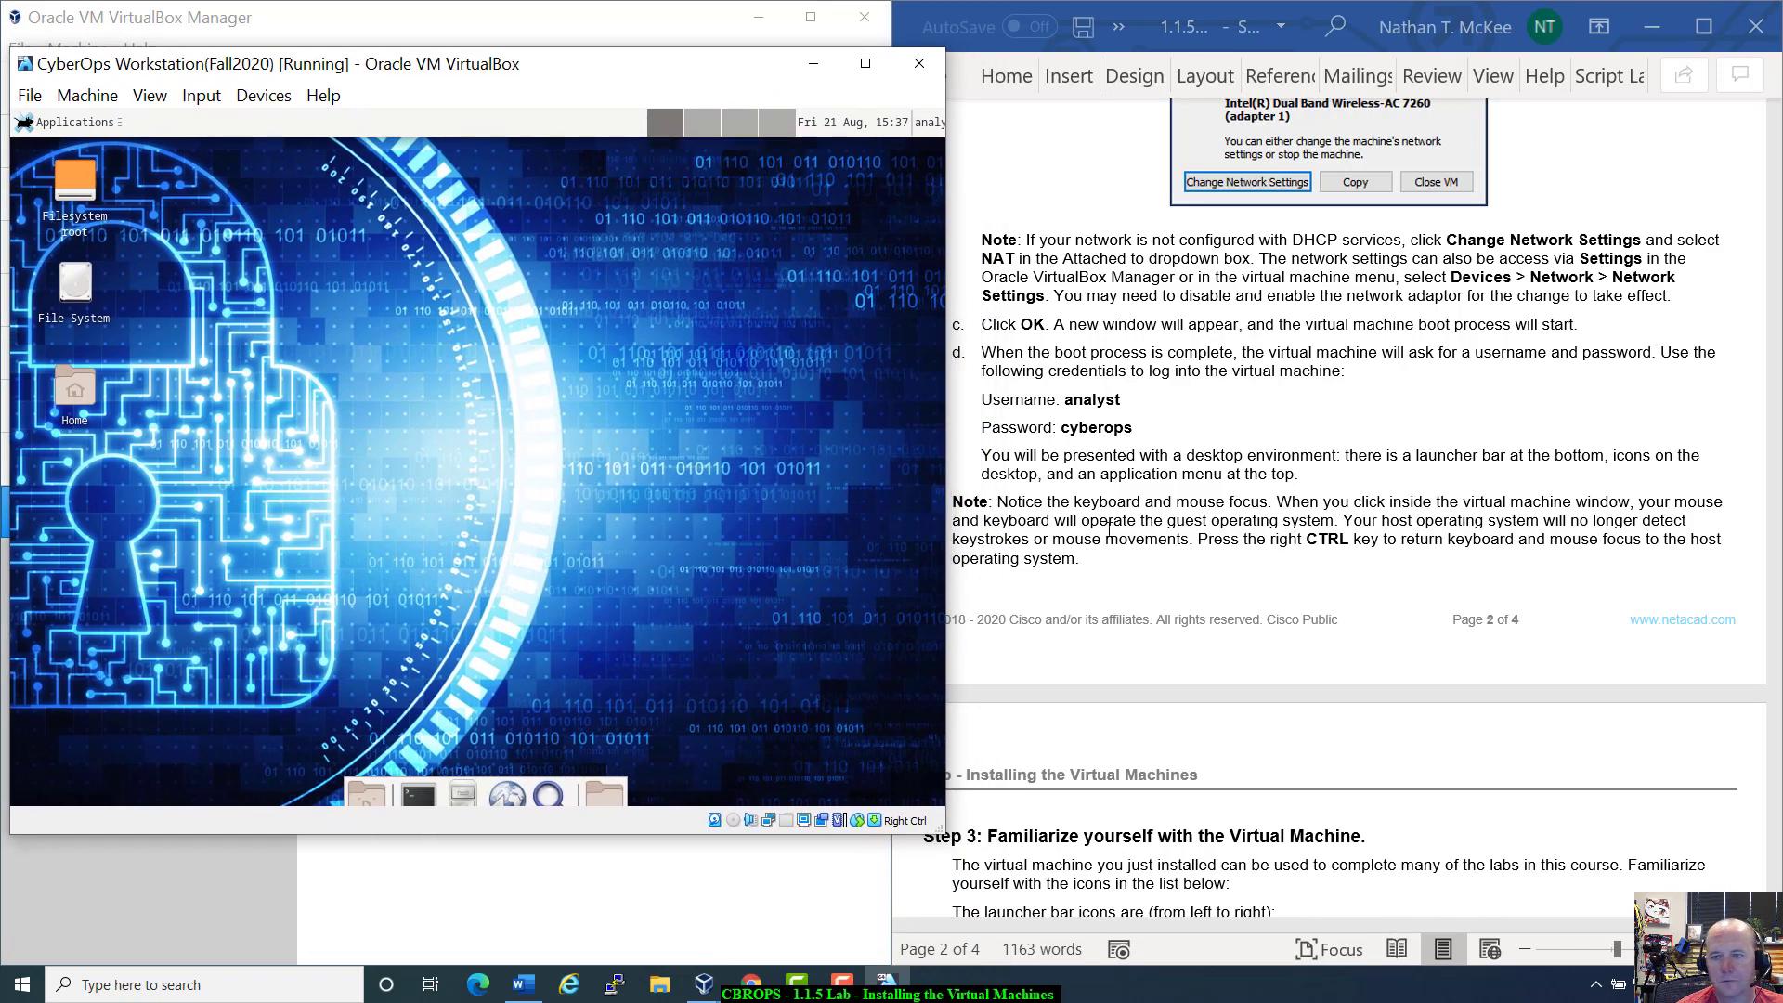
# Look over the guest's applications list and alternate focus between the virtual machine and the lab document, as the focus note describes.
pyautogui.click(74, 122)
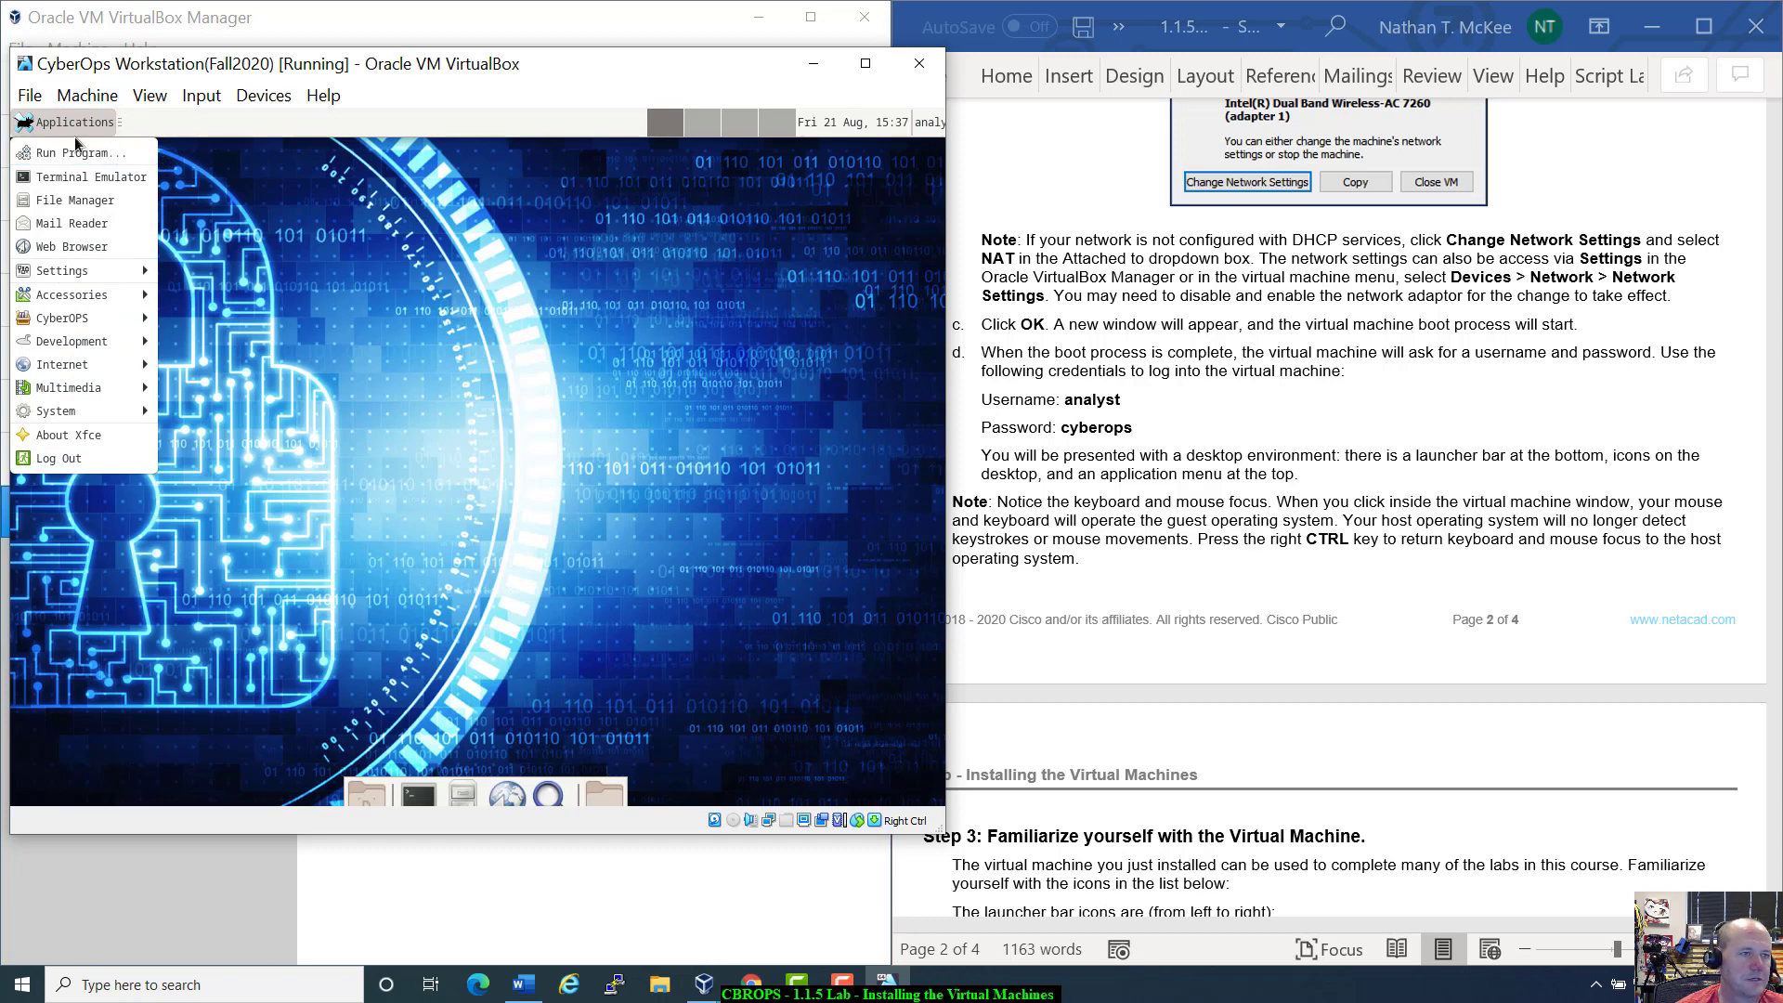
pyautogui.click(202, 509)
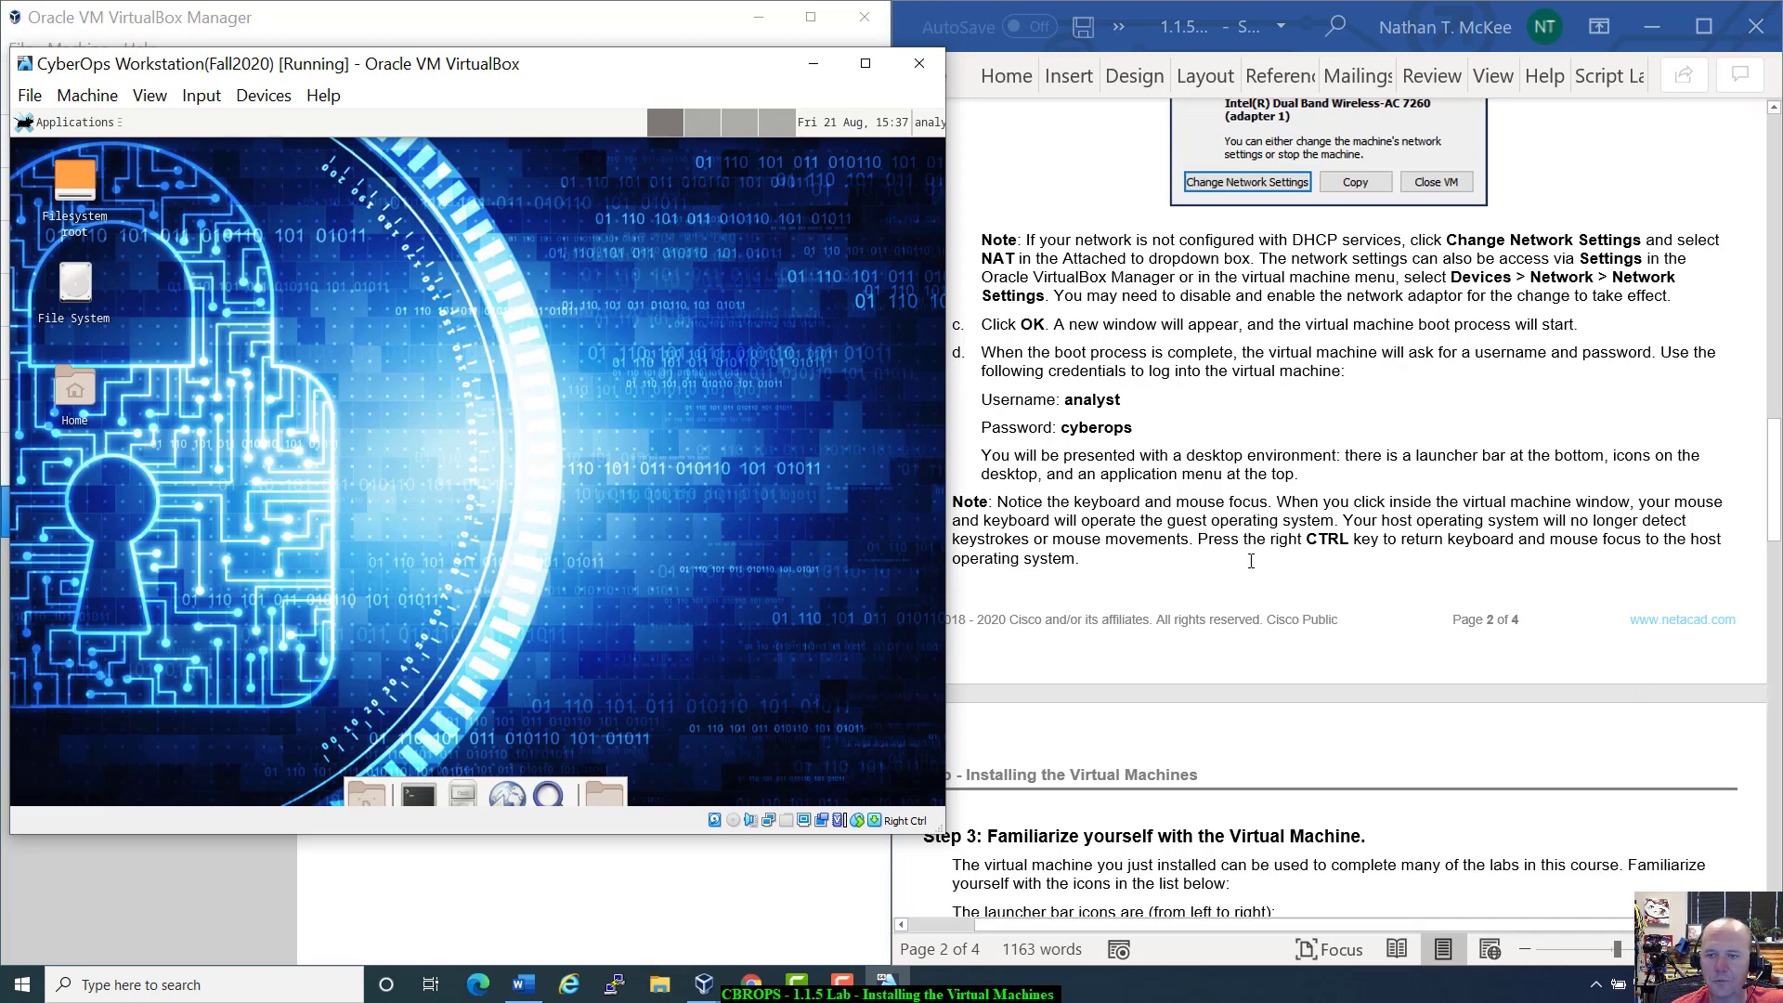
pyautogui.click(1410, 506)
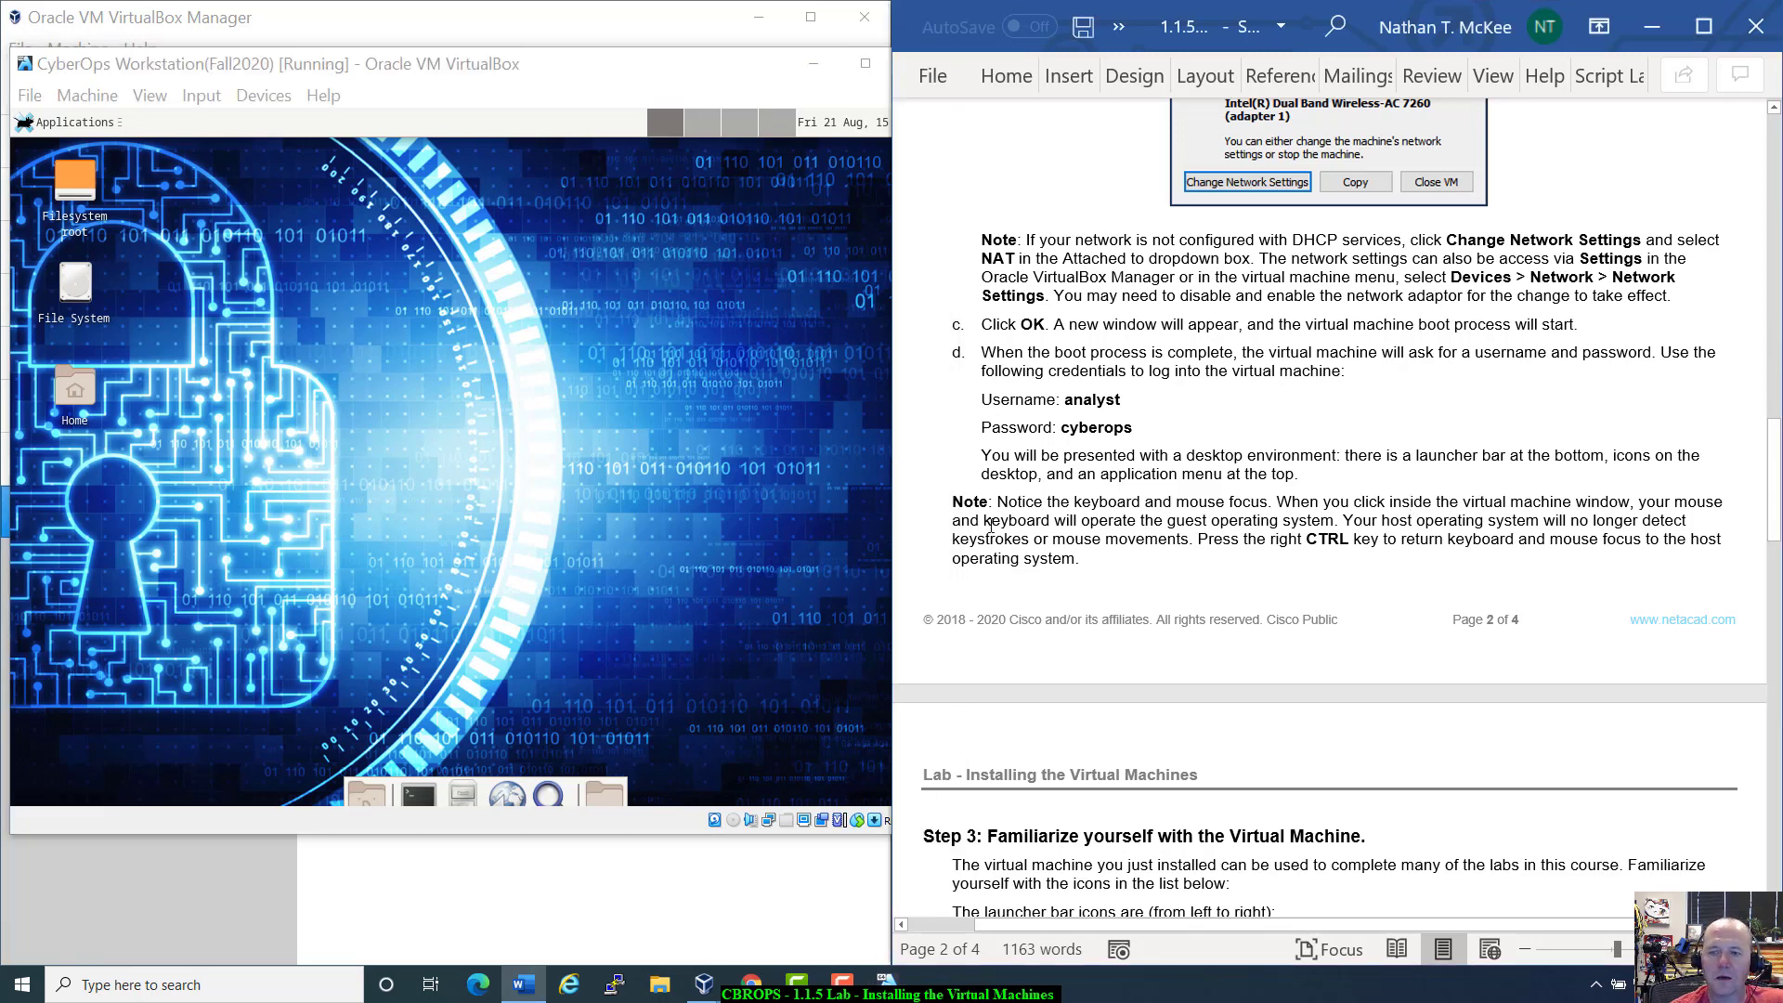
pyautogui.click(562, 433)
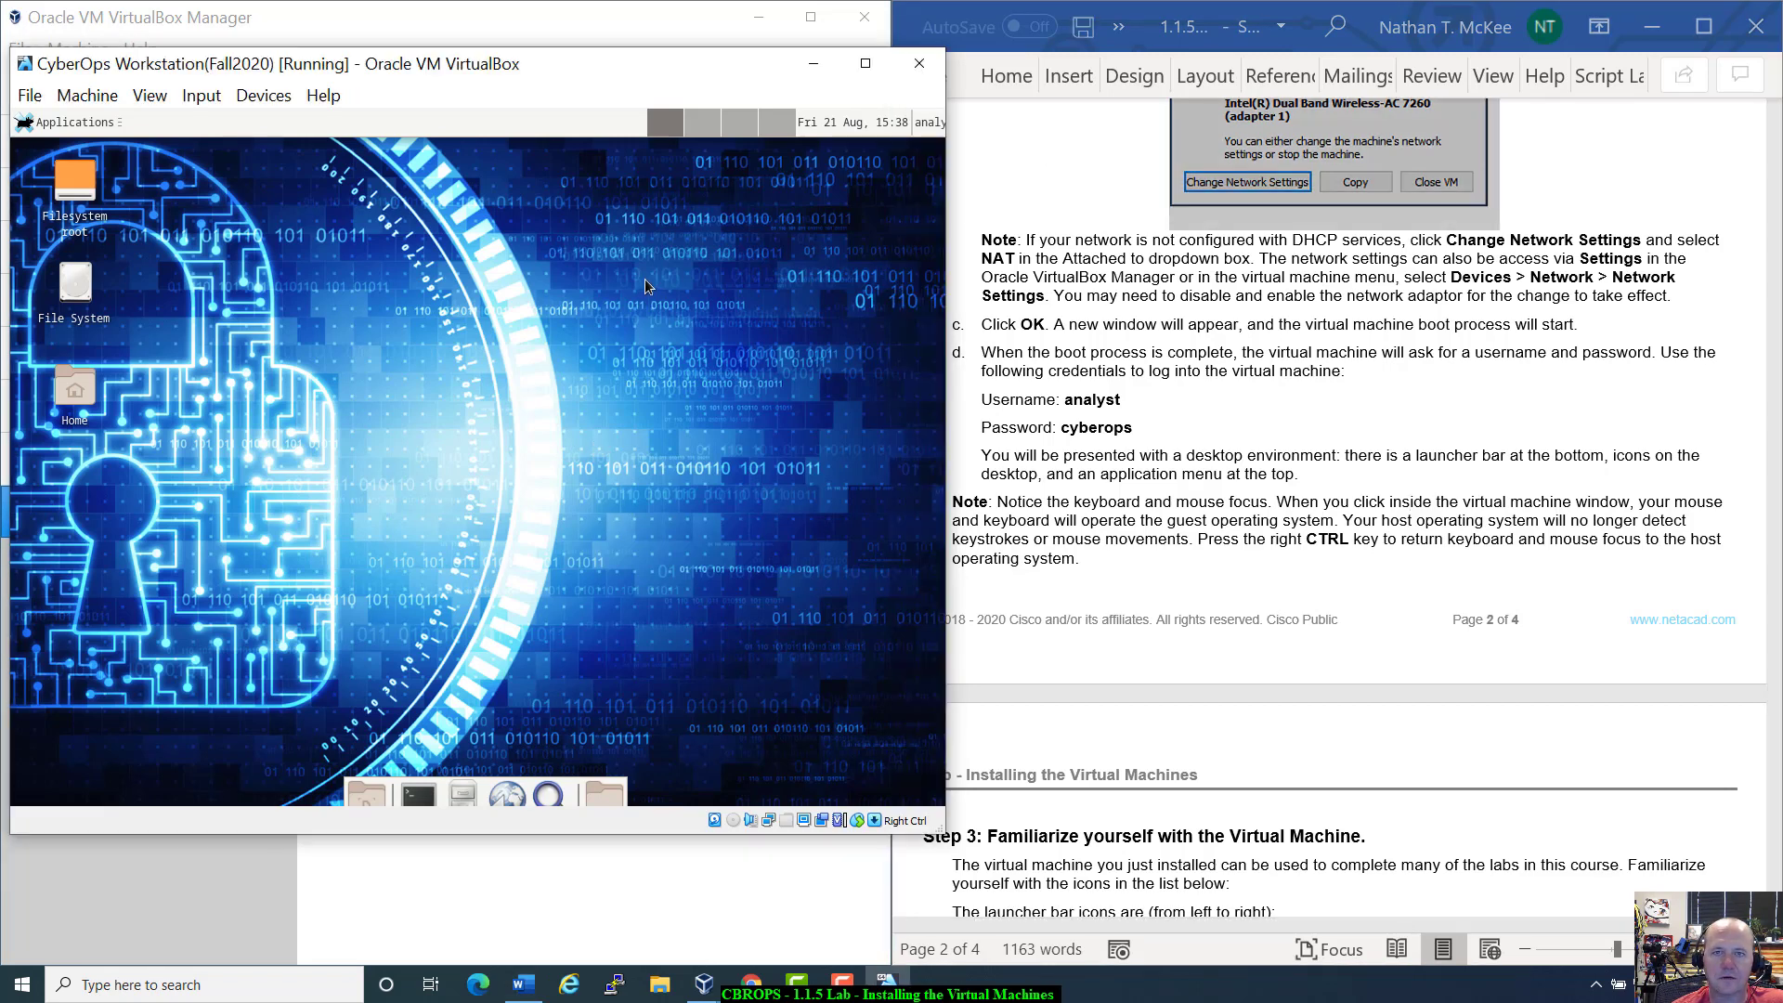
pyautogui.click(1042, 181)
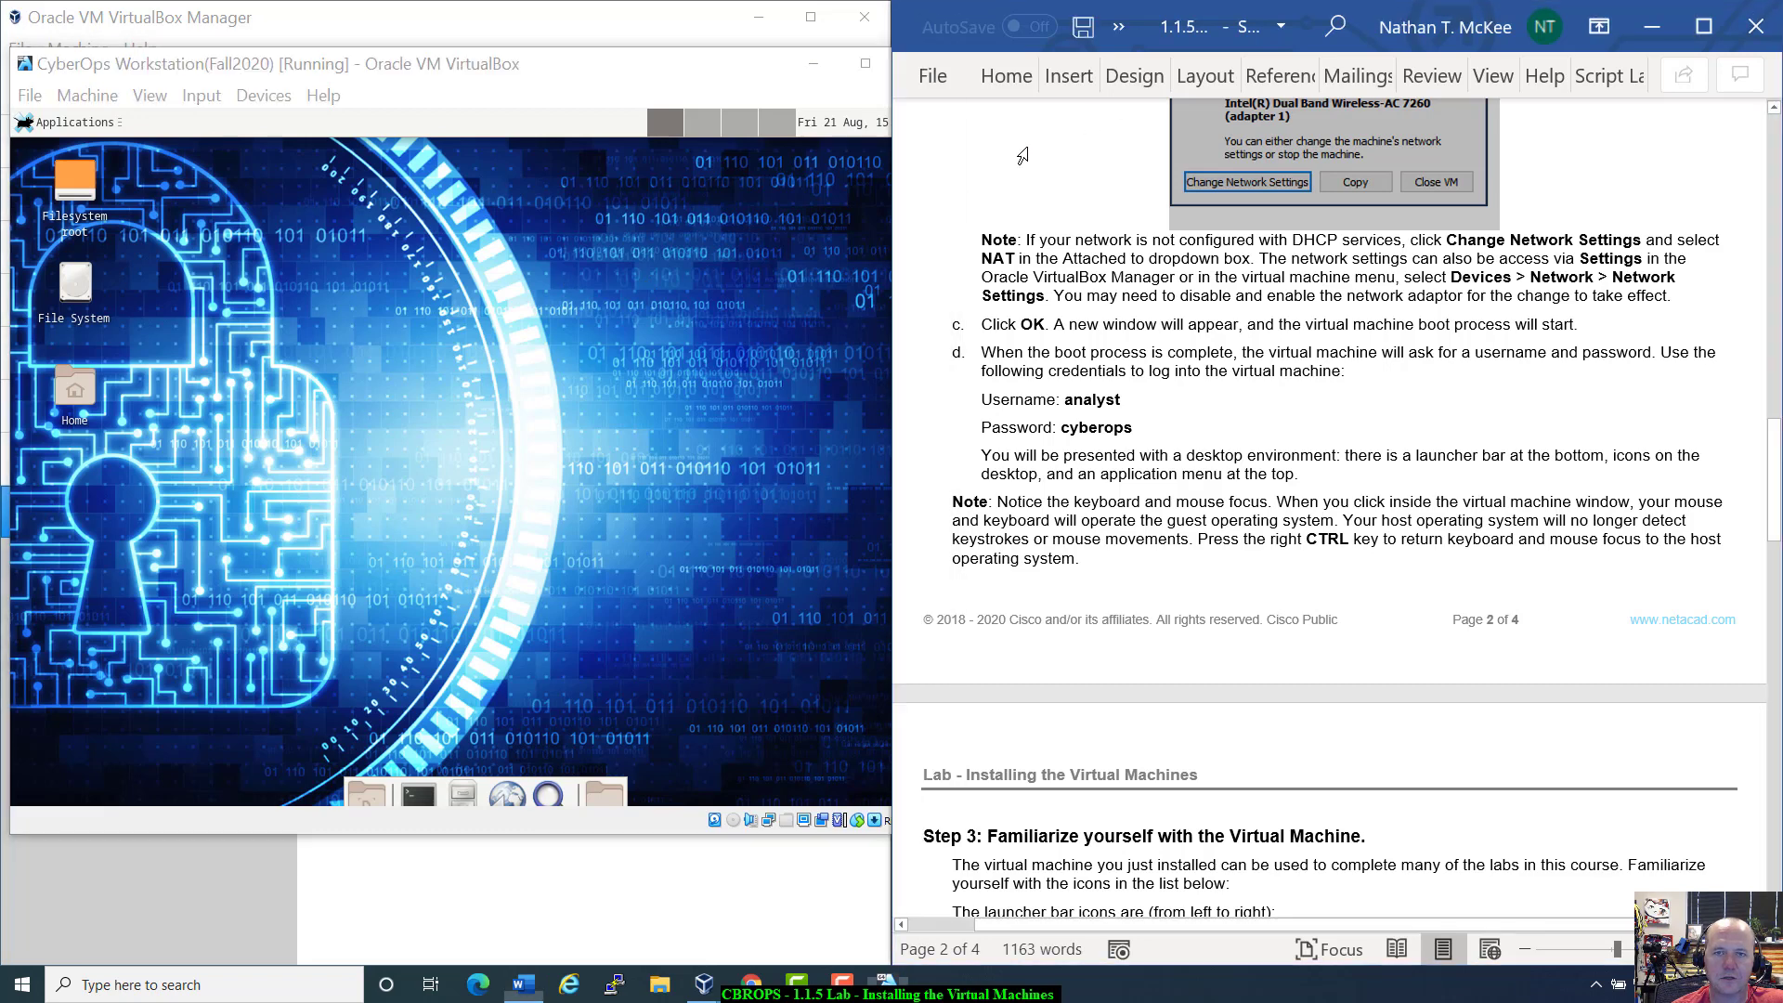
pyautogui.click(565, 228)
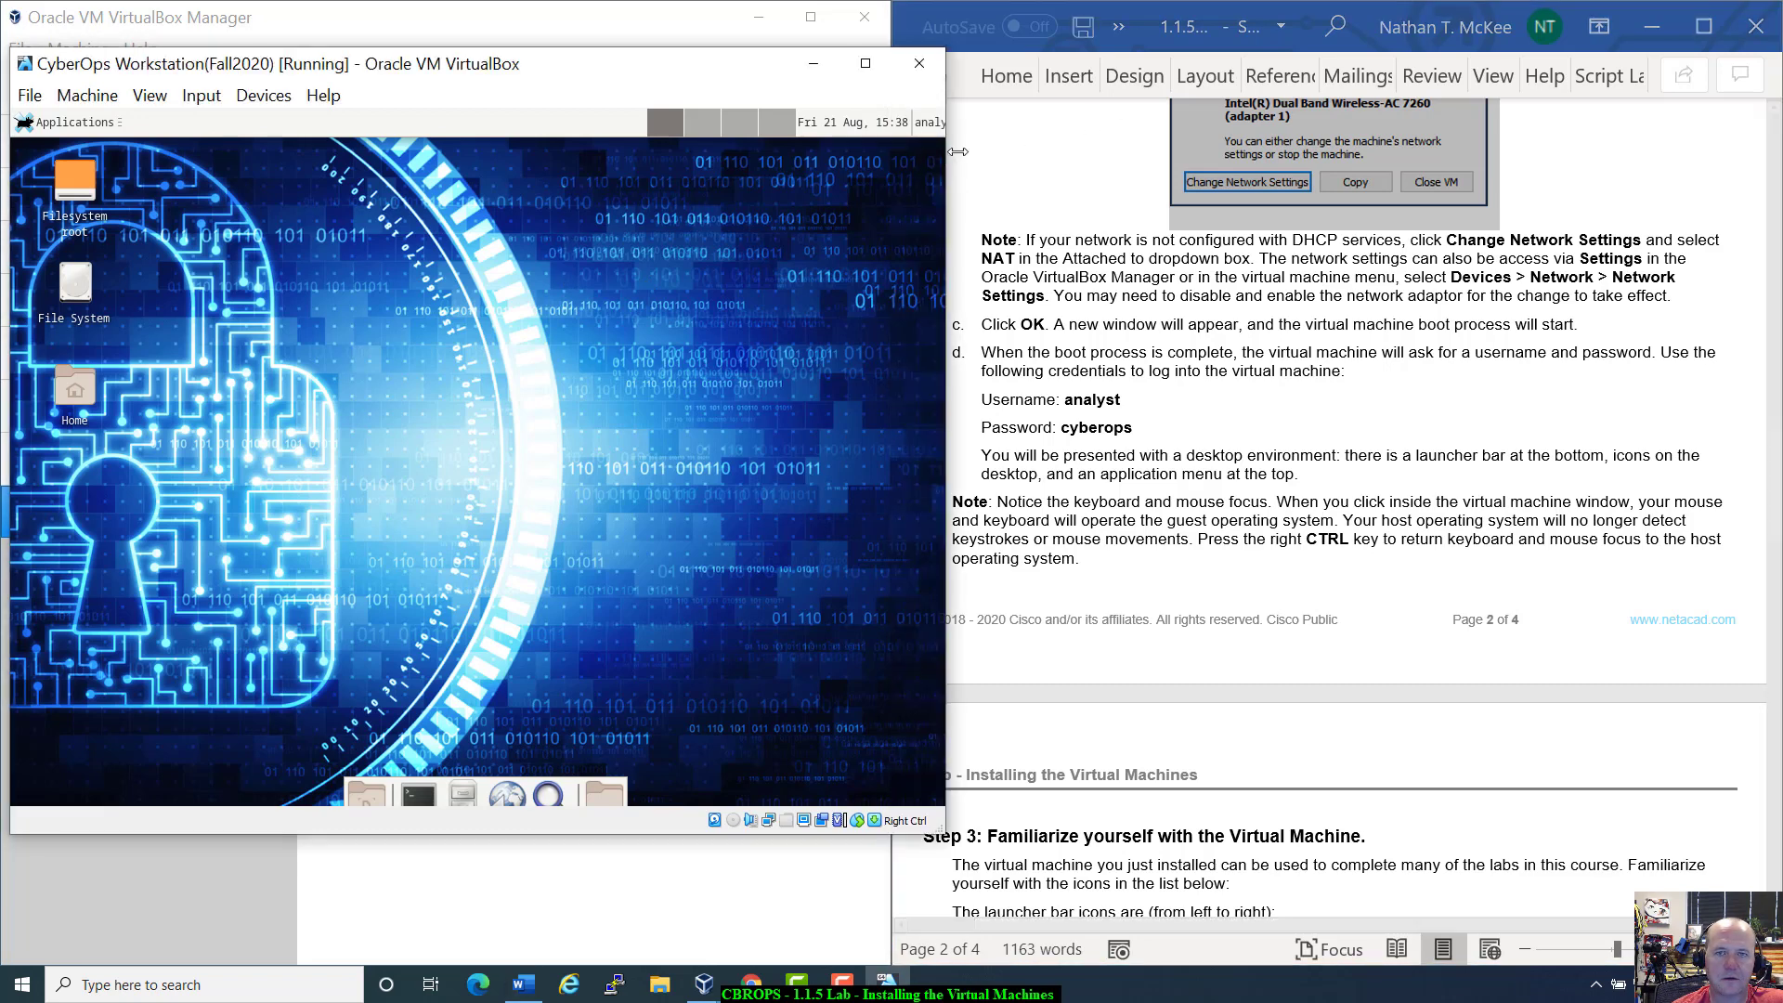
pyautogui.click(996, 156)
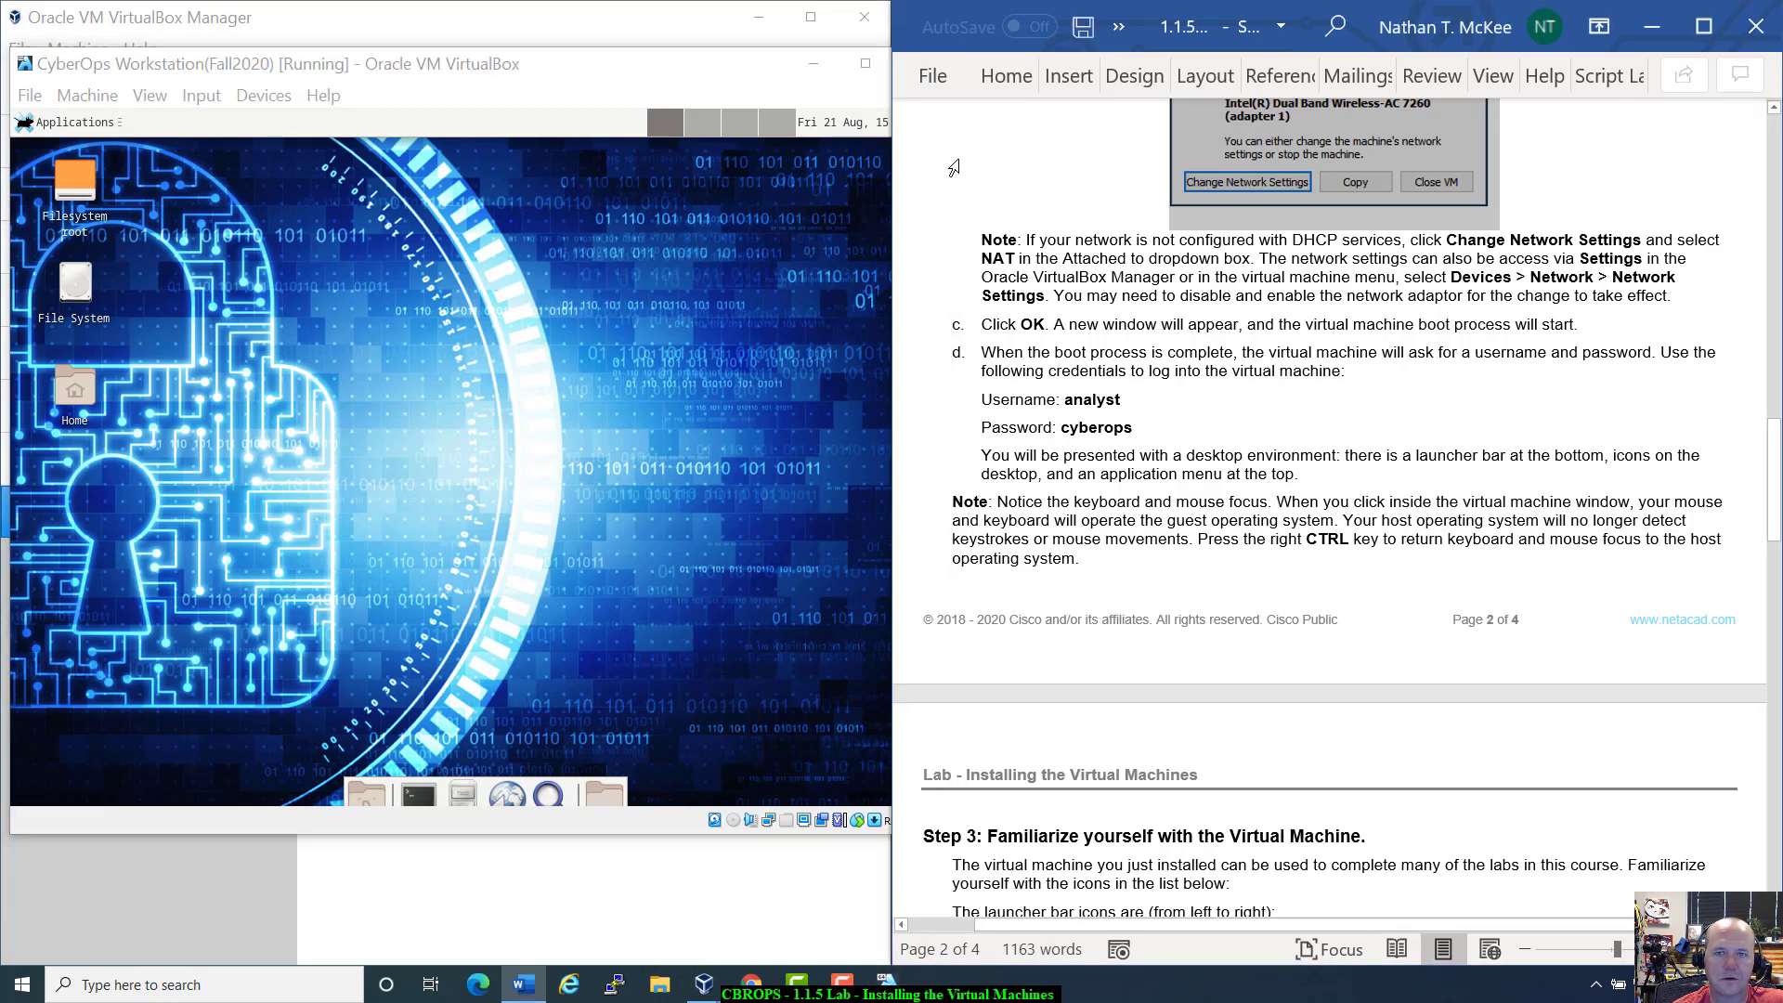
pyautogui.click(845, 188)
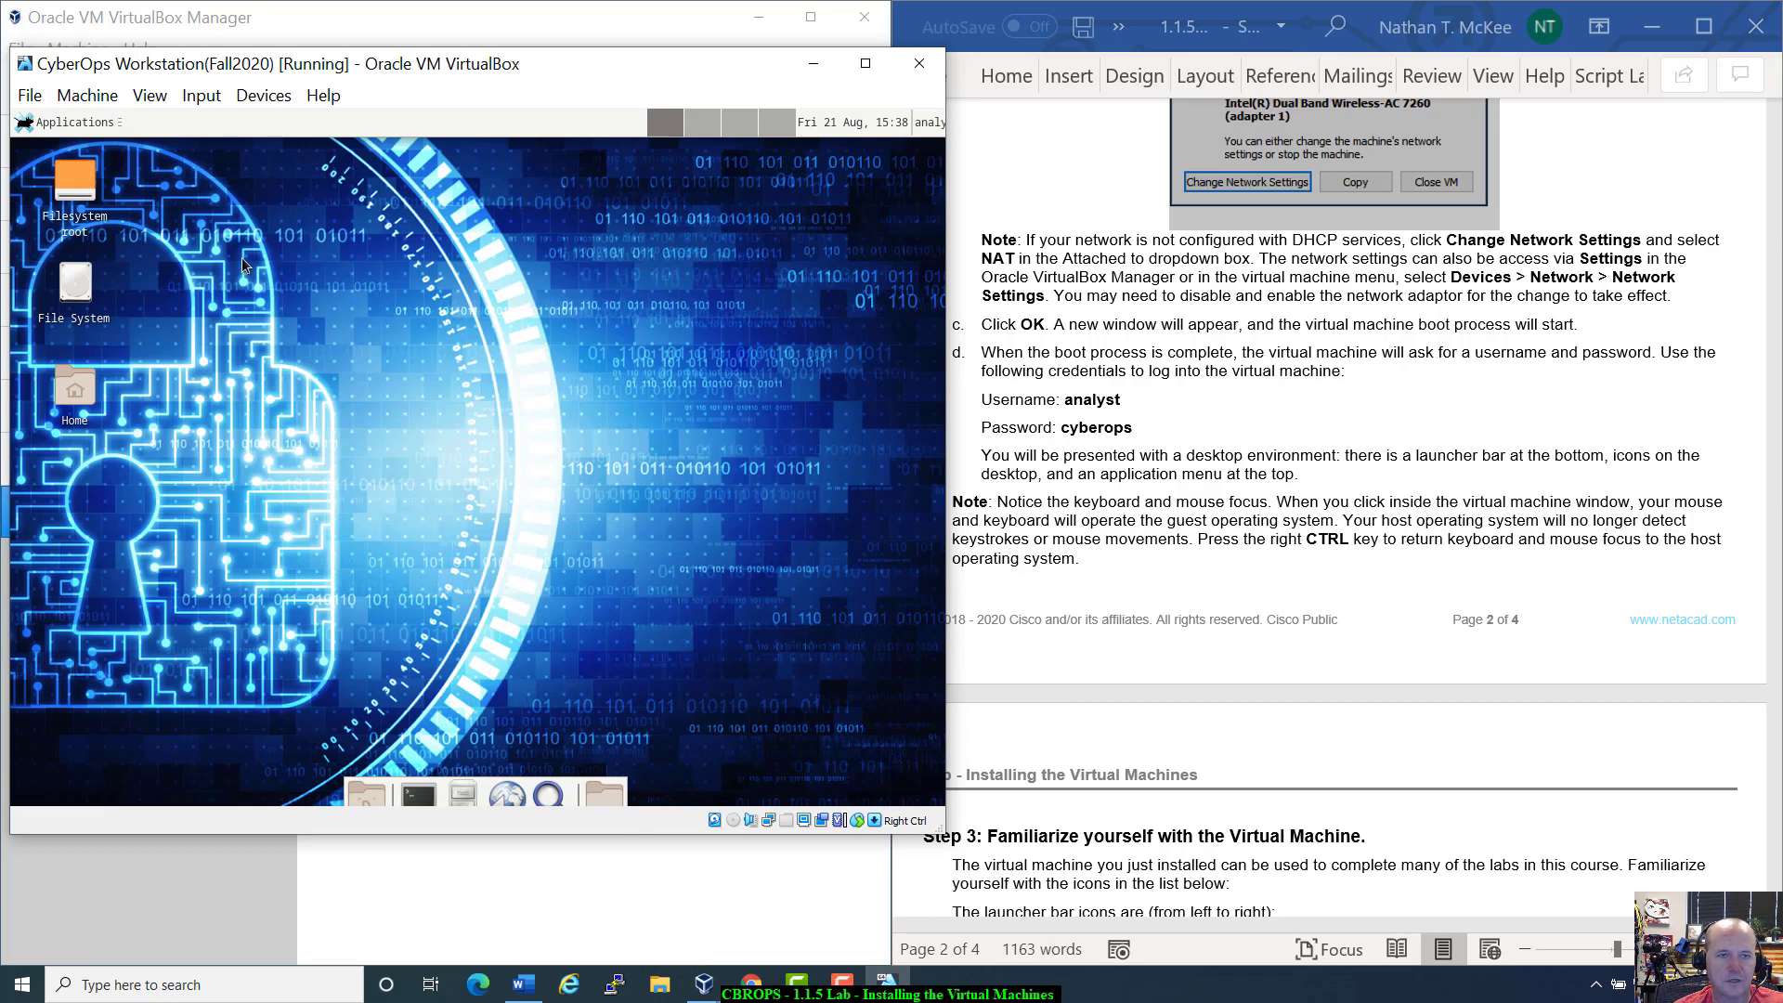
pyautogui.click(1150, 364)
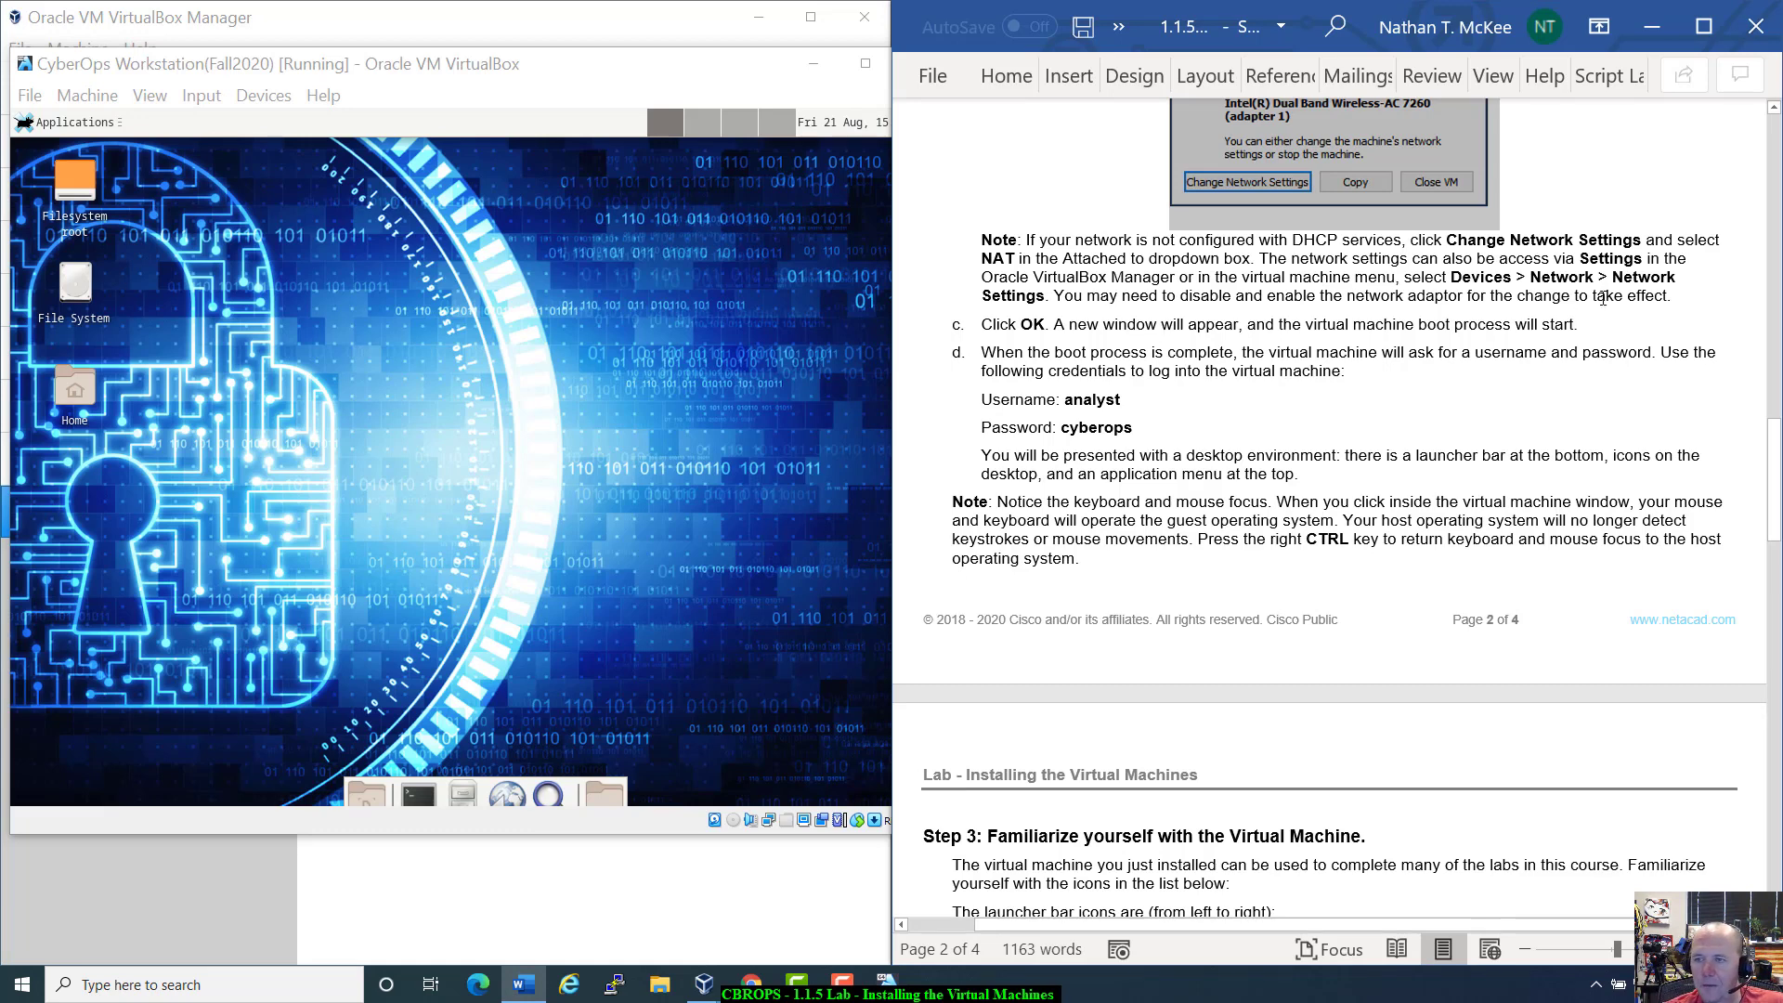
# Bring up Step 3 of the lab document and arrange the virtual machine's window side by side with it.
pyautogui.scroll(-7, 1310, 409)
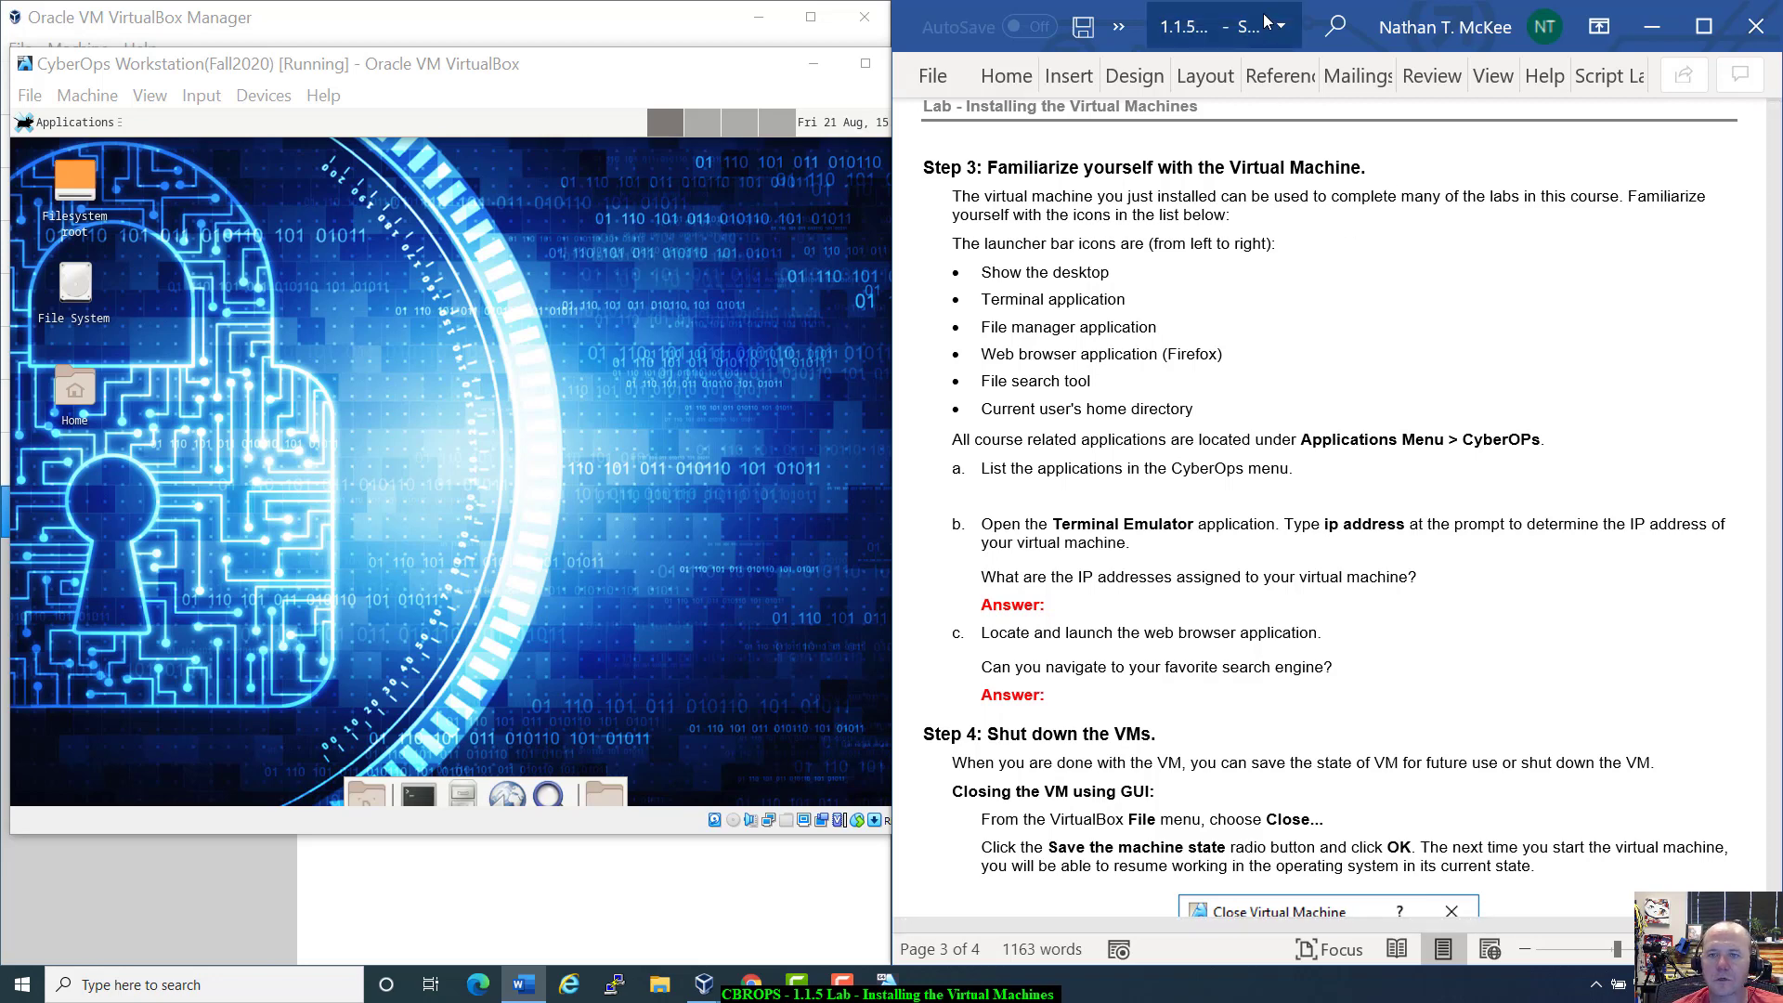
pyautogui.moveTo(1265, 37); pyautogui.dragTo(1782, 239)
pyautogui.click(181, 264)
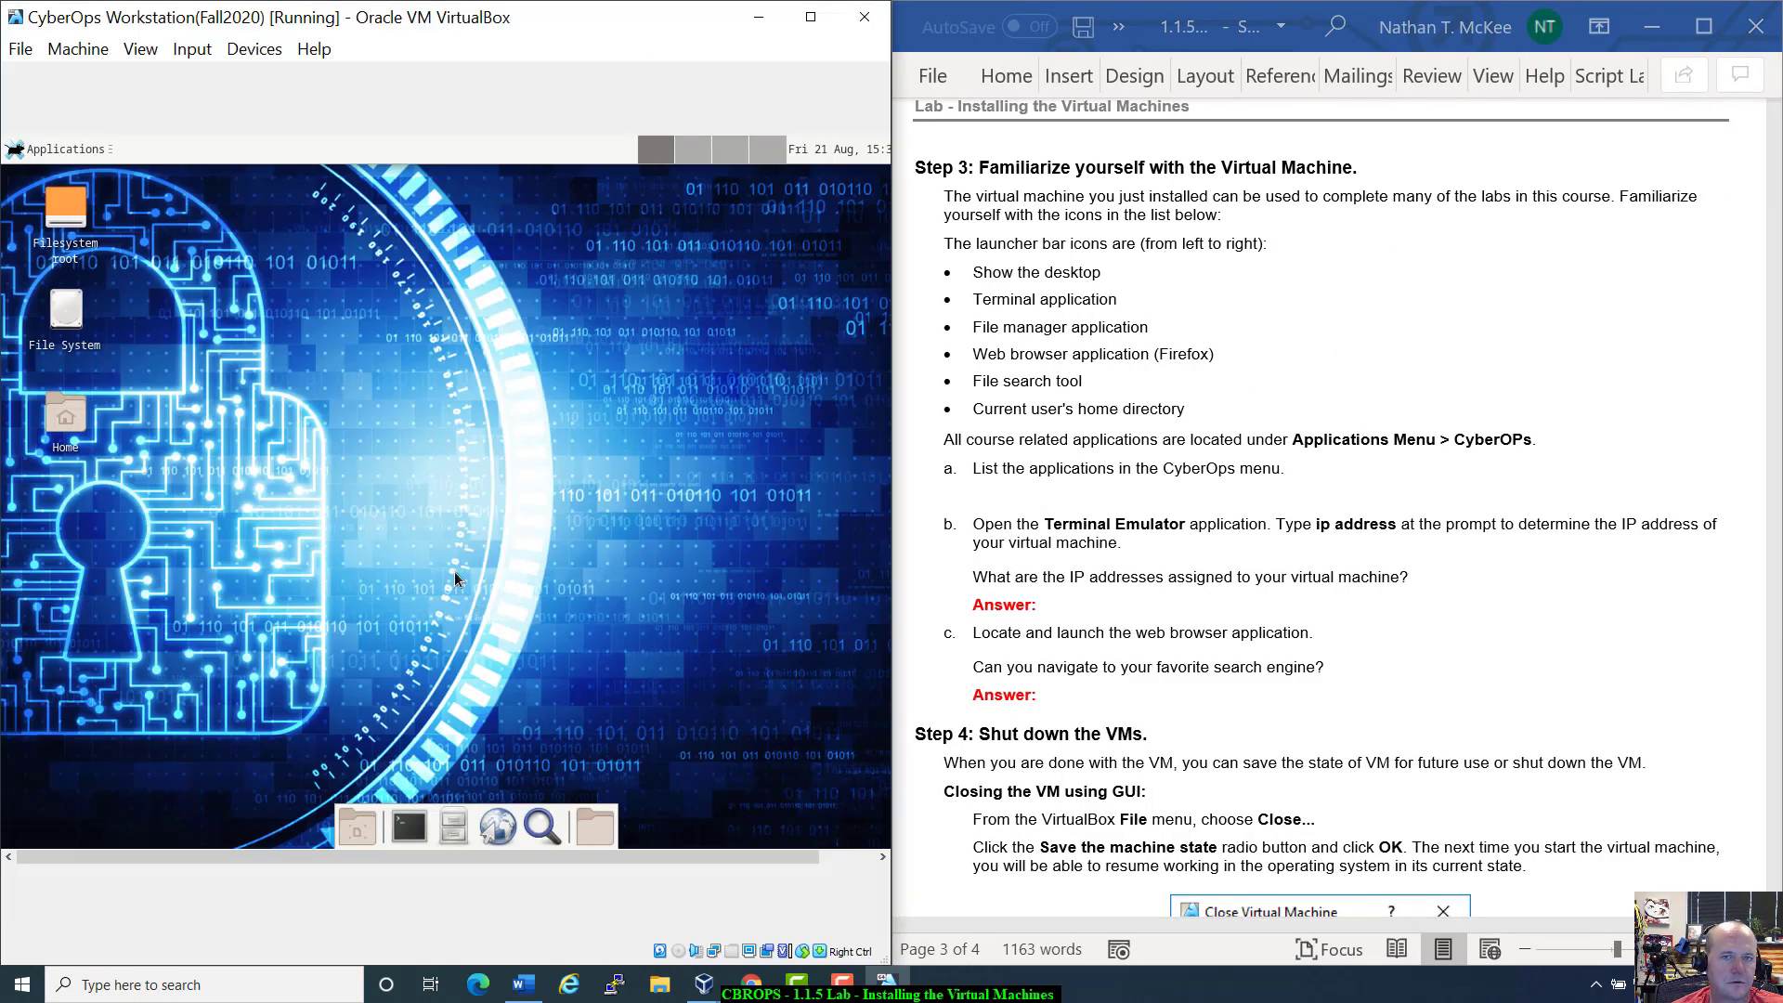
# Open the Terminal Emulator in the virtual machine and move its window clear of the desktop icons.
pyautogui.click(47, 149)
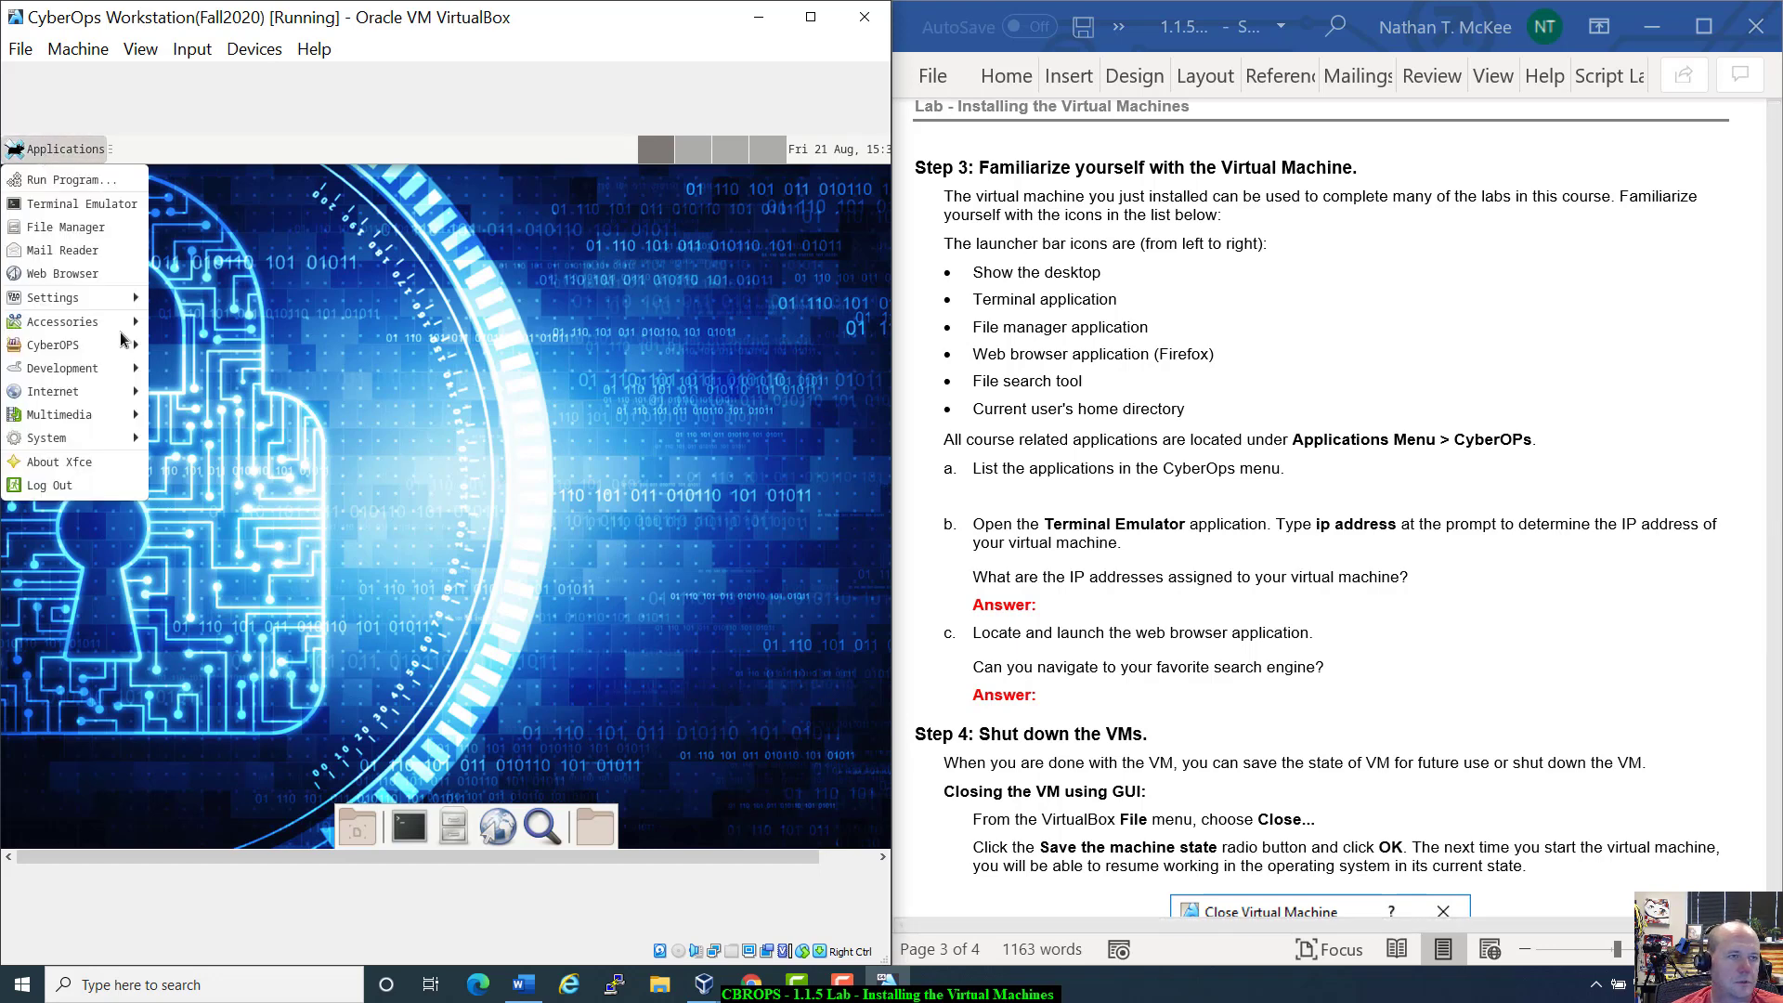
pyautogui.click(109, 210)
pyautogui.moveTo(376, 183); pyautogui.dragTo(505, 218)
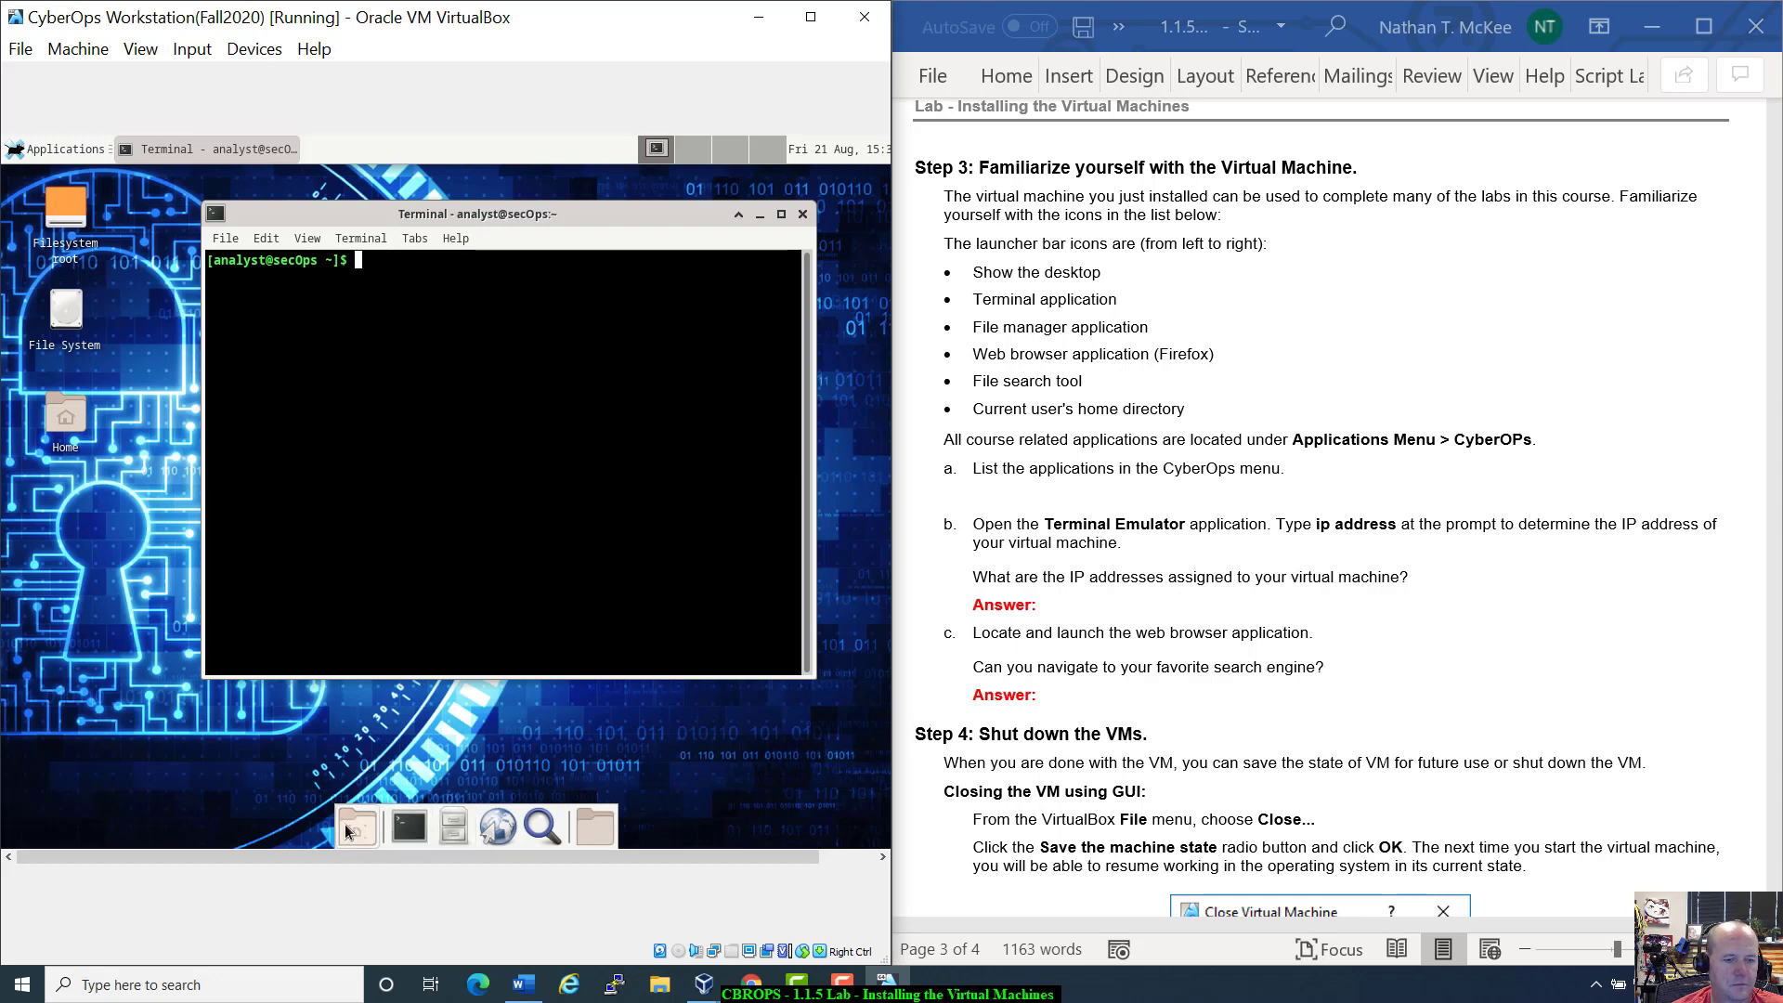
# Open the guest's file manager for a look and close it, and do the same with the Firefox web browser.
pyautogui.click(446, 835)
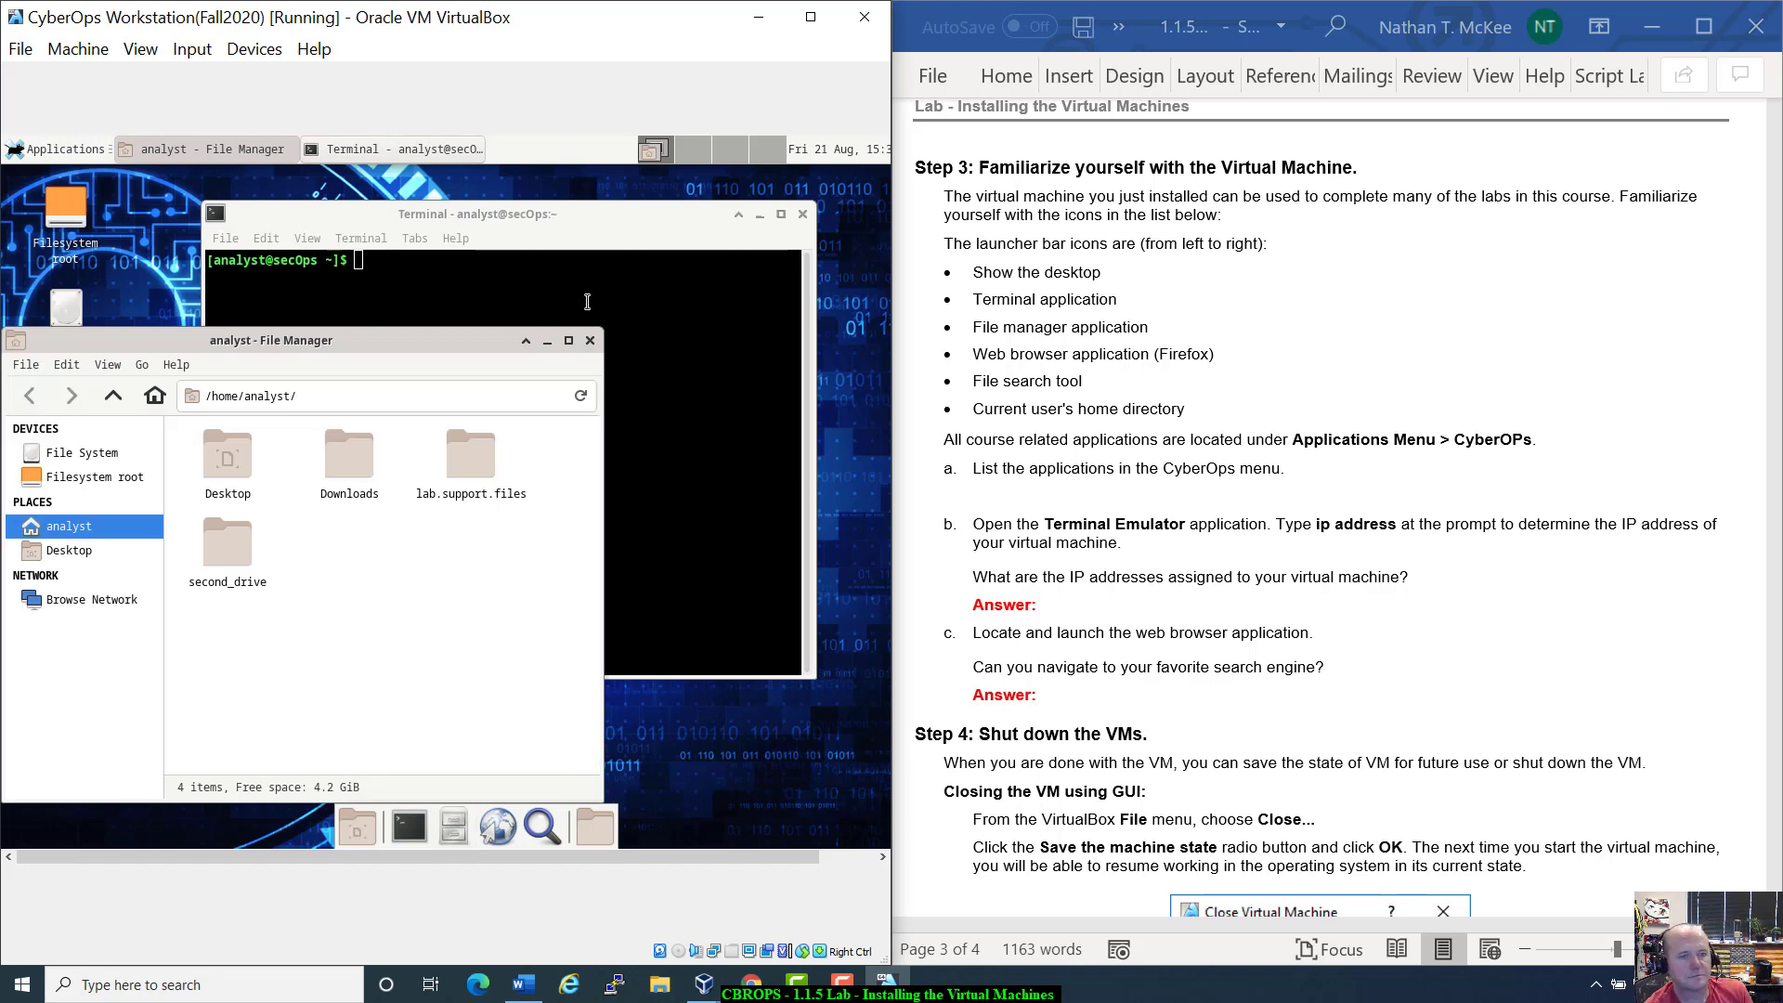
pyautogui.click(590, 341)
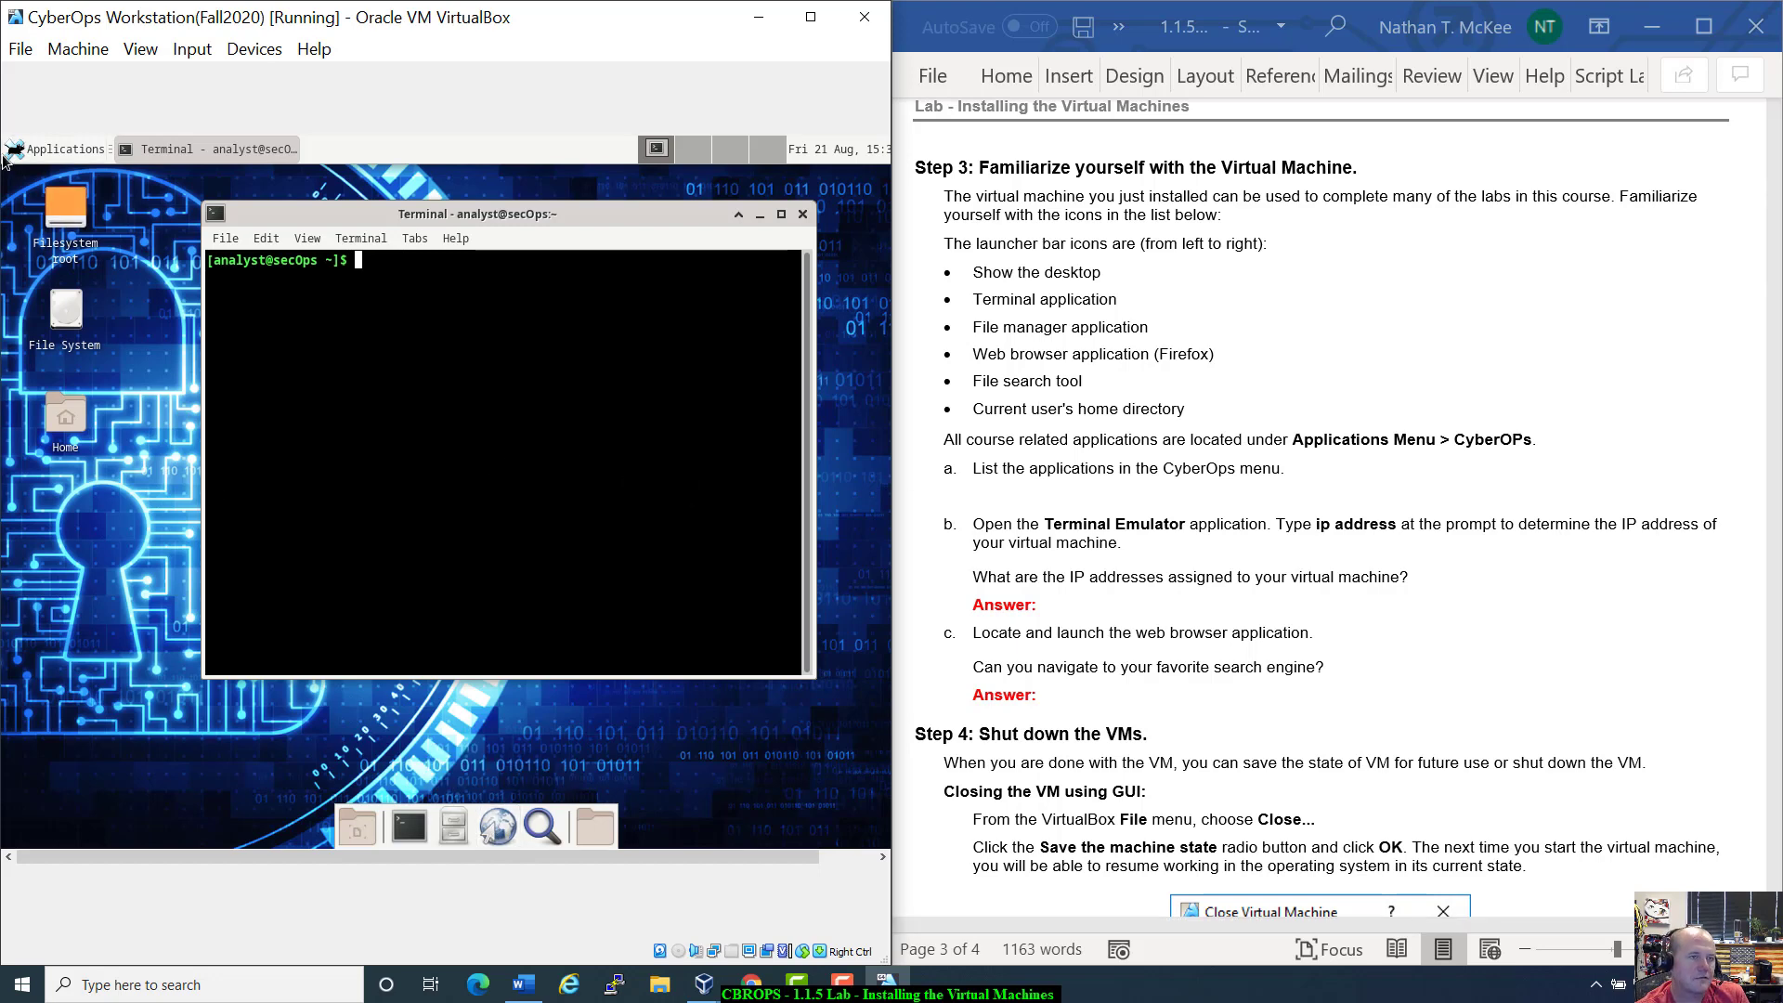
pyautogui.click(49, 151)
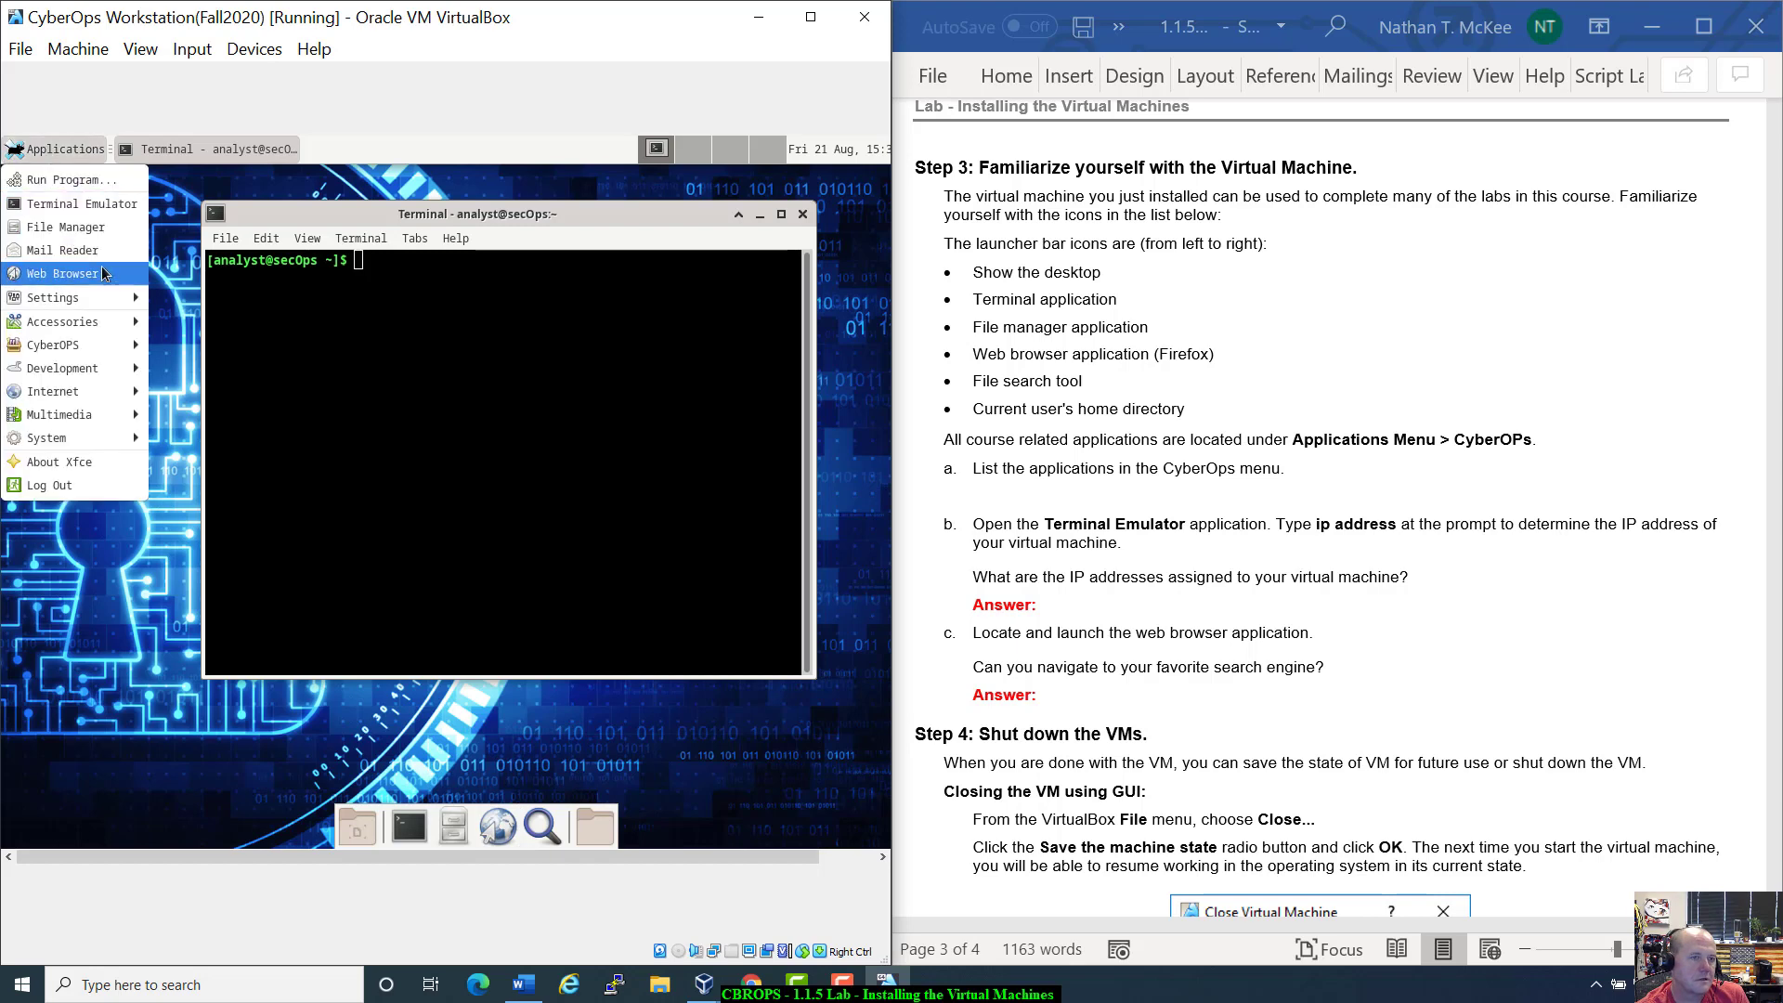
pyautogui.moveTo(105, 304)
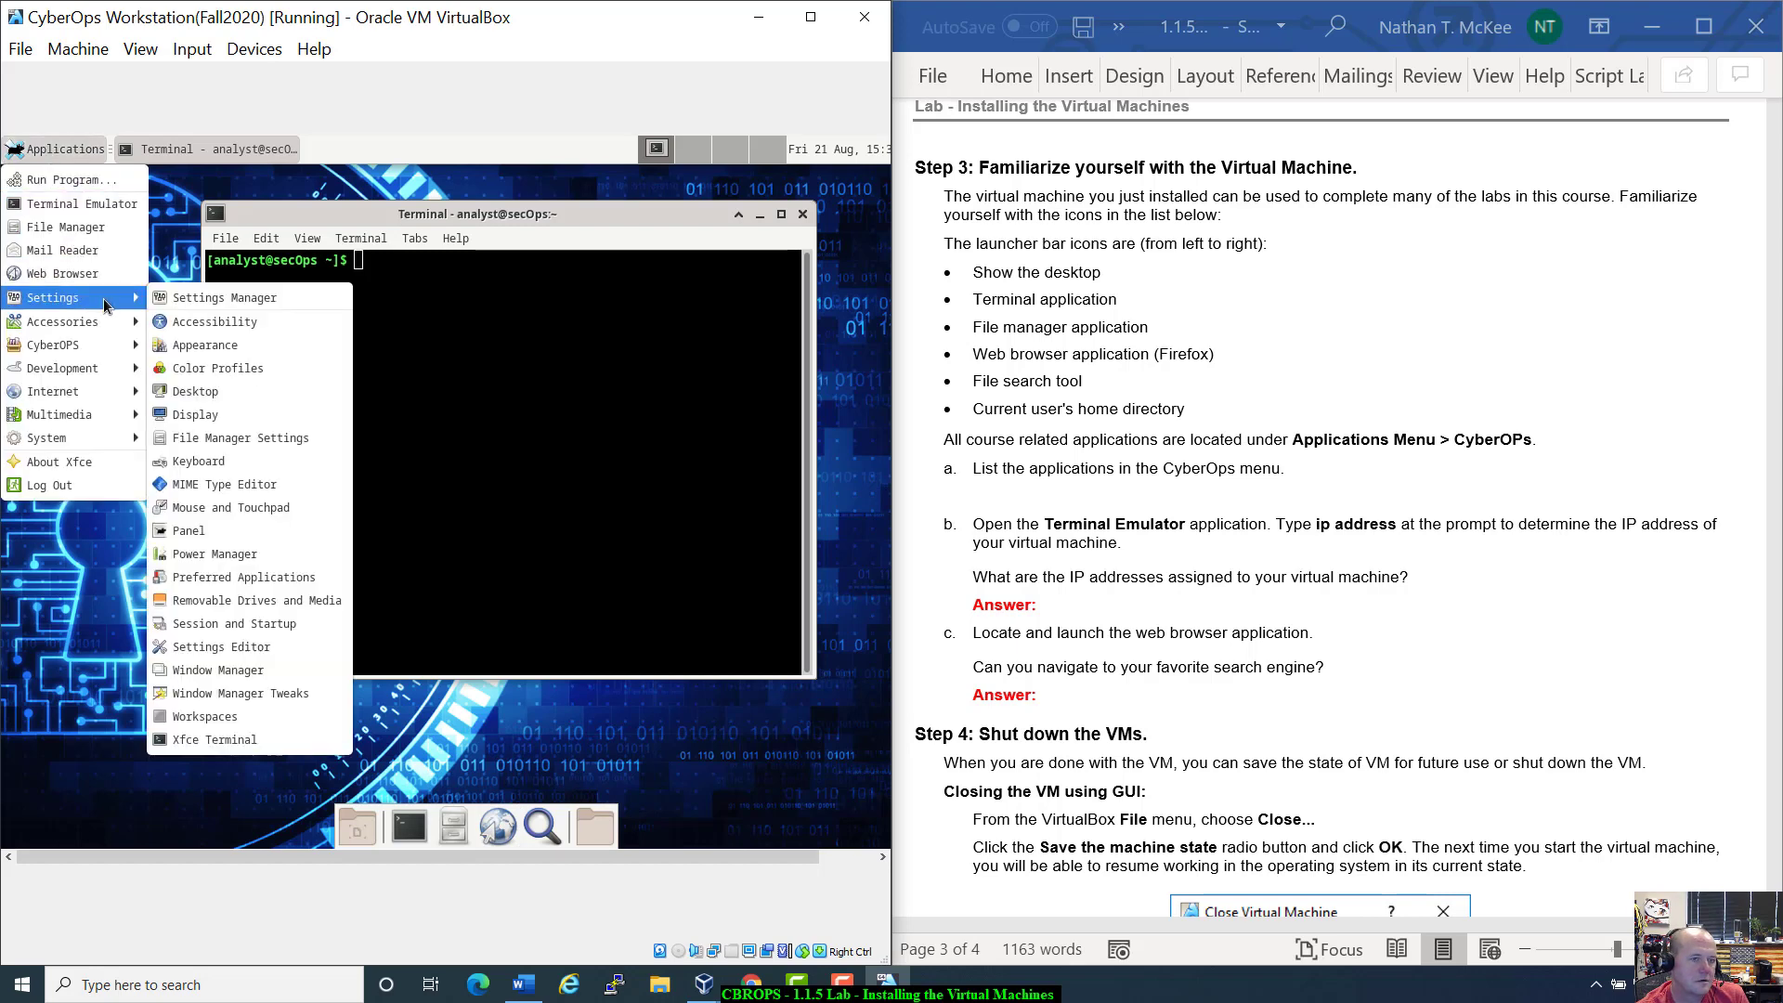
pyautogui.click(55, 280)
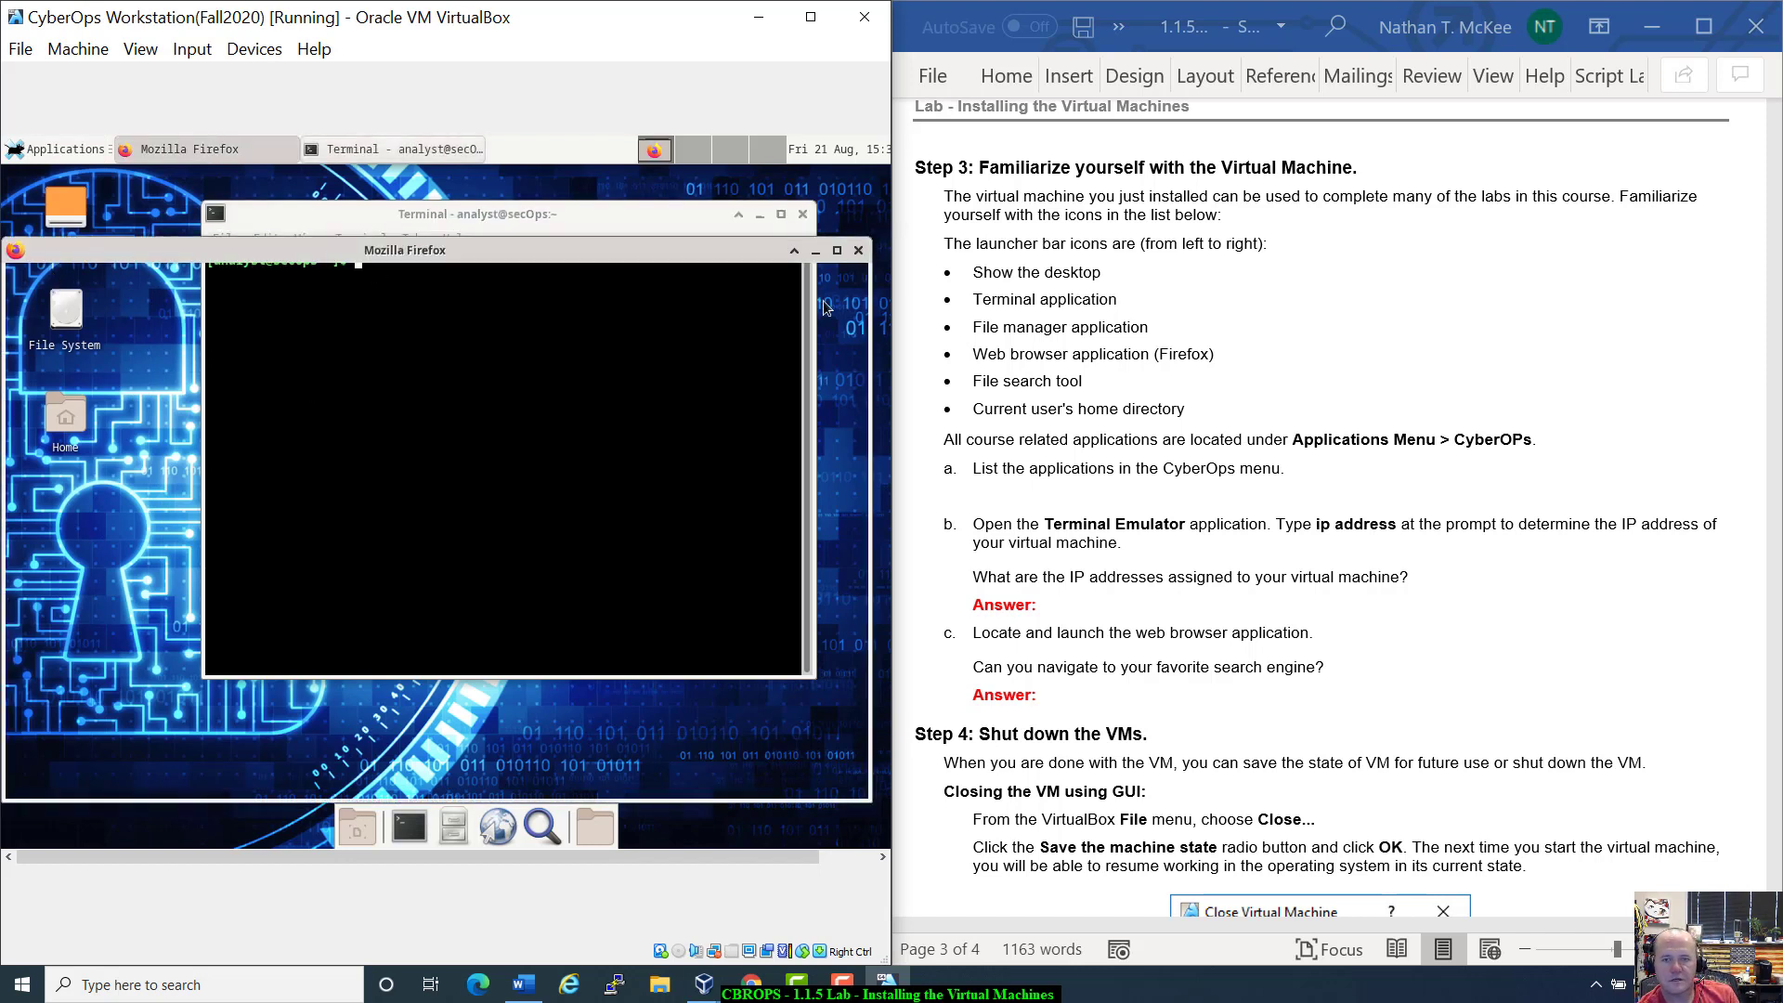
pyautogui.click(859, 251)
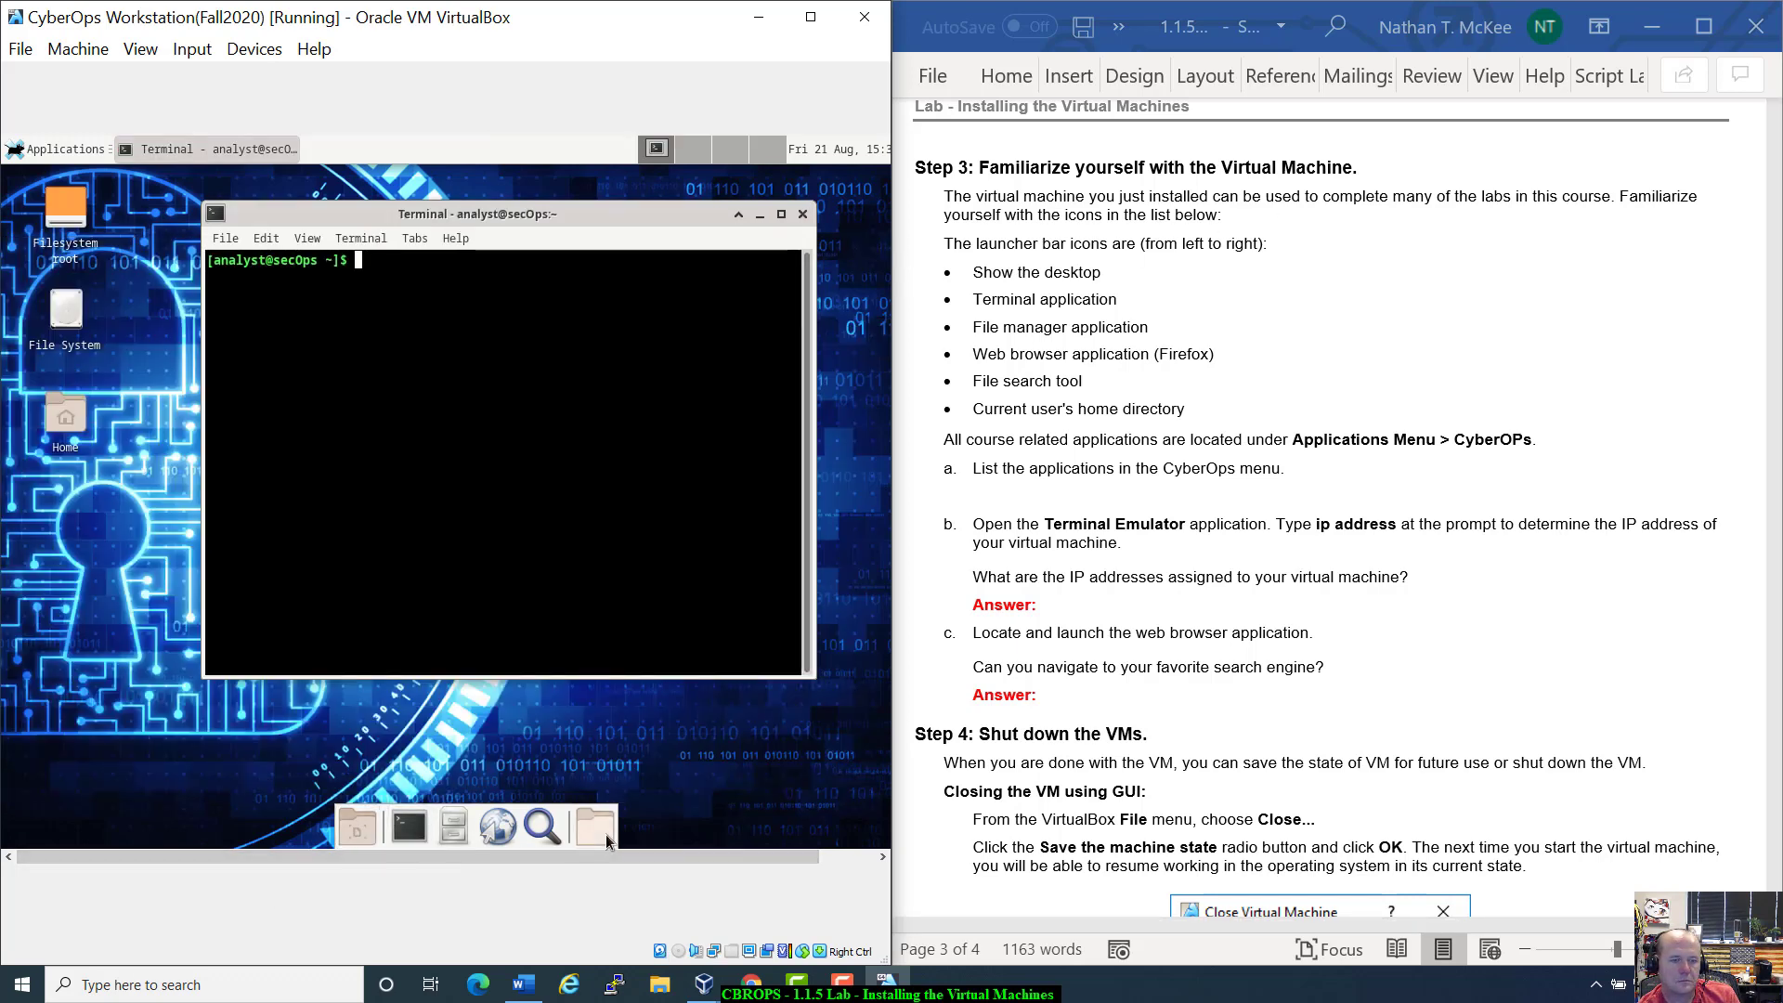
# Open and close the Application Finder, then inspect the file manager's home folder and file commands before closing it.
pyautogui.click(541, 825)
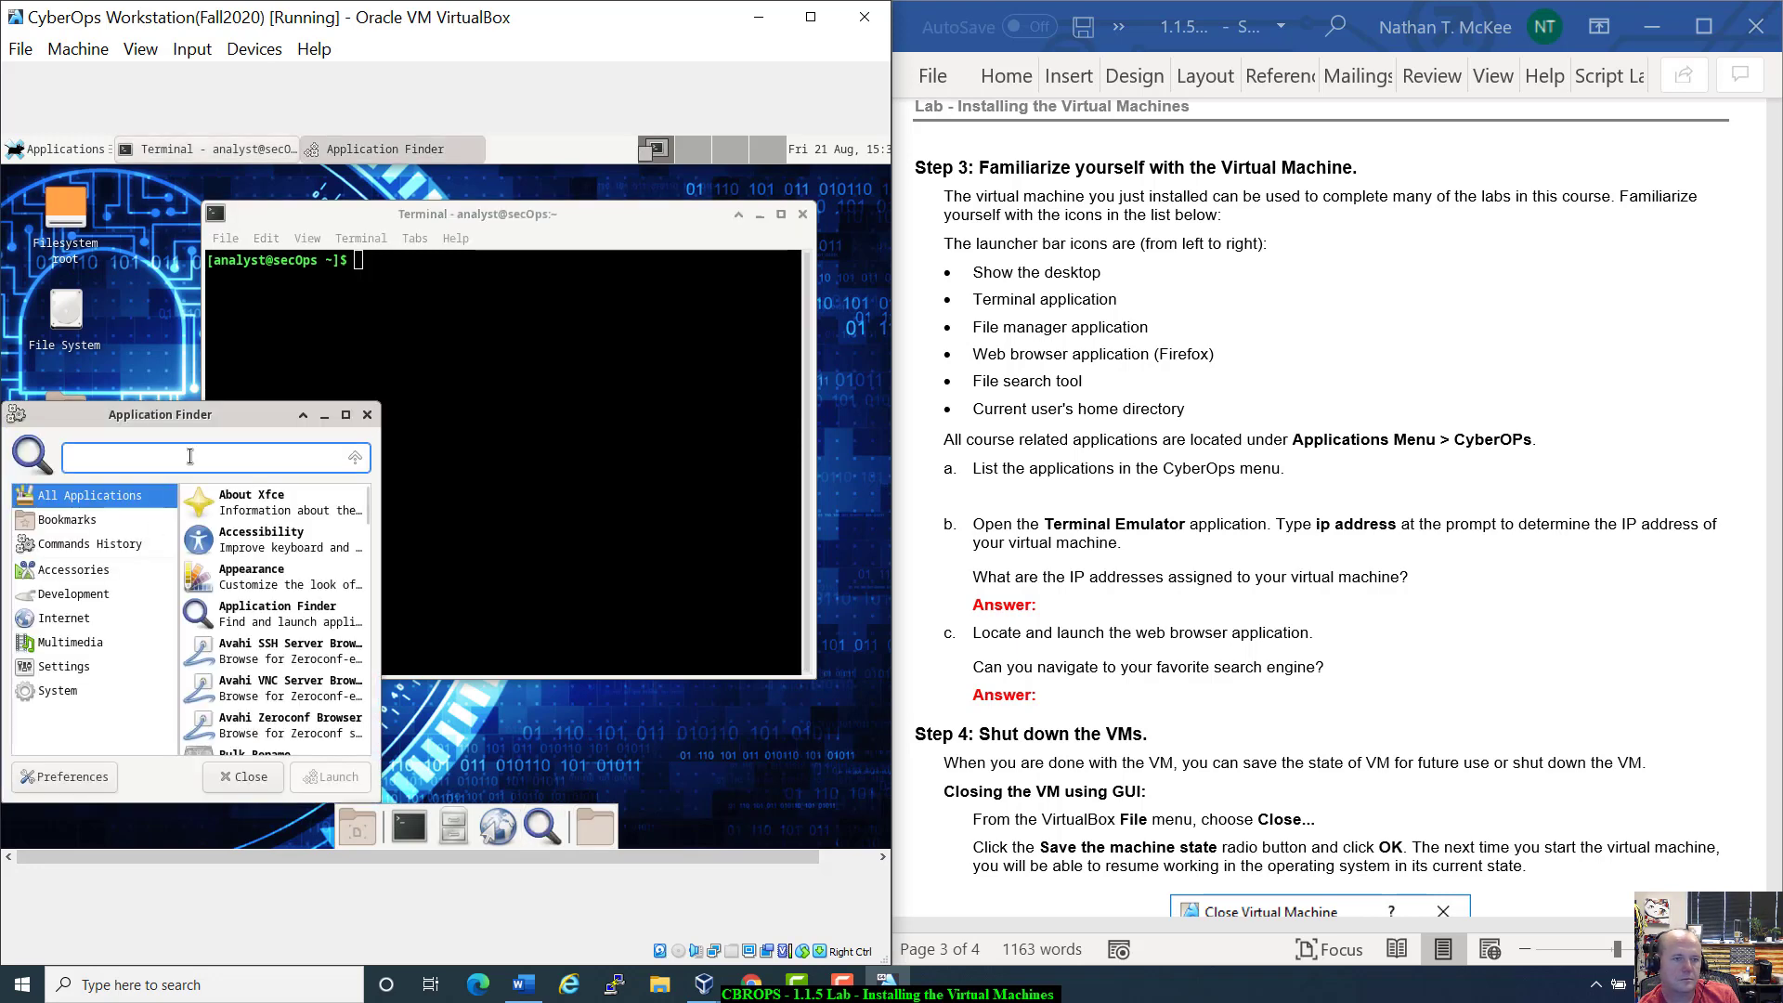
pyautogui.click(366, 414)
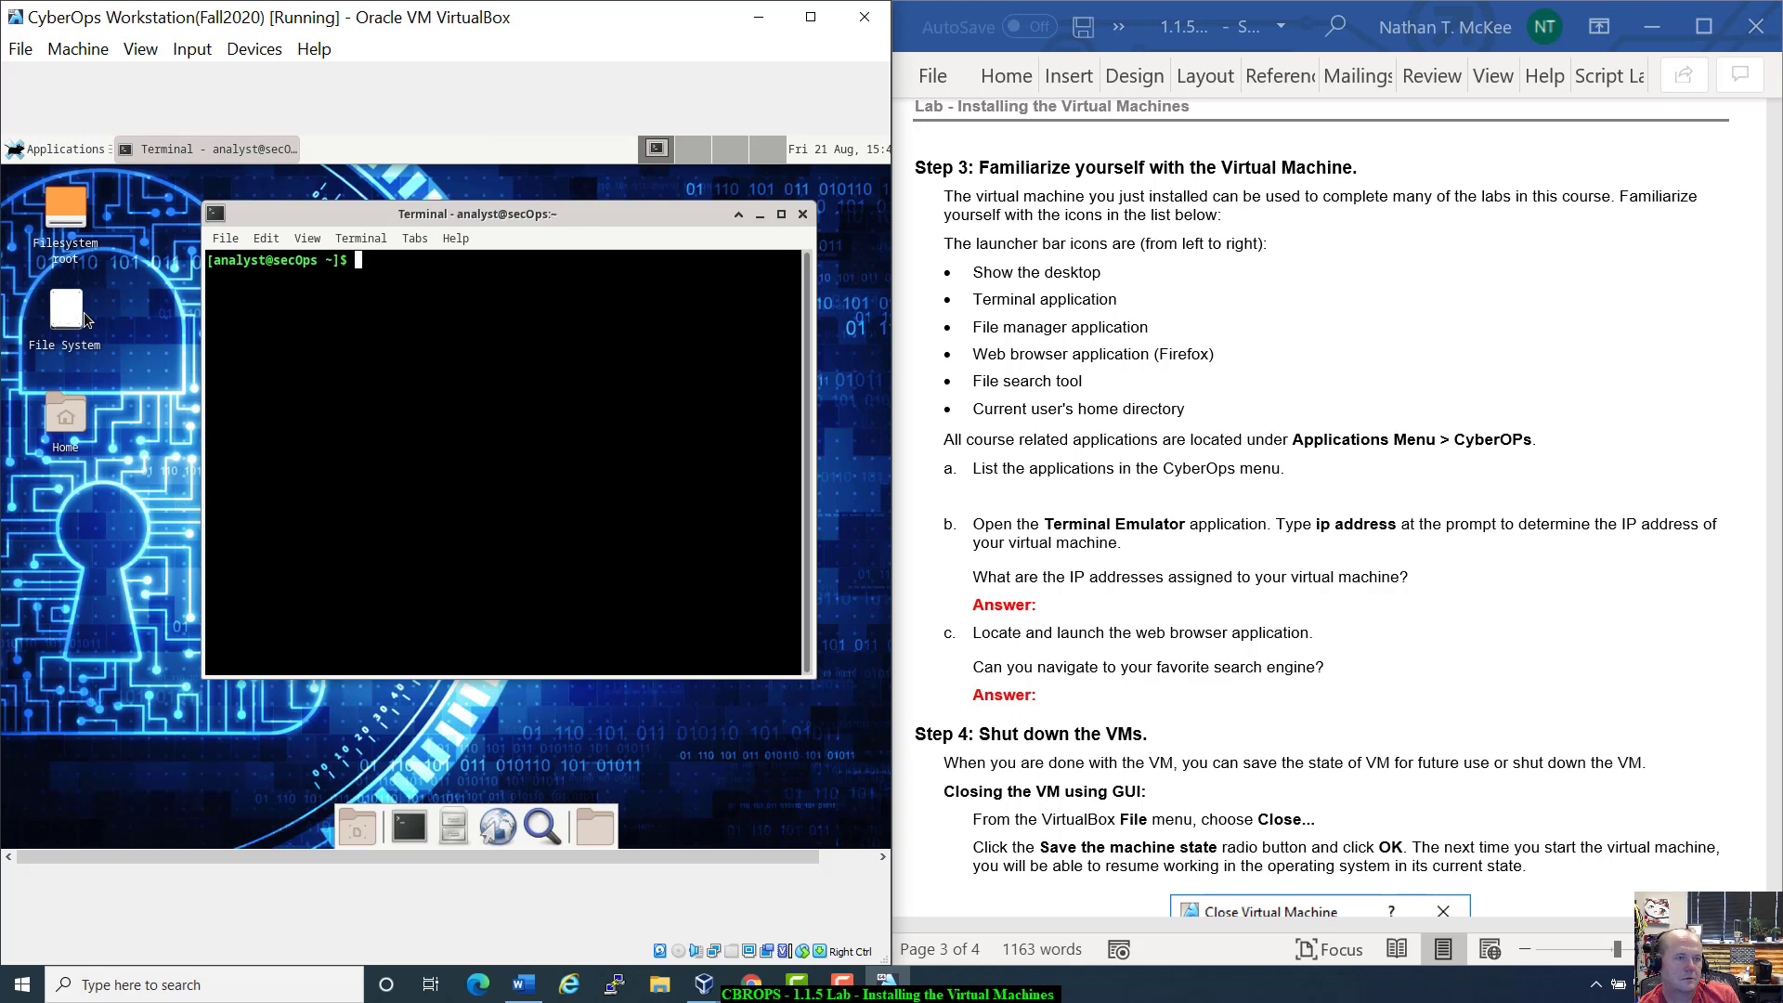
pyautogui.moveTo(85, 319)
pyautogui.click(30, 151)
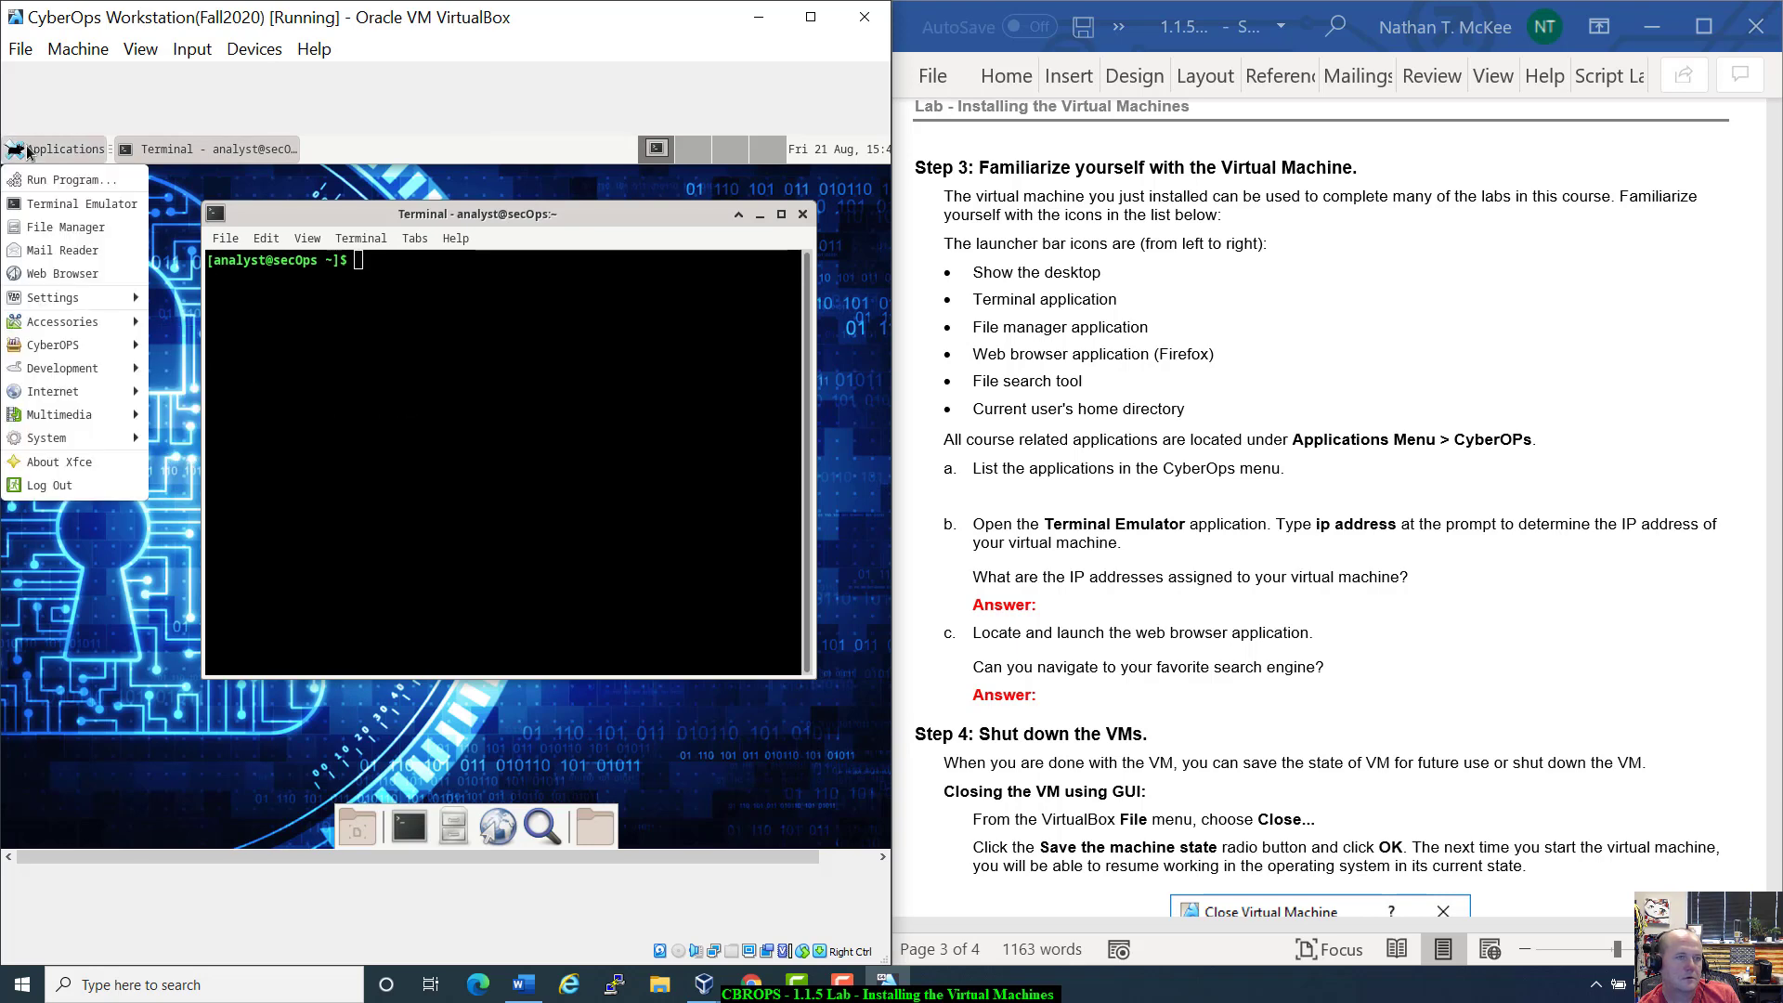
pyautogui.click(88, 229)
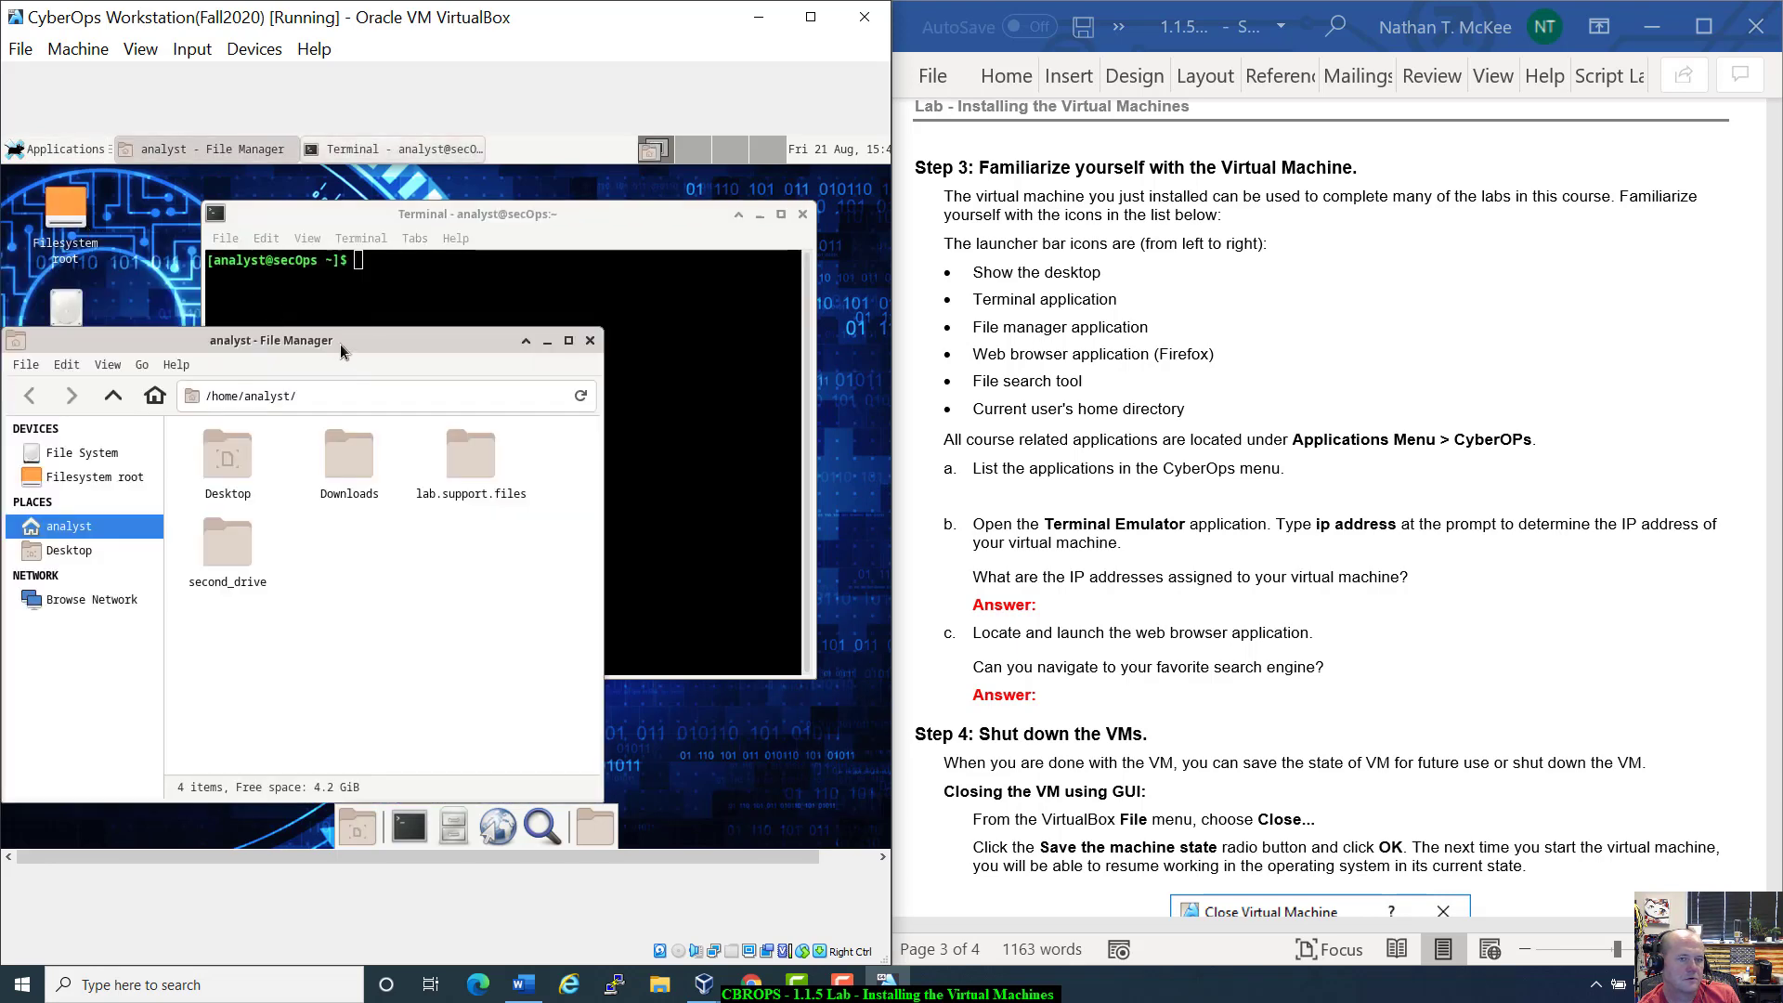
pyautogui.moveTo(381, 330); pyautogui.dragTo(441, 283)
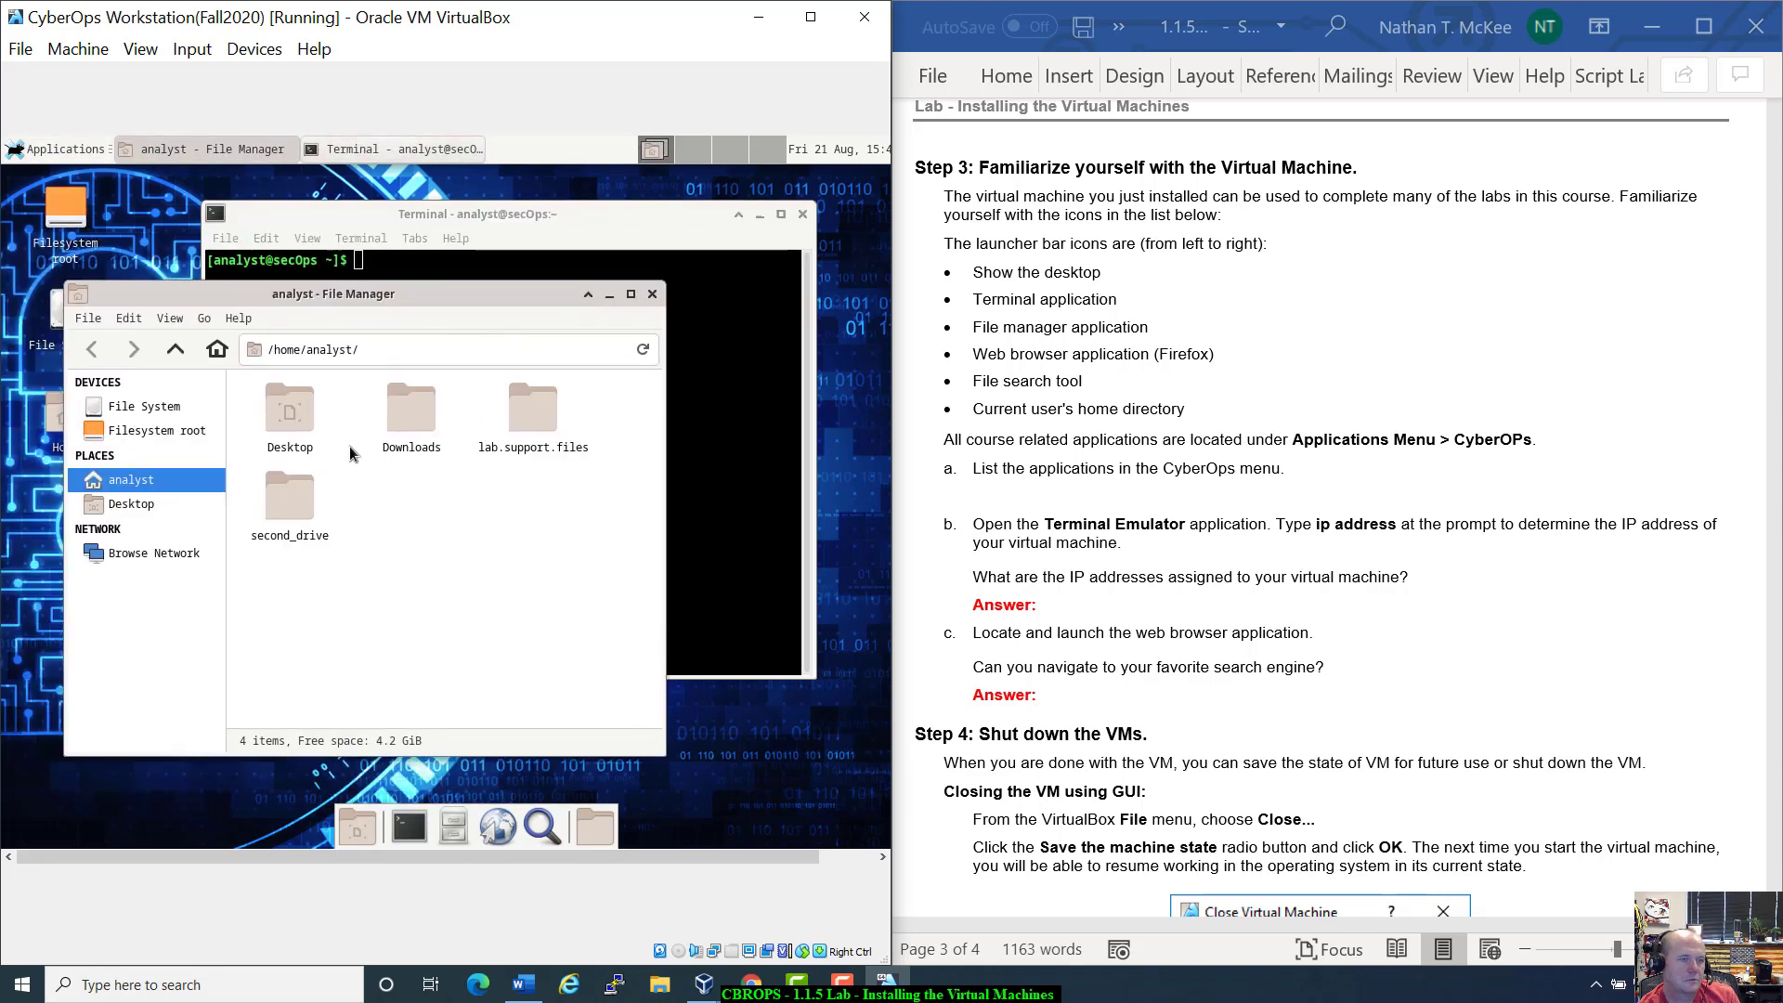
pyautogui.click(87, 321)
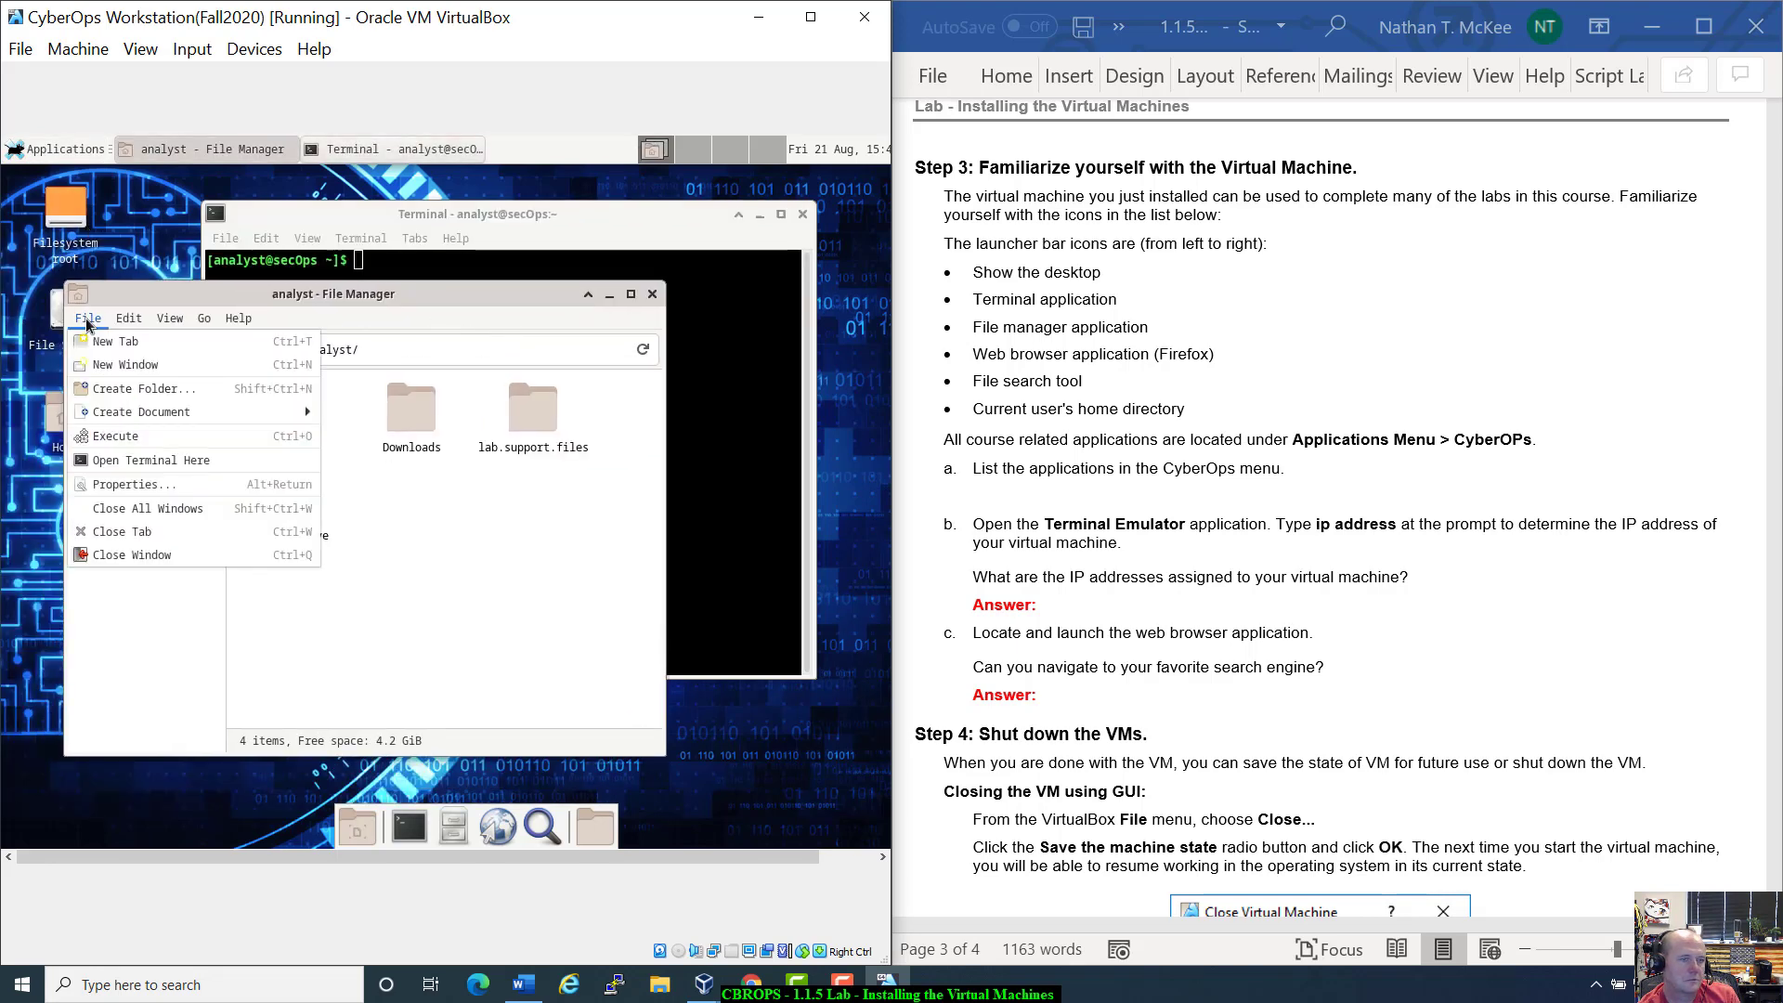
pyautogui.click(660, 294)
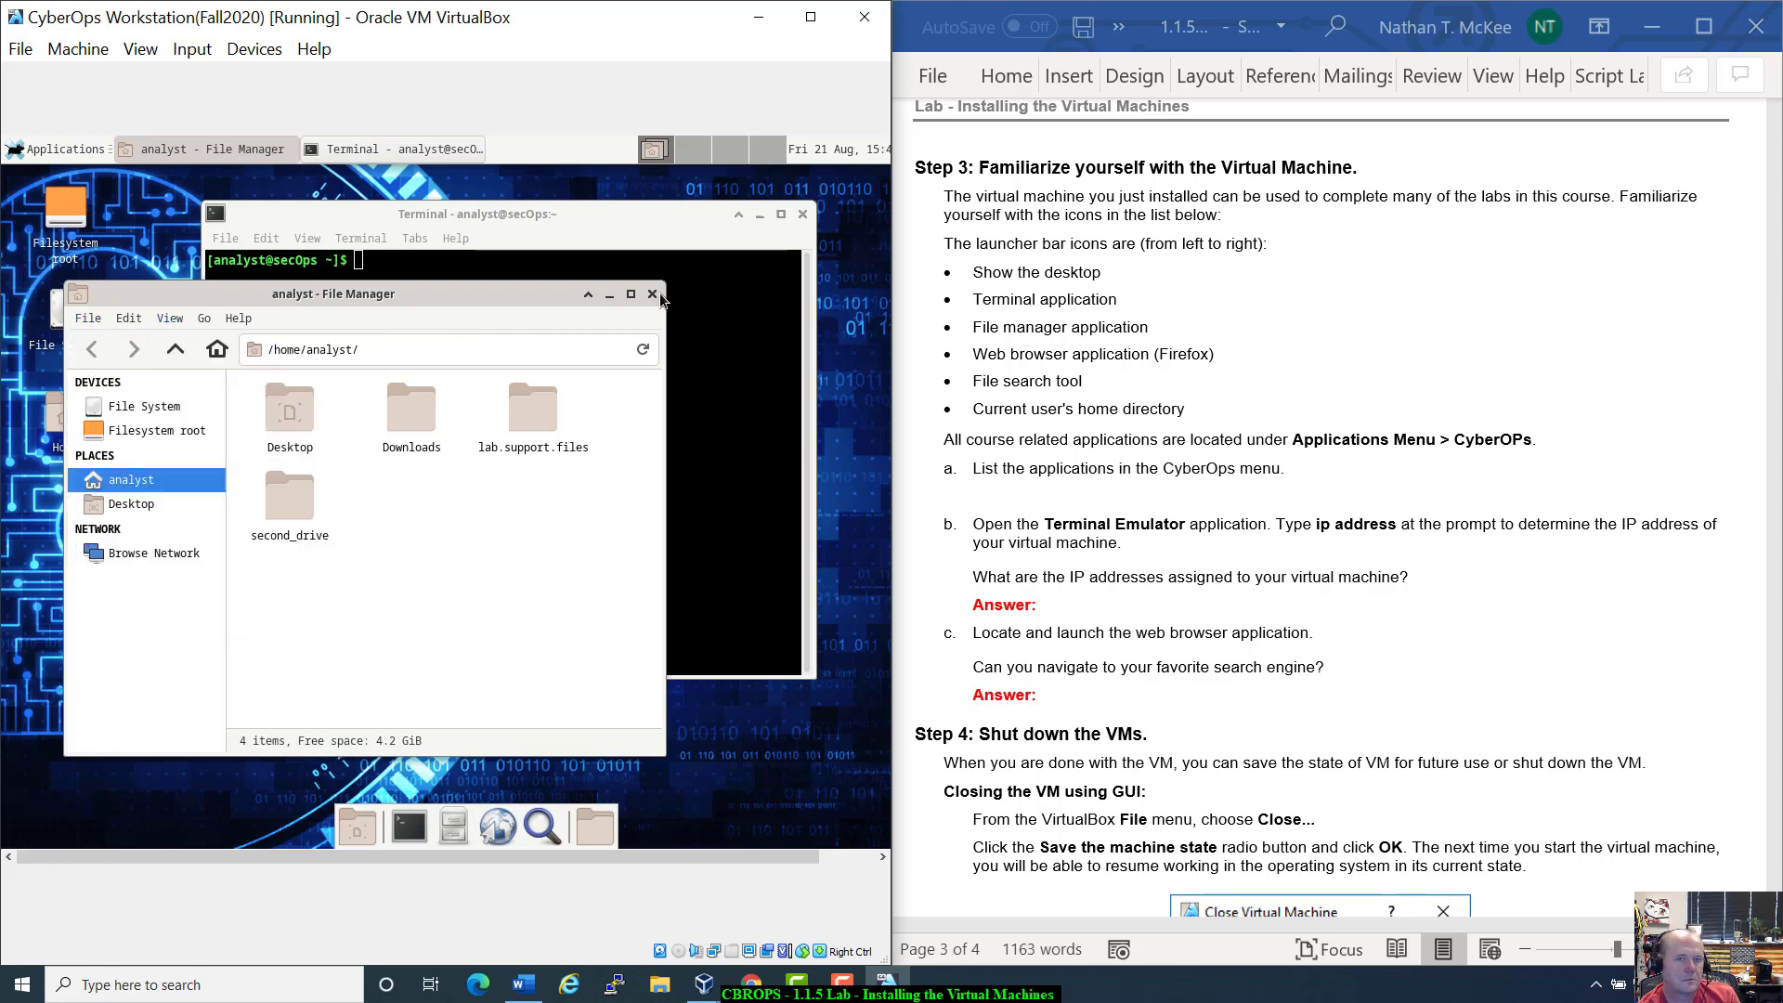
pyautogui.click(653, 295)
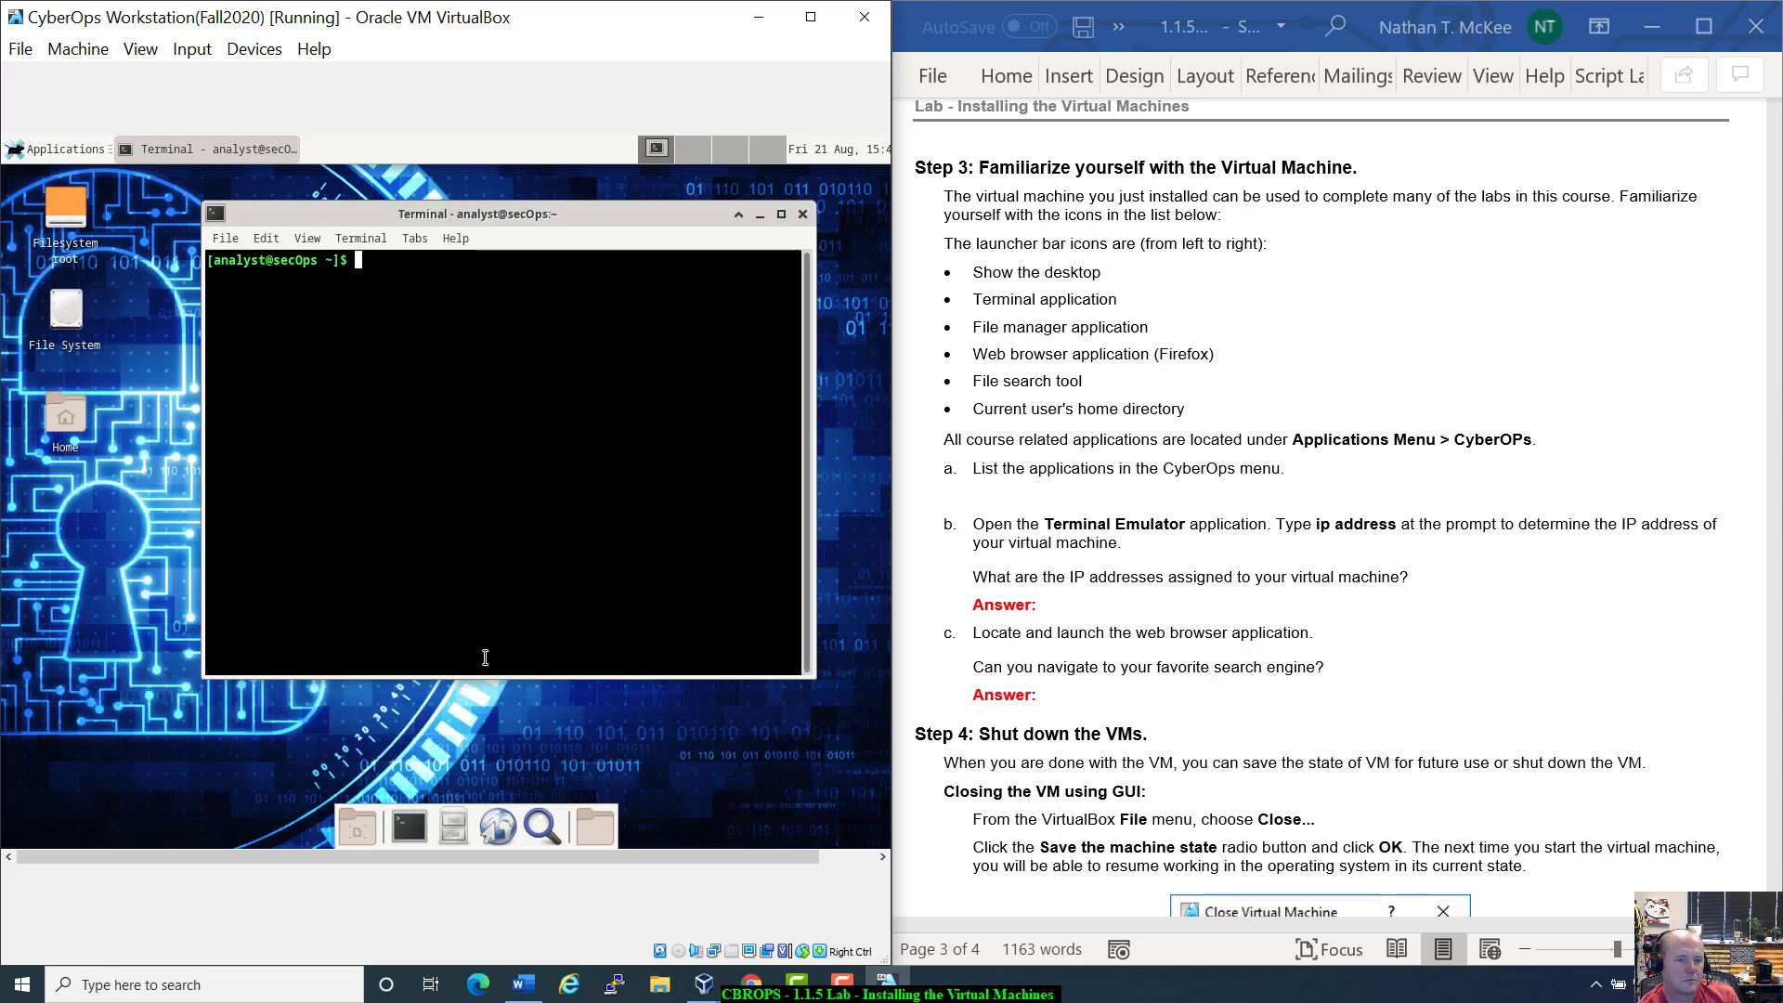
# View the Application Finder's categories and close it, then twice show the bare desktop and restore the terminal window.
pyautogui.click(541, 826)
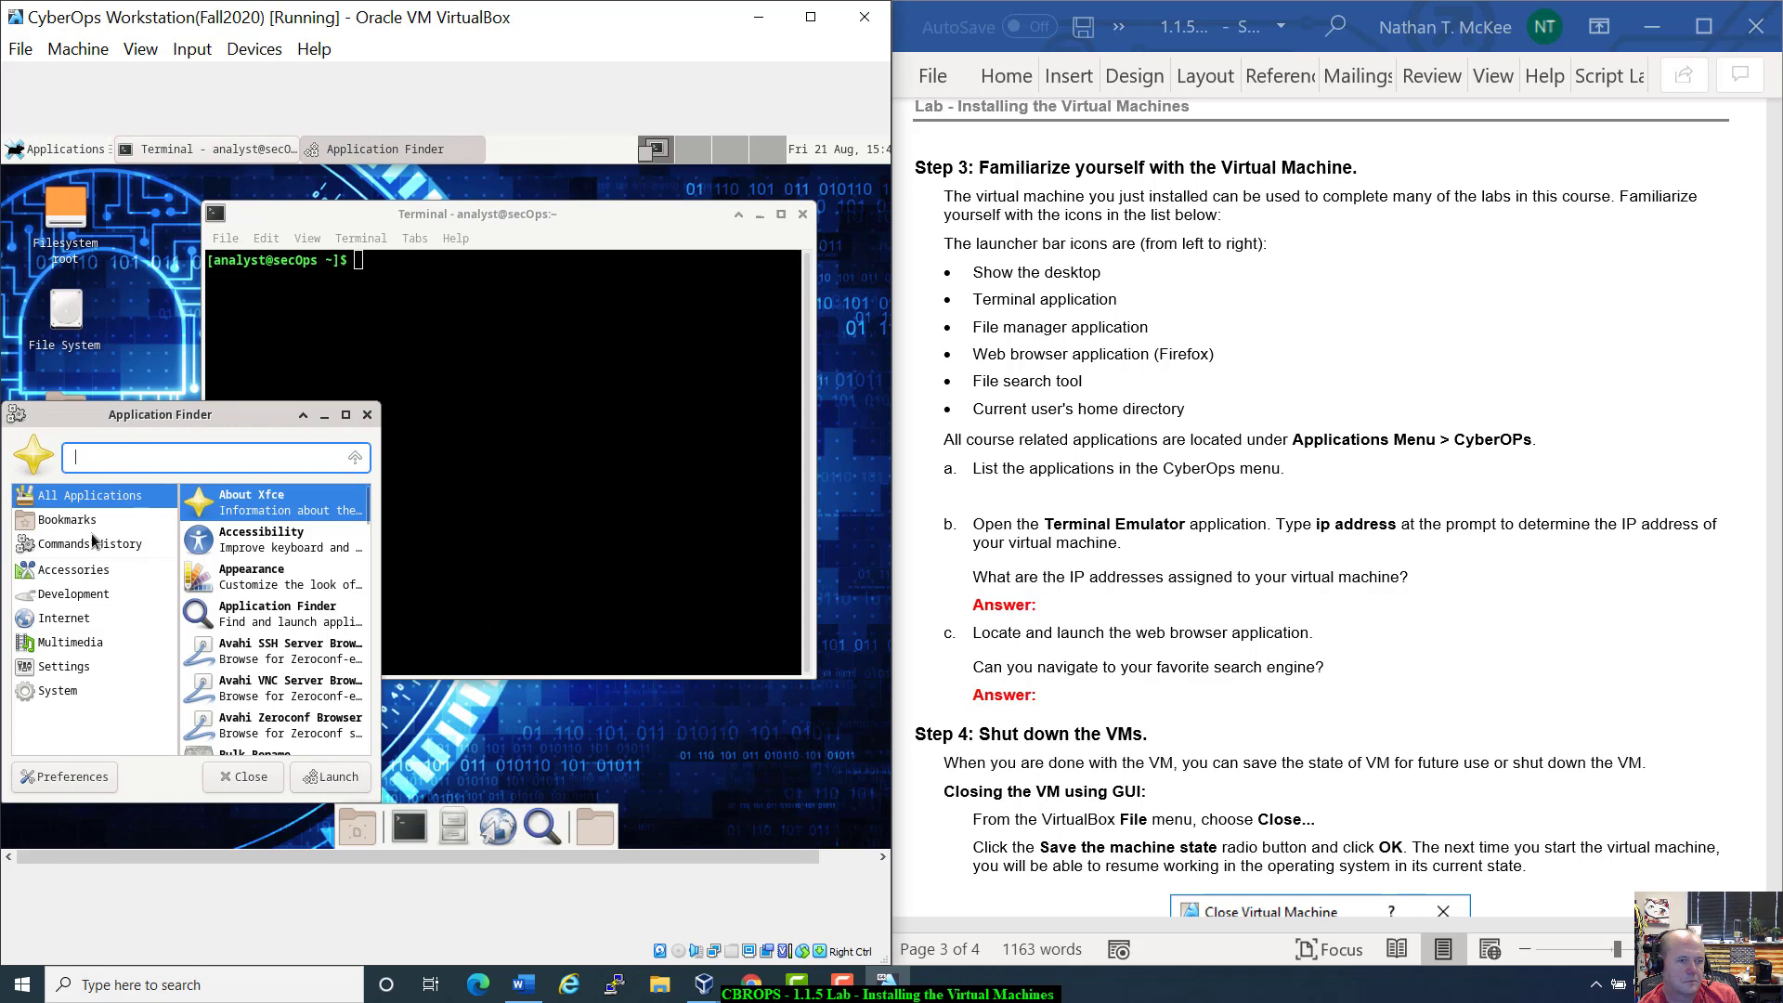
pyautogui.click(366, 414)
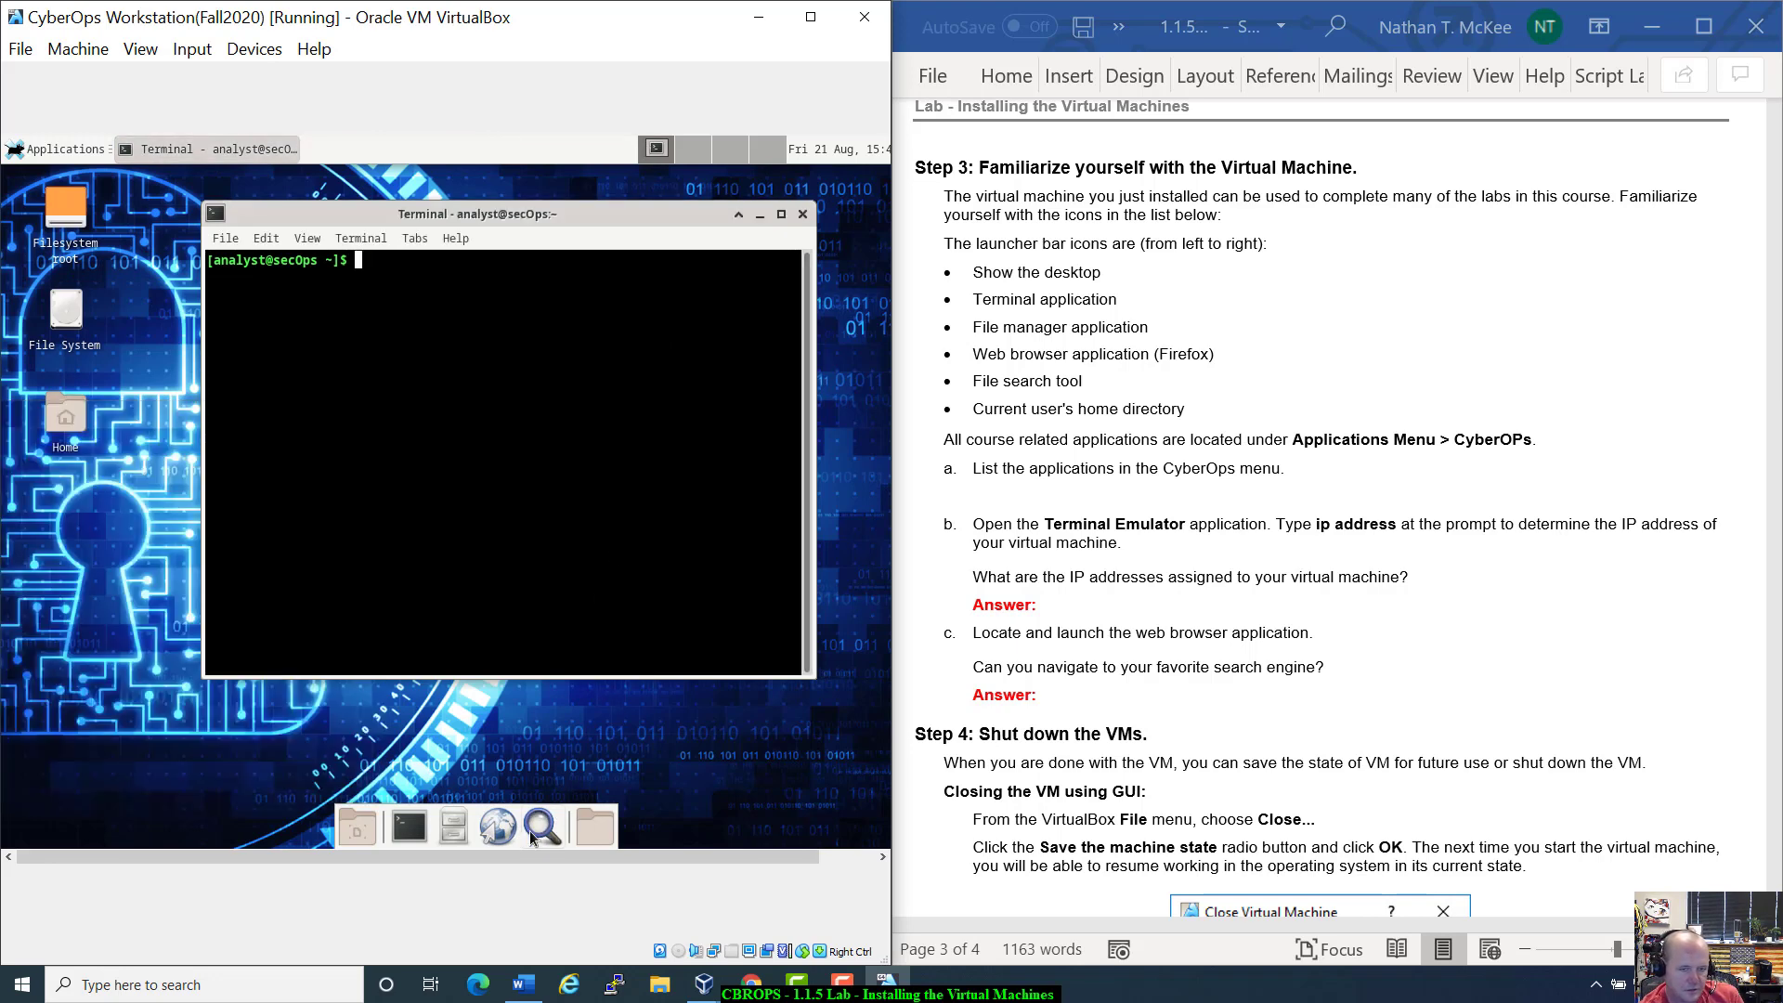
pyautogui.click(362, 831)
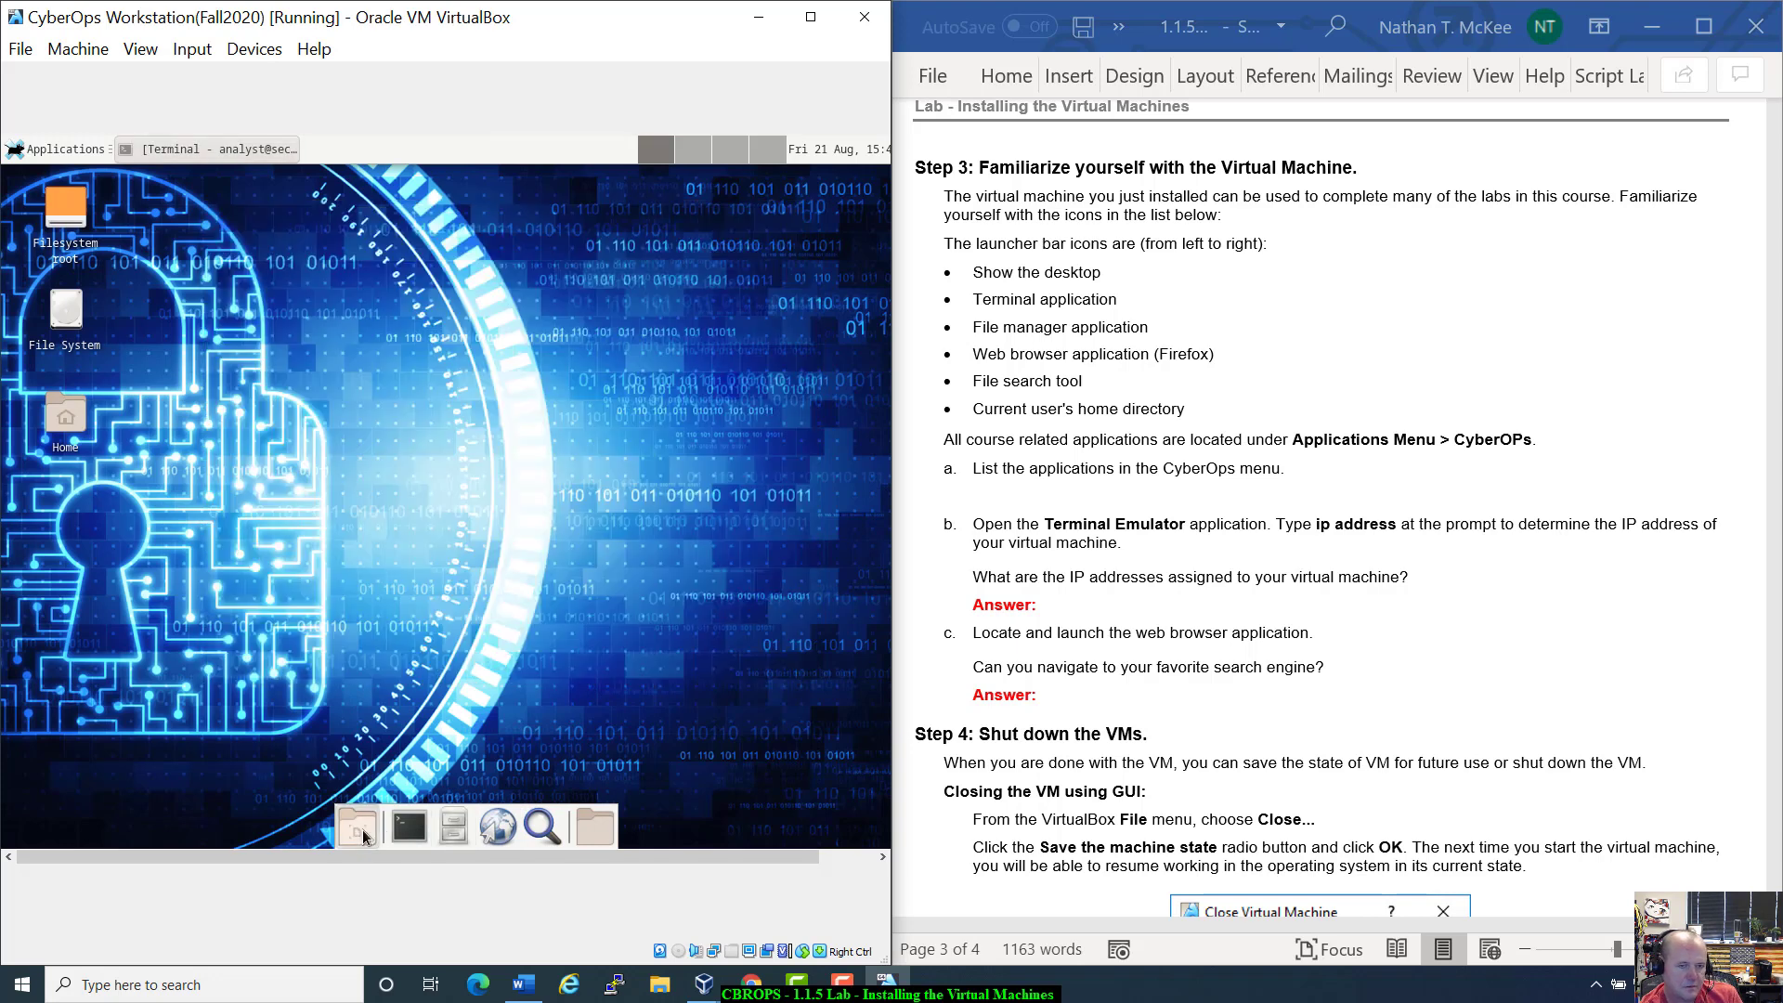
pyautogui.click(364, 833)
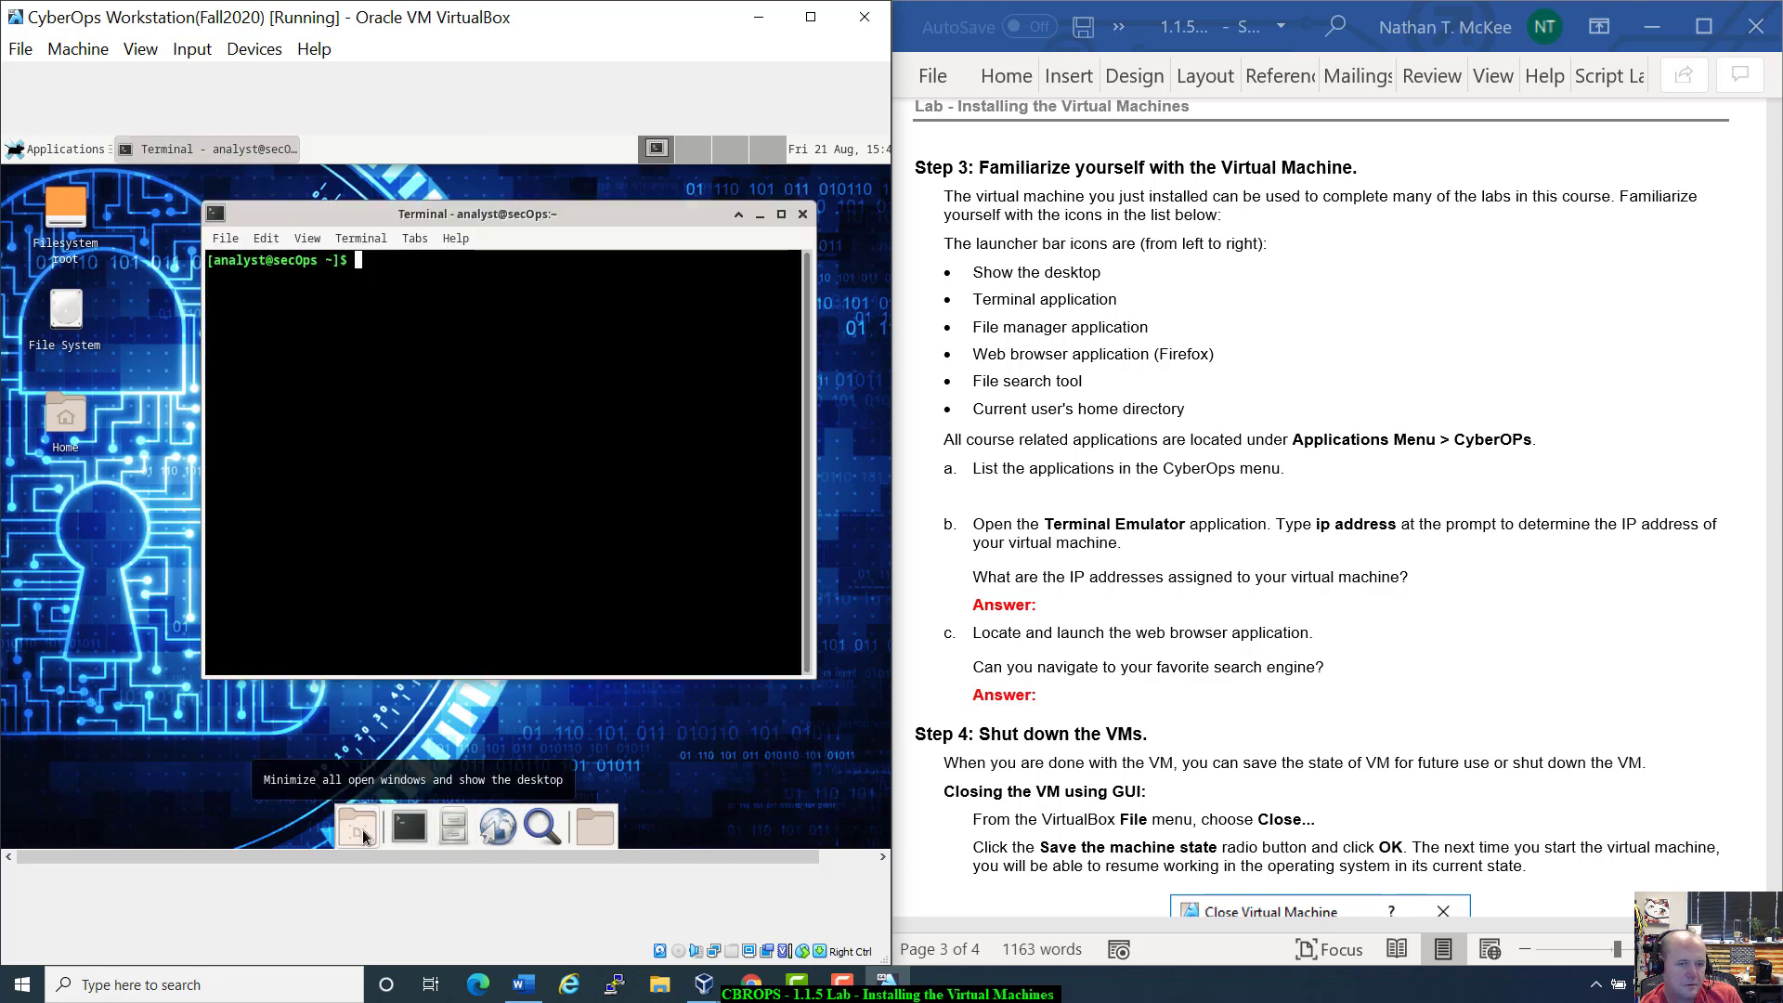
pyautogui.click(364, 833)
pyautogui.click(363, 834)
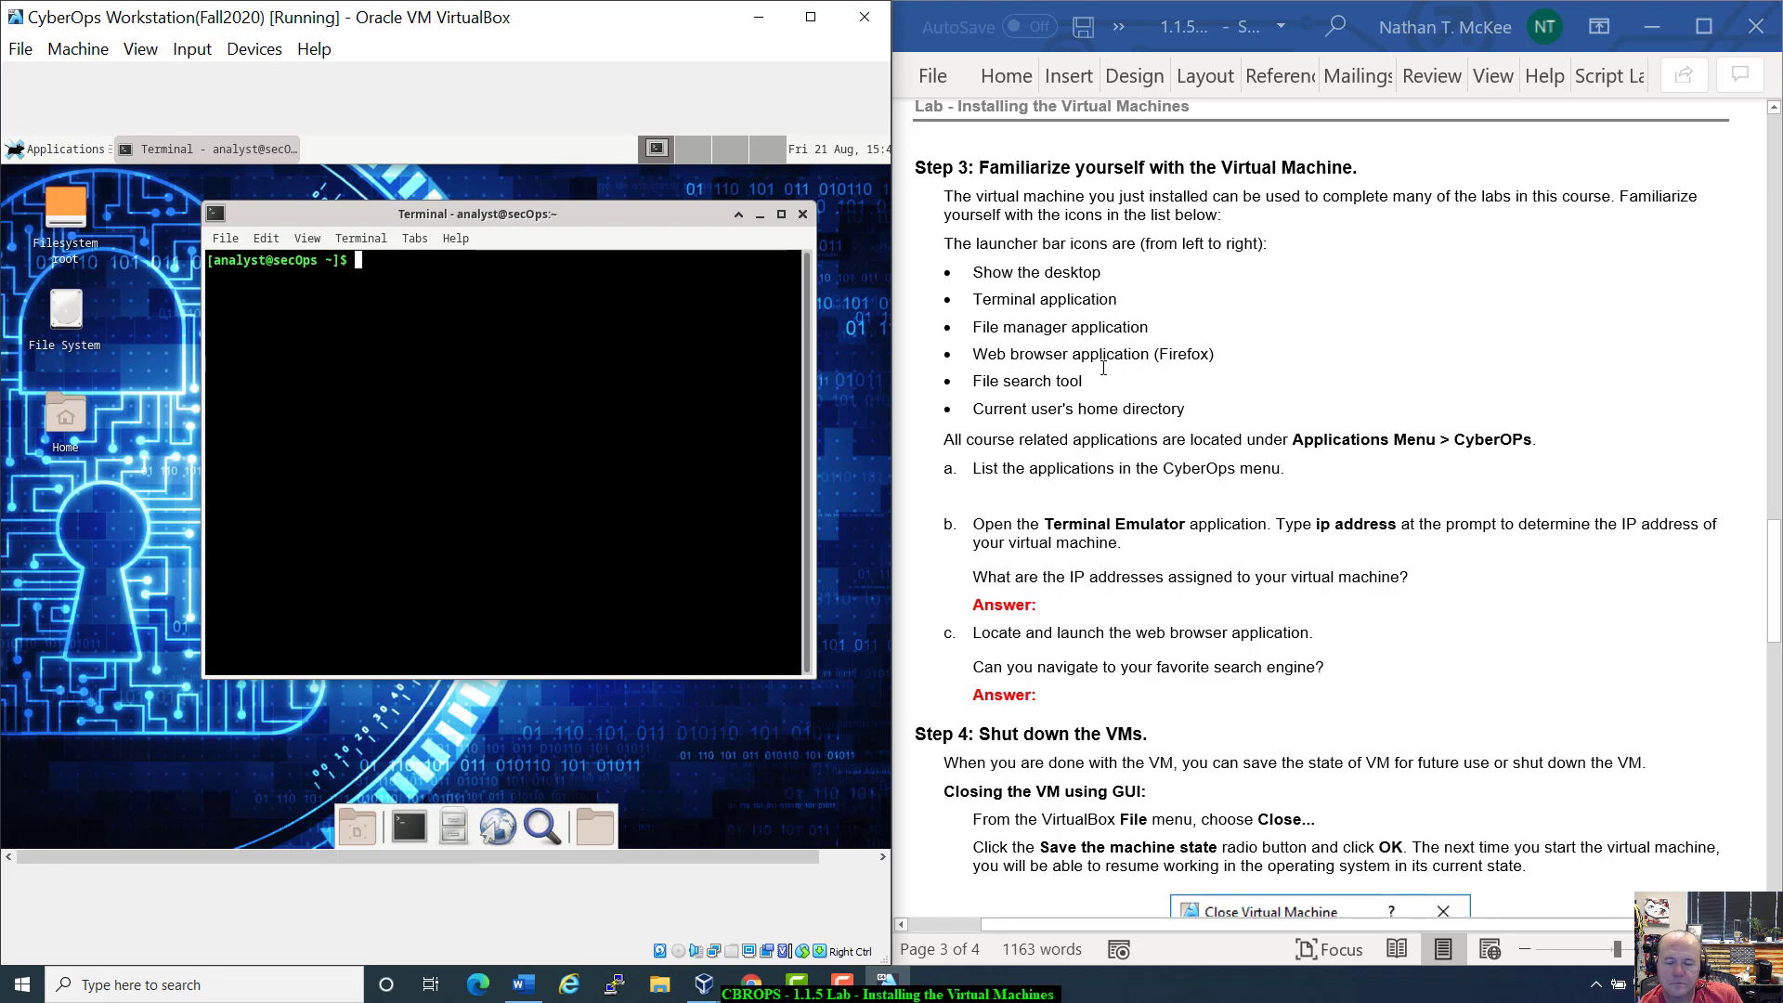
# Find the current user's home directory item in the lab's icon list and view the matching launcher's folder list.
pyautogui.moveTo(973, 411); pyautogui.dragTo(1195, 410)
pyautogui.click(1198, 413)
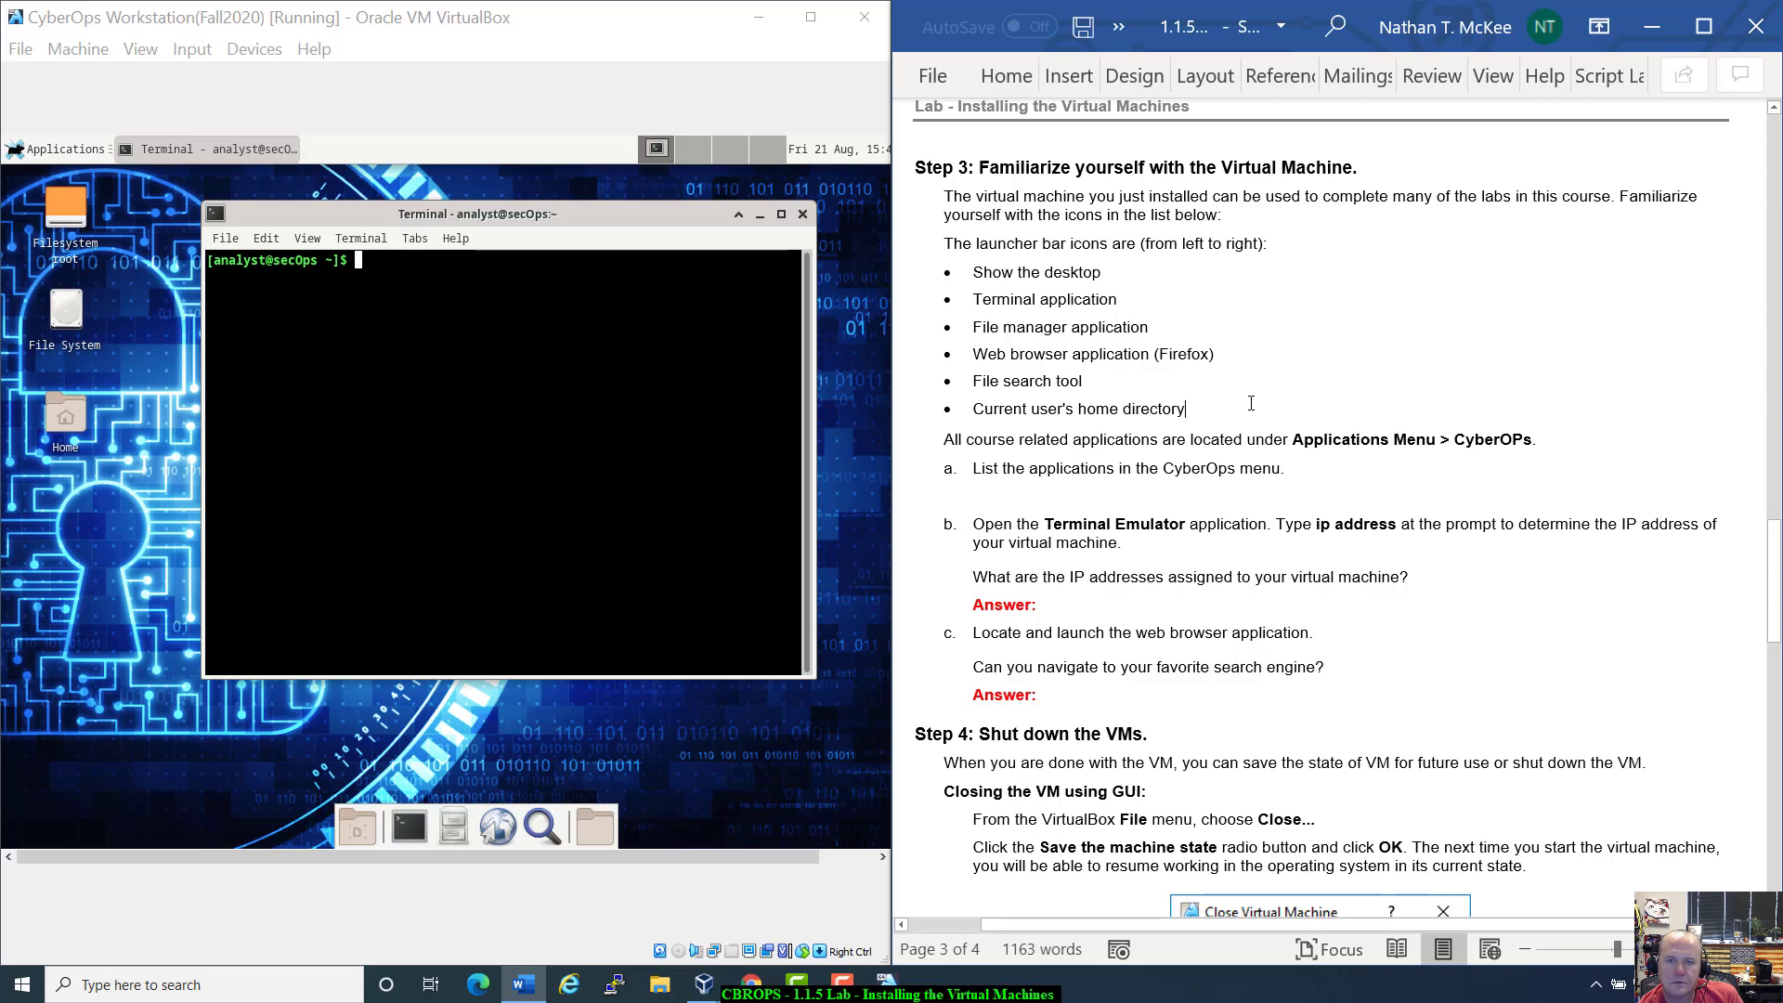
pyautogui.click(600, 827)
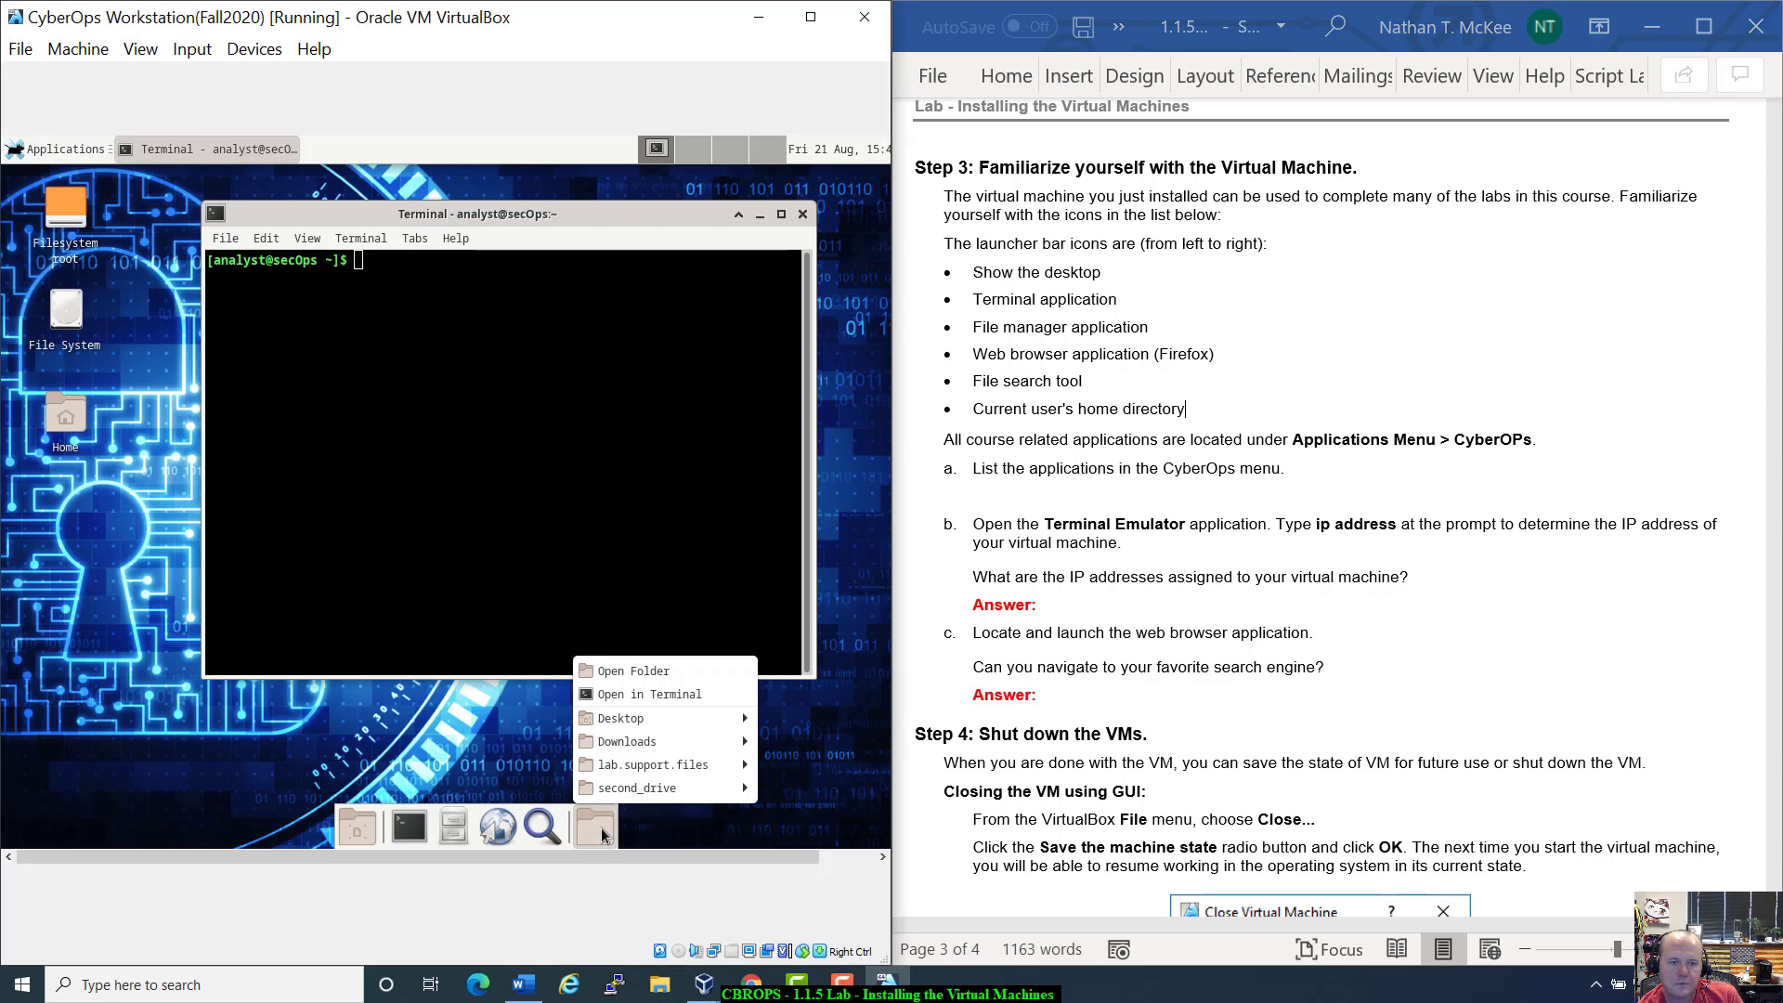
pyautogui.click(498, 739)
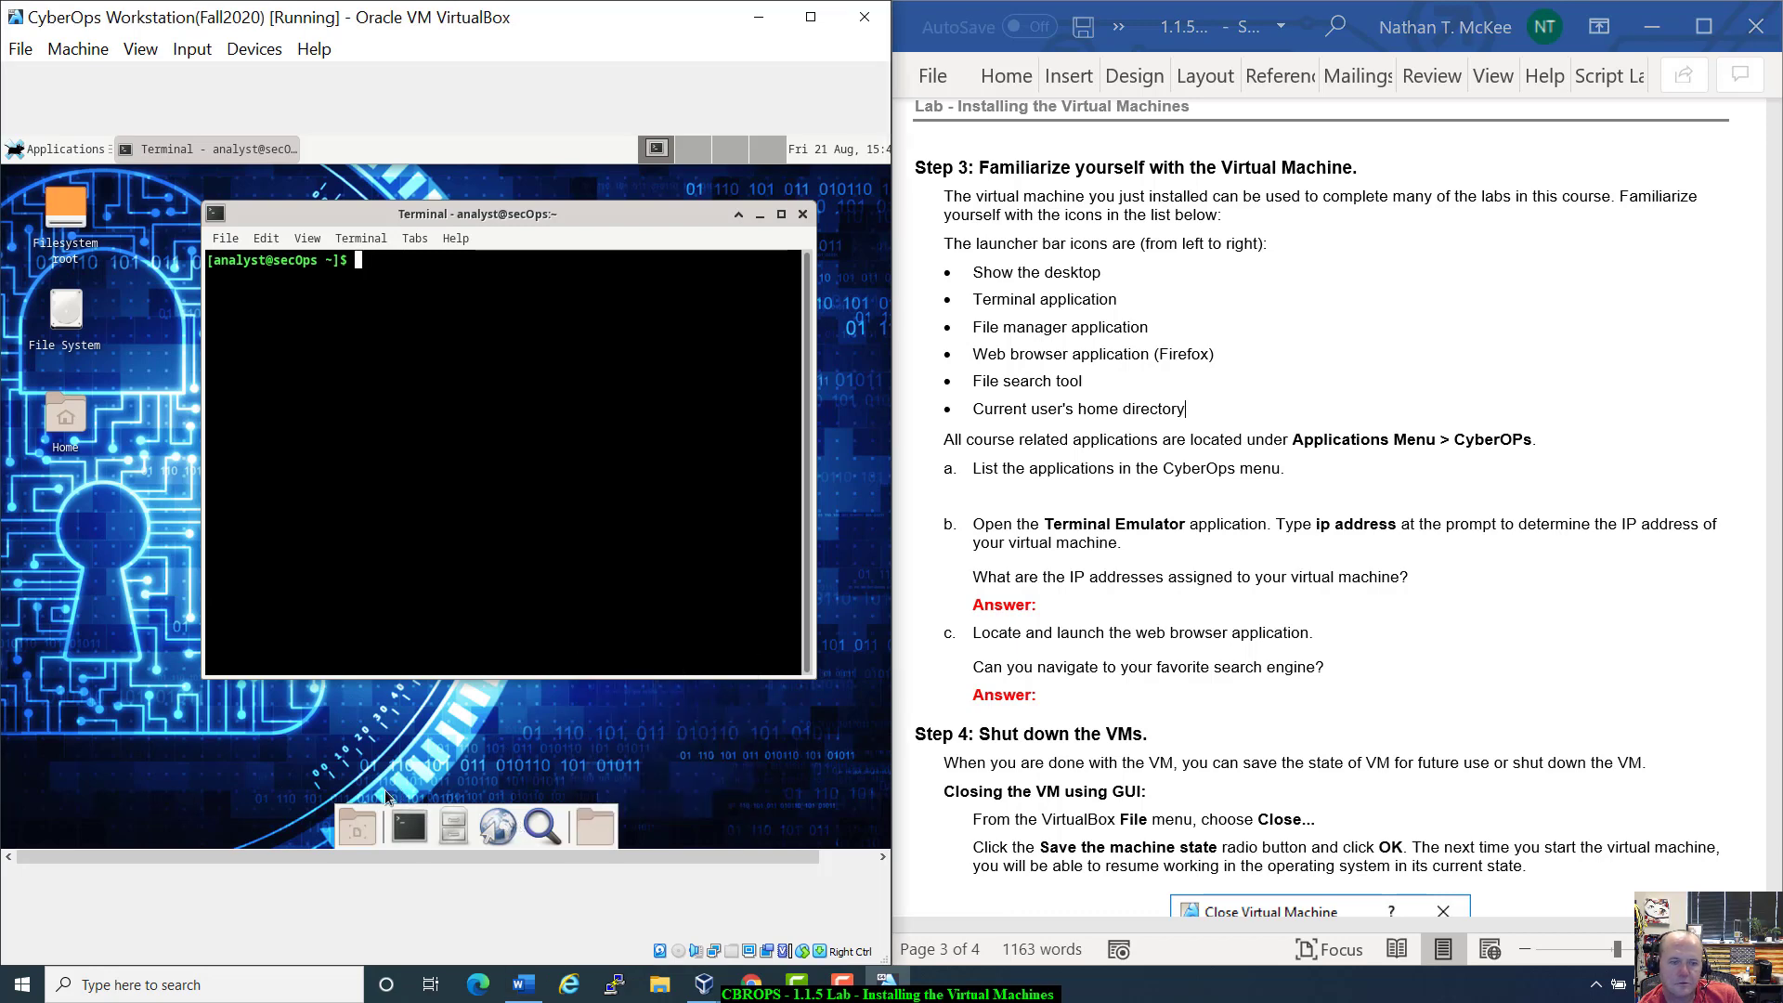
# Toggle the bare desktop and back, then view the guest's applications menu with its CyberOPS category and highlight the lab task about listing its applications.
pyautogui.click(348, 832)
pyautogui.click(348, 833)
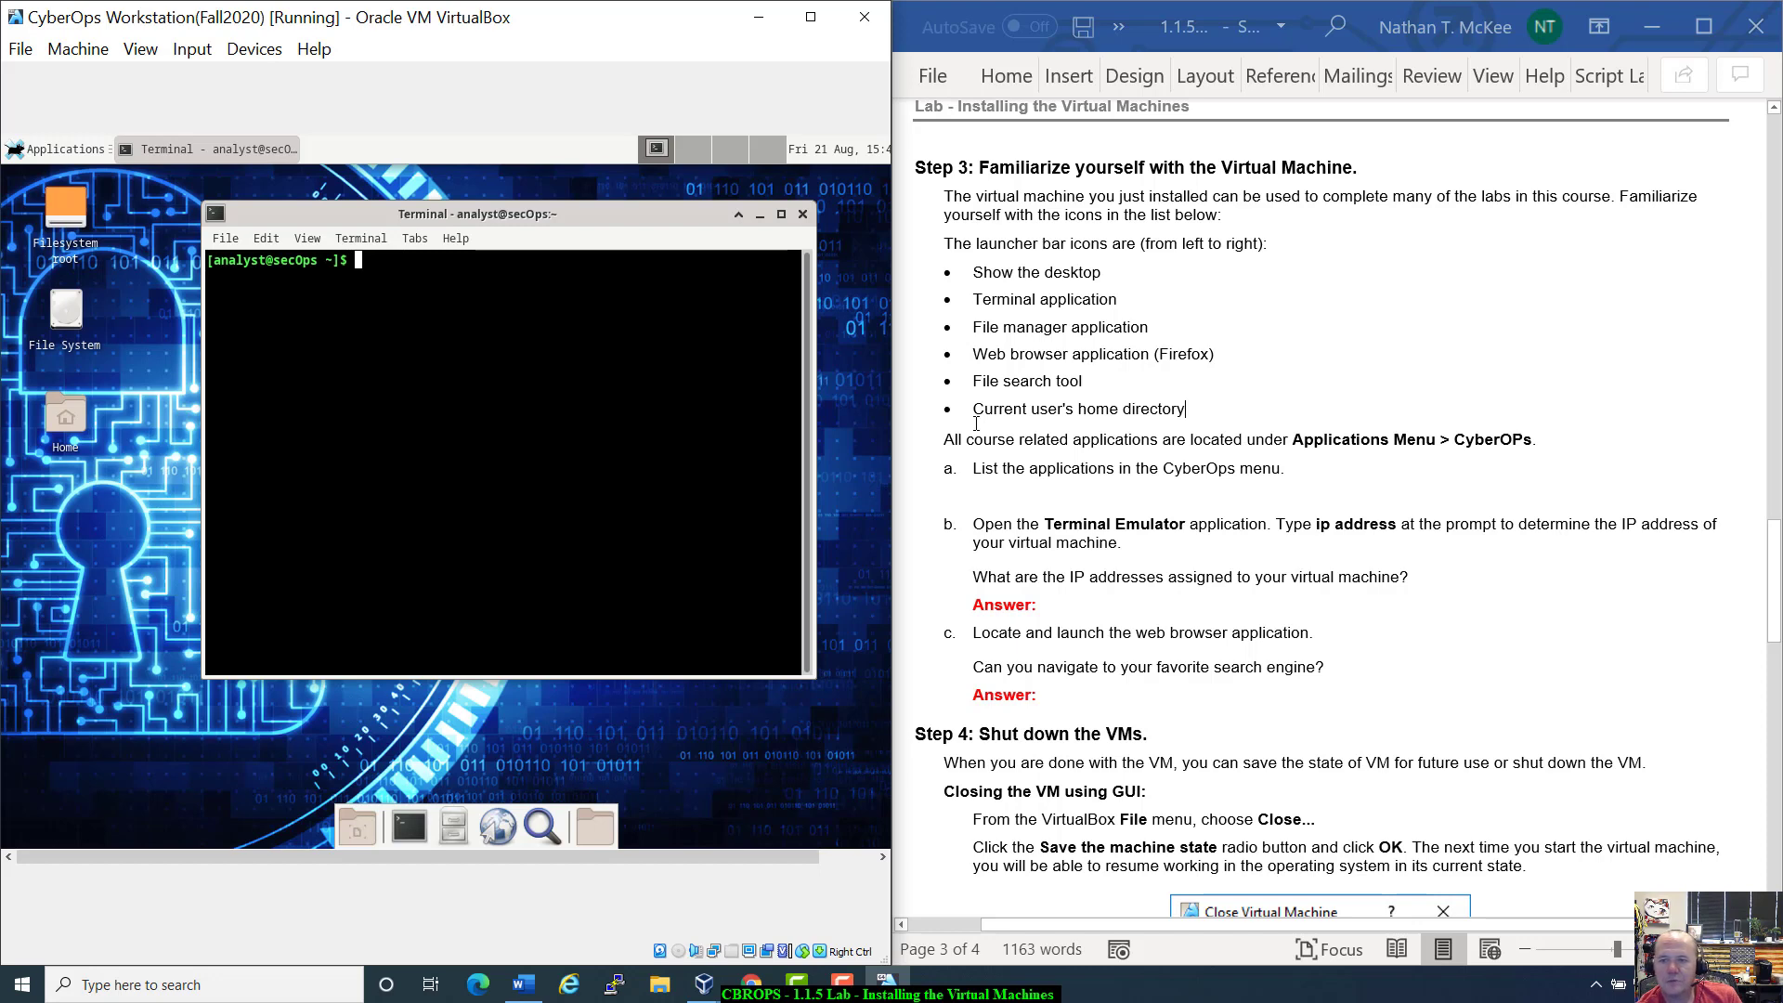
pyautogui.click(63, 149)
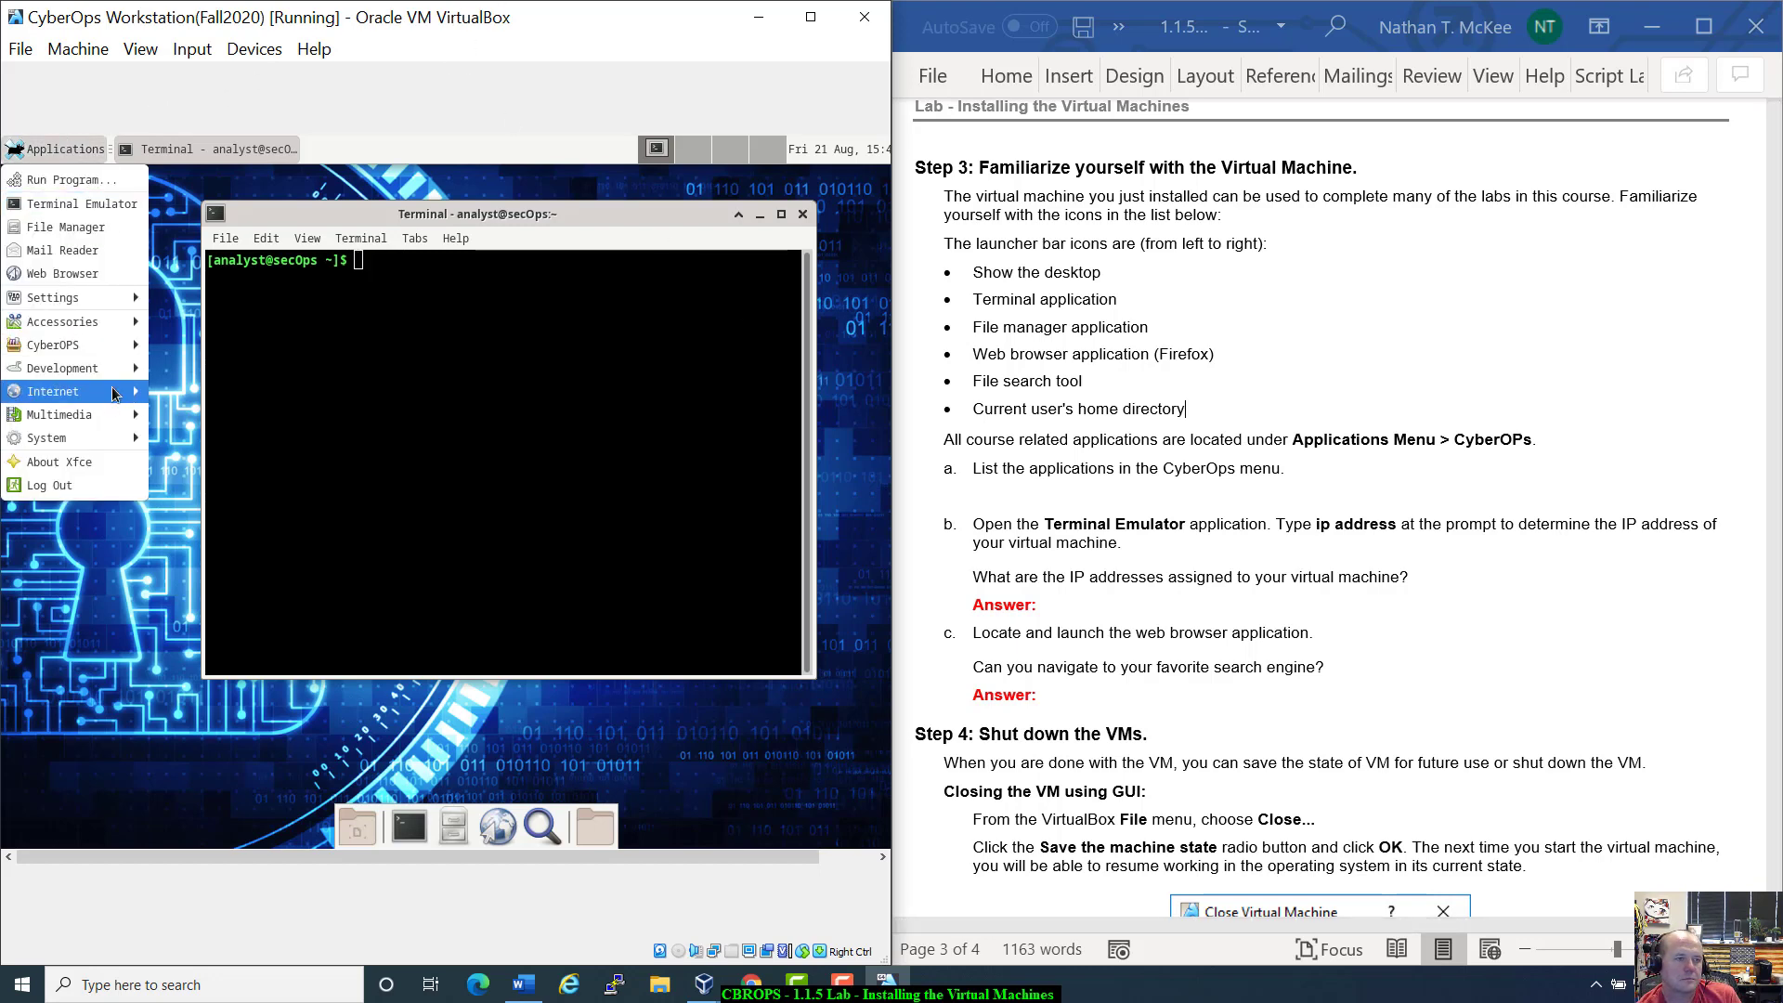
pyautogui.moveTo(96, 351)
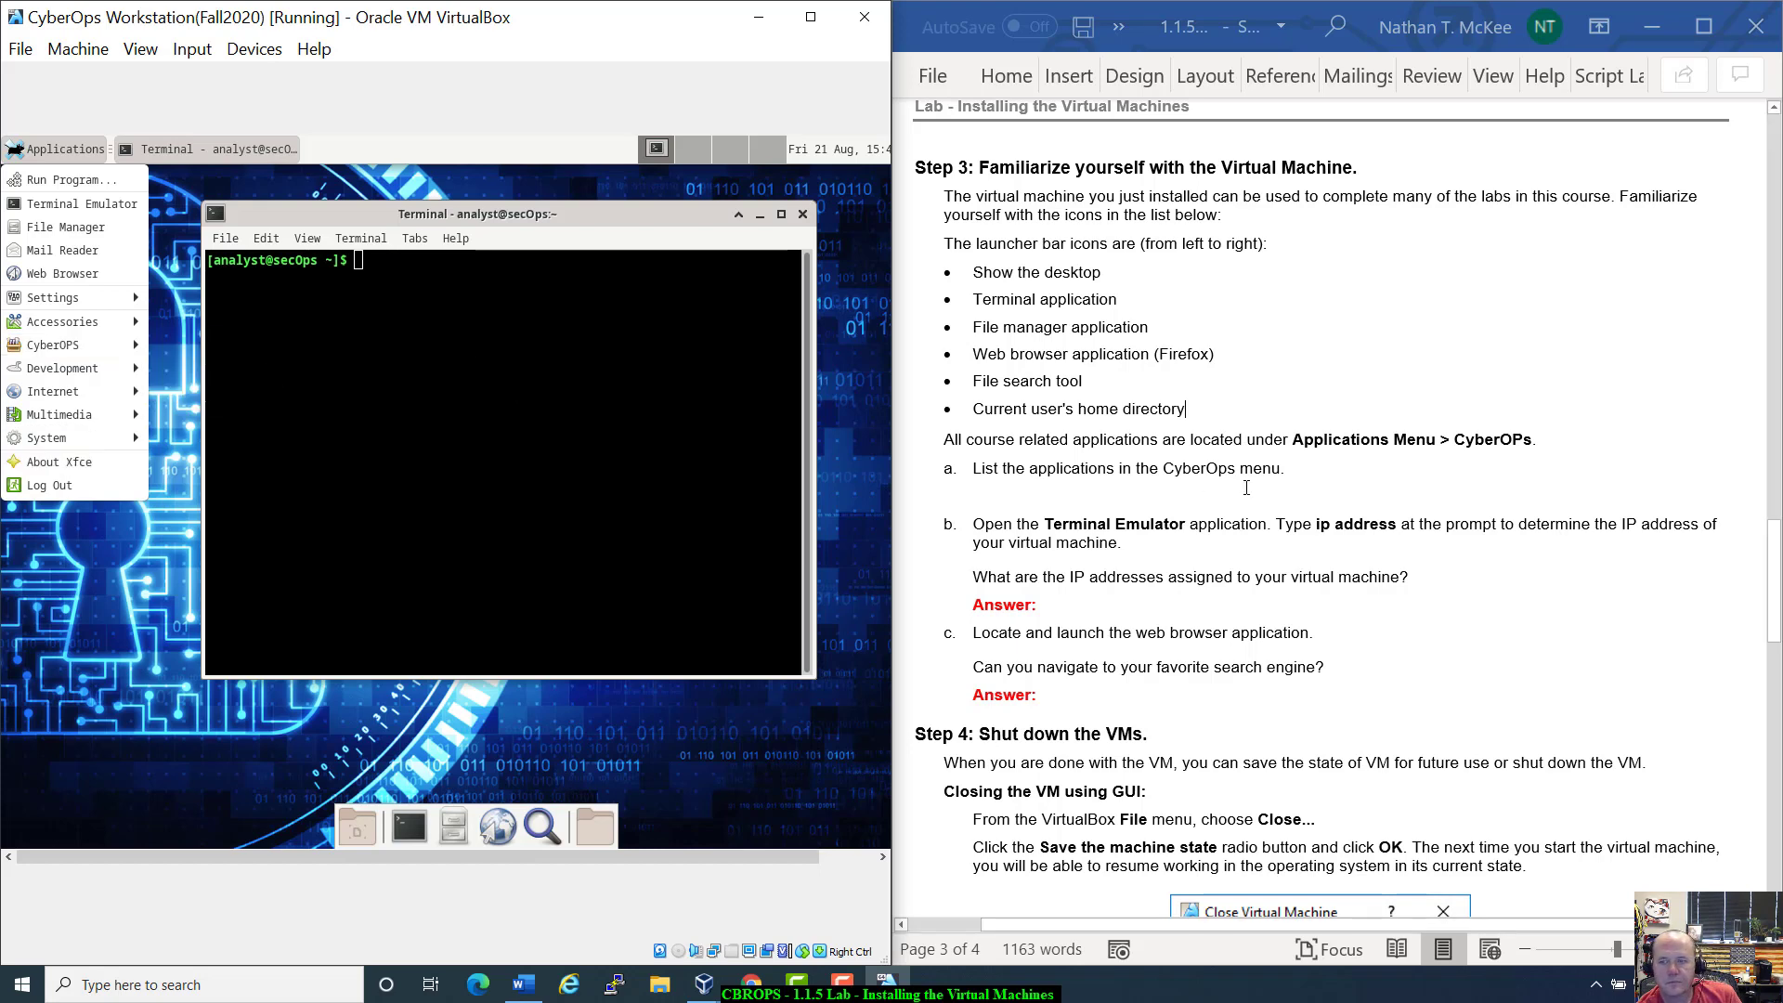
pyautogui.scroll(-1, 1347, 489)
pyautogui.scroll(-3, 1347, 490)
pyautogui.scroll(4, 1095, 463)
pyautogui.moveTo(974, 464); pyautogui.dragTo(1326, 487)
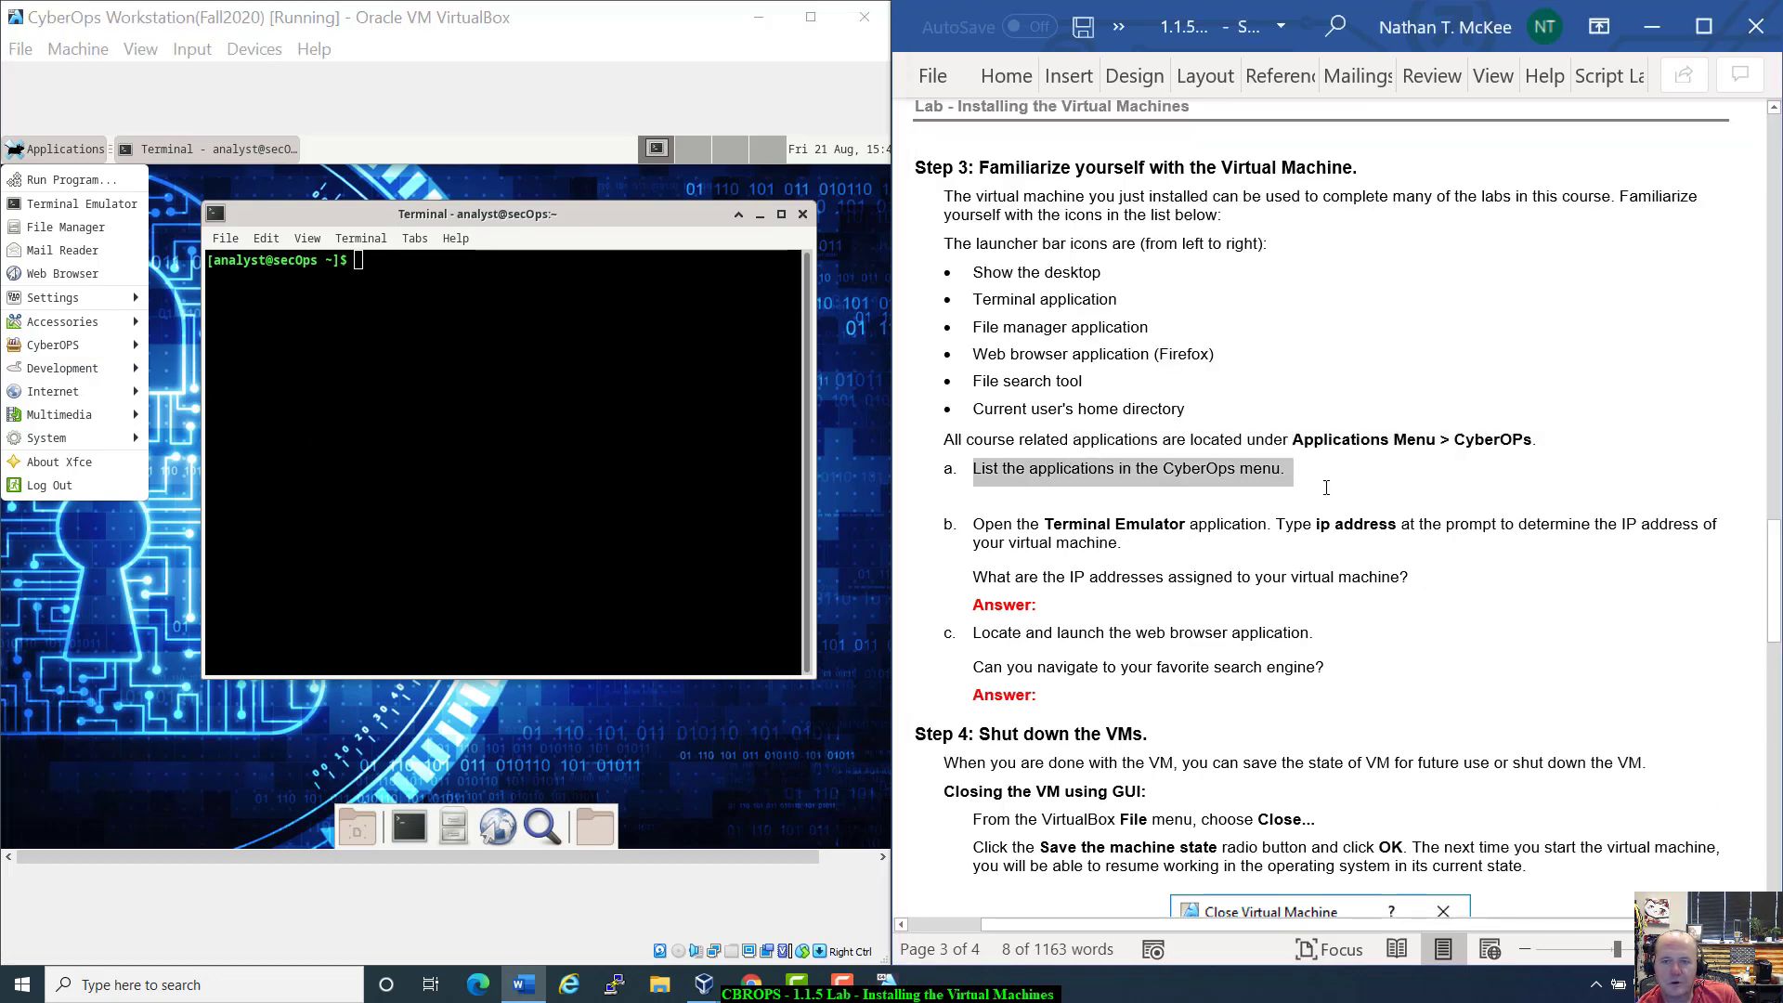
pyautogui.click(1162, 497)
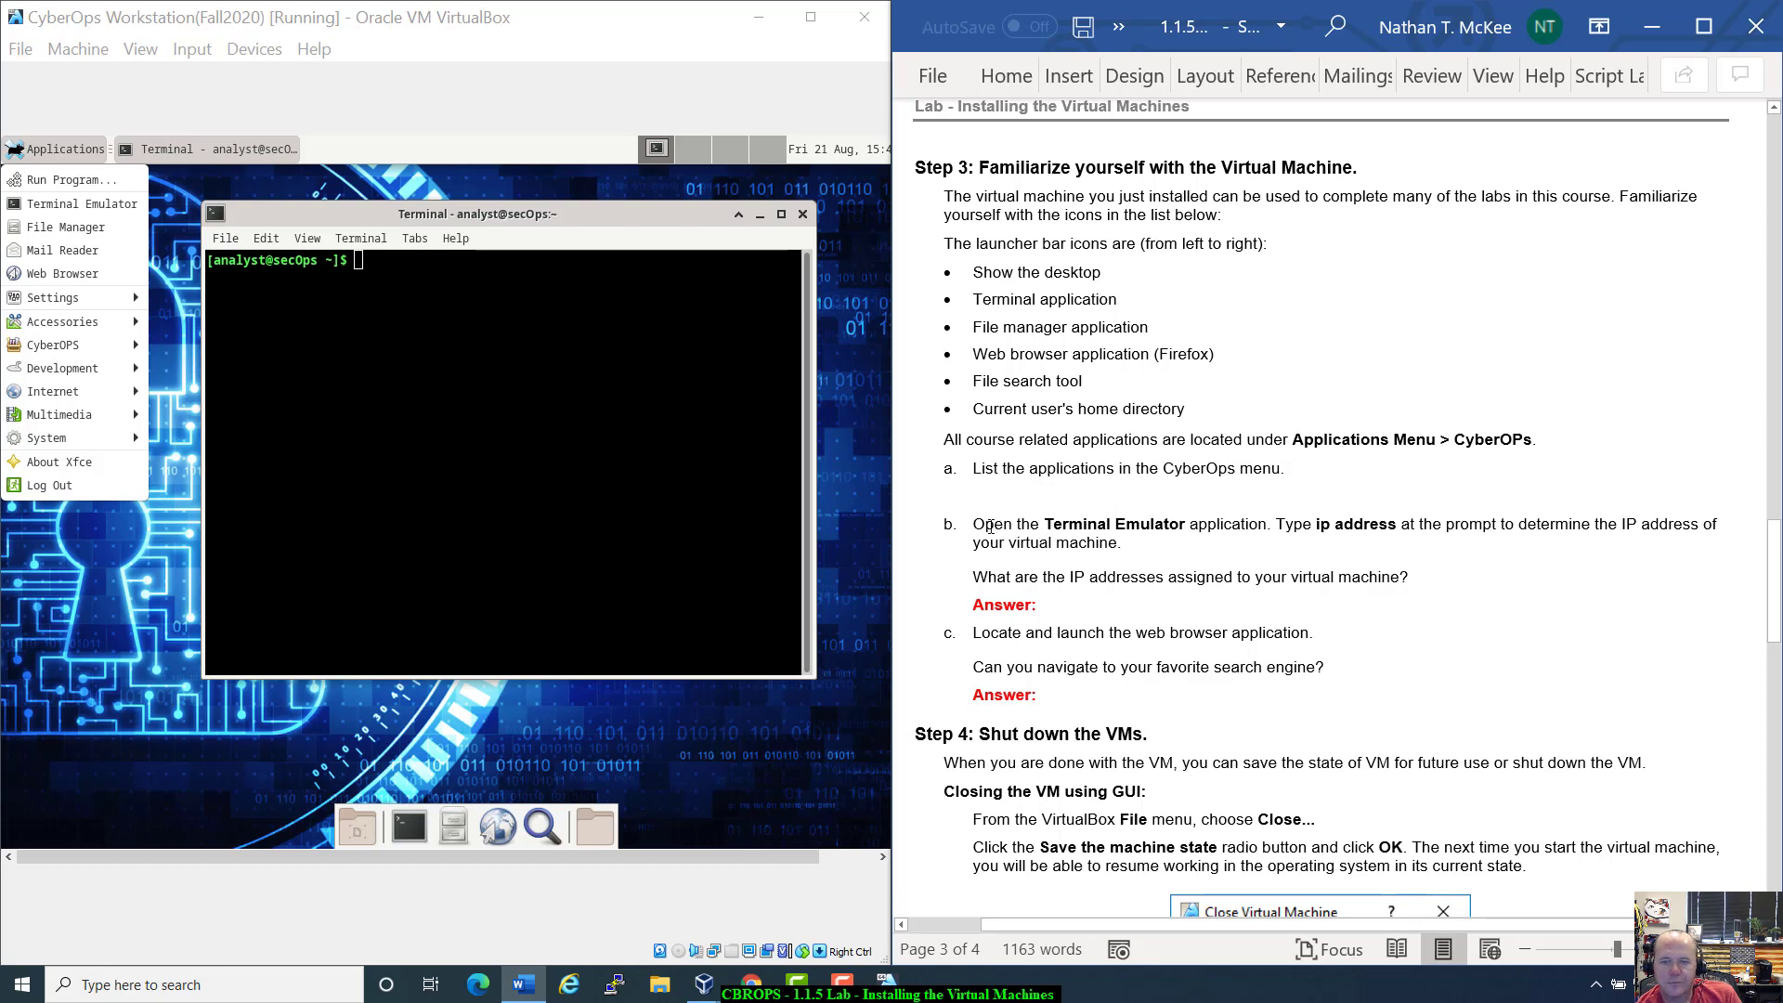
# Run ip address in the guest terminal and highlight the IPv4 address of the enp0s3 interface in its output.
pyautogui.click(496, 400)
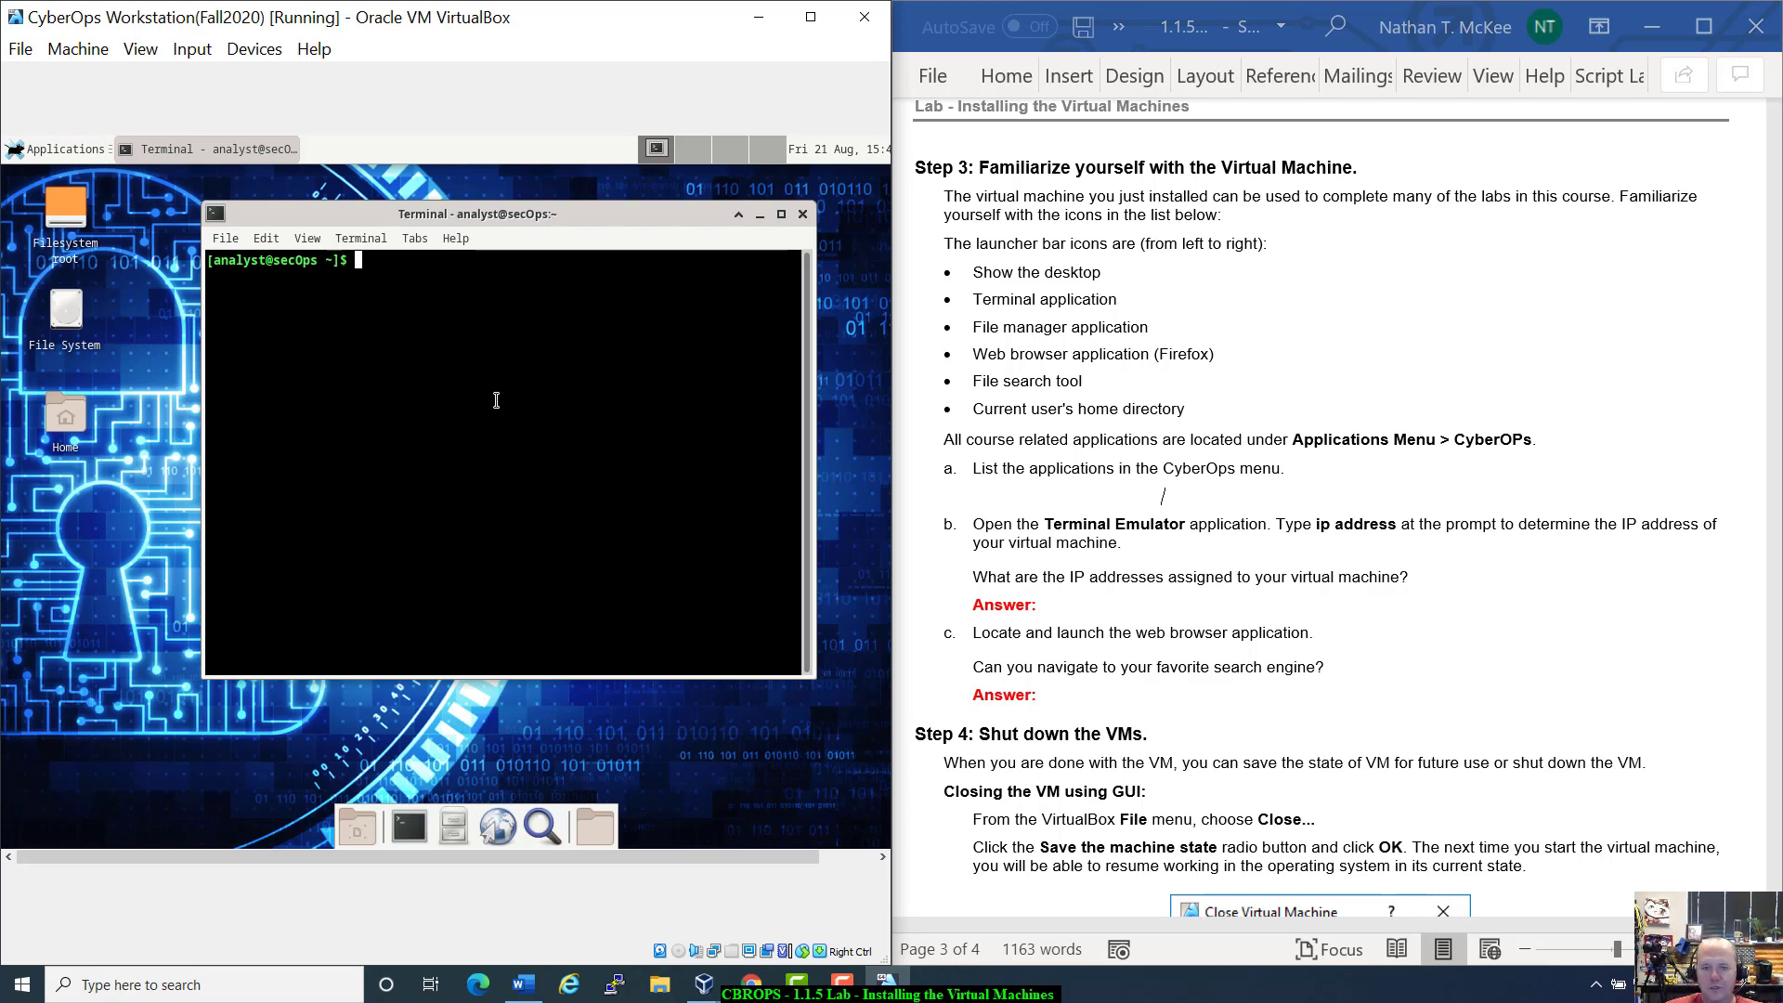
pyautogui.write('ip')
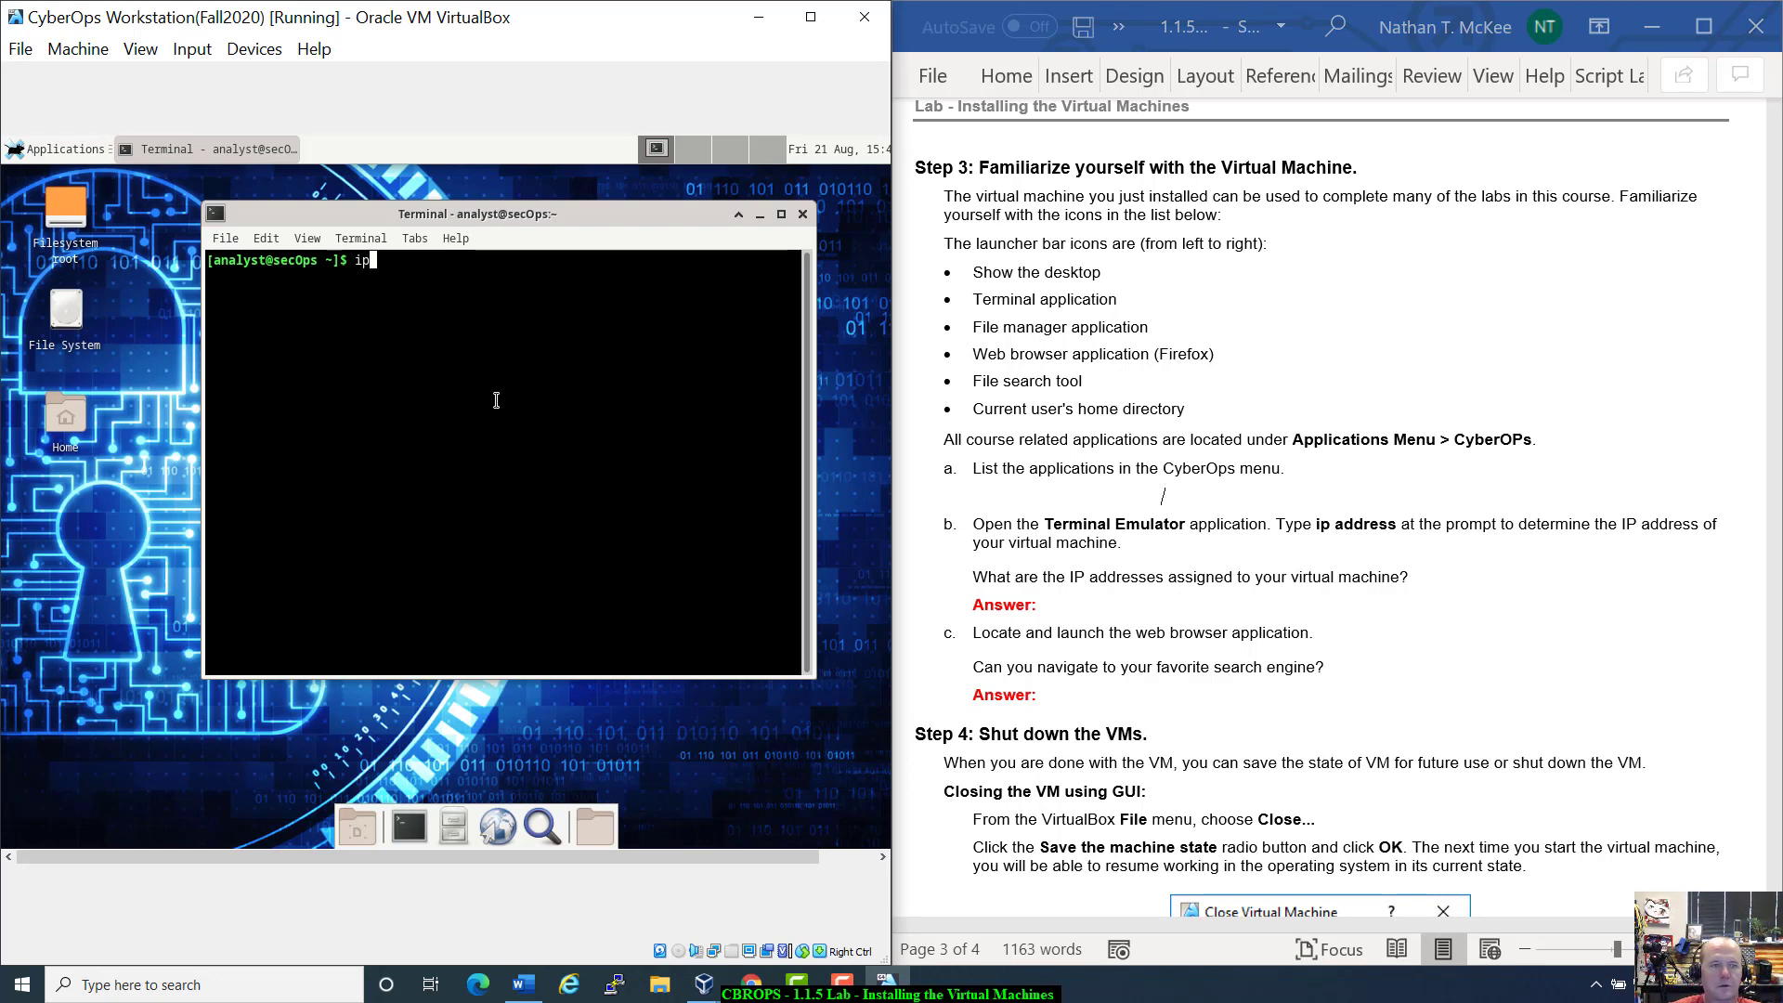
pyautogui.write(' address')
pyautogui.press('Return')
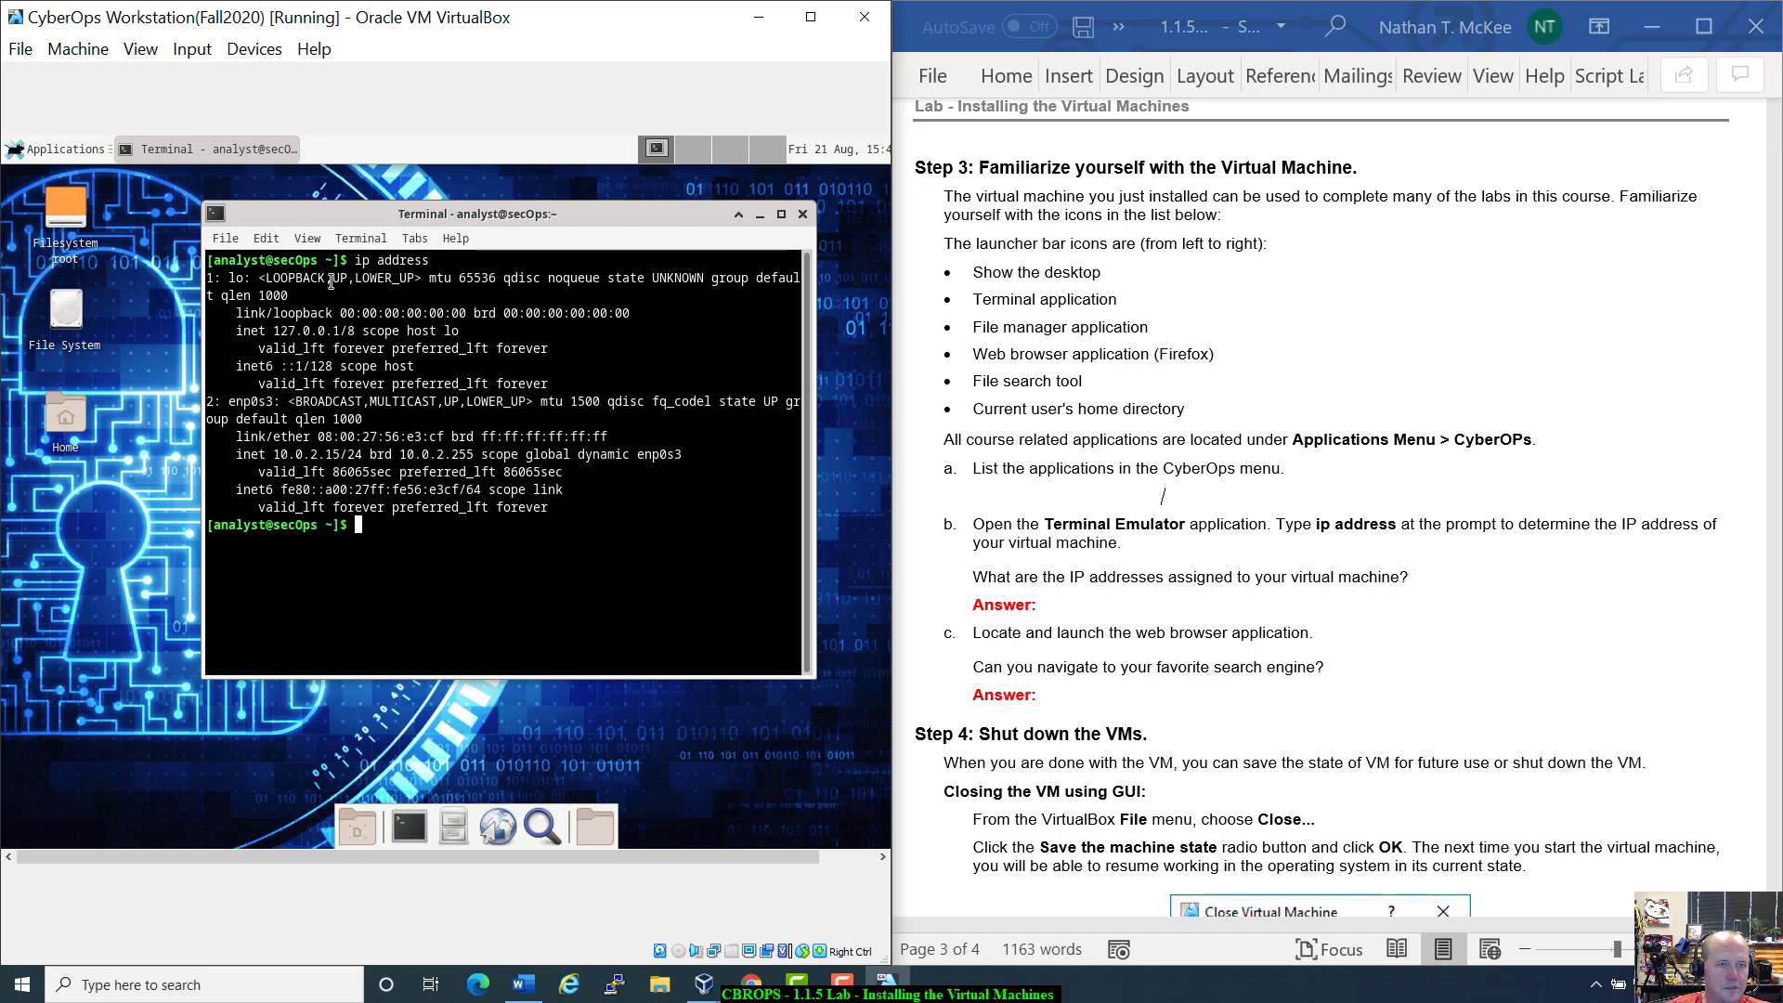
pyautogui.moveTo(279, 279); pyautogui.dragTo(744, 448)
pyautogui.click(665, 493)
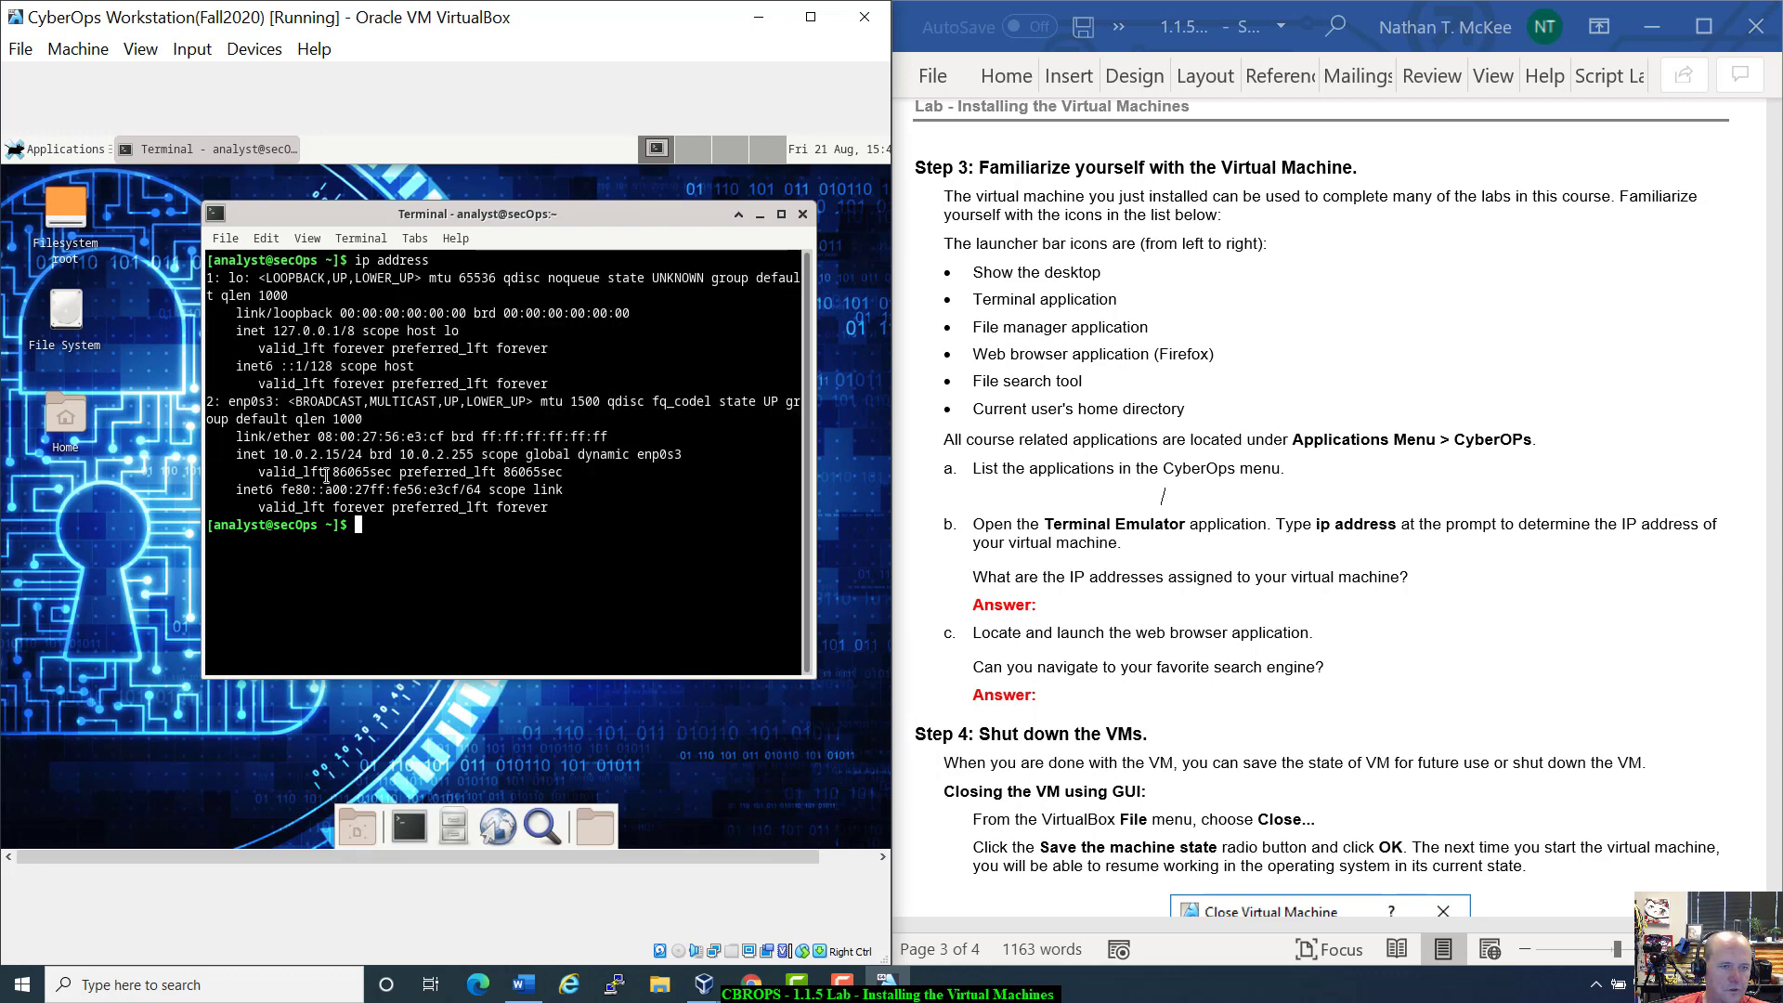
pyautogui.moveTo(274, 455); pyautogui.dragTo(346, 459)
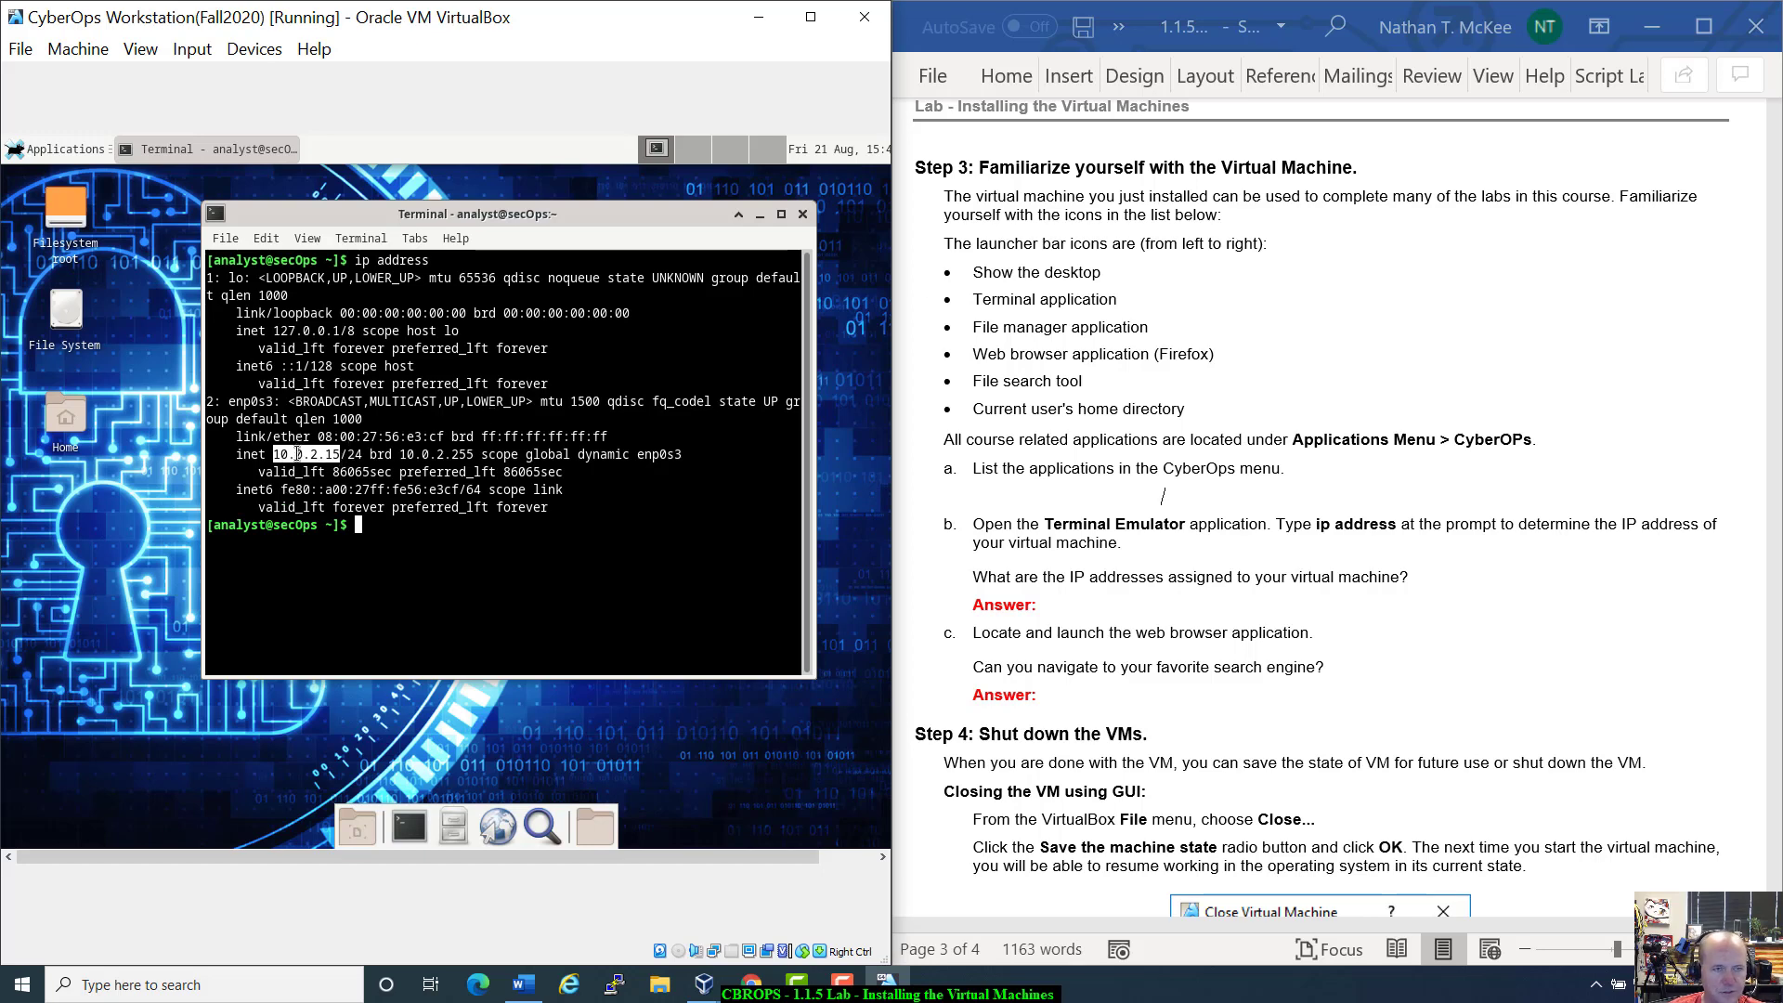
# Run ifconfig in the guest terminal and highlight the enp0s3 interface's IPv4 address.
pyautogui.click(420, 531)
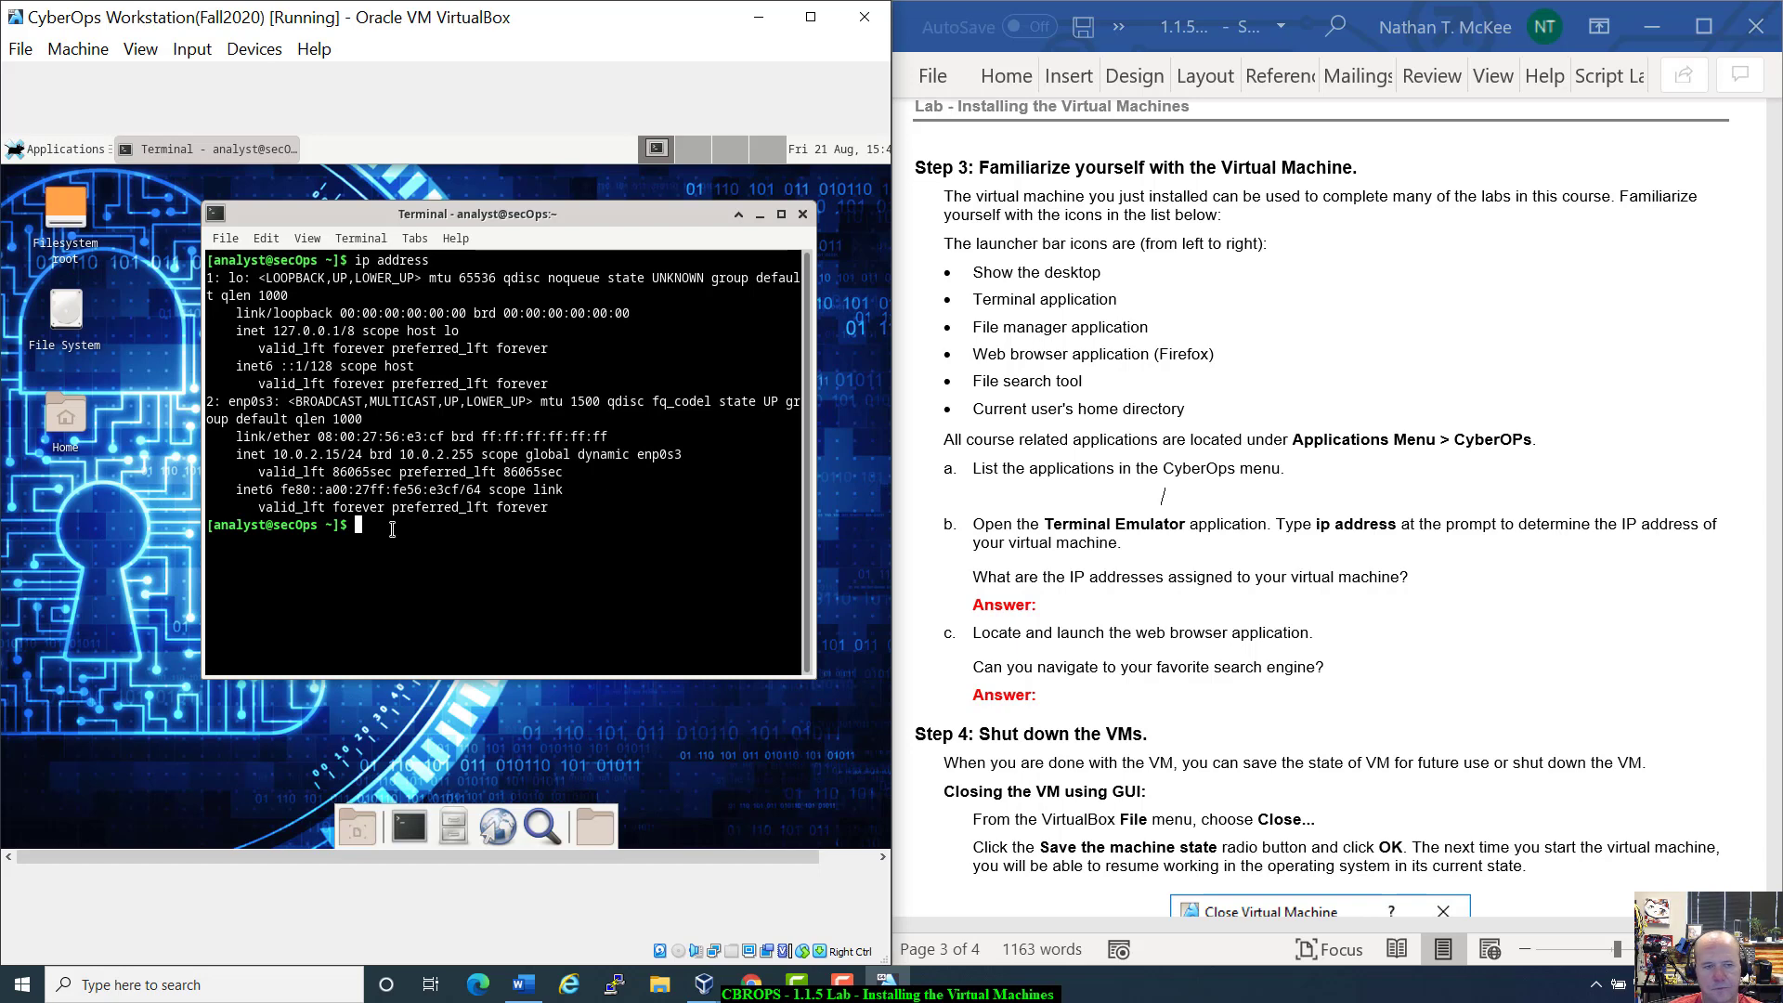
pyautogui.write('ifconfig')
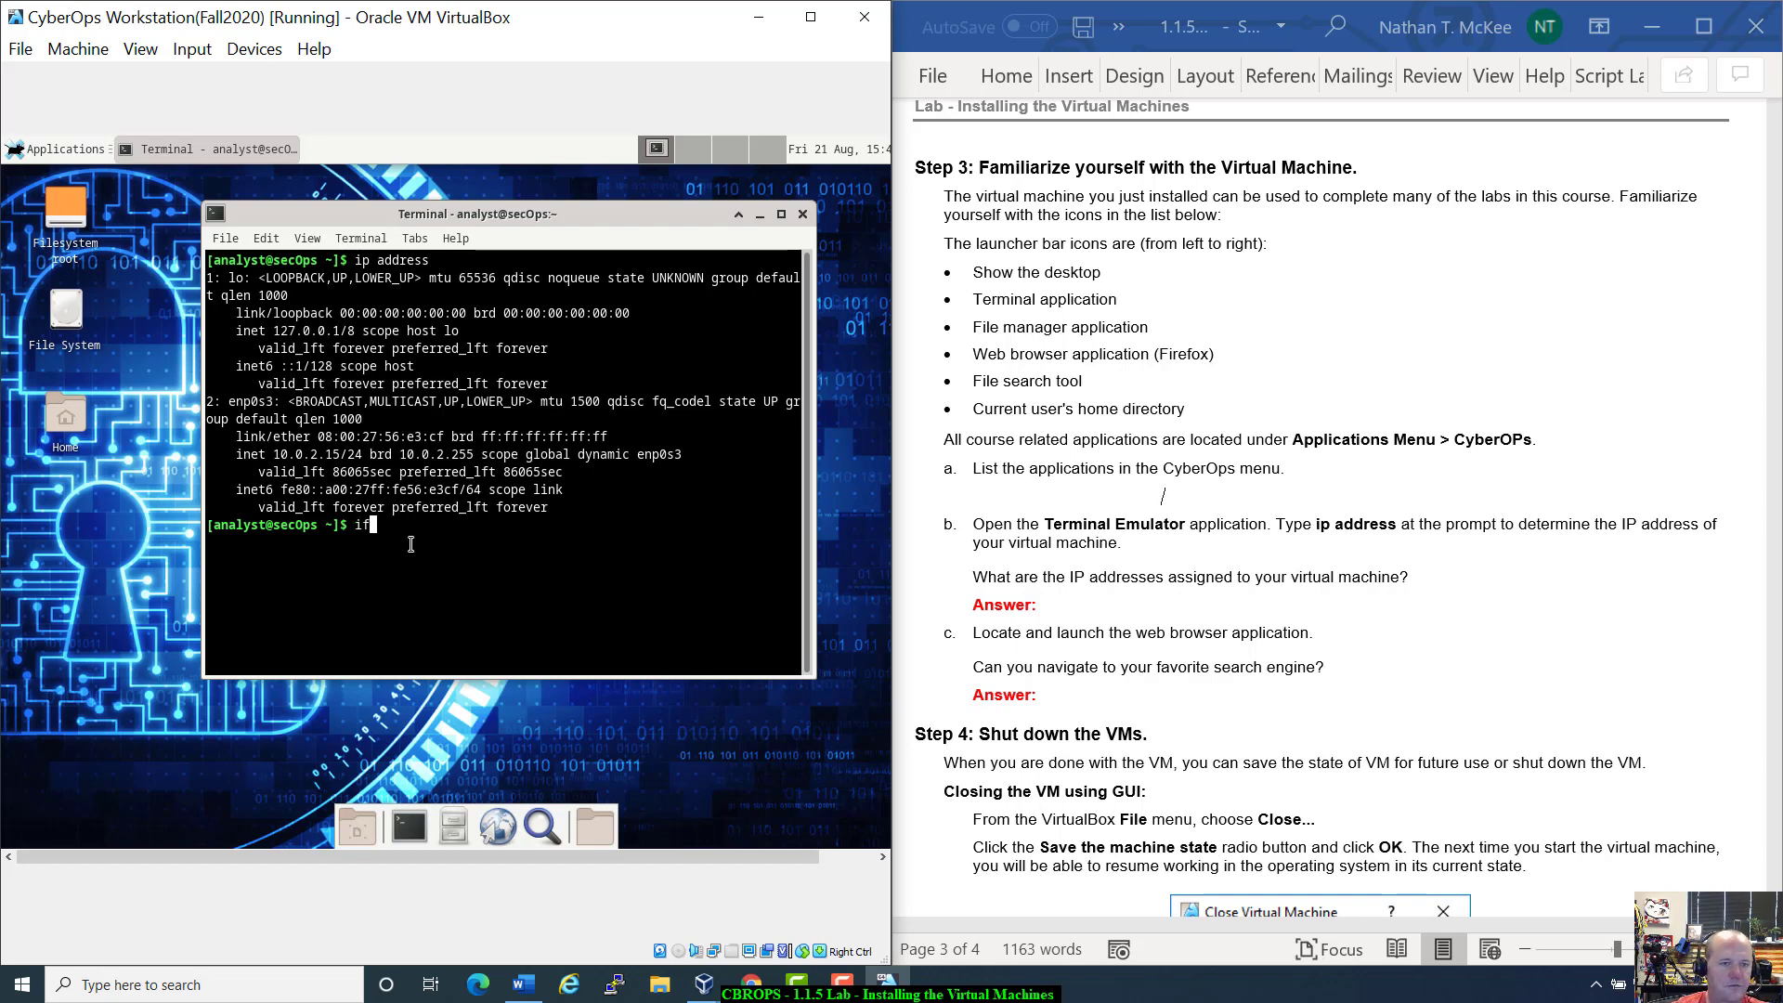
pyautogui.press('Return')
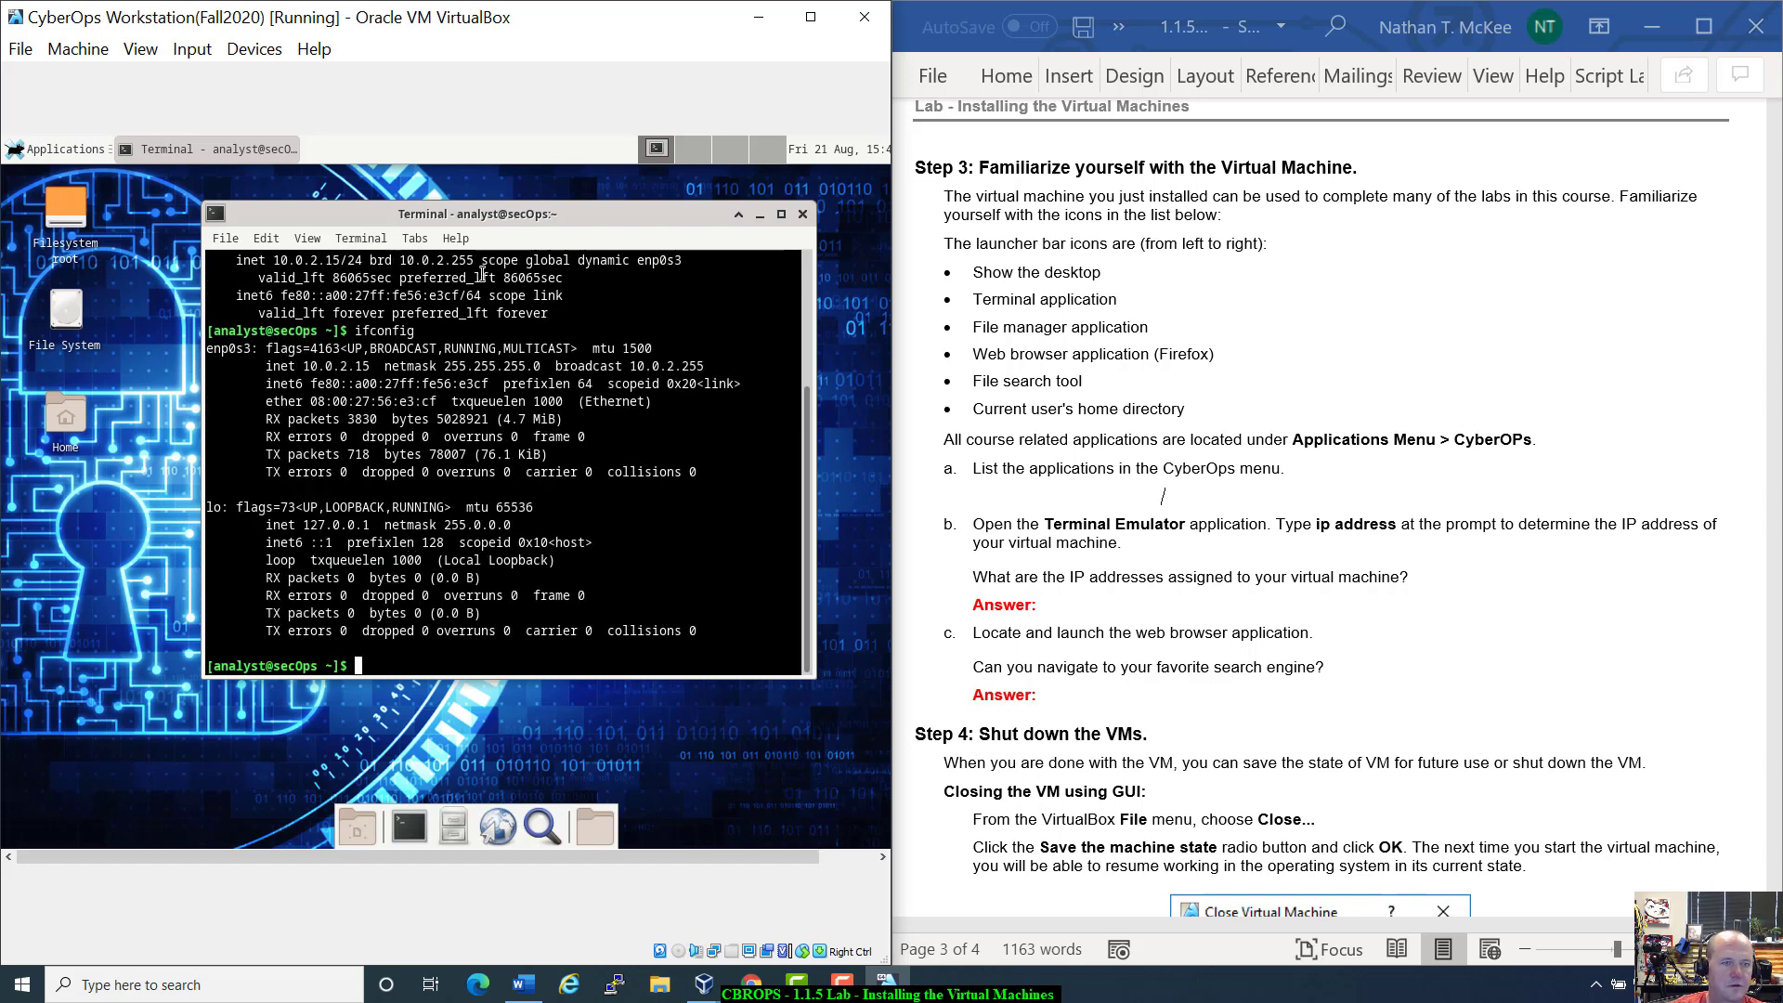
pyautogui.moveTo(309, 367)
pyautogui.mouseDown()
pyautogui.moveTo(340, 382)
pyautogui.moveTo(353, 365)
pyautogui.moveTo(315, 350)
pyautogui.moveTo(300, 371)
pyautogui.mouseUp()
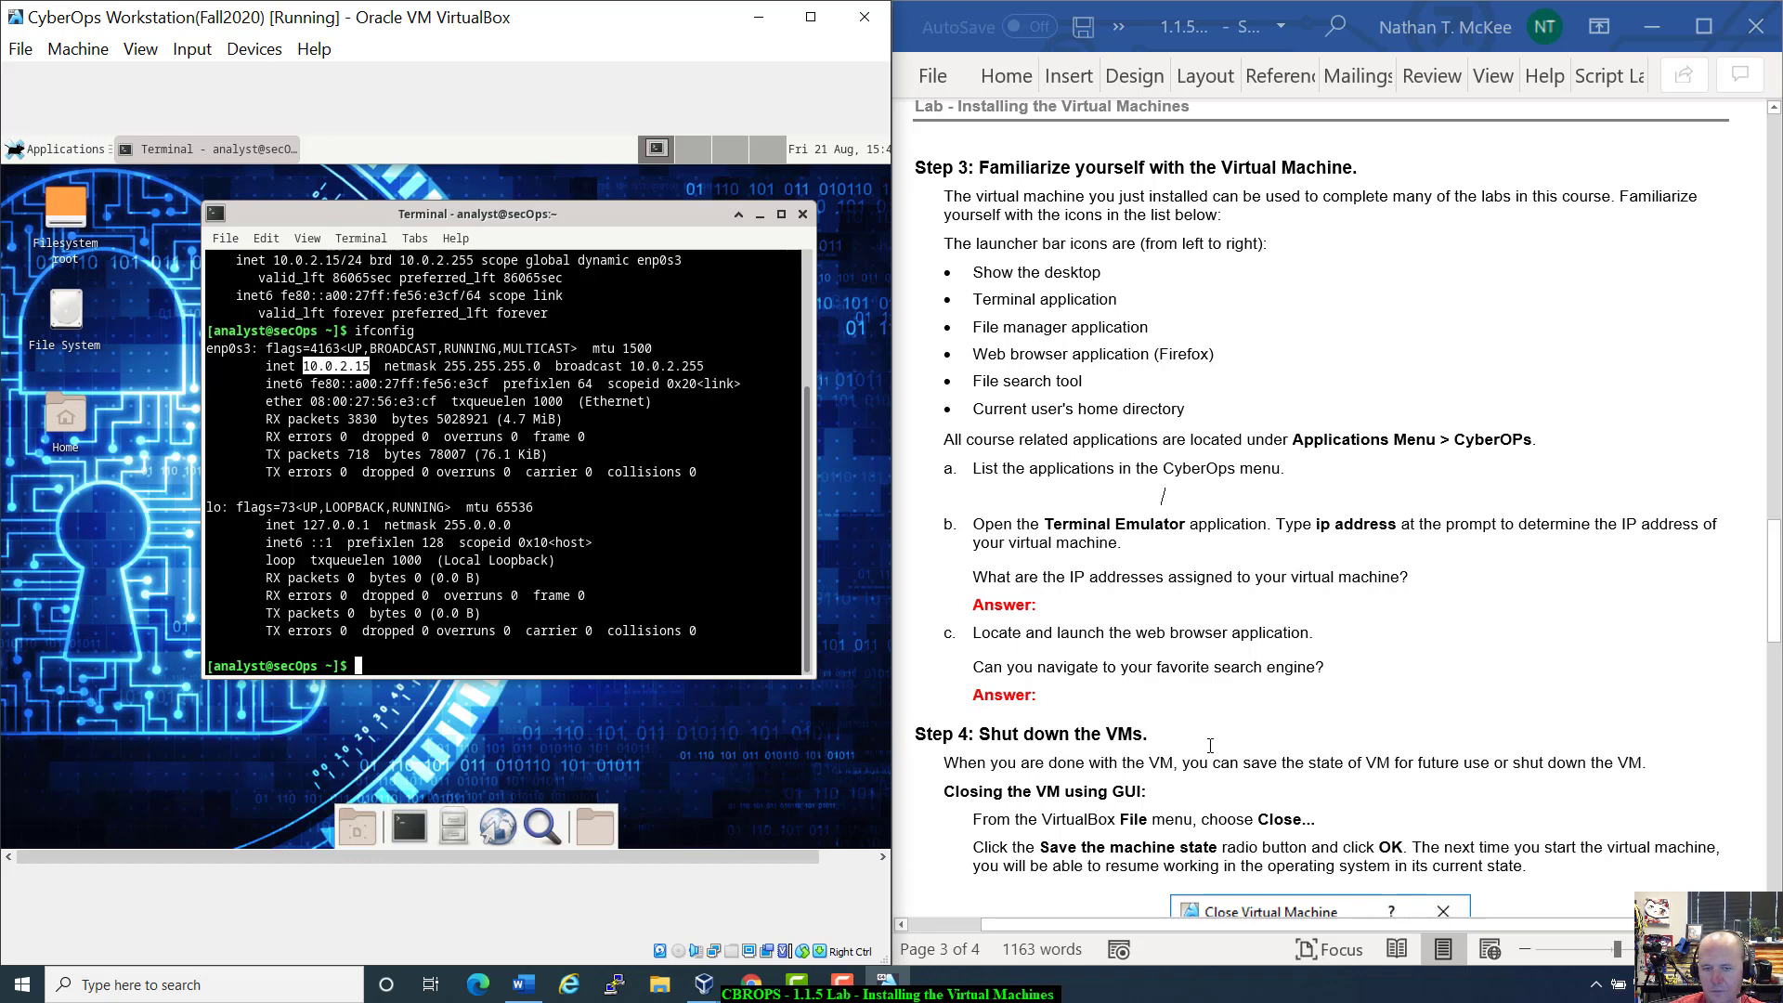
pyautogui.scroll(-2, 1210, 746)
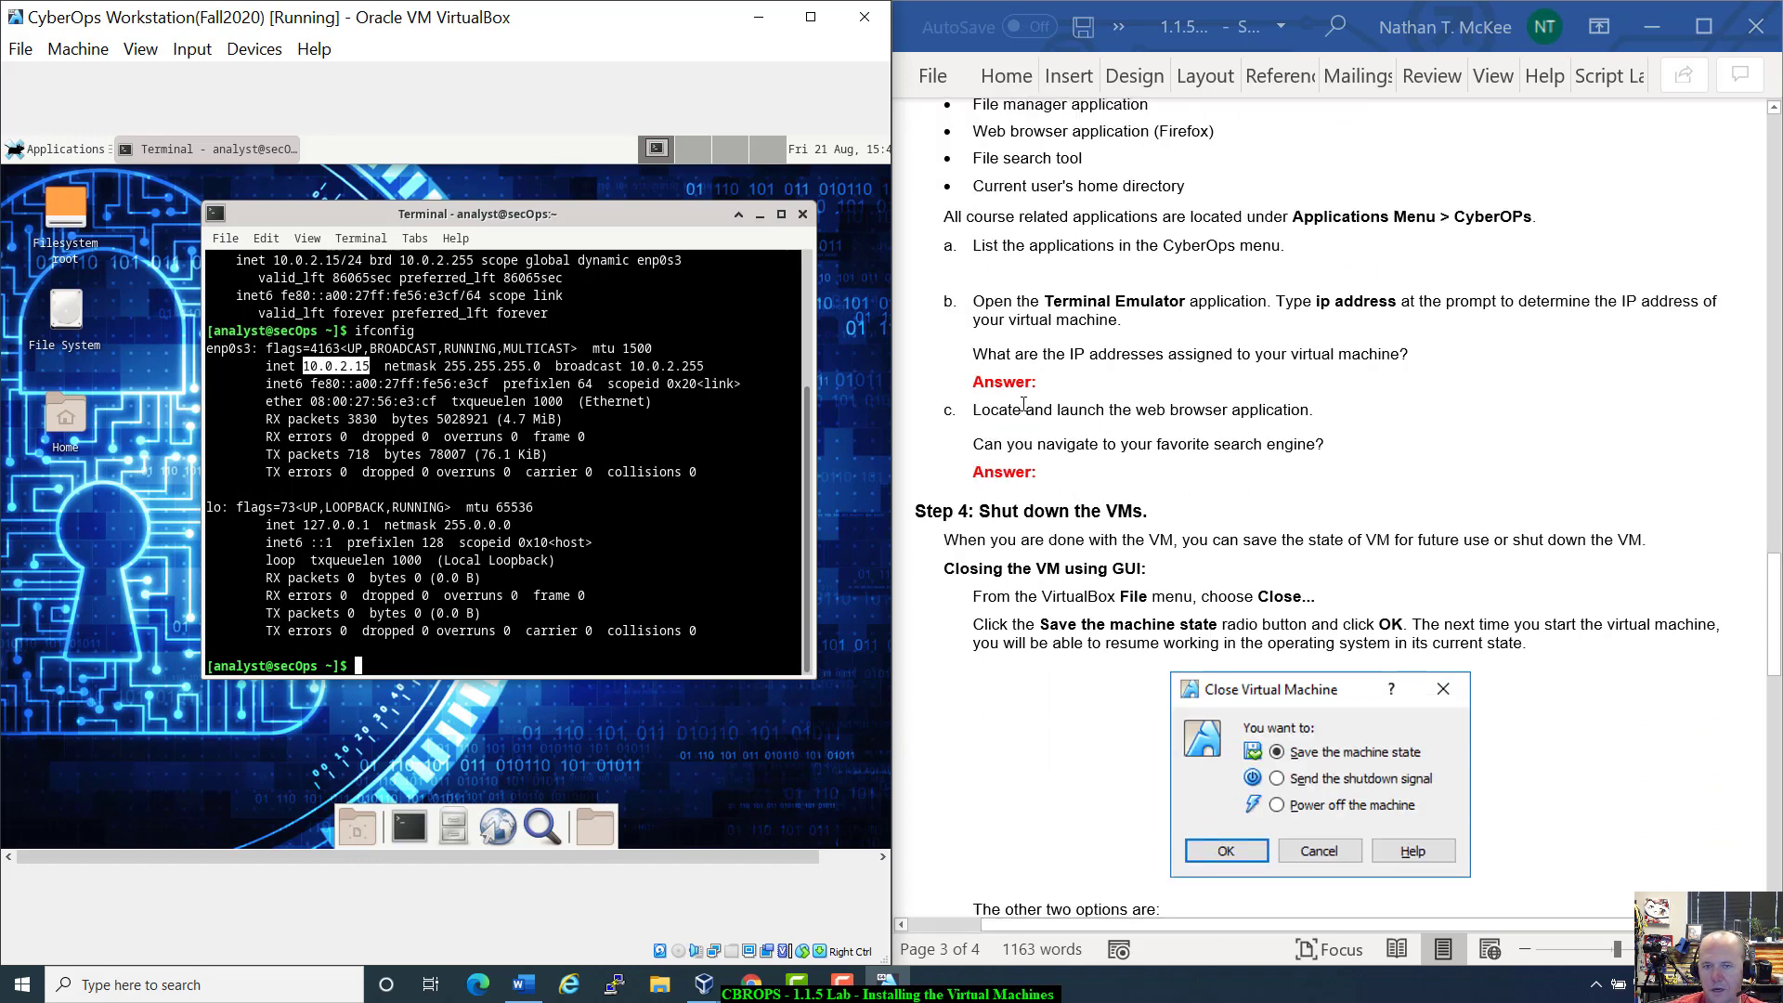
pyautogui.scroll(-1, 1022, 406)
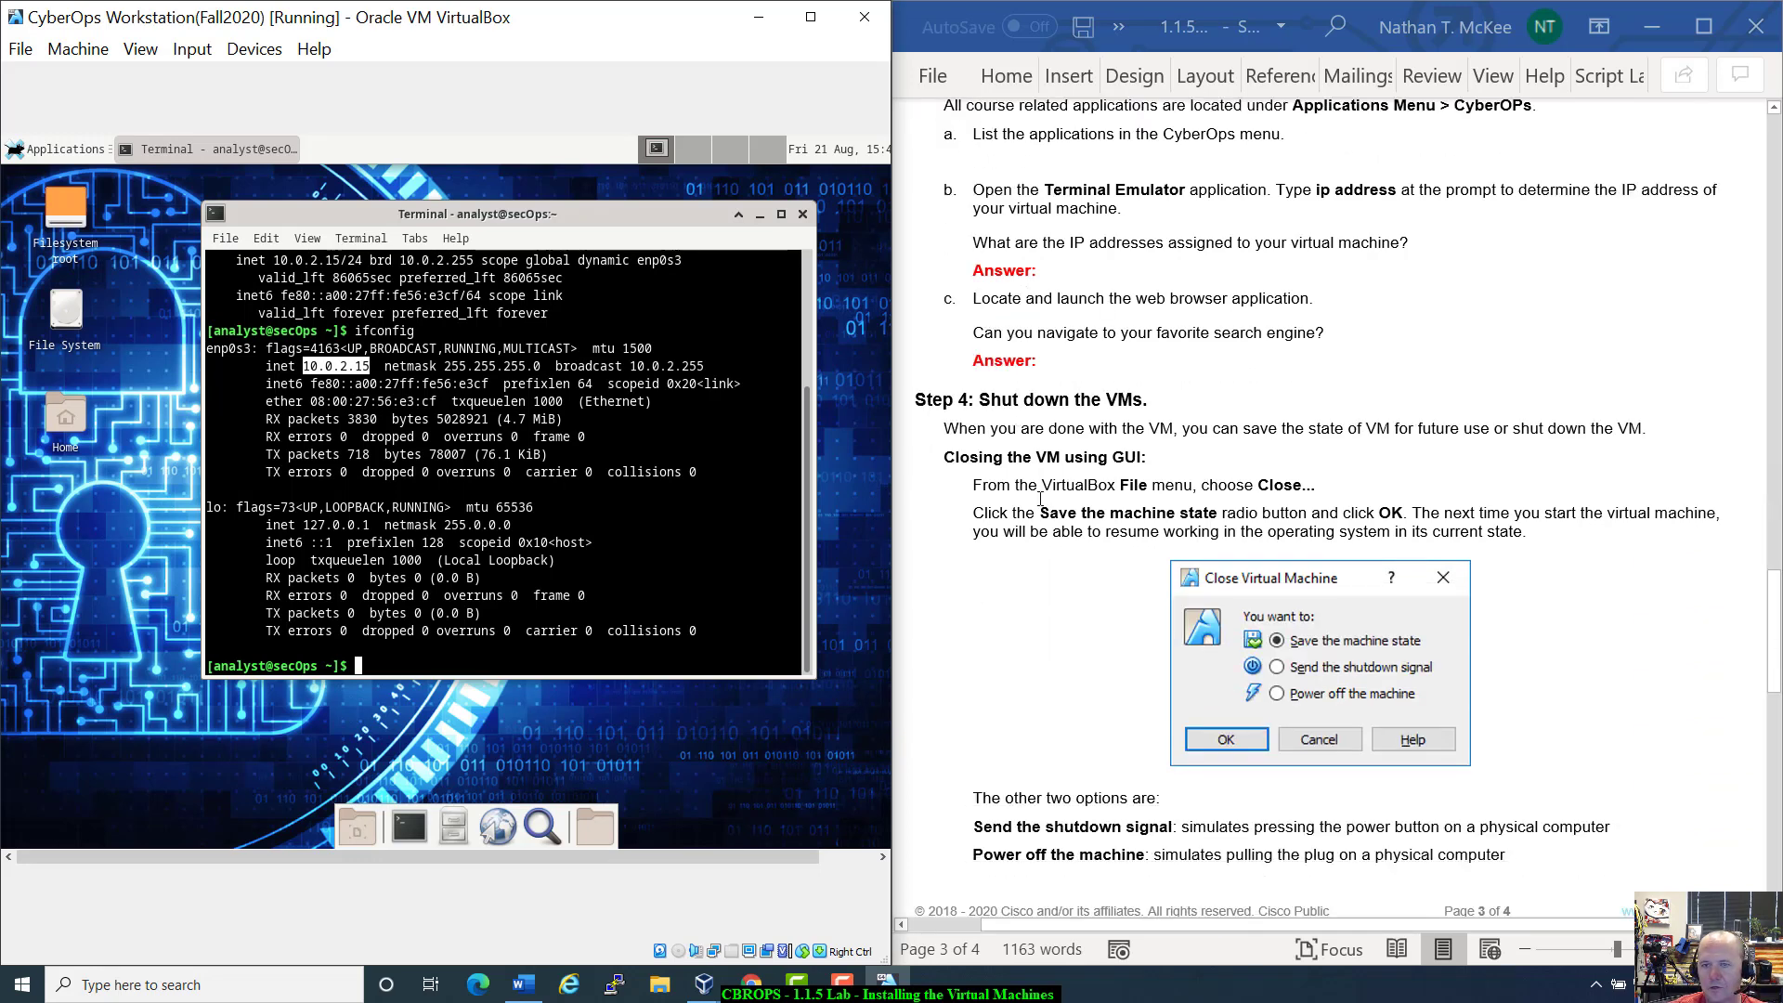
pyautogui.click(802, 213)
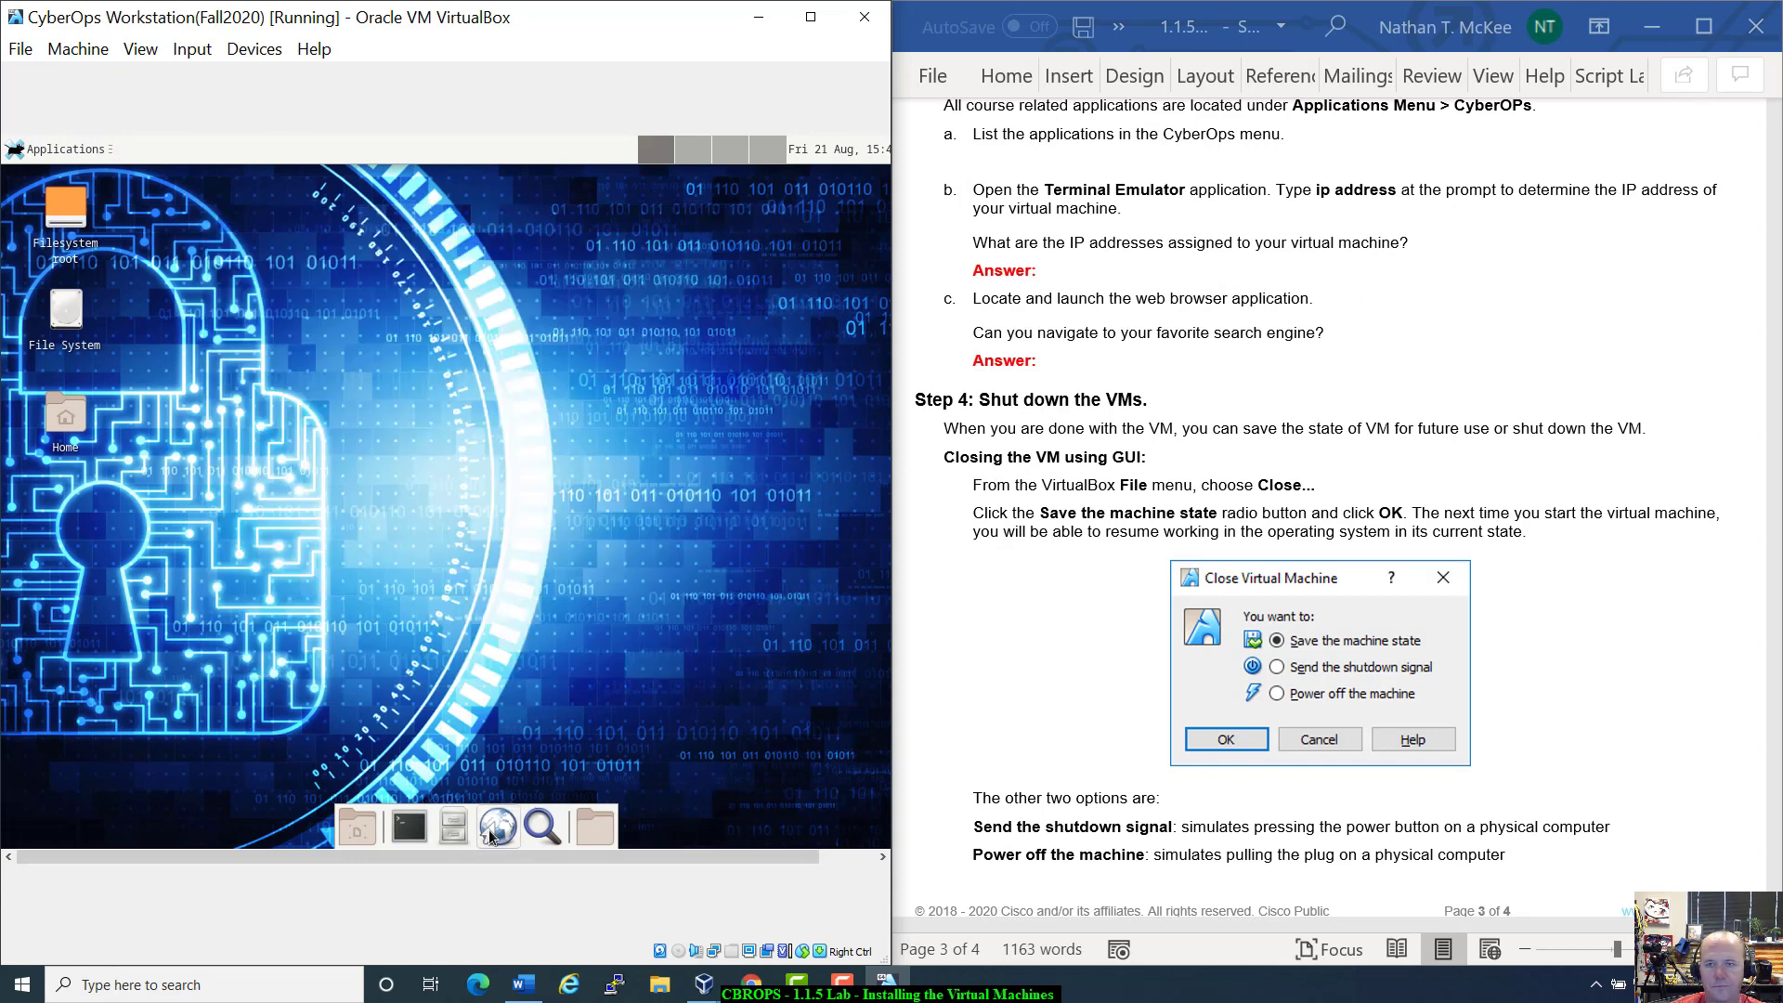
pyautogui.click(495, 829)
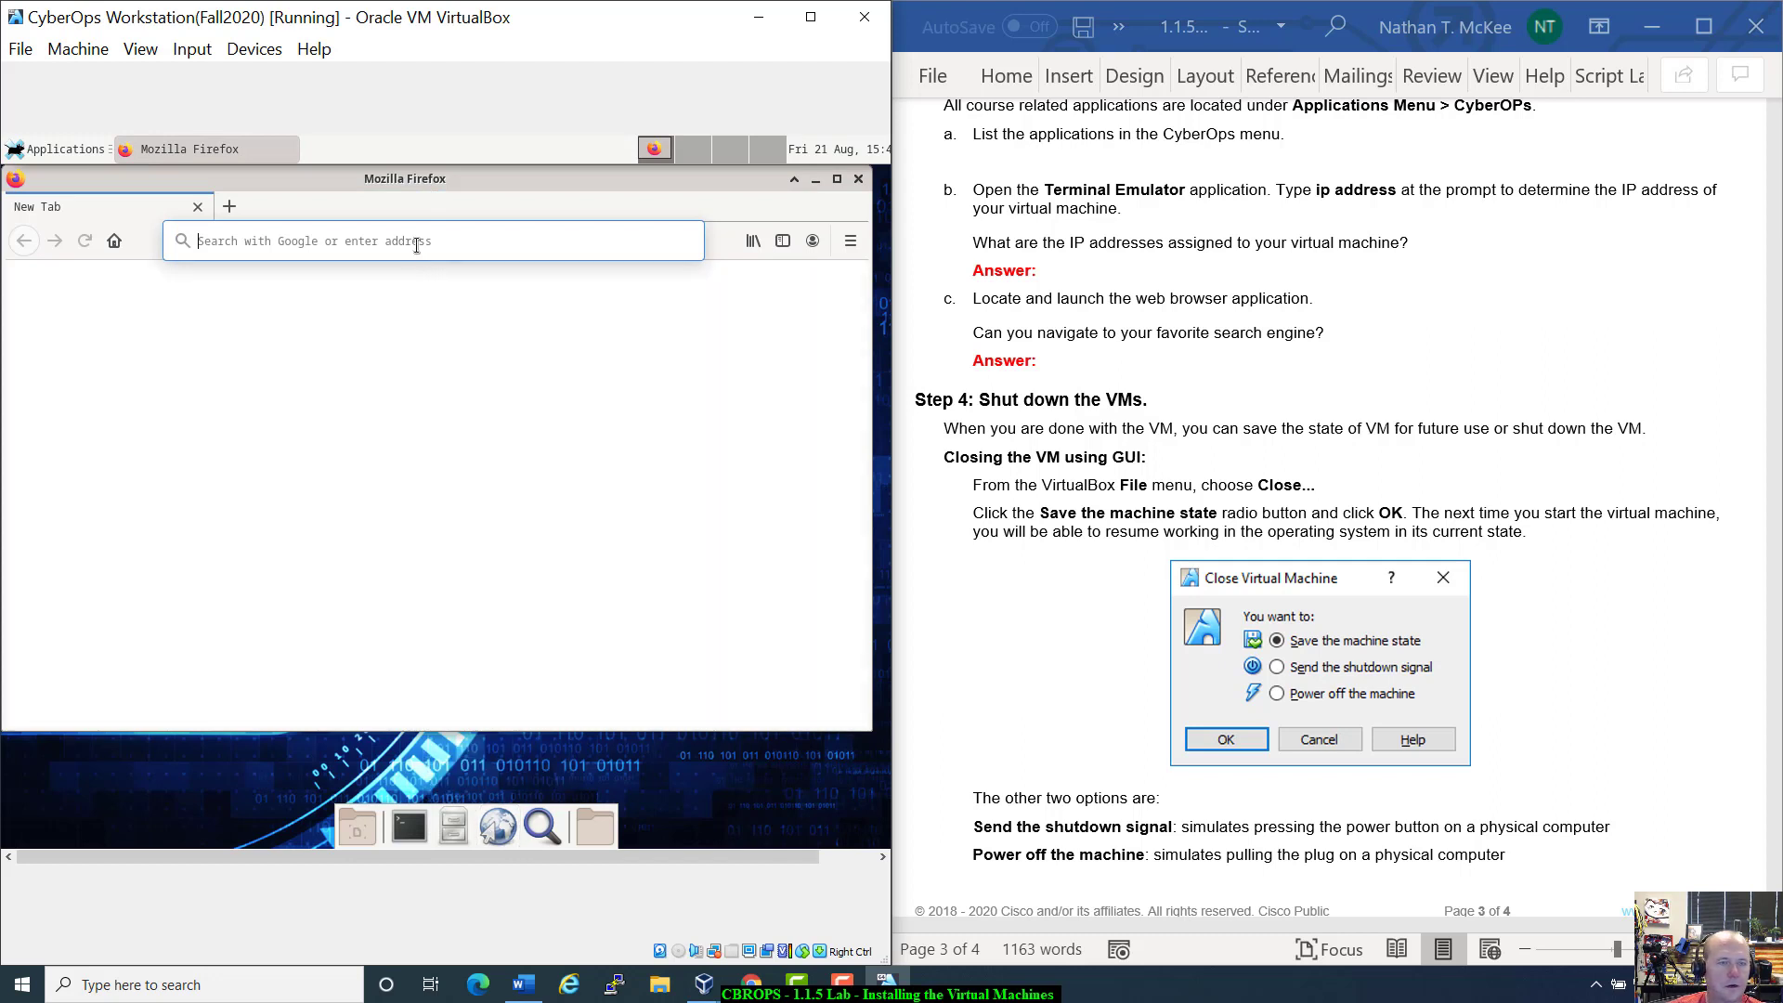
pyautogui.write('www.dans')
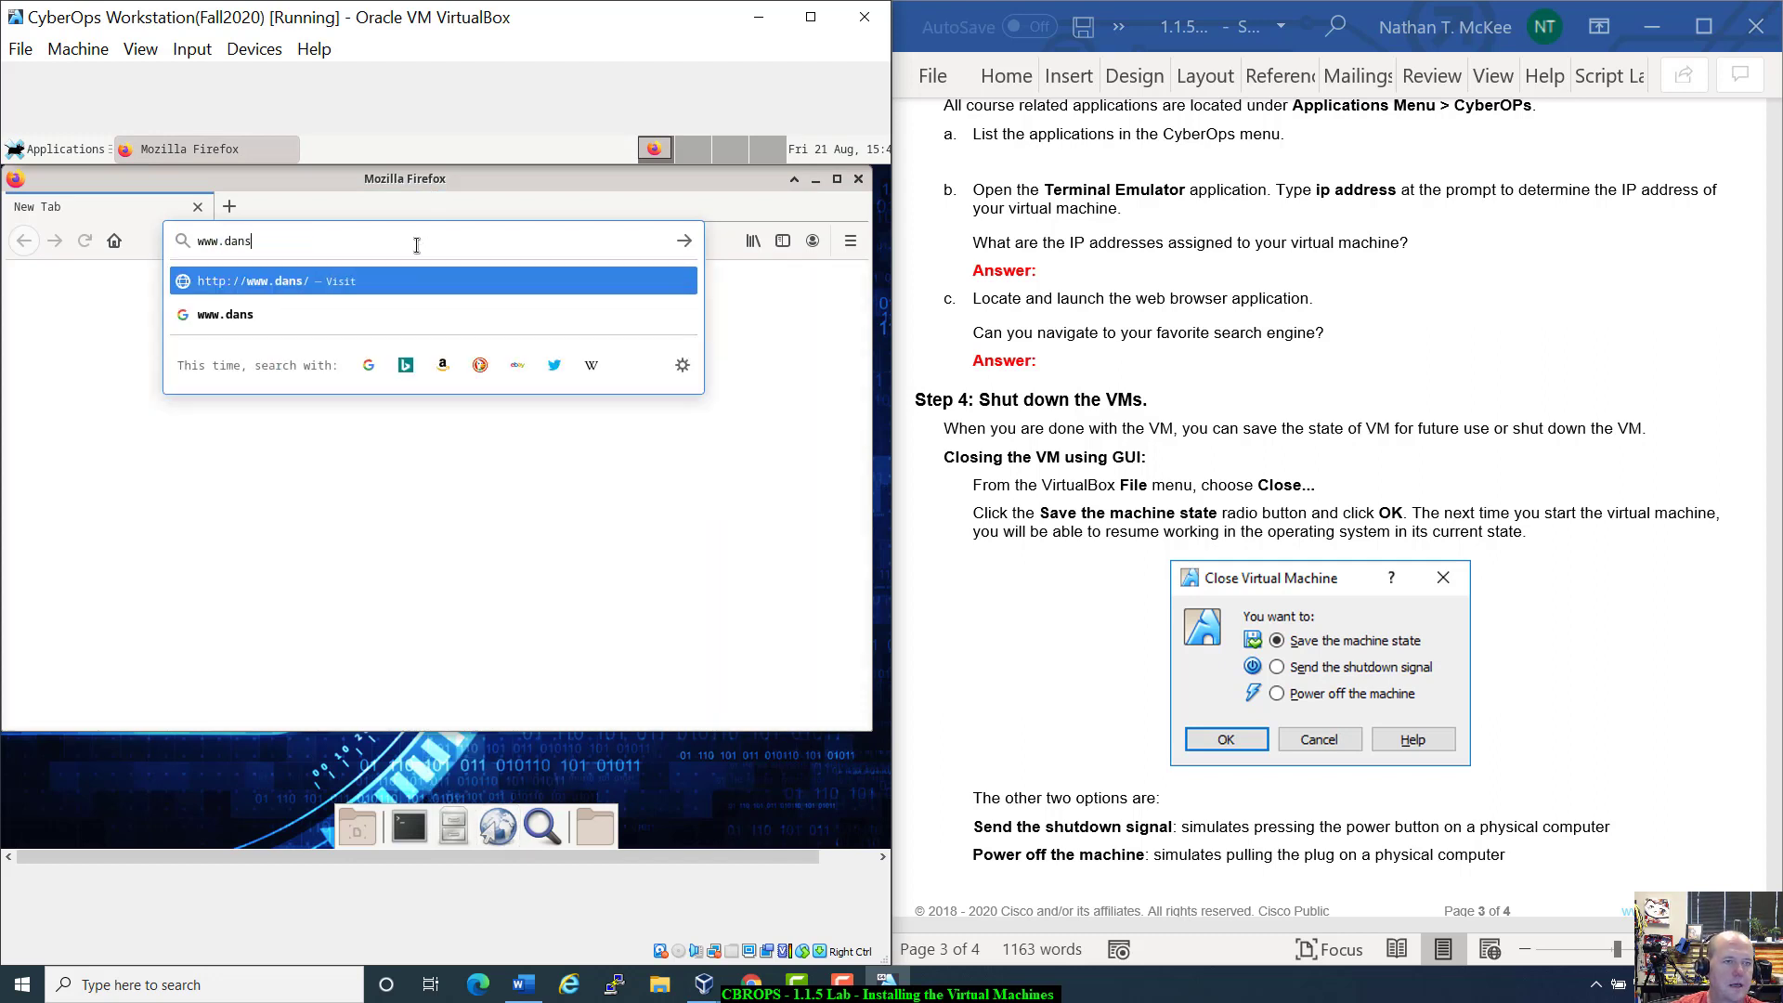
pyautogui.write('comp.com')
pyautogui.press('Return')
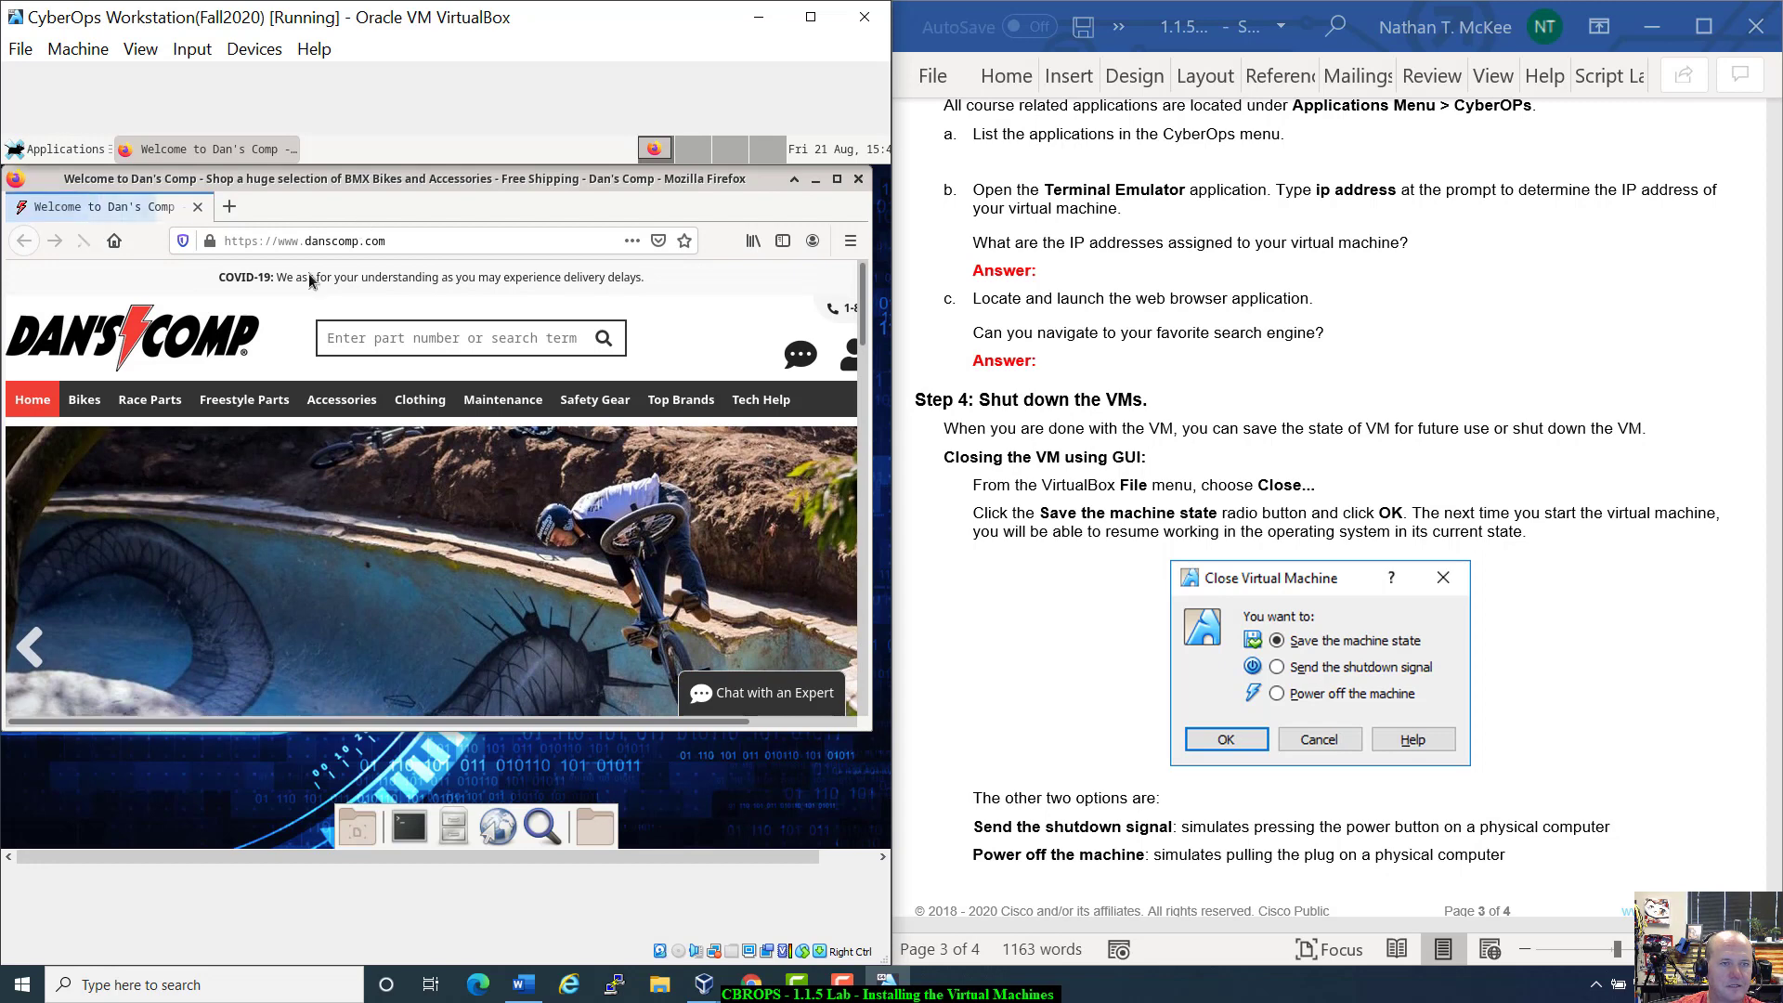
# Search the web for duckduckgo, open the DuckDuckGo home page from the results, and close the browser.
pyautogui.click(329, 249)
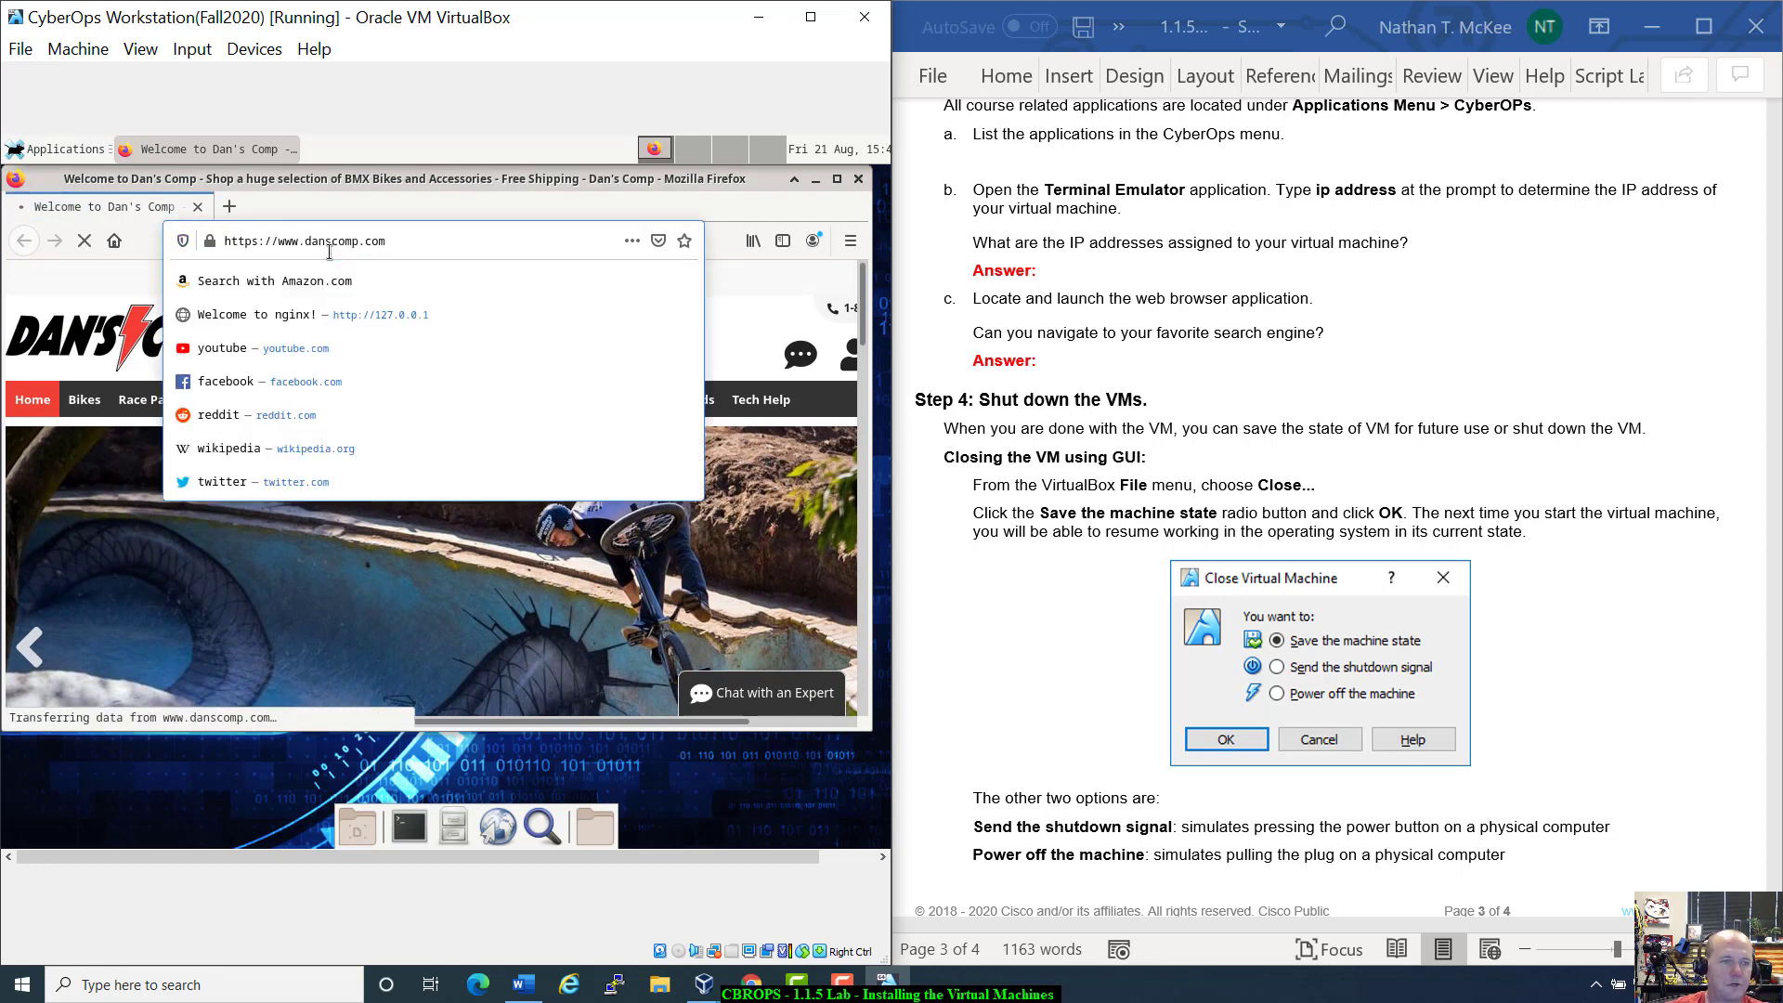
pyautogui.tripleClick(329, 252)
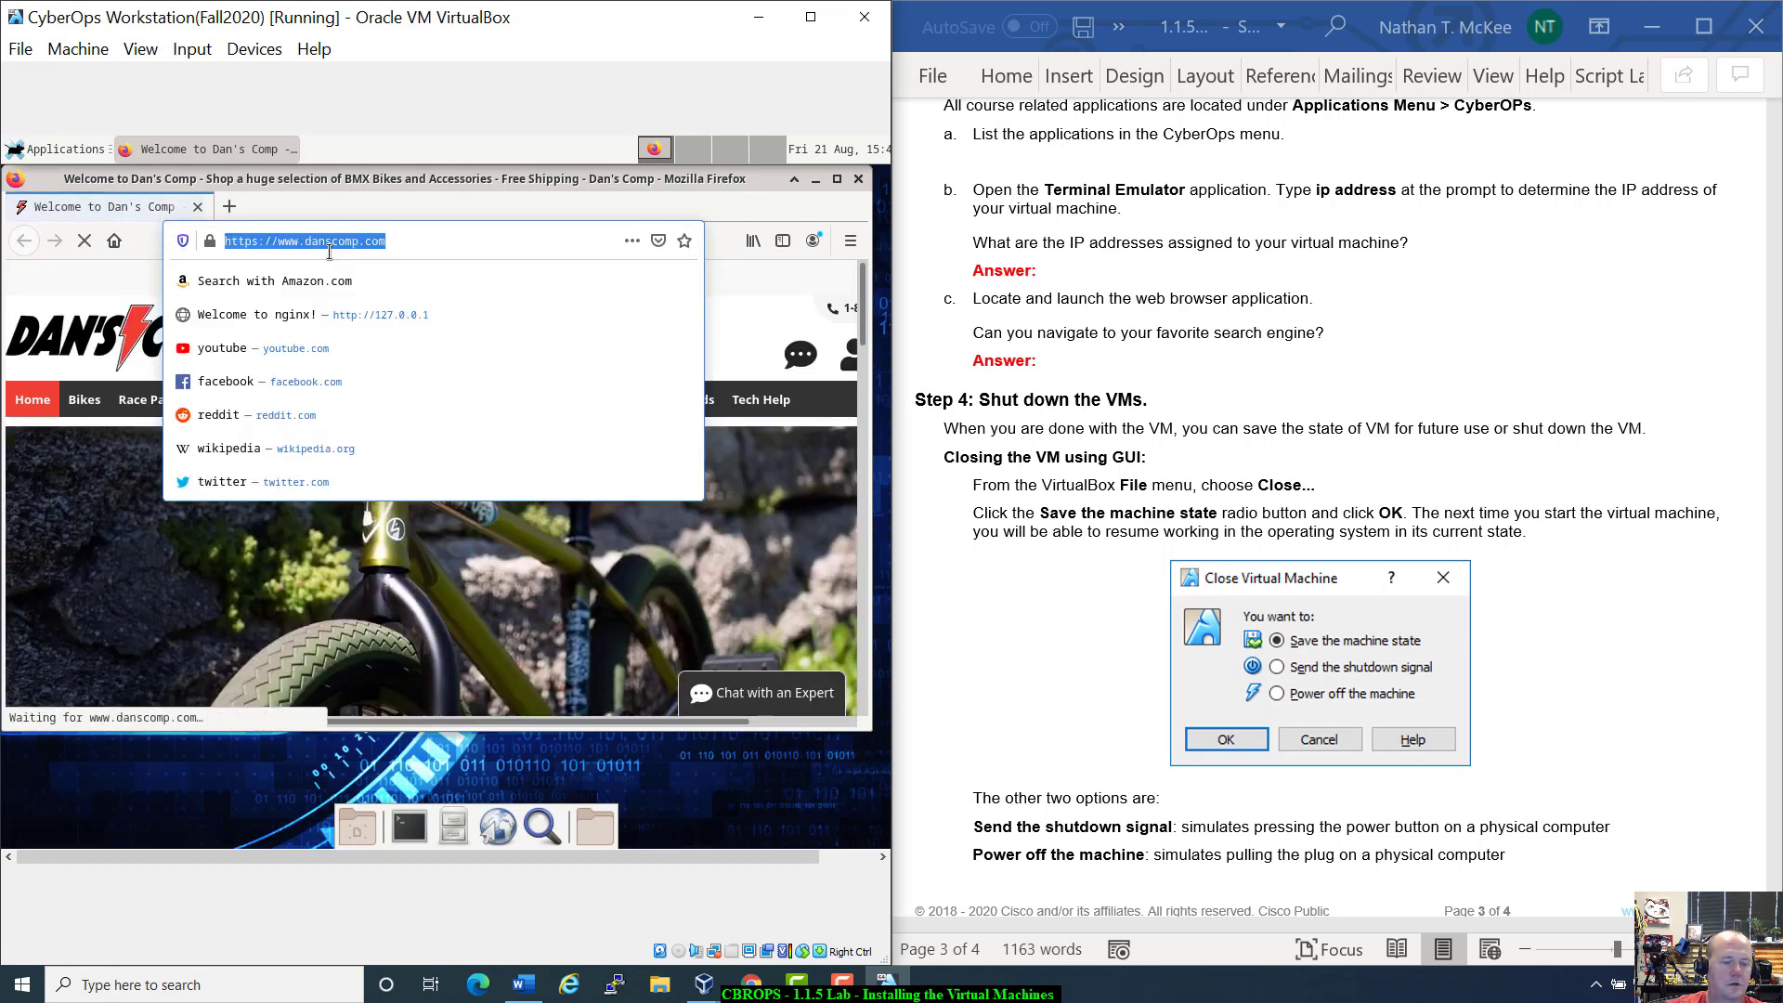
pyautogui.write('duch')
pyautogui.press('BackSpace')
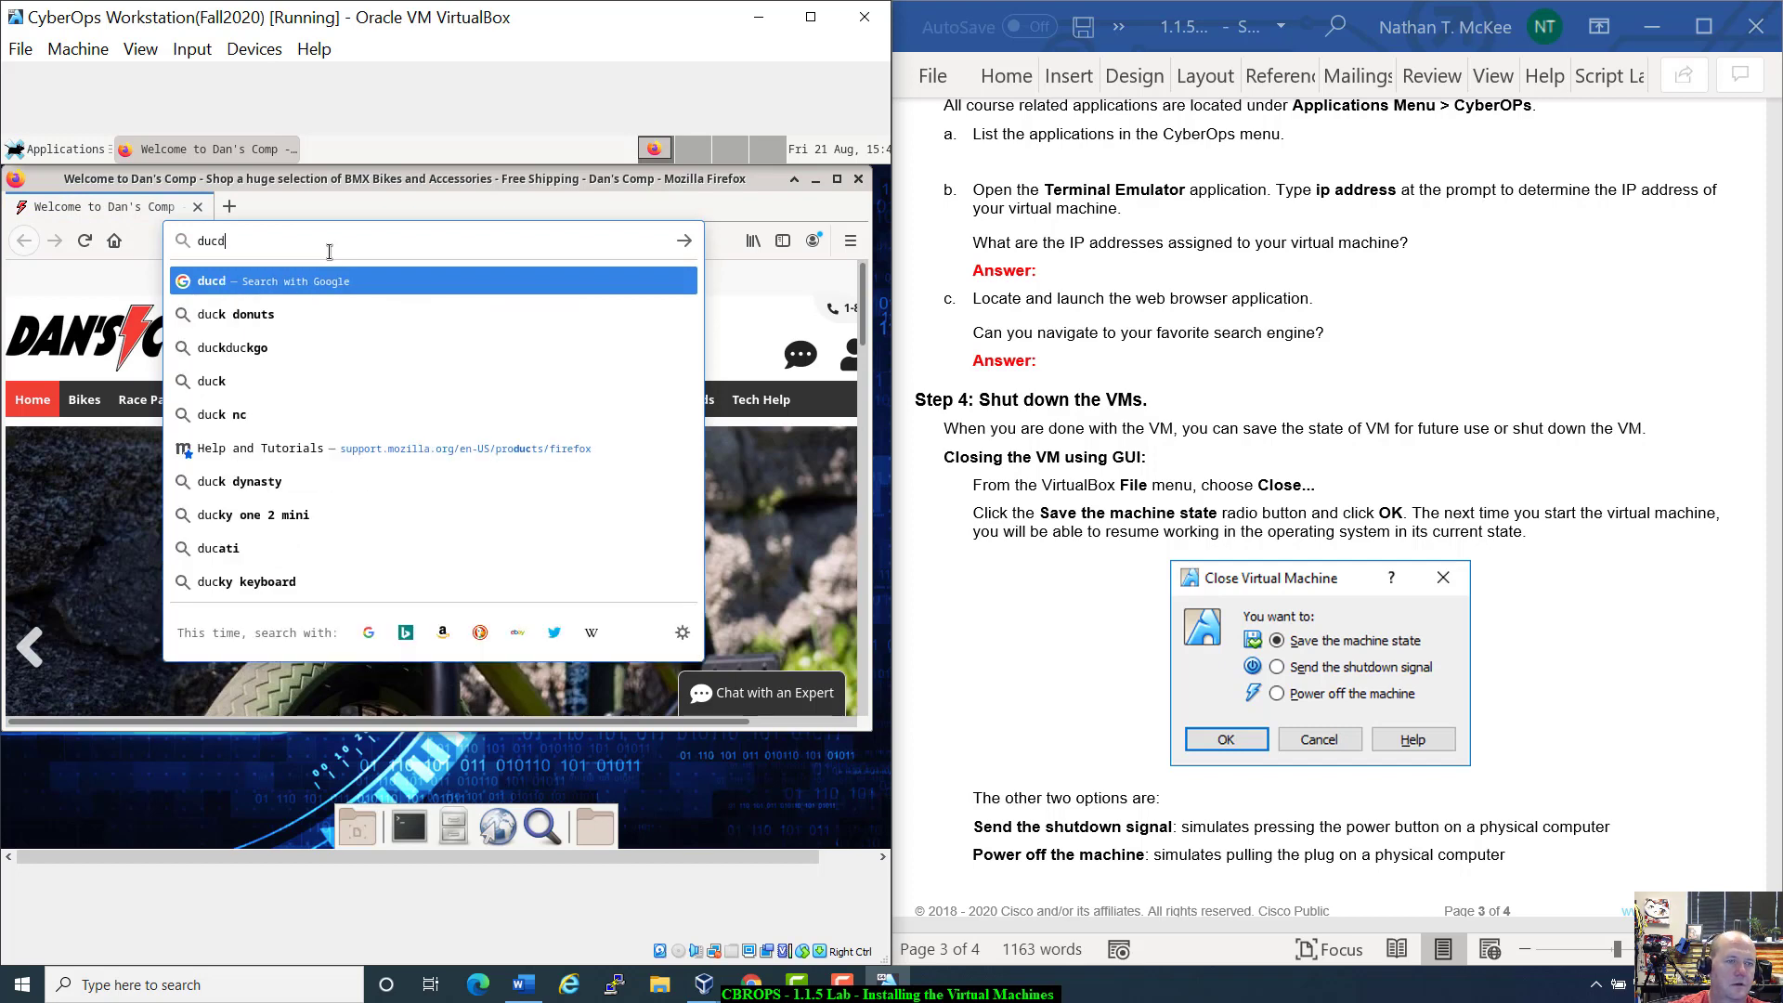
pyautogui.write('k')
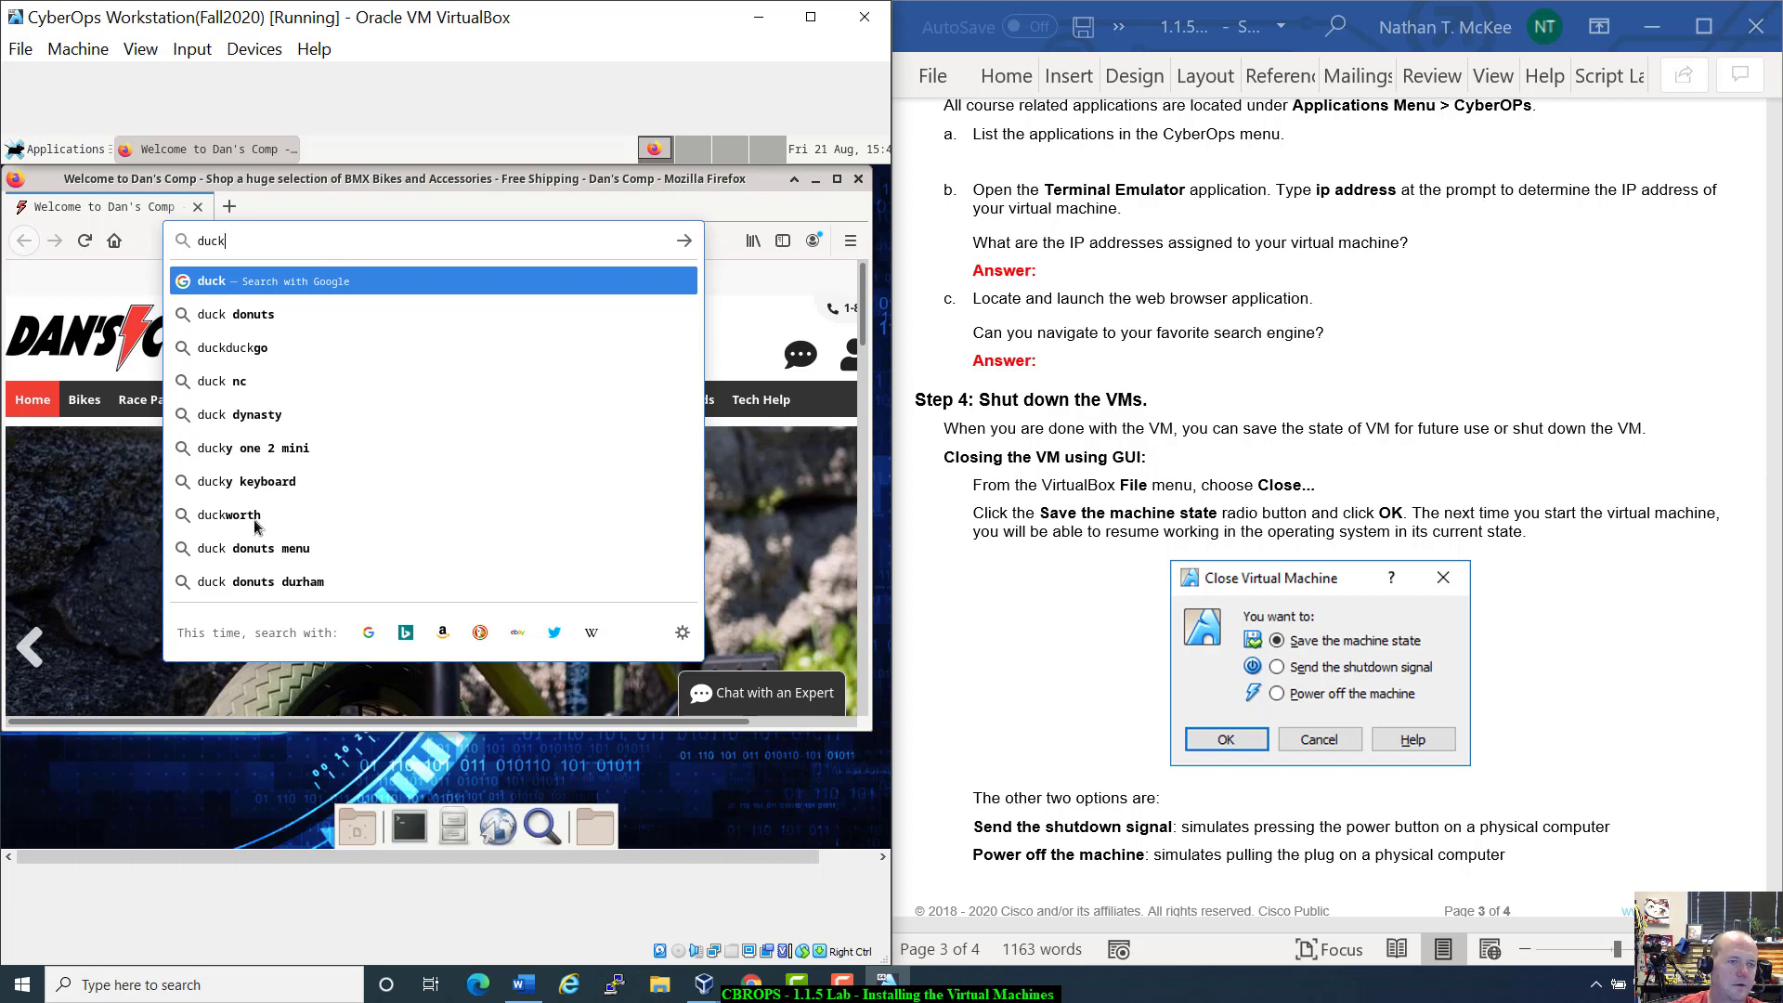
pyautogui.click(240, 359)
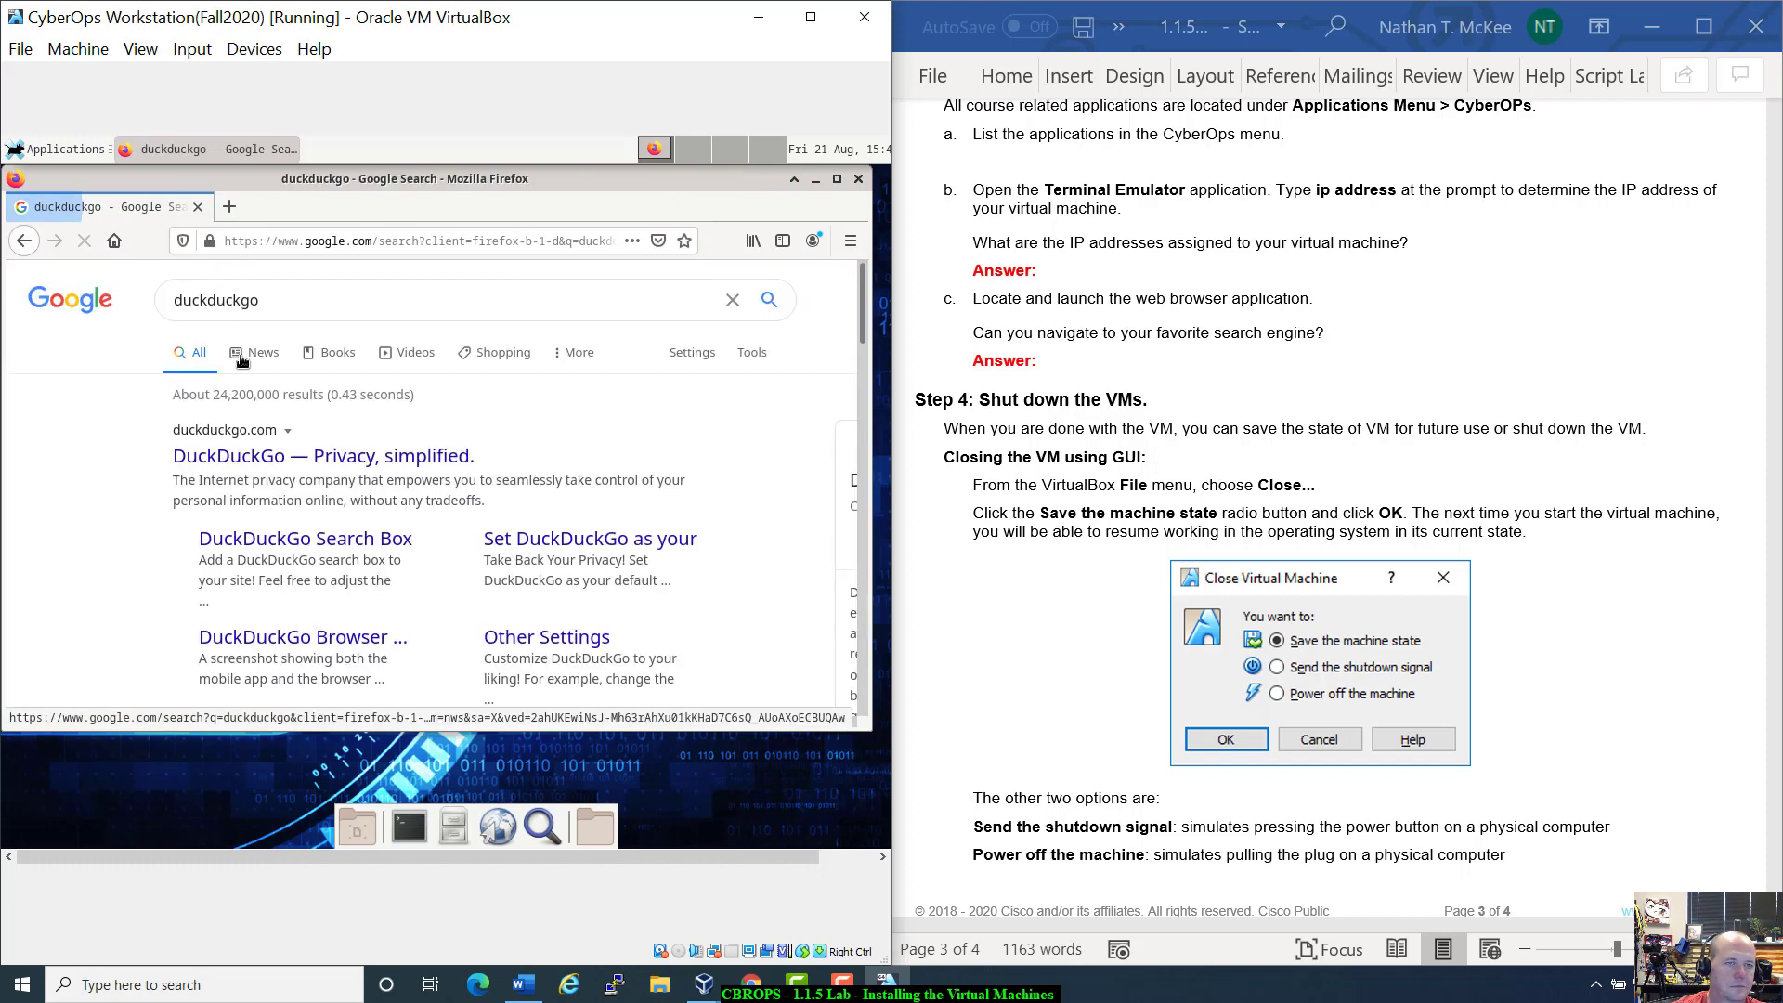
pyautogui.click(240, 457)
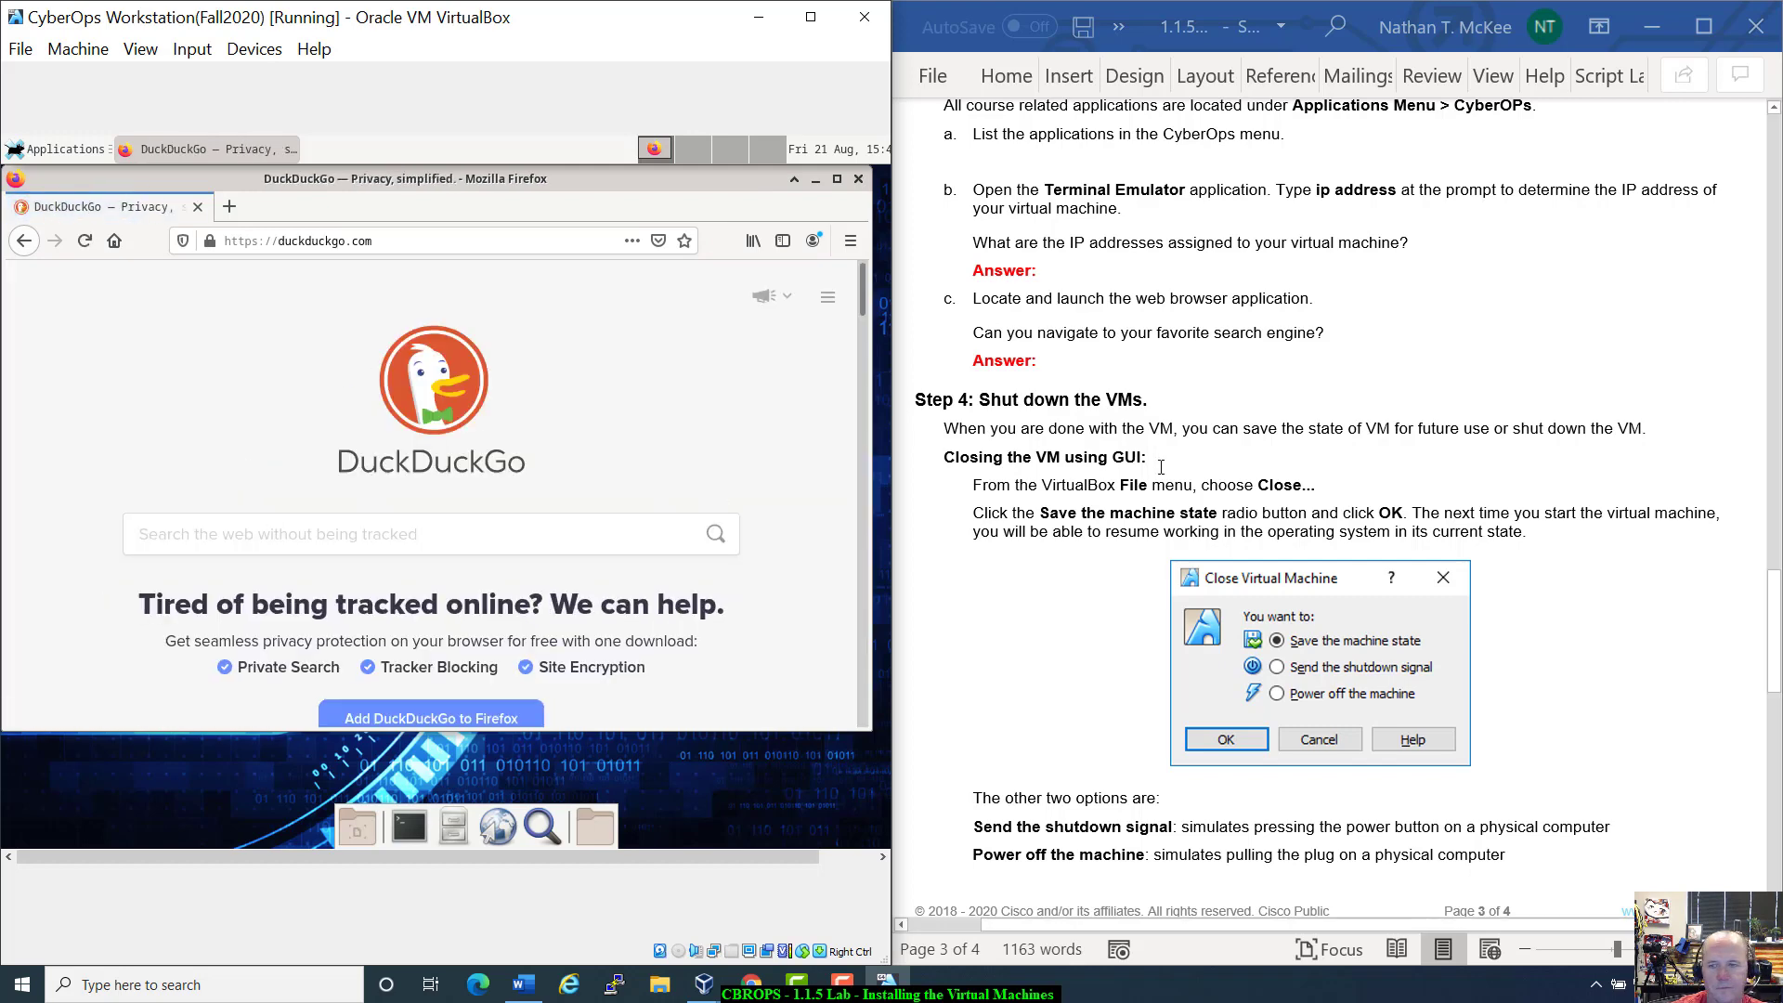
pyautogui.click(858, 178)
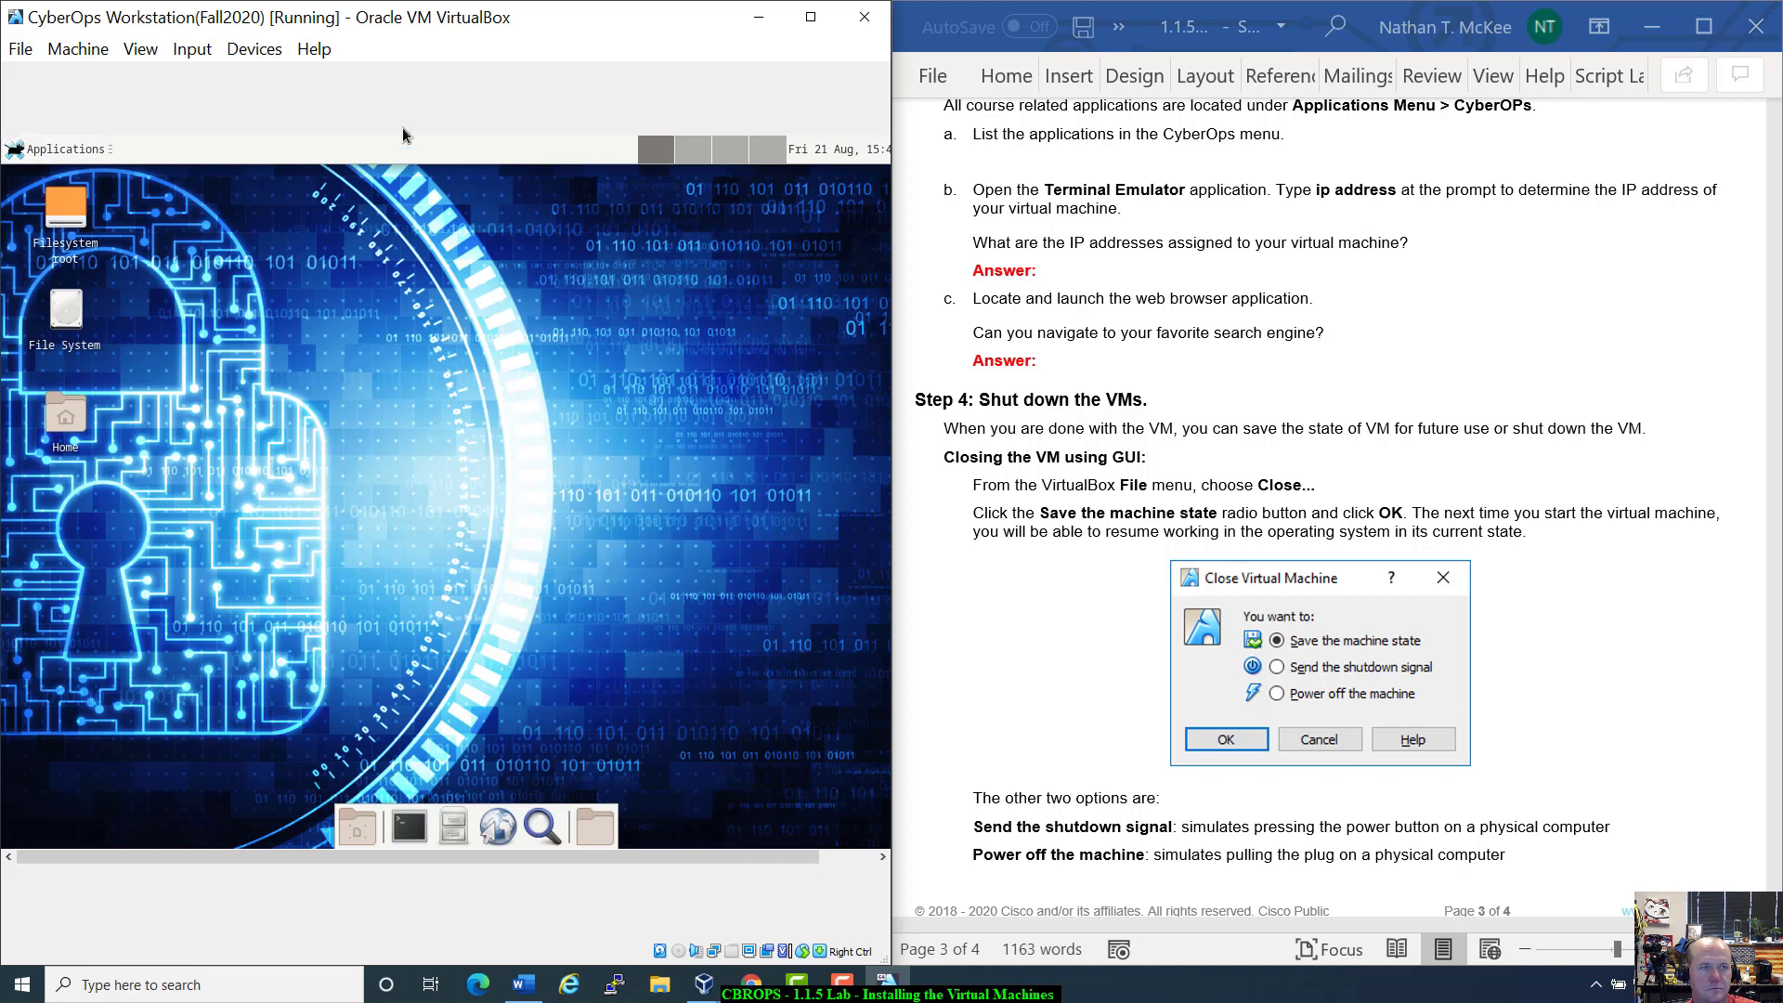
# Close the CyberOps Workstation(Fall2020) virtual machine with the Save the machine state option.
pyautogui.click(22, 55)
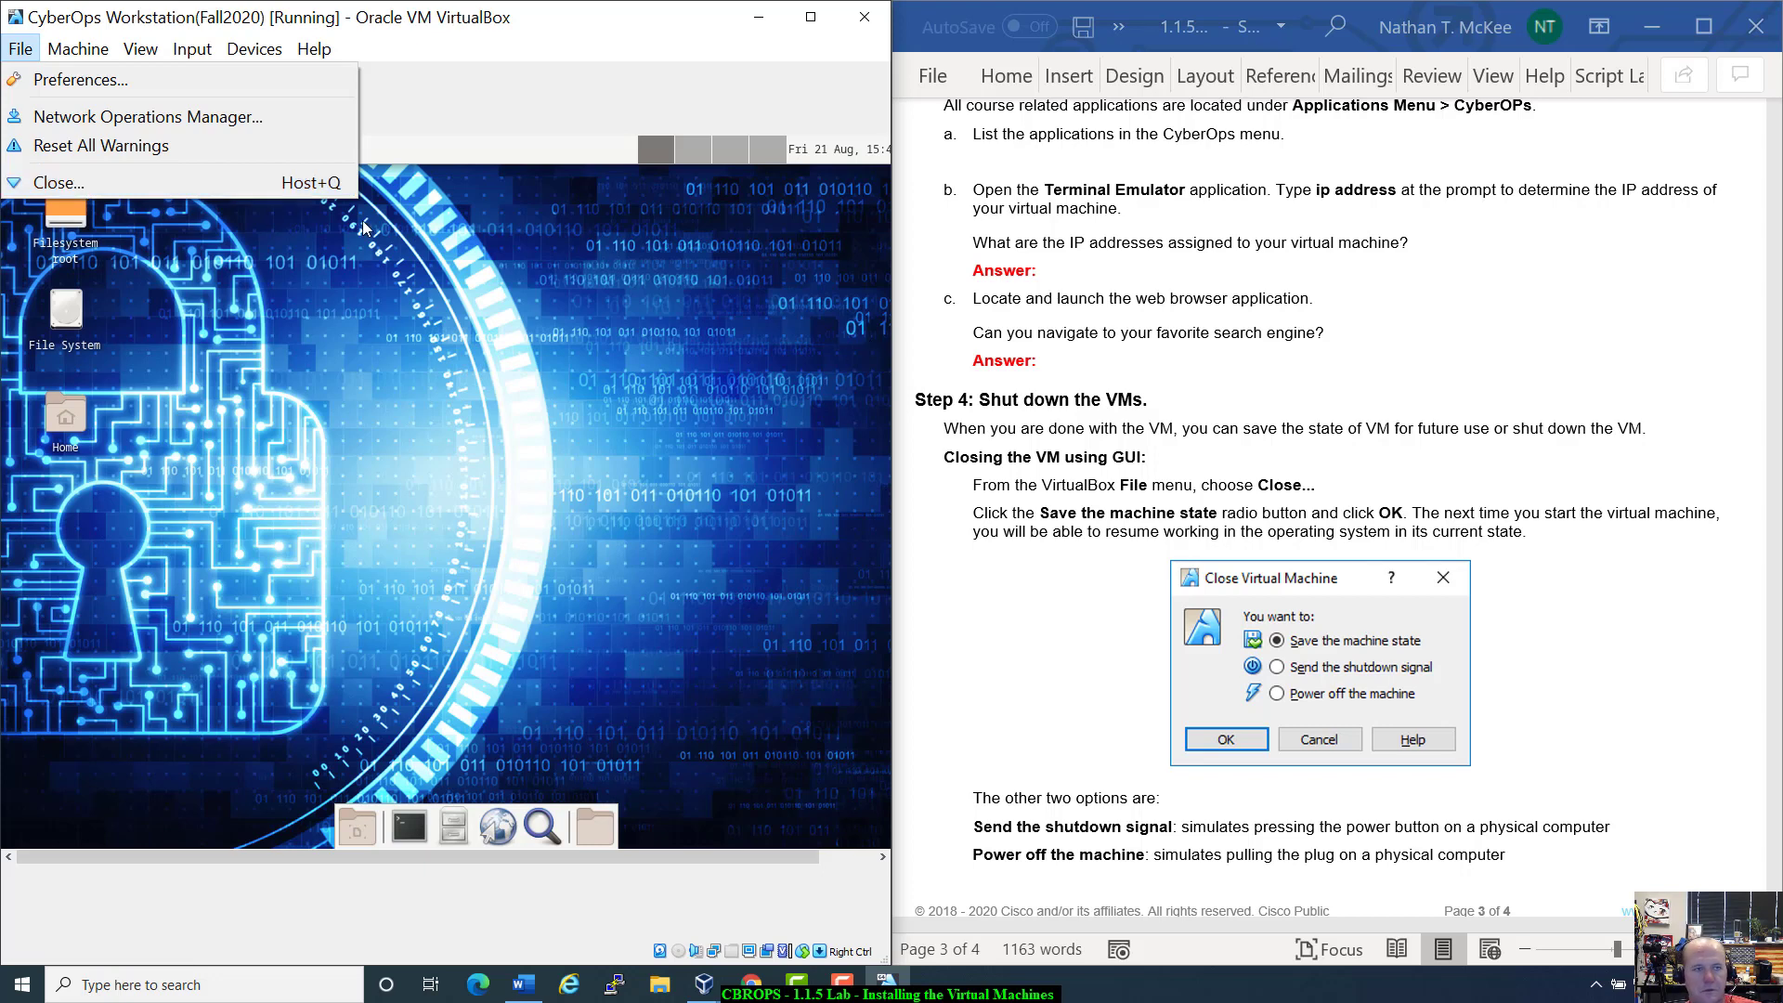
pyautogui.click(153, 176)
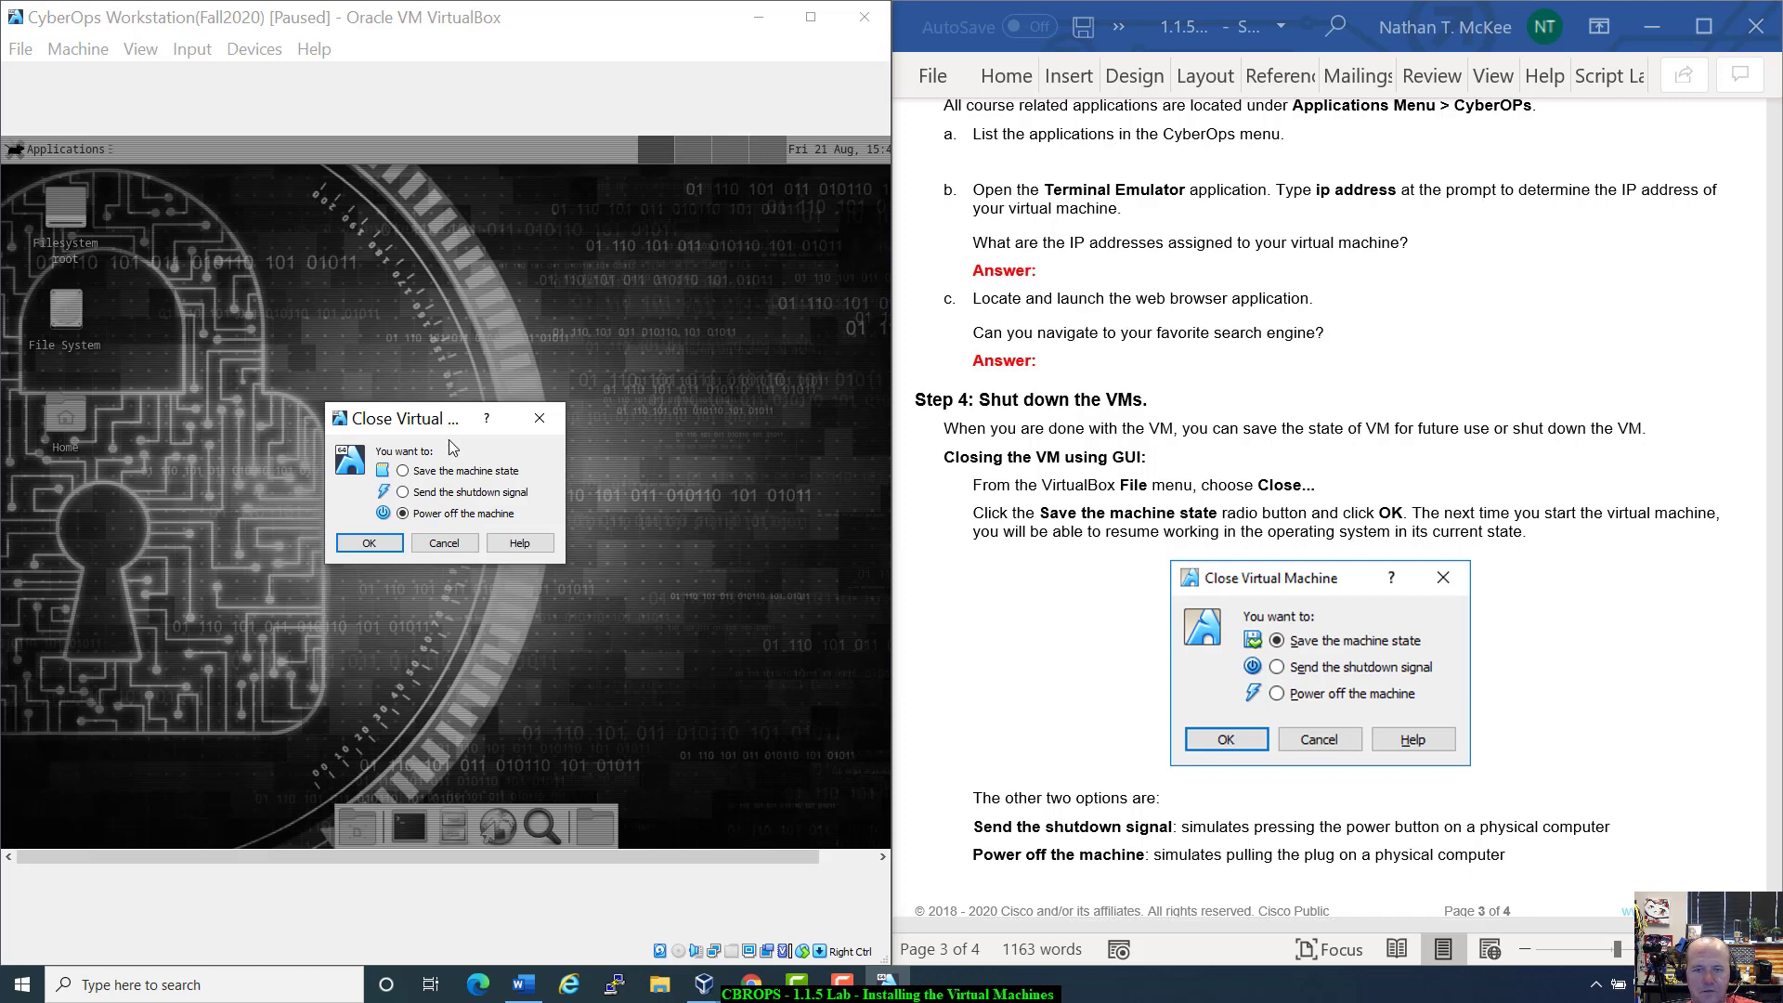
pyautogui.click(448, 473)
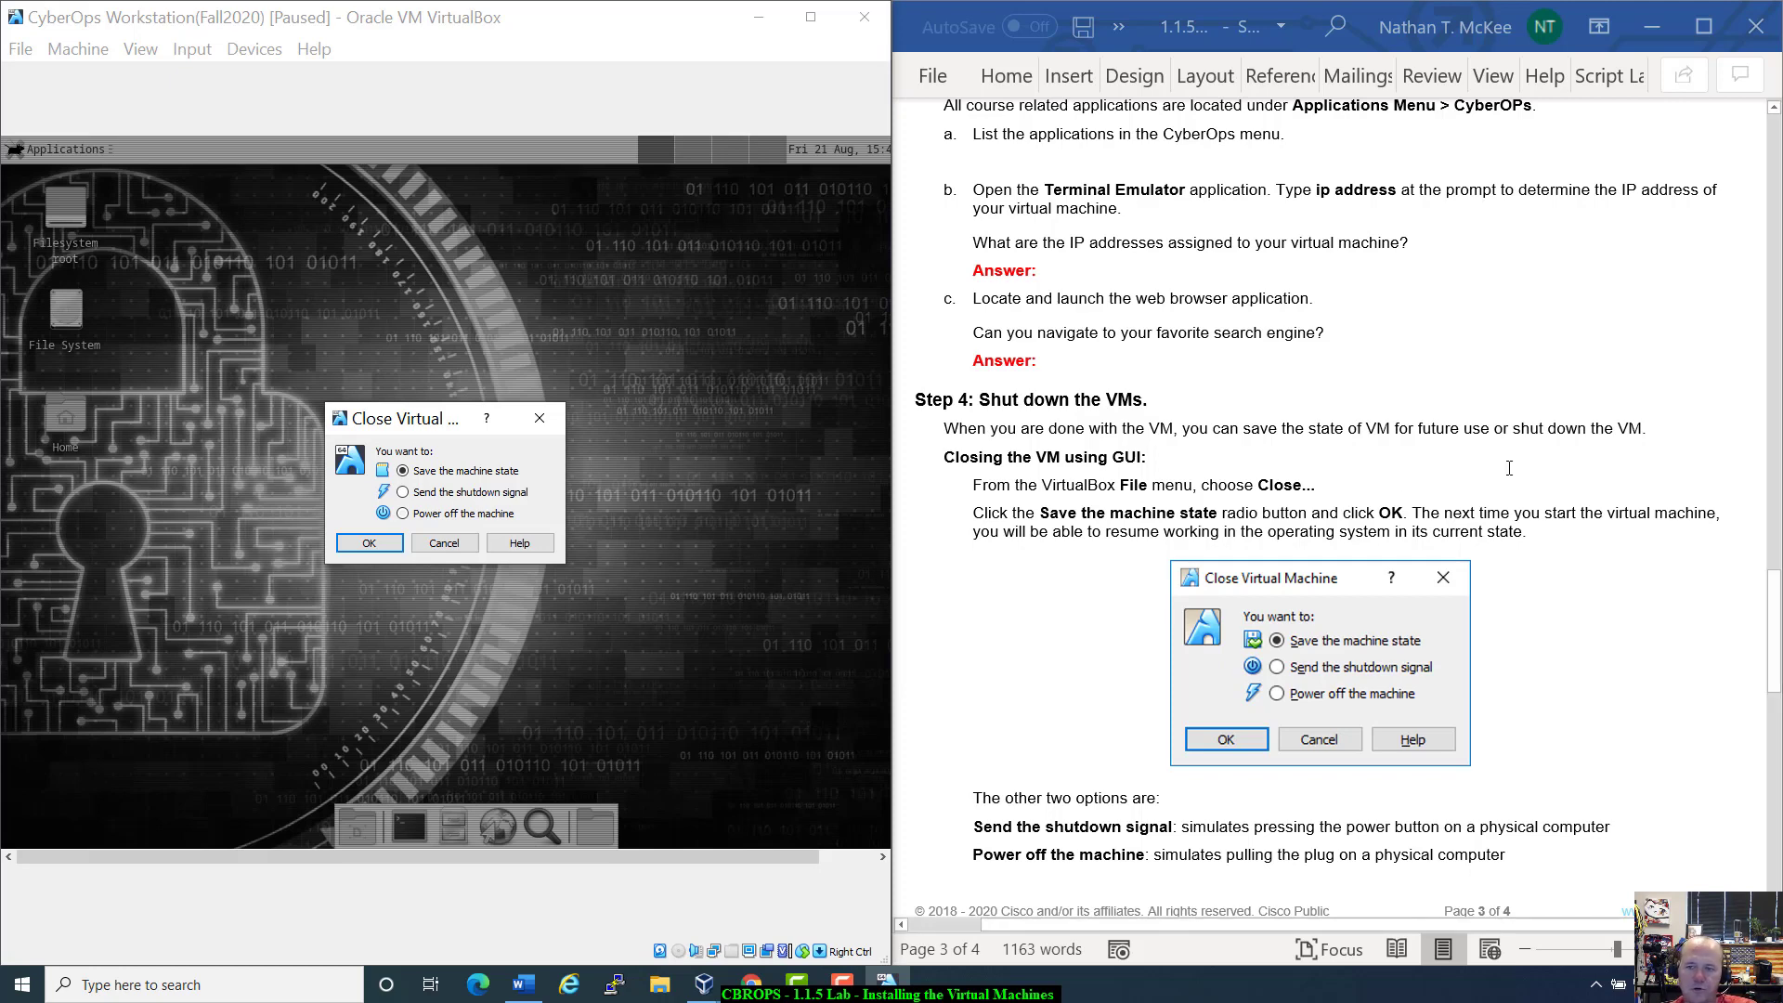
pyautogui.click(376, 542)
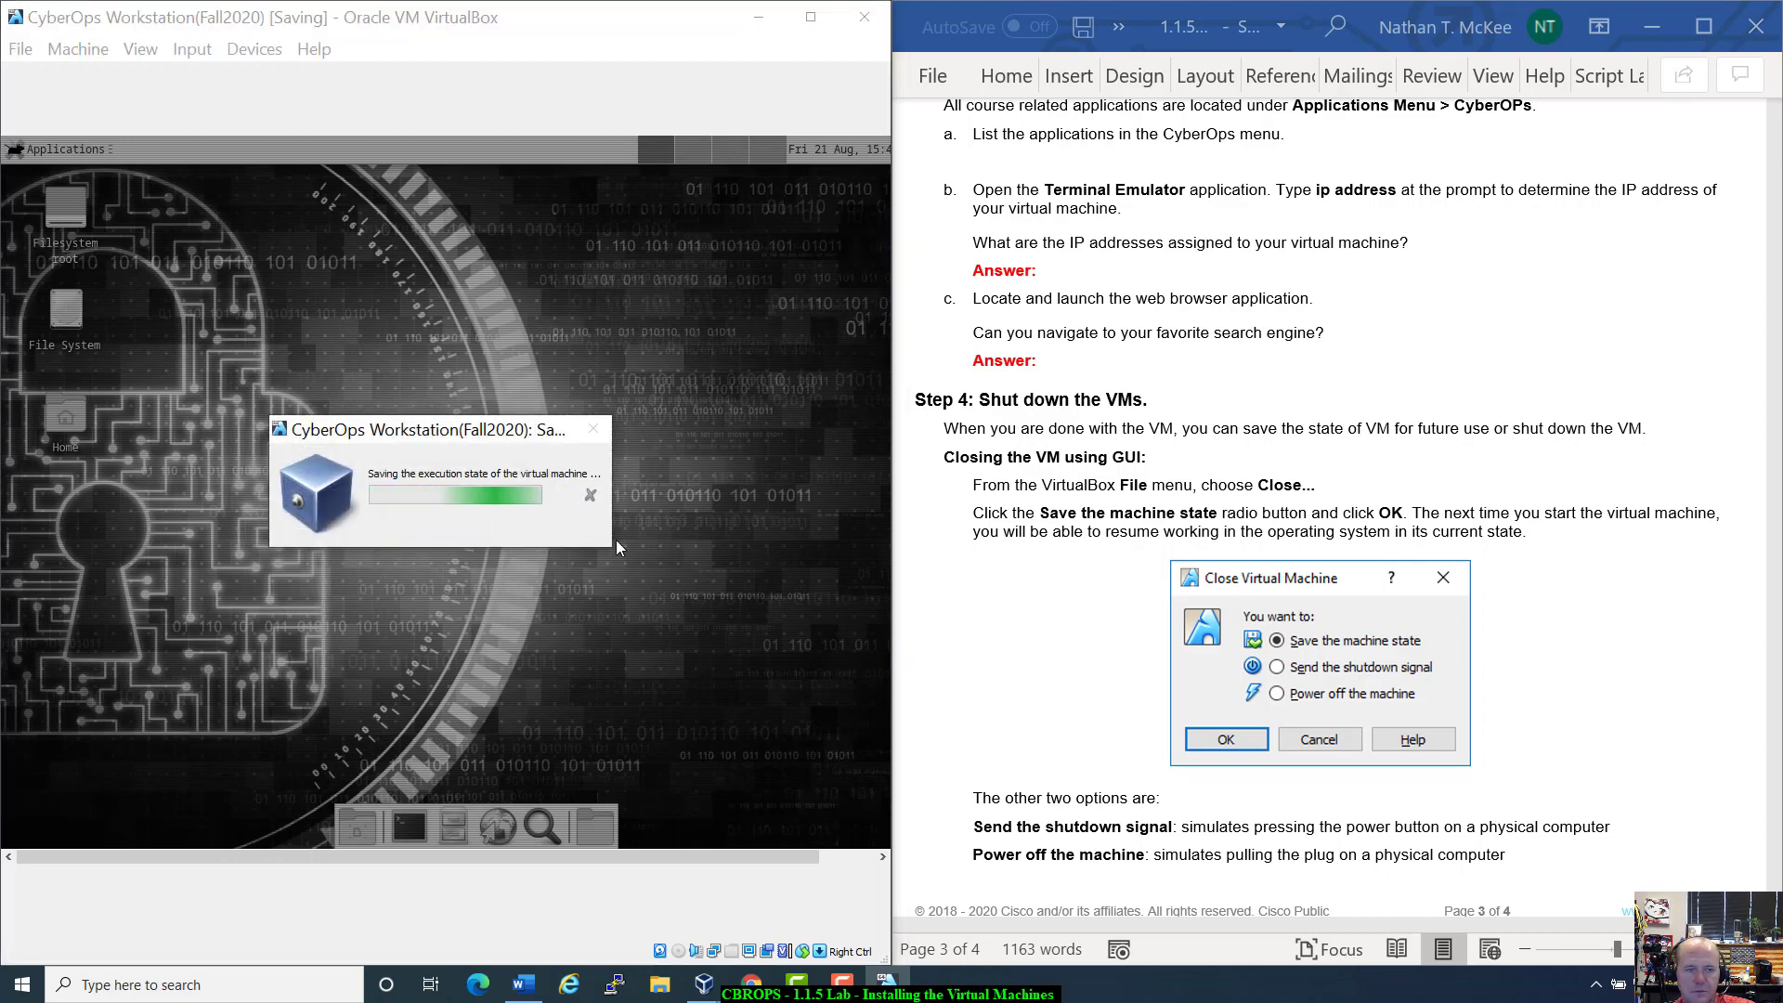
# Review the lab's other shutdown options, highlighting Power off the machine and Send the shutdown signal.
pyautogui.scroll(-8, 1318, 622)
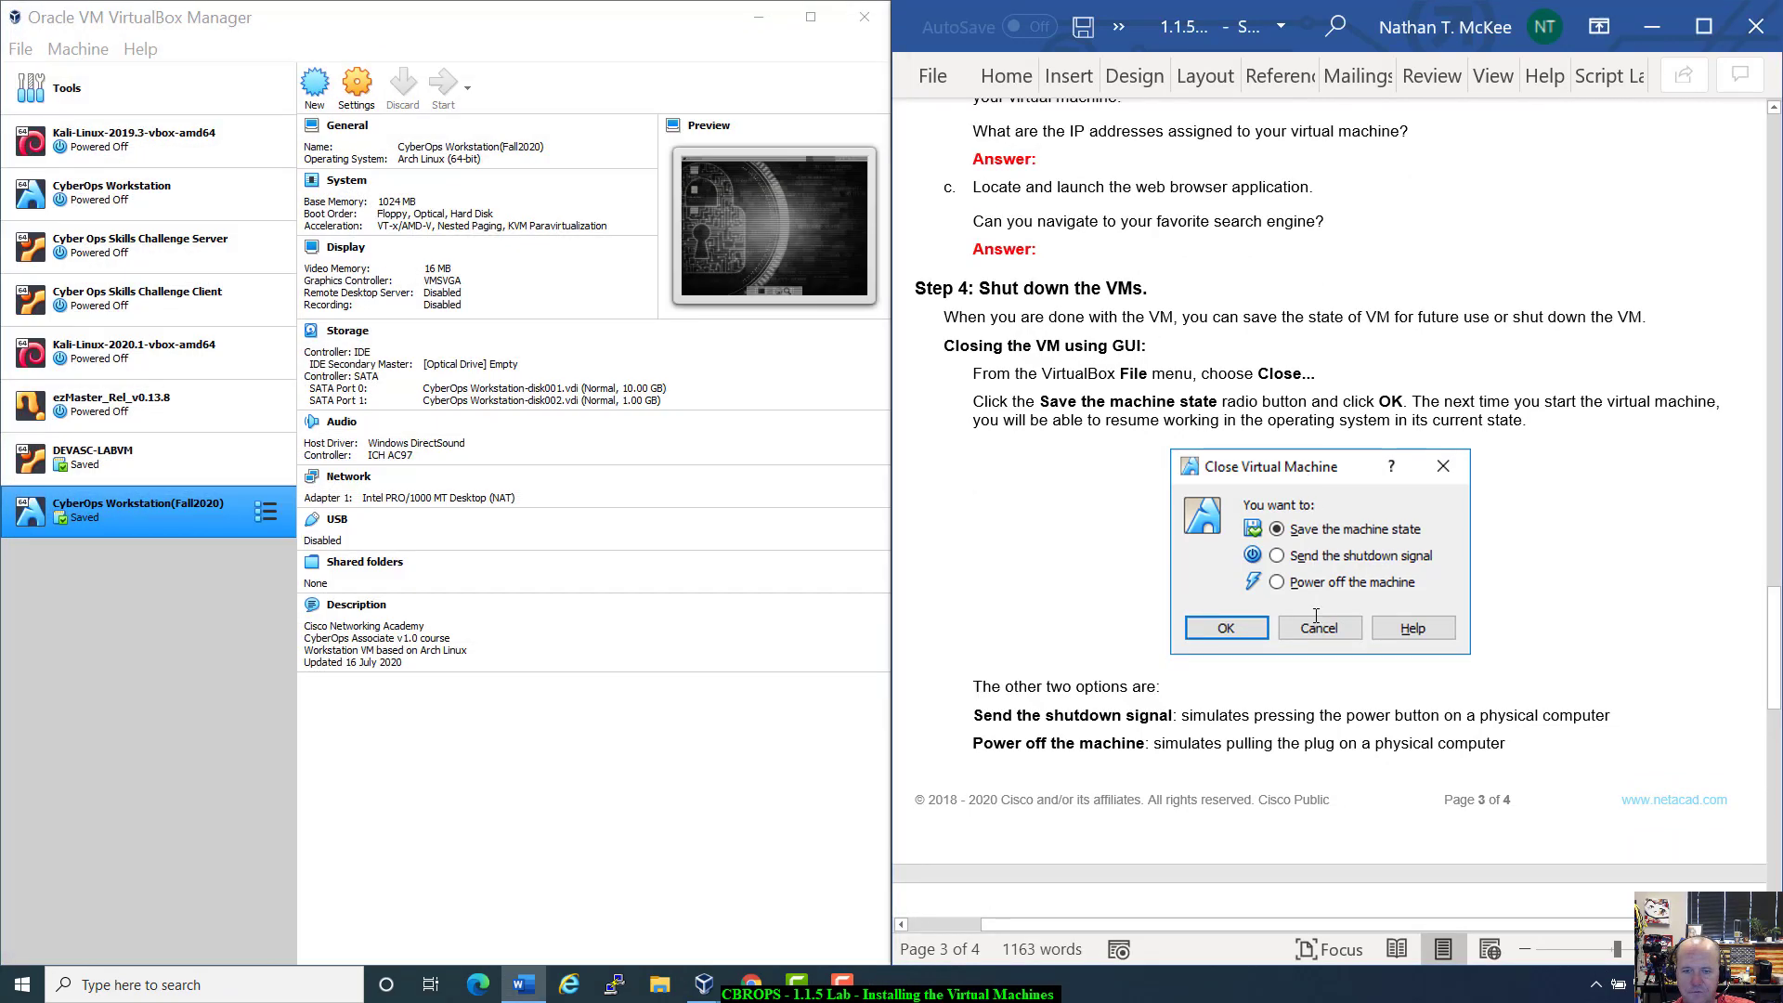
pyautogui.scroll(-1, 1318, 622)
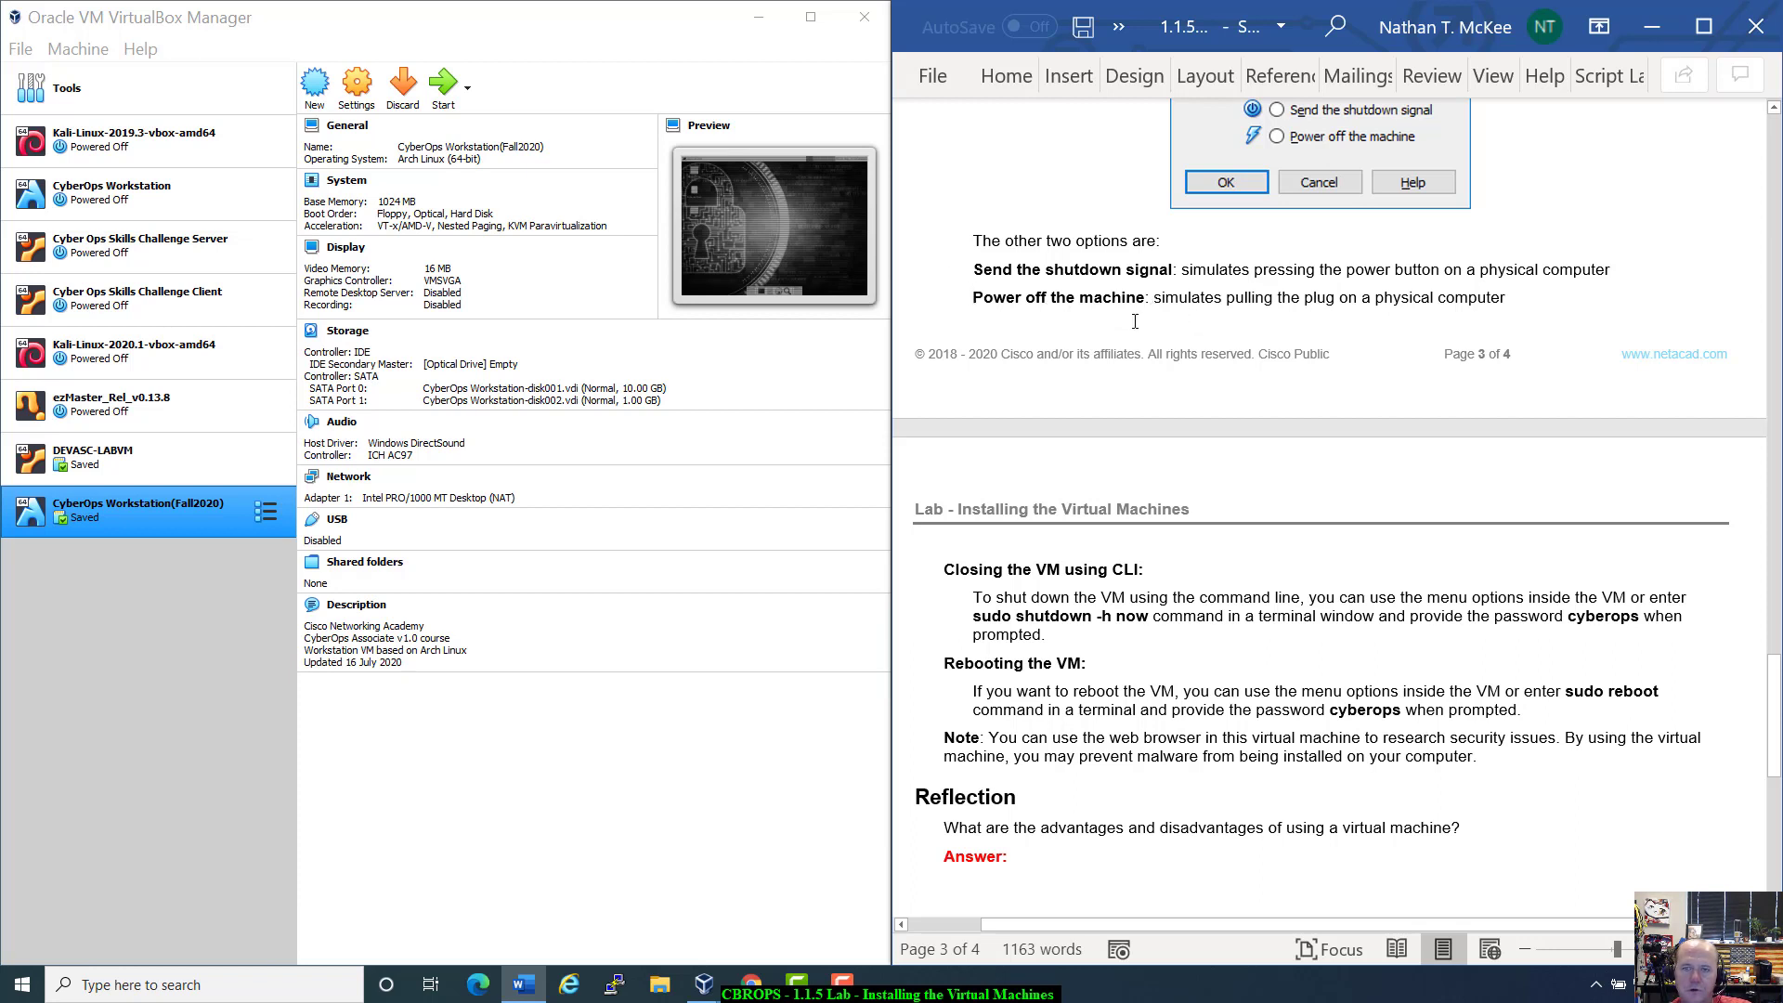
pyautogui.moveTo(968, 298); pyautogui.dragTo(1126, 304)
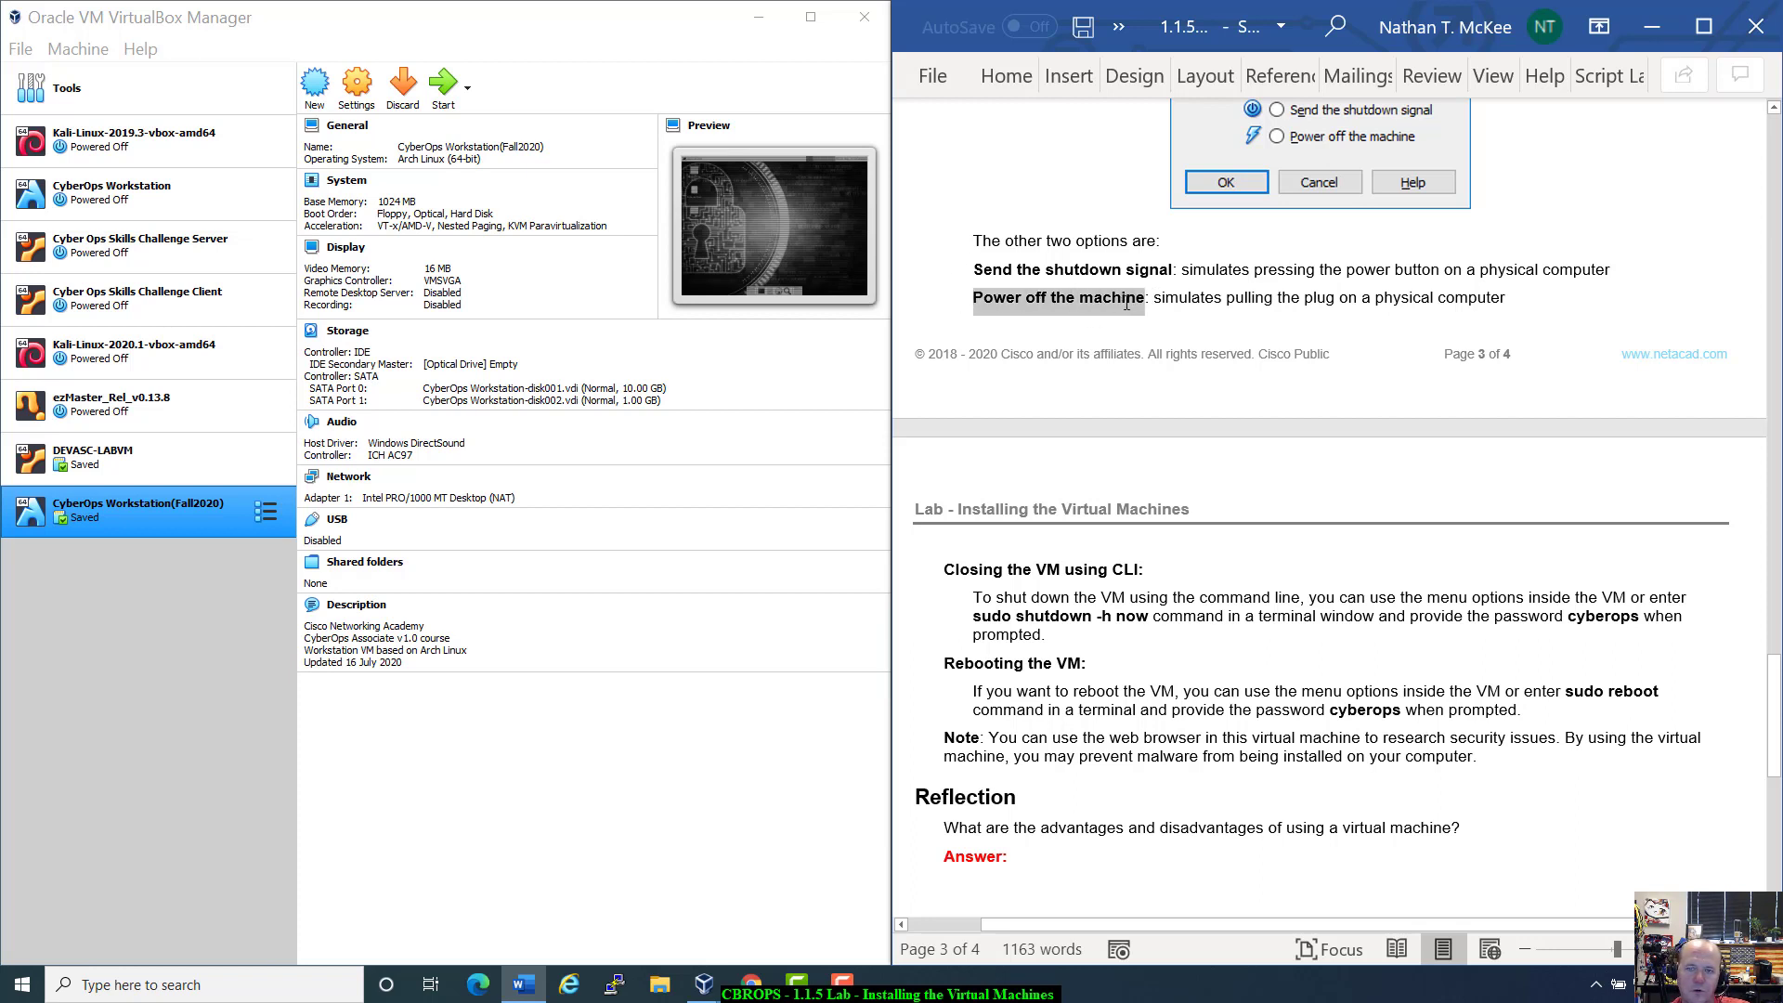
pyautogui.moveTo(971, 269); pyautogui.dragTo(1176, 279)
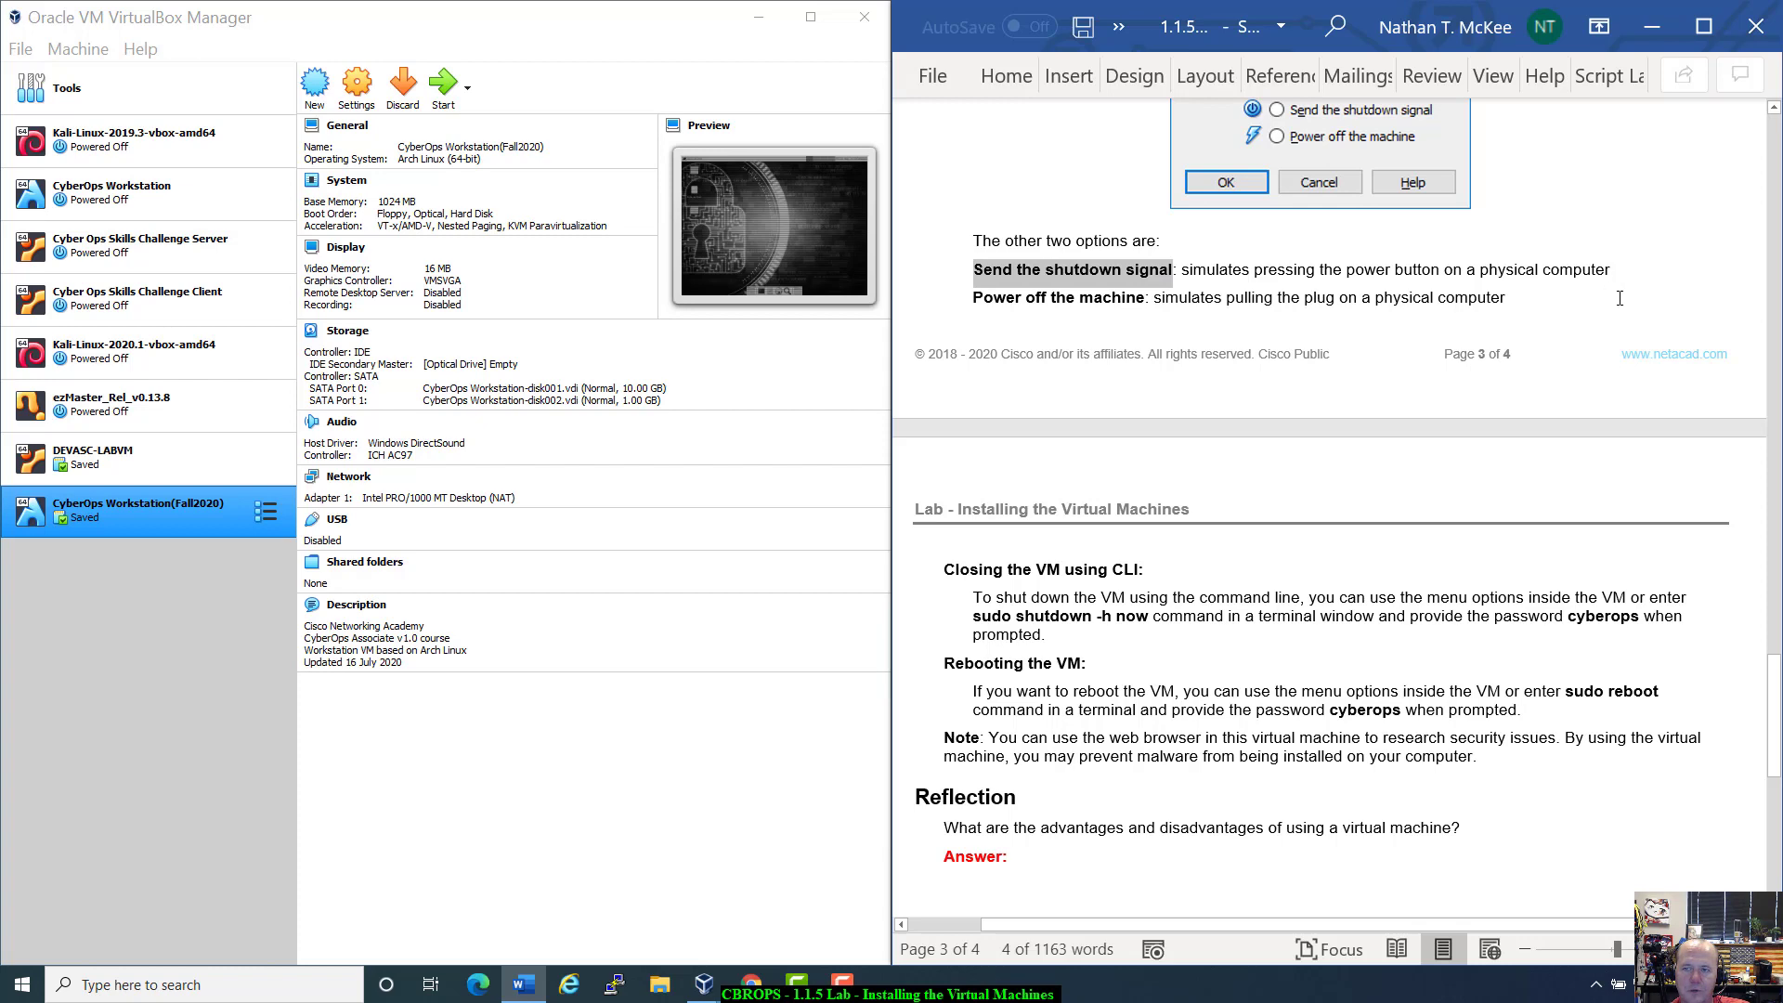
# Read the lab's instructions for closing the VM using the CLI with sudo shutdown -h now and rebooting it with sudo reboot.
pyautogui.scroll(-5, 1631, 330)
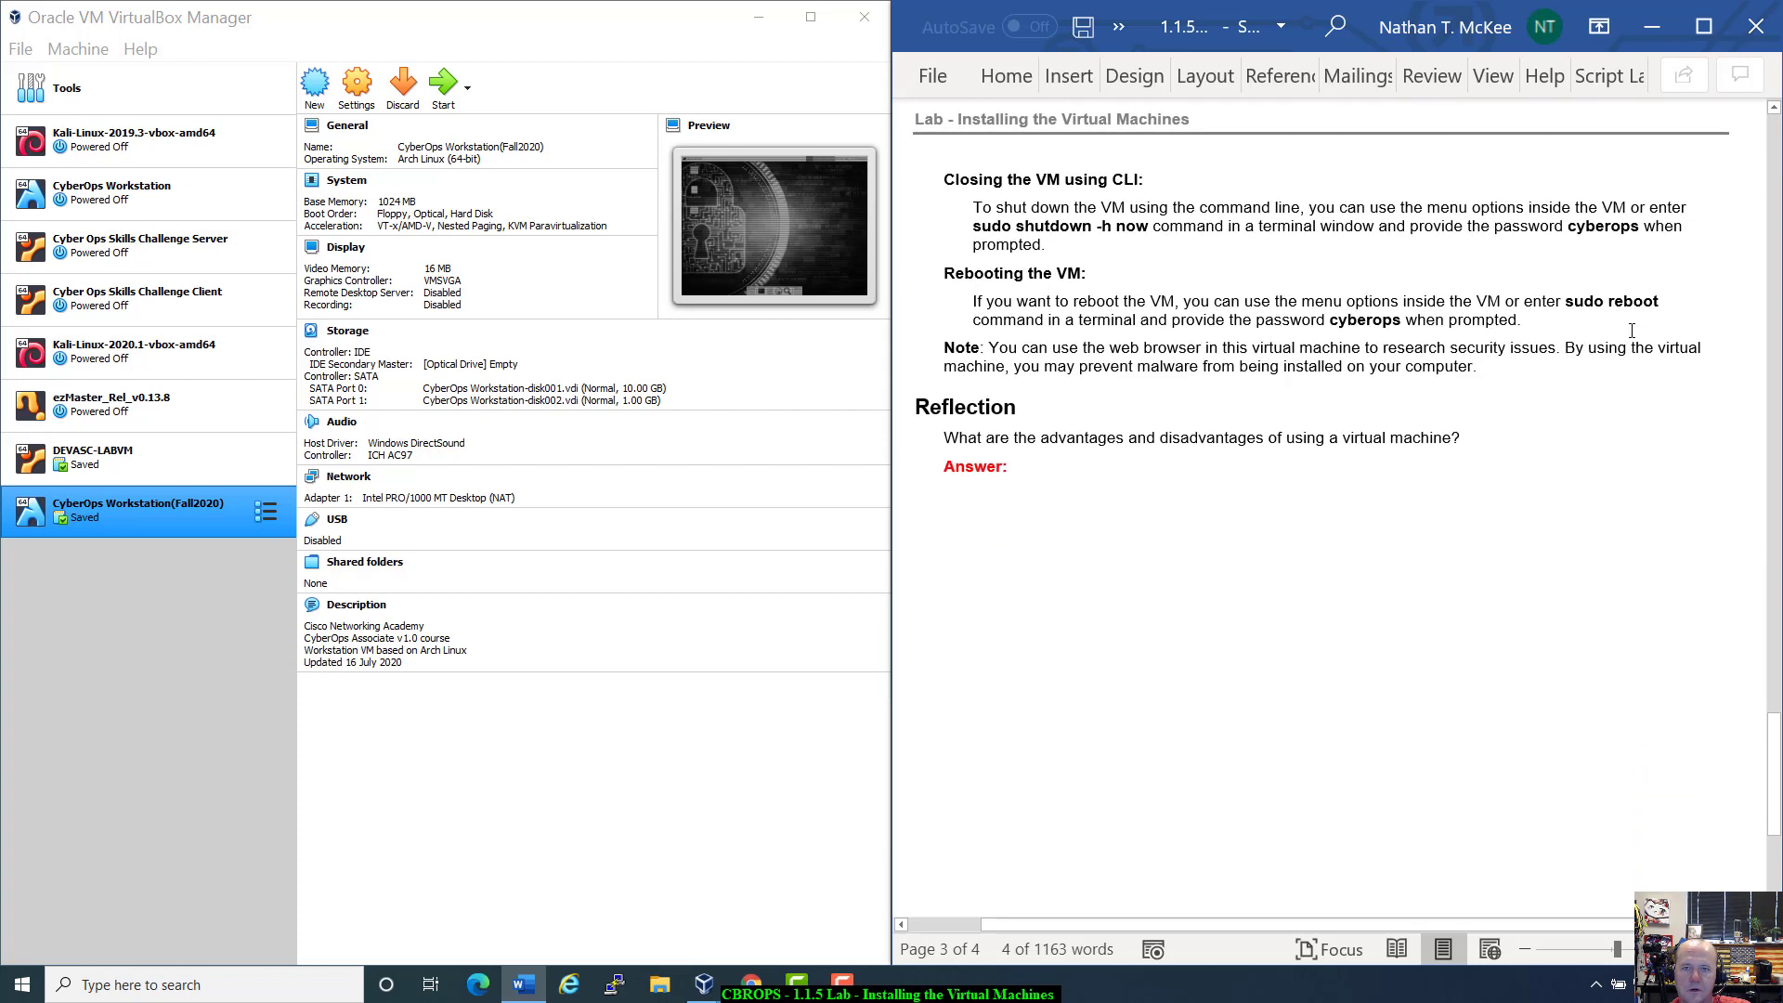
pyautogui.scroll(1, 1631, 330)
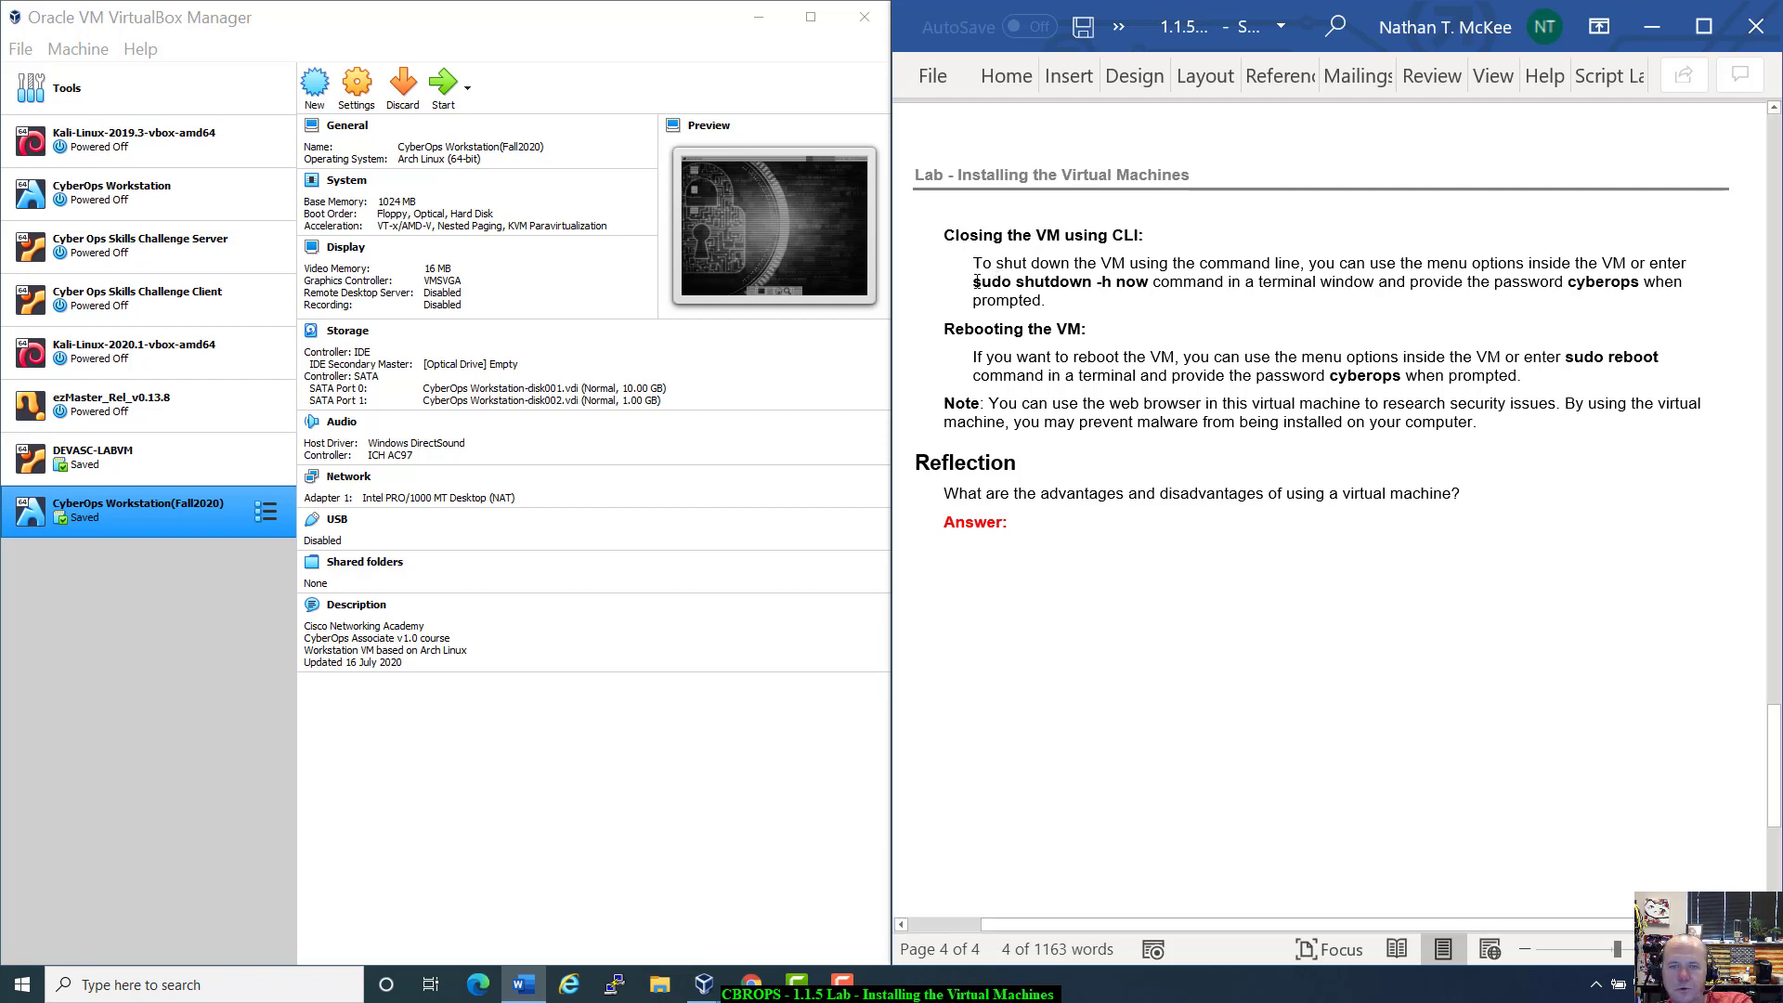
pyautogui.moveTo(974, 281); pyautogui.dragTo(1010, 290)
pyautogui.moveTo(1229, 377); pyautogui.dragTo(1516, 378)
pyautogui.click(1186, 379)
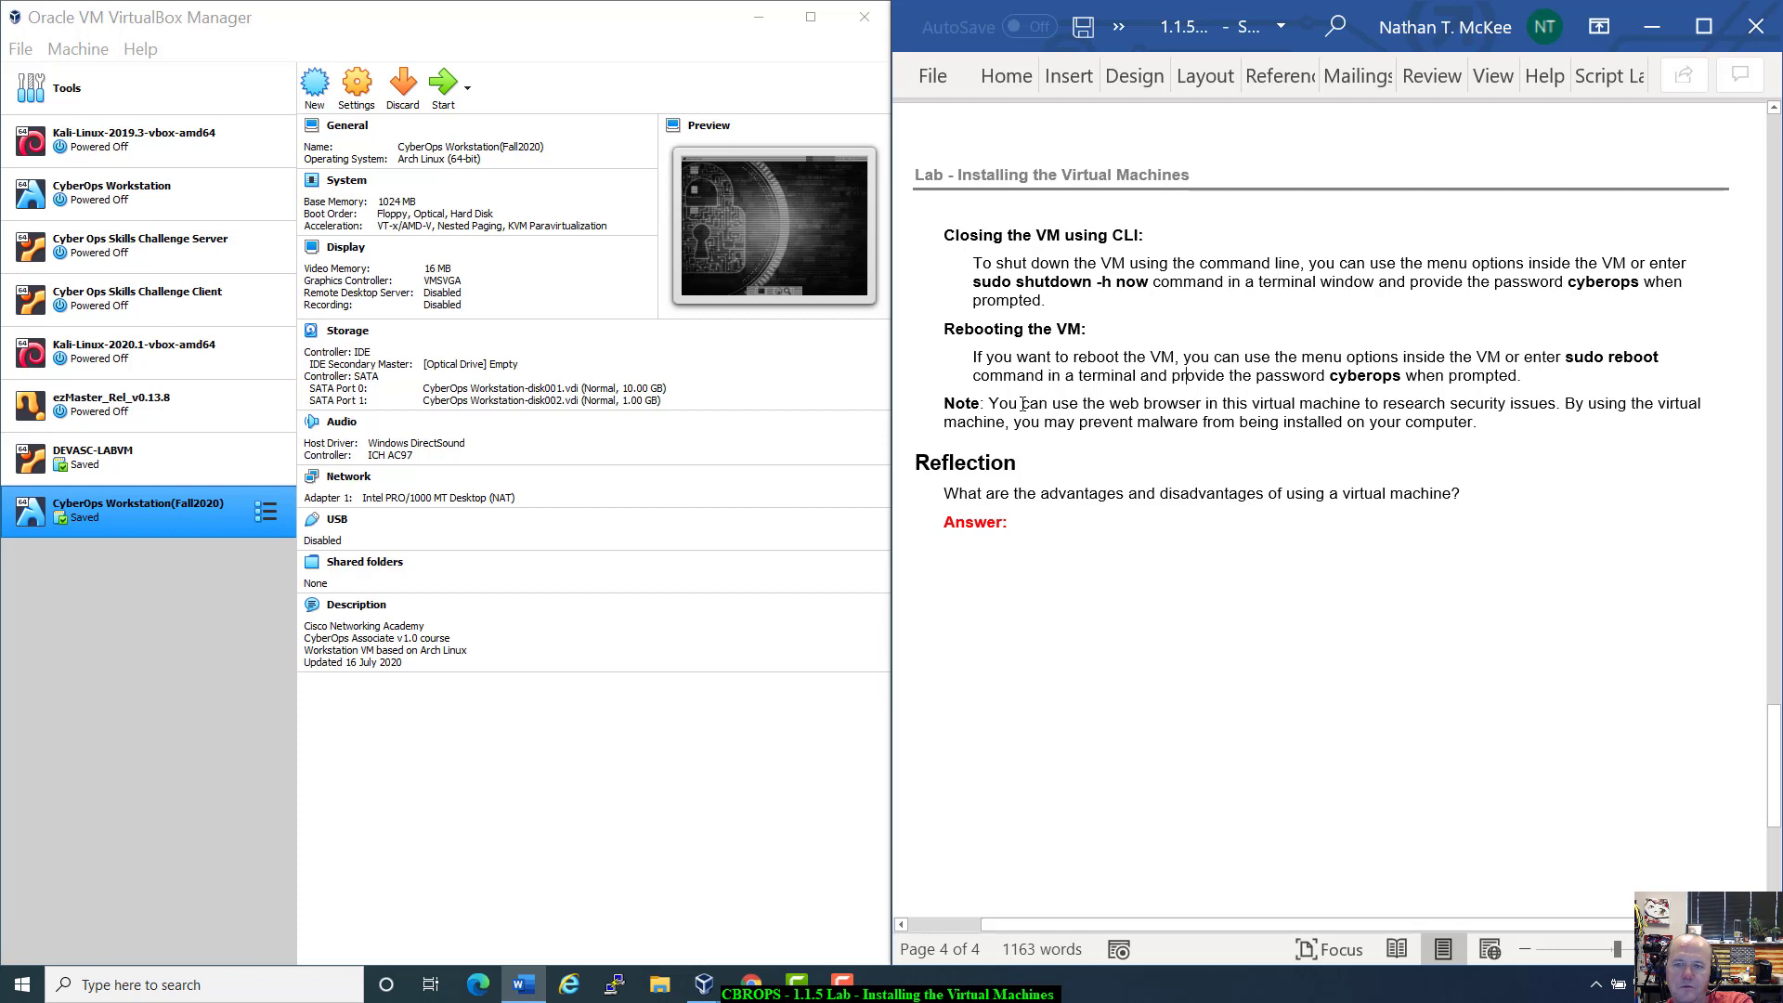
# Review the note on researching security issues in the VM's browser and the Reflection question about virtual machine advantages and disadvantages.
pyautogui.moveTo(1022, 404); pyautogui.dragTo(1499, 425)
pyautogui.moveTo(917, 469); pyautogui.dragTo(1462, 497)
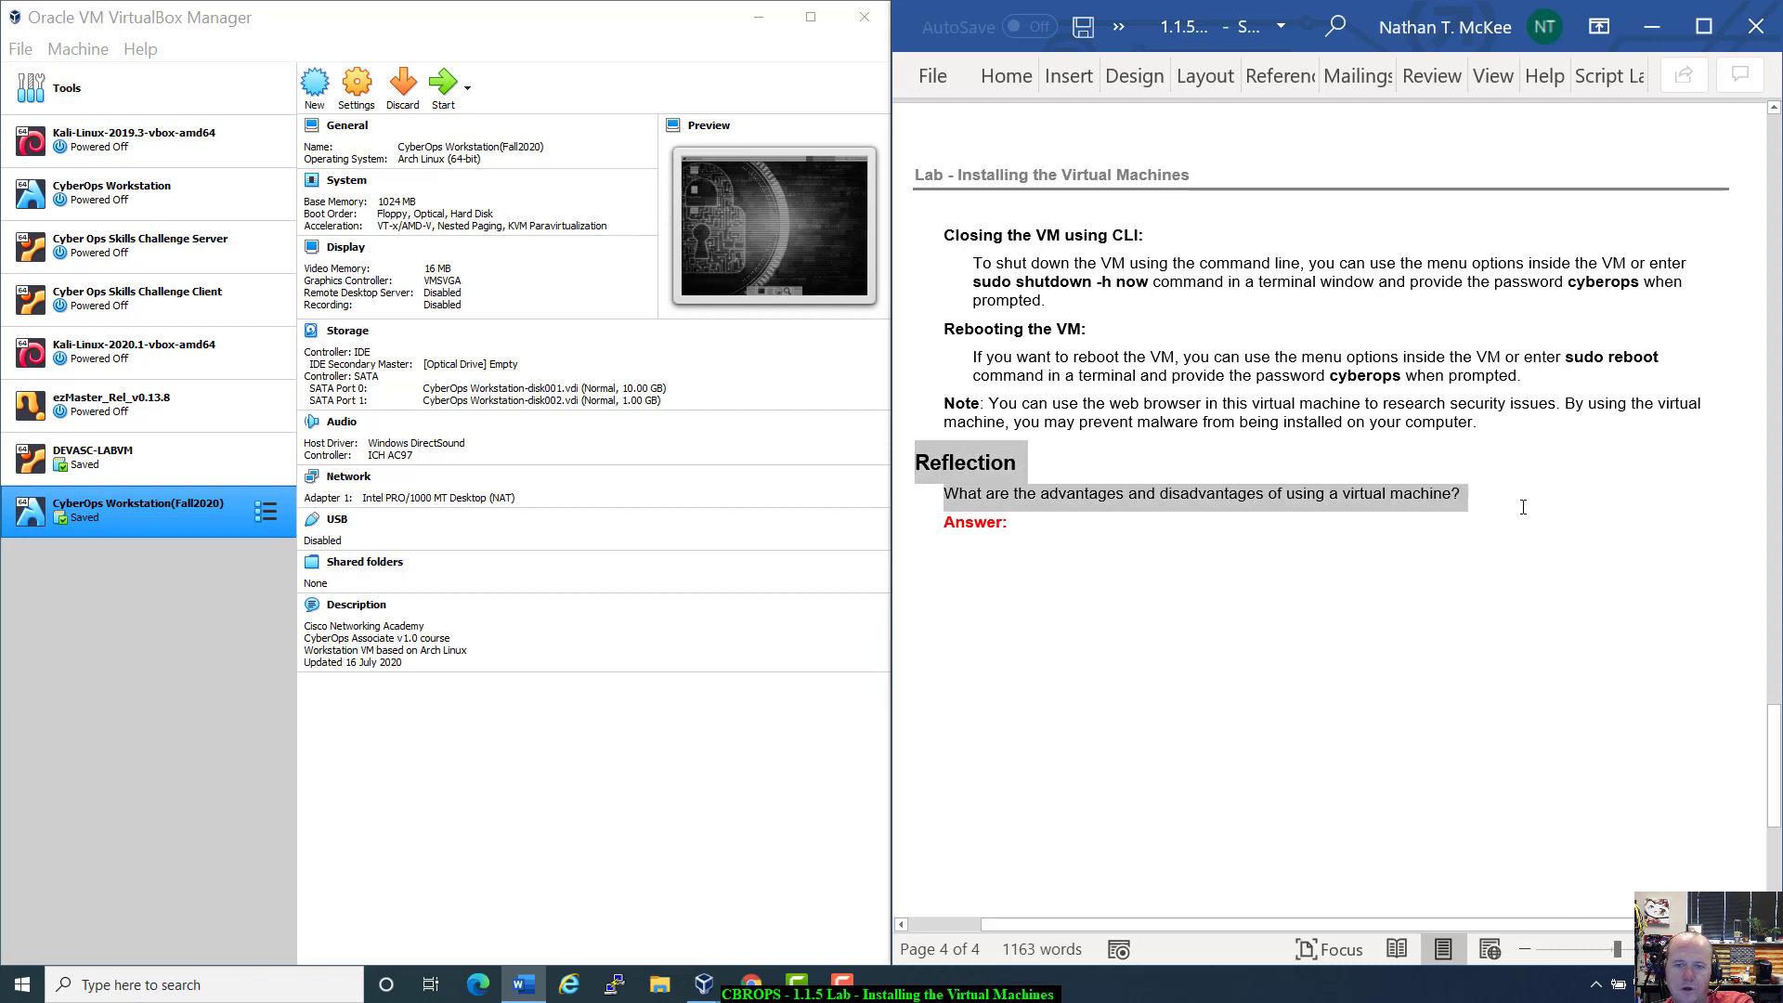
pyautogui.click(1097, 536)
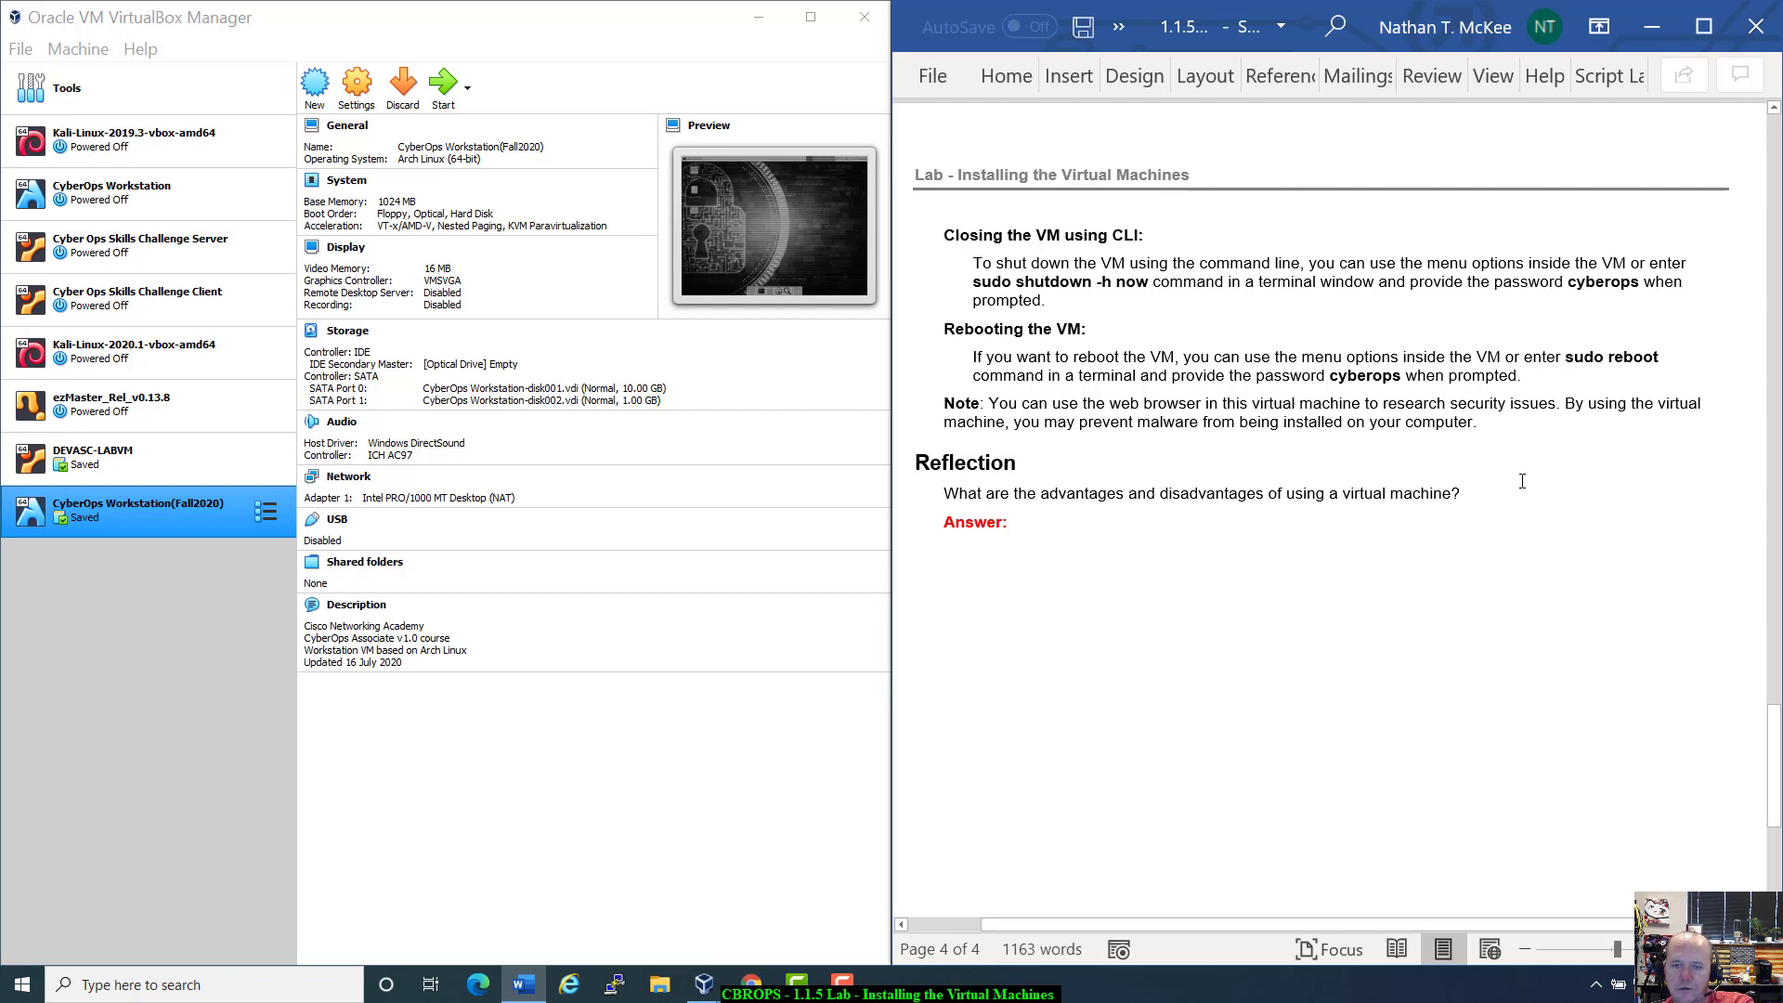
pyautogui.moveTo(965, 445); pyautogui.dragTo(919, 239)
pyautogui.click(919, 237)
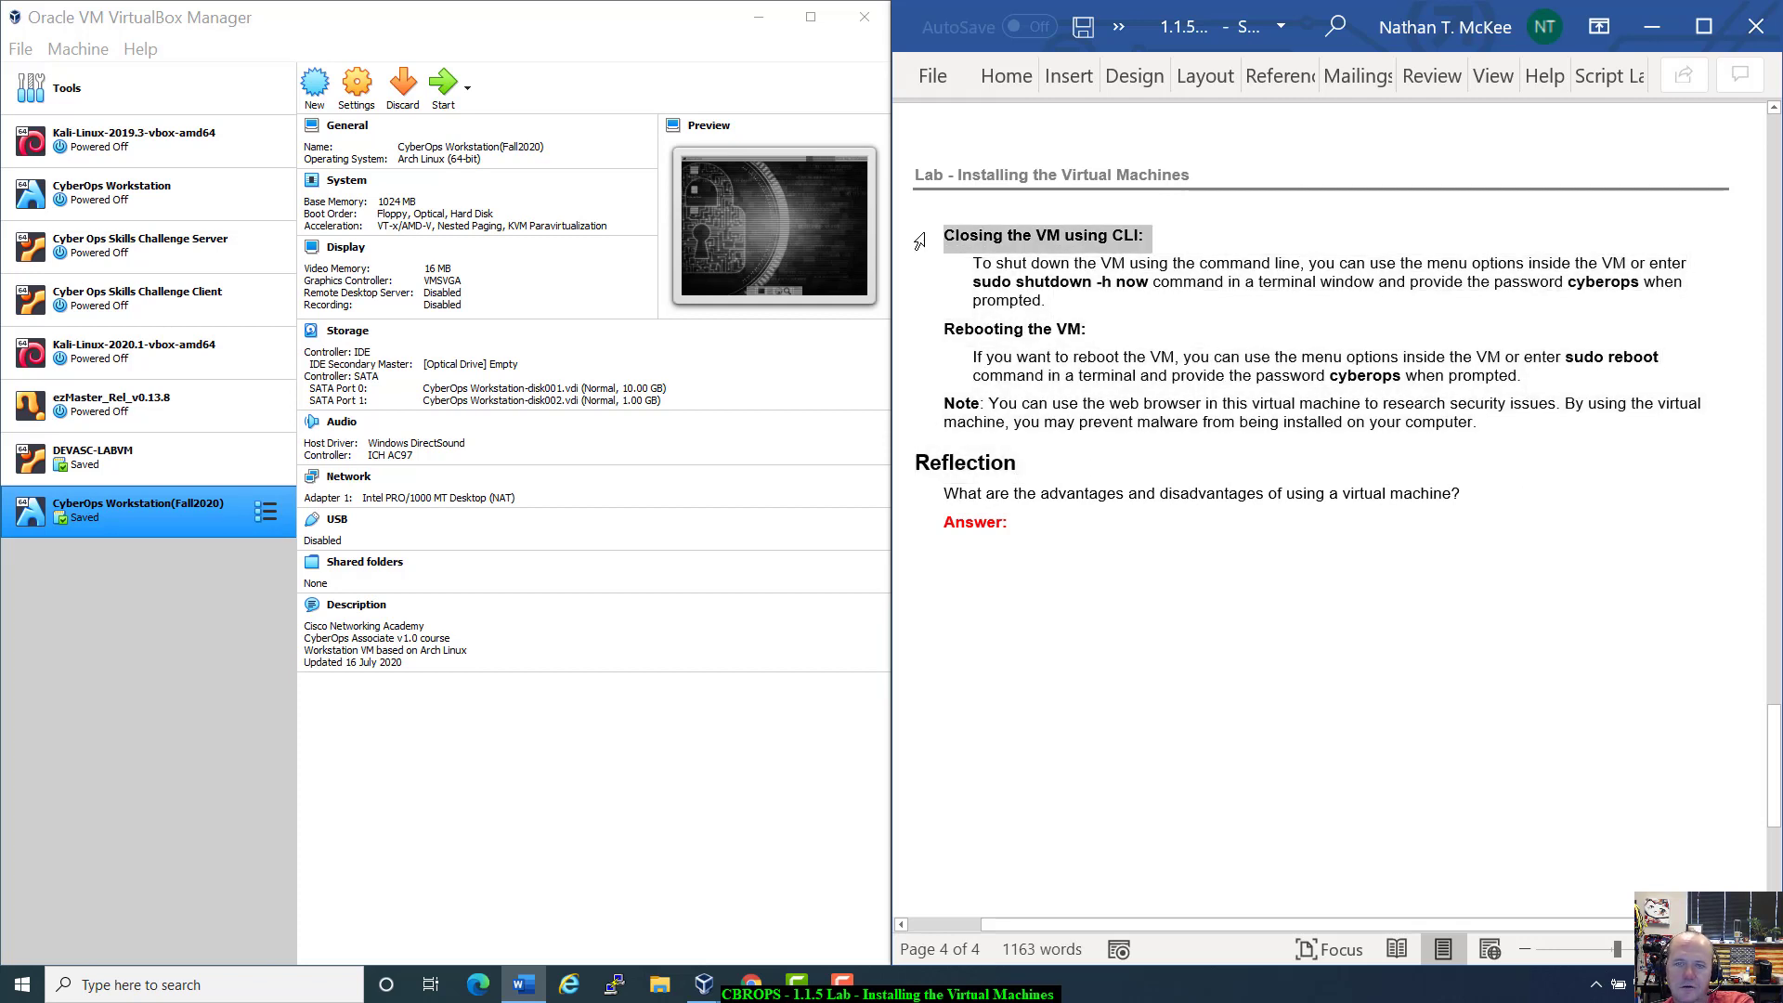
pyautogui.click(1430, 495)
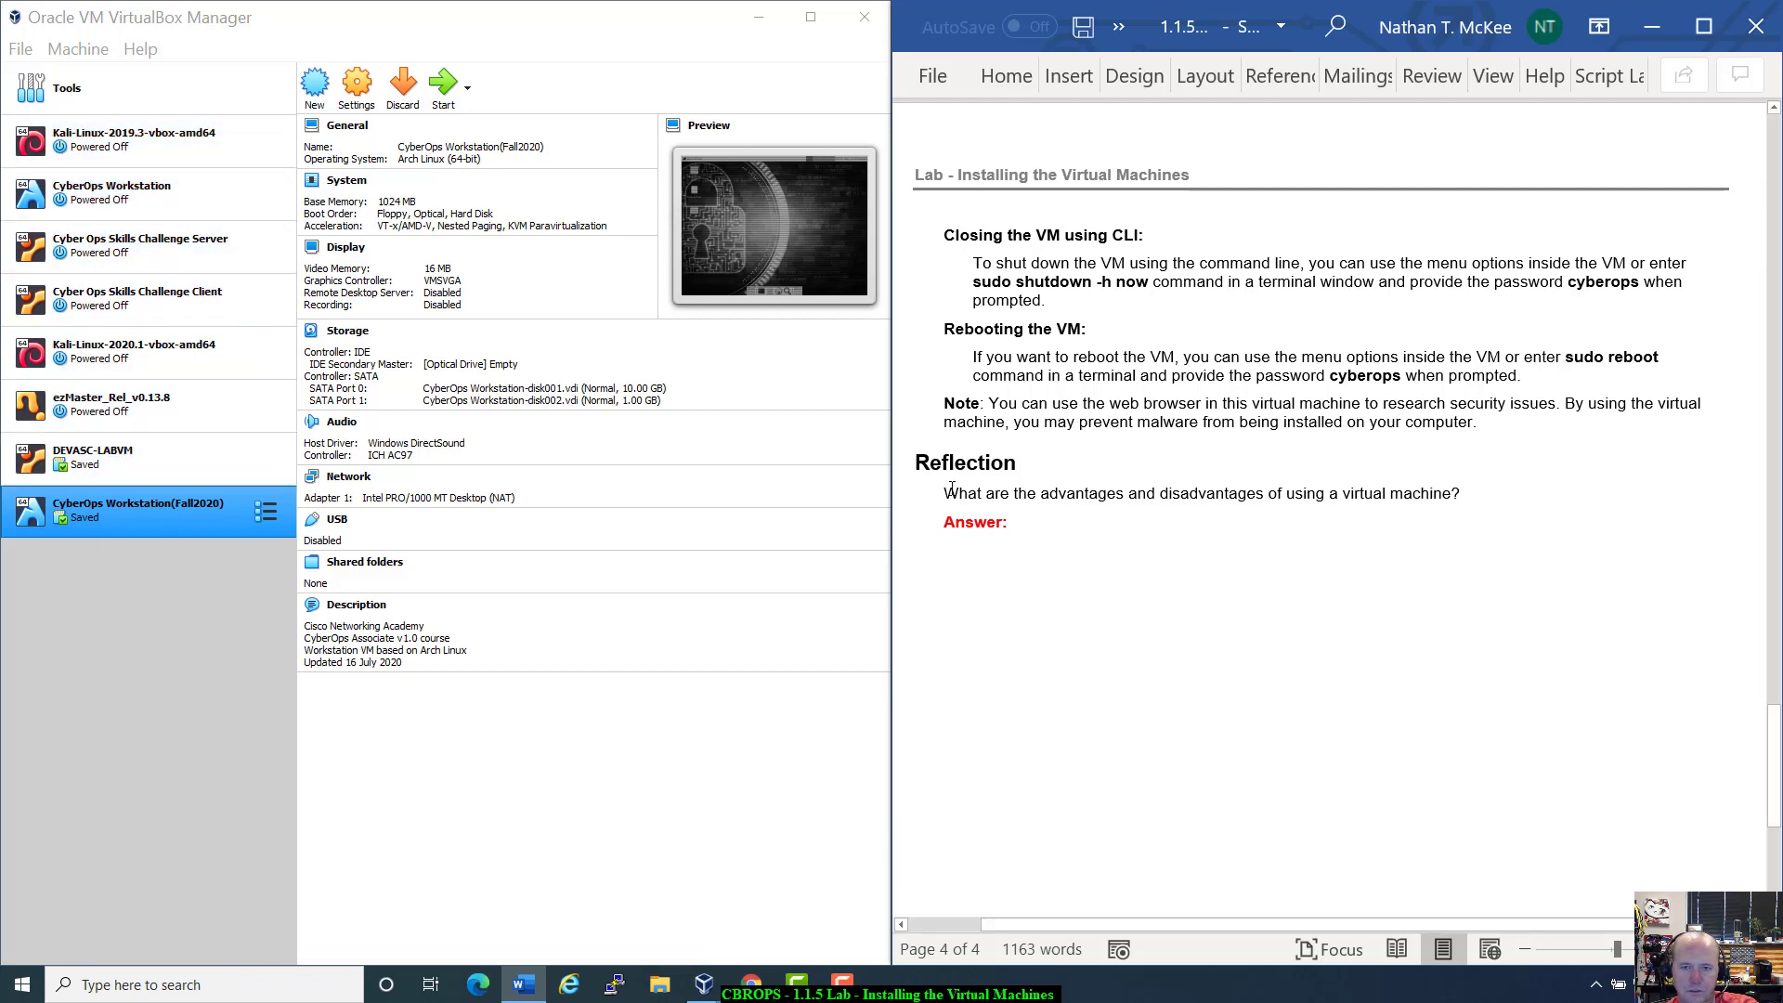
# Check the end of the lab document, from the Step 4 shutdown instructions through the Reflection answer area.
pyautogui.scroll(-5, 1412, 668)
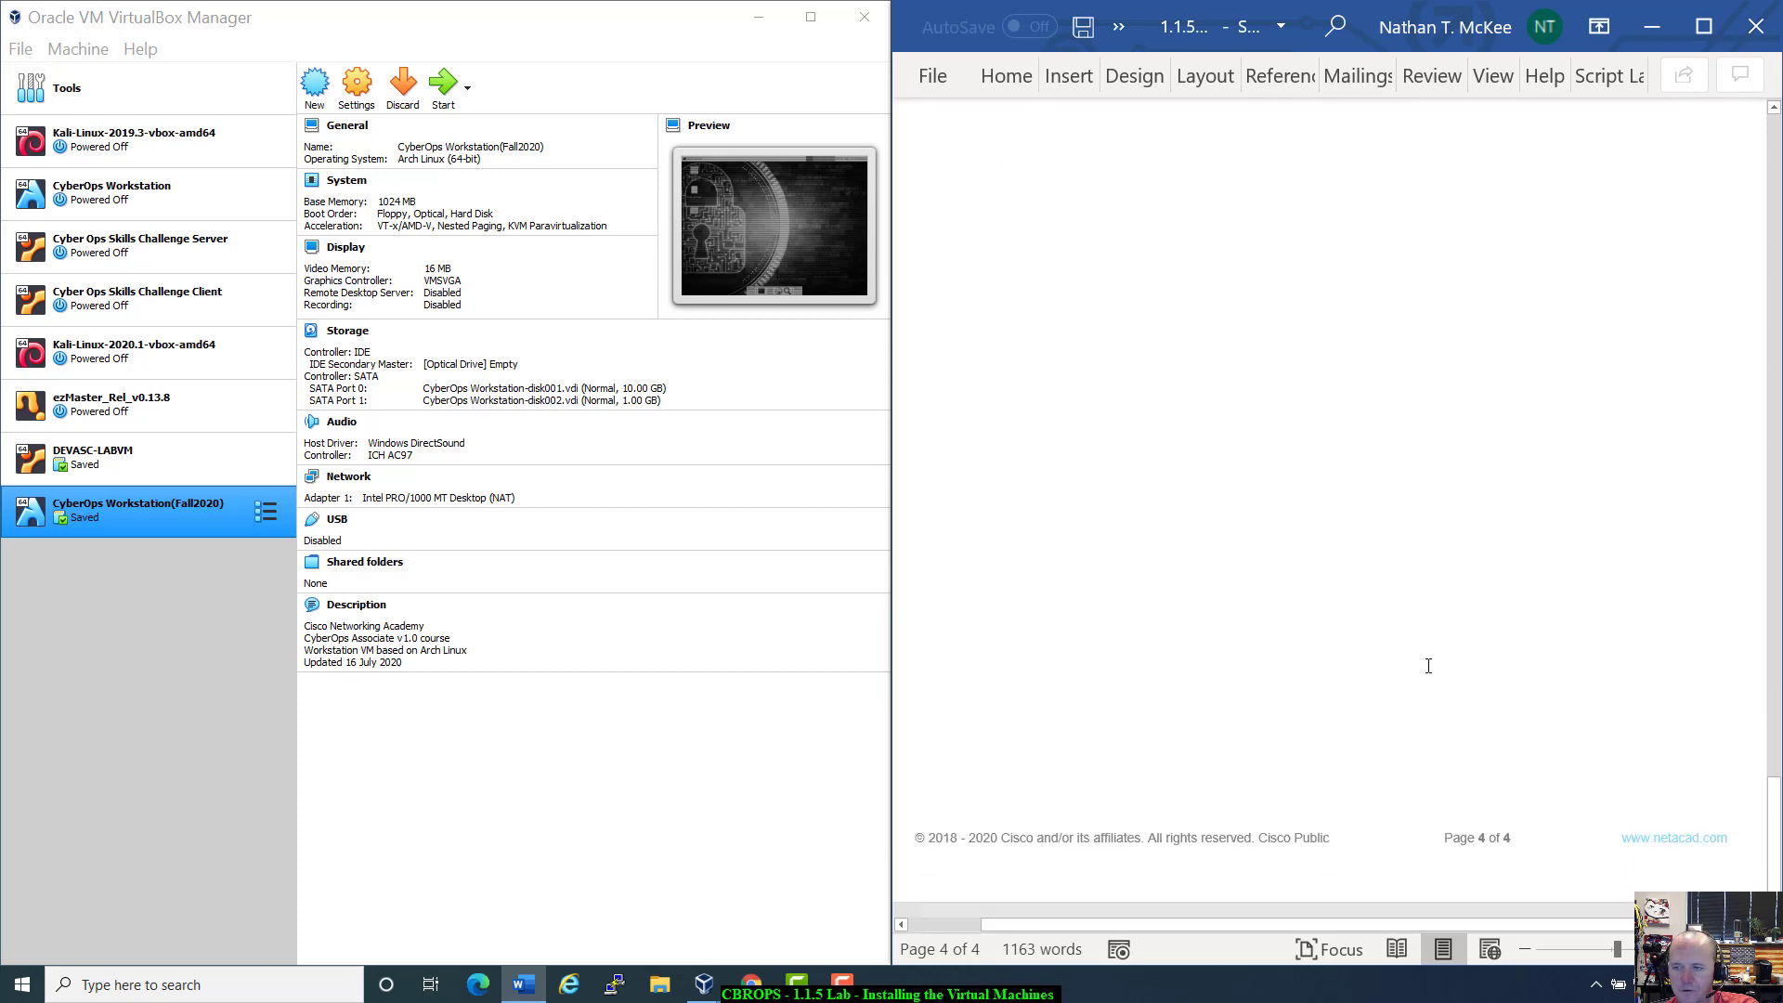
pyautogui.scroll(5, 1428, 666)
pyautogui.moveTo(1020, 605); pyautogui.dragTo(975, 446)
pyautogui.scroll(3, 1544, 813)
pyautogui.scroll(1, 1541, 812)
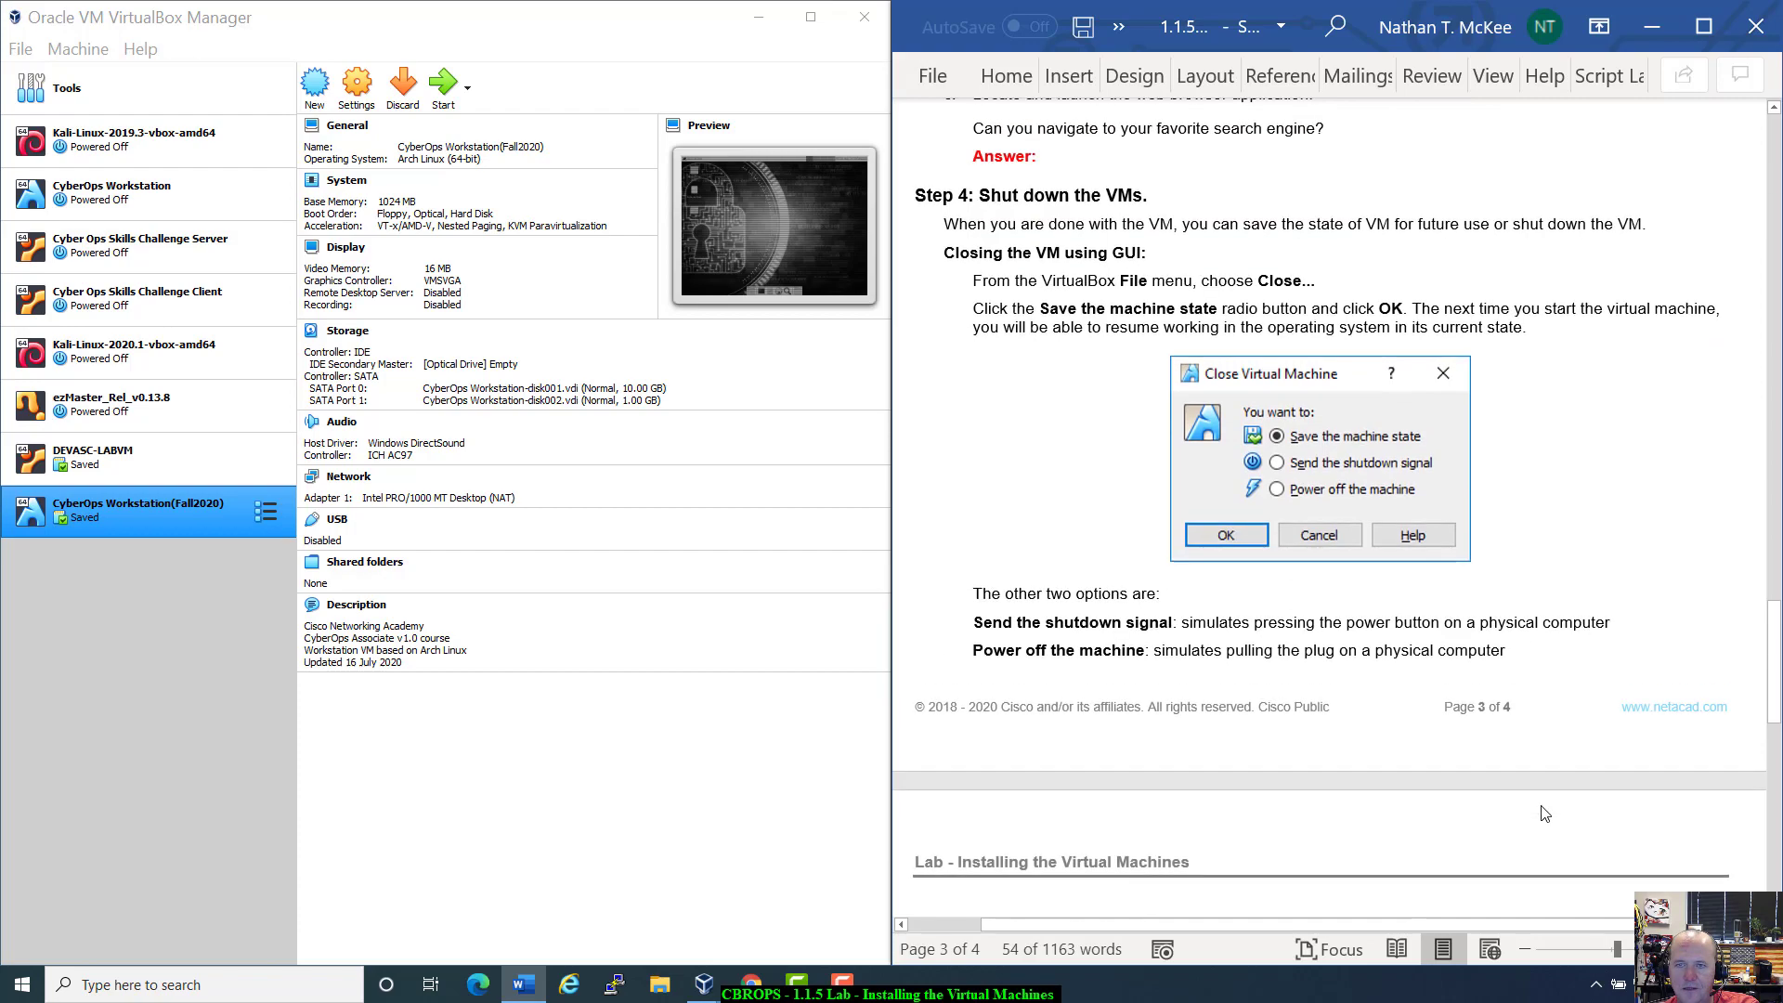
pyautogui.scroll(-10, 1541, 813)
pyautogui.scroll(2, 1542, 806)
pyautogui.click(1373, 708)
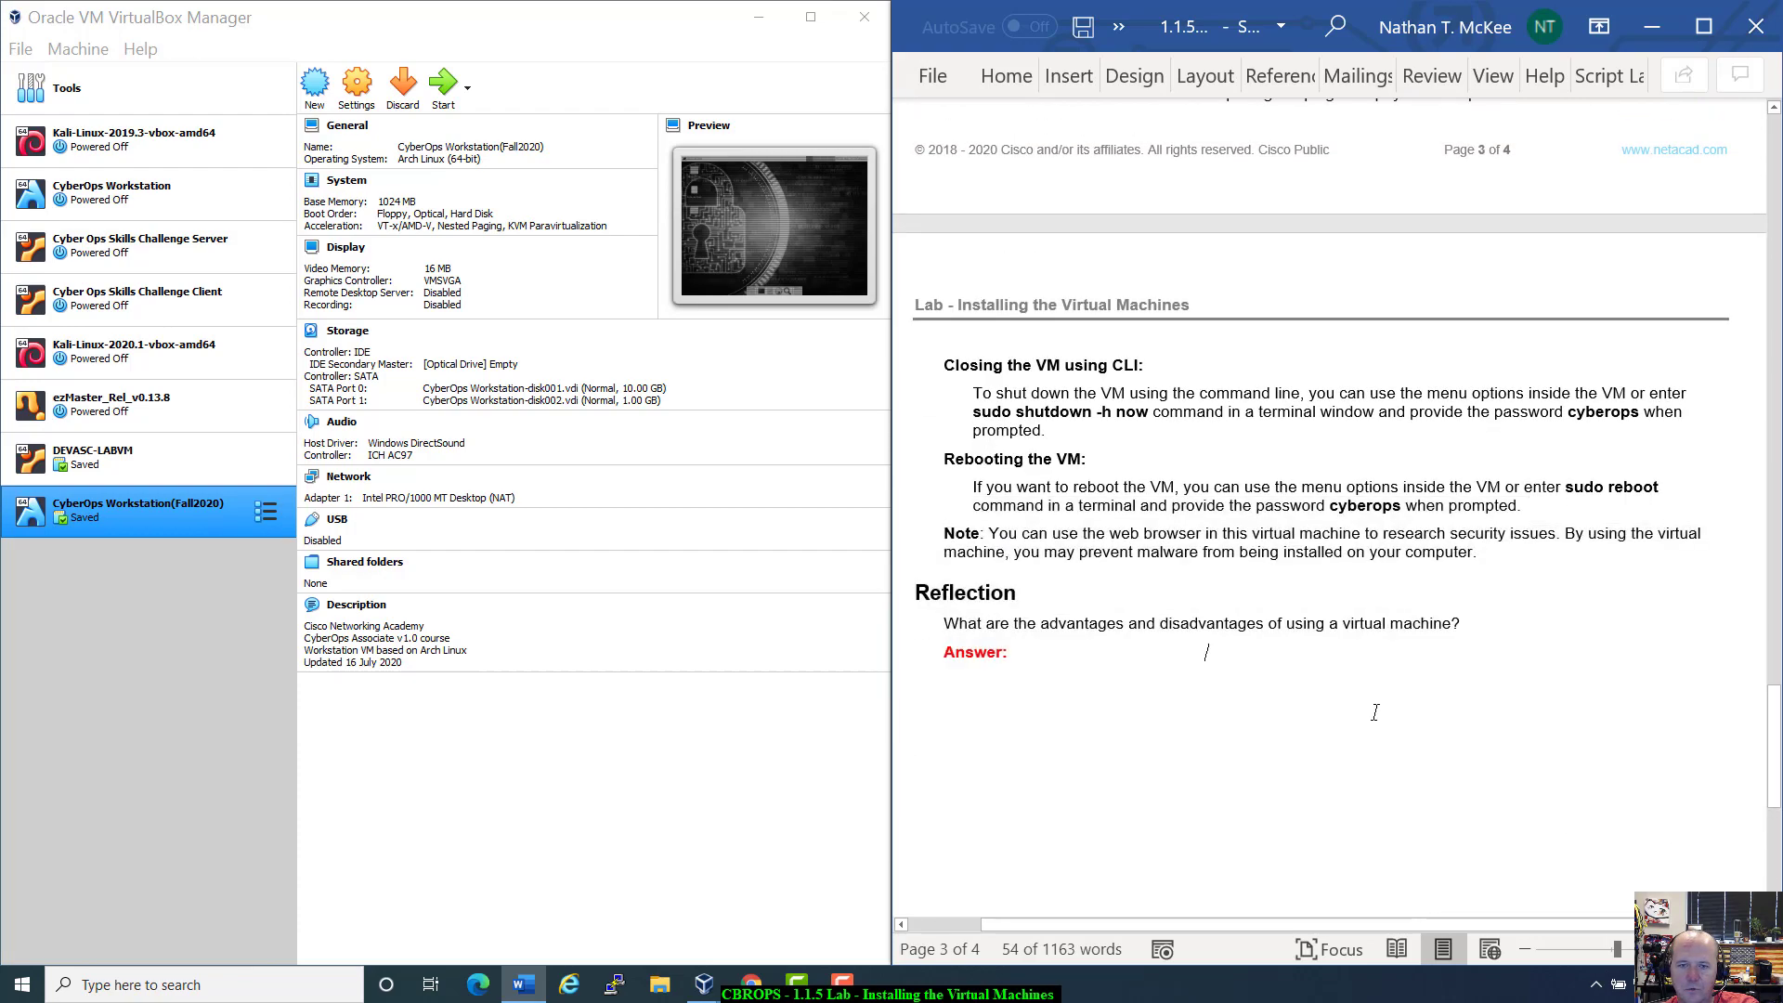
# Look back through the earlier lab sections, highlighting the blank answer space for the CyberOps menu applications in Step 3.
pyautogui.scroll(10, 1374, 710)
pyautogui.scroll(4, 1375, 713)
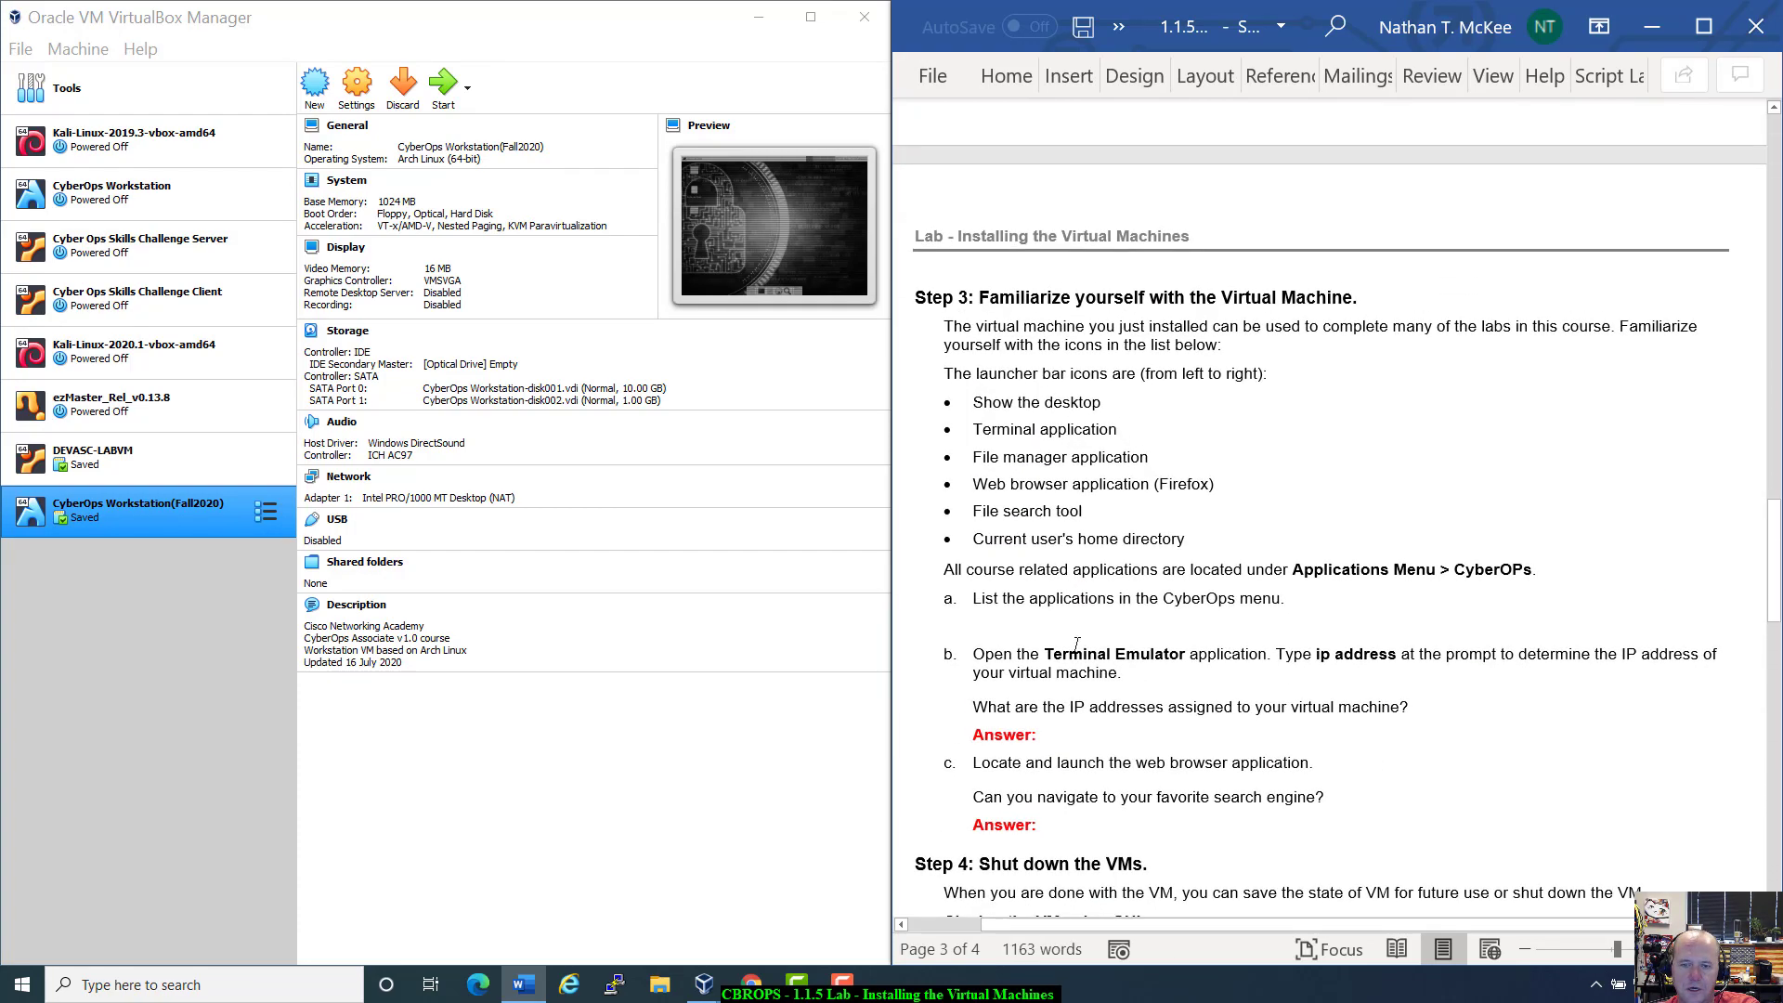
pyautogui.moveTo(972, 622); pyautogui.dragTo(1168, 633)
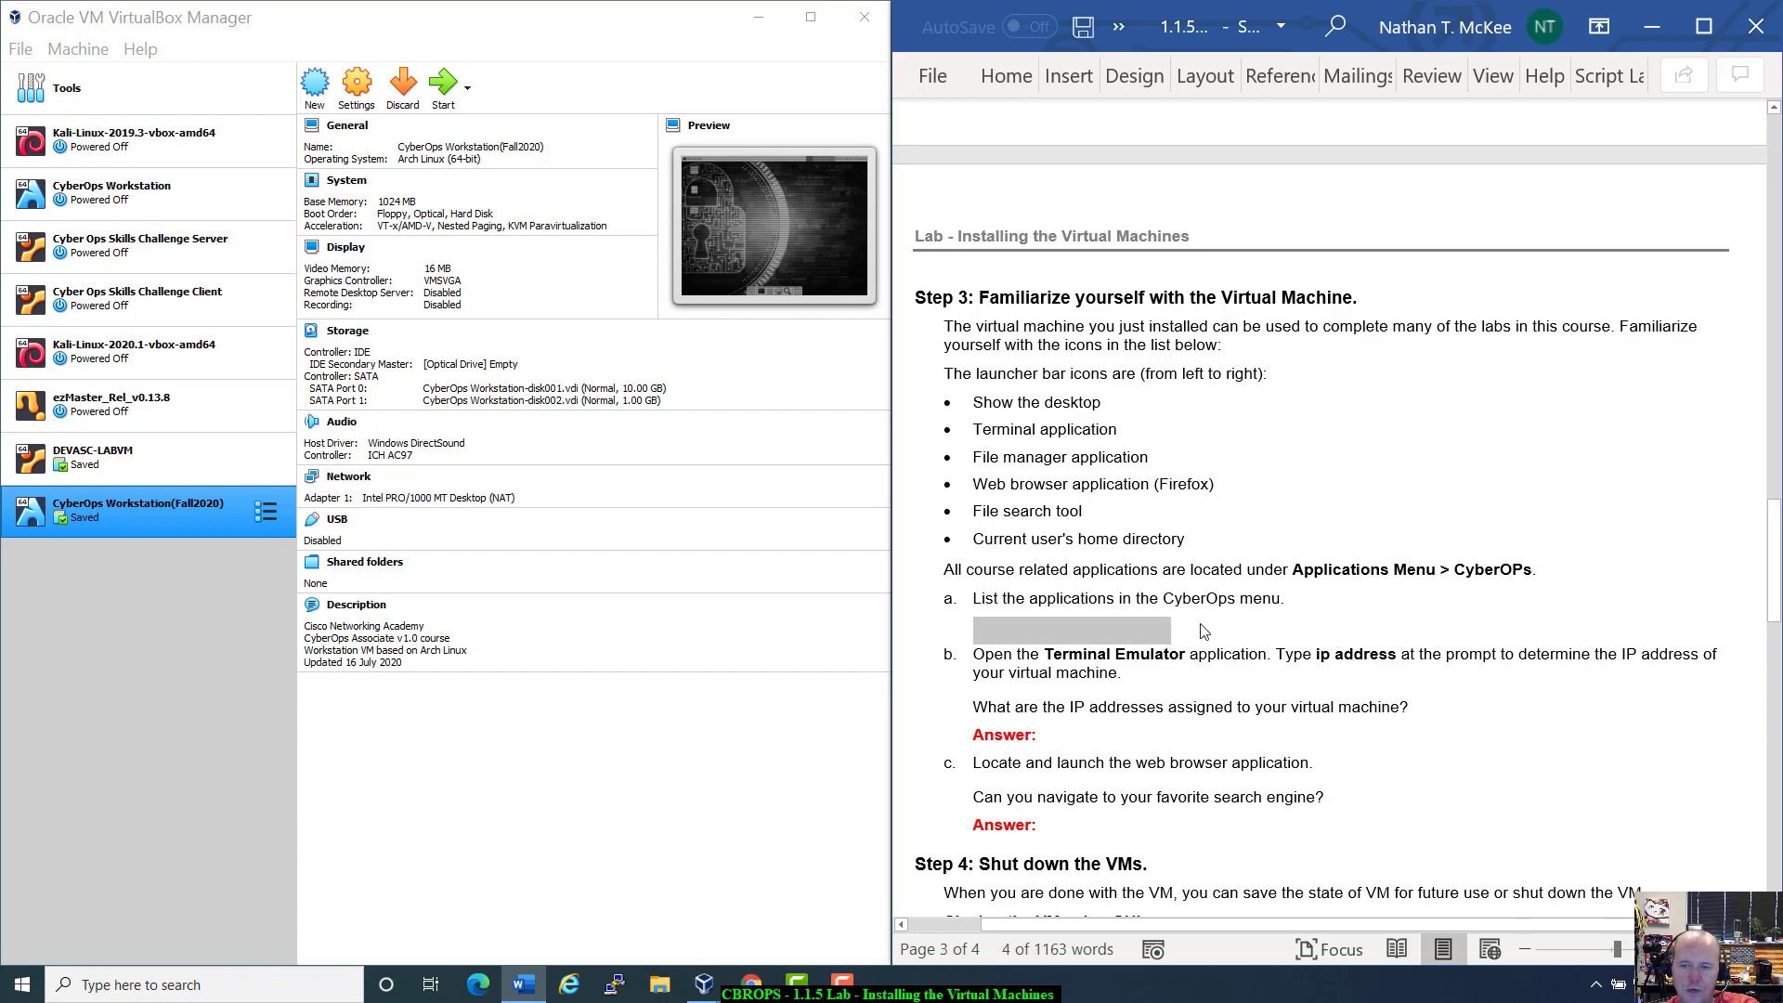
pyautogui.scroll(18, 1196, 632)
pyautogui.scroll(20, 1201, 624)
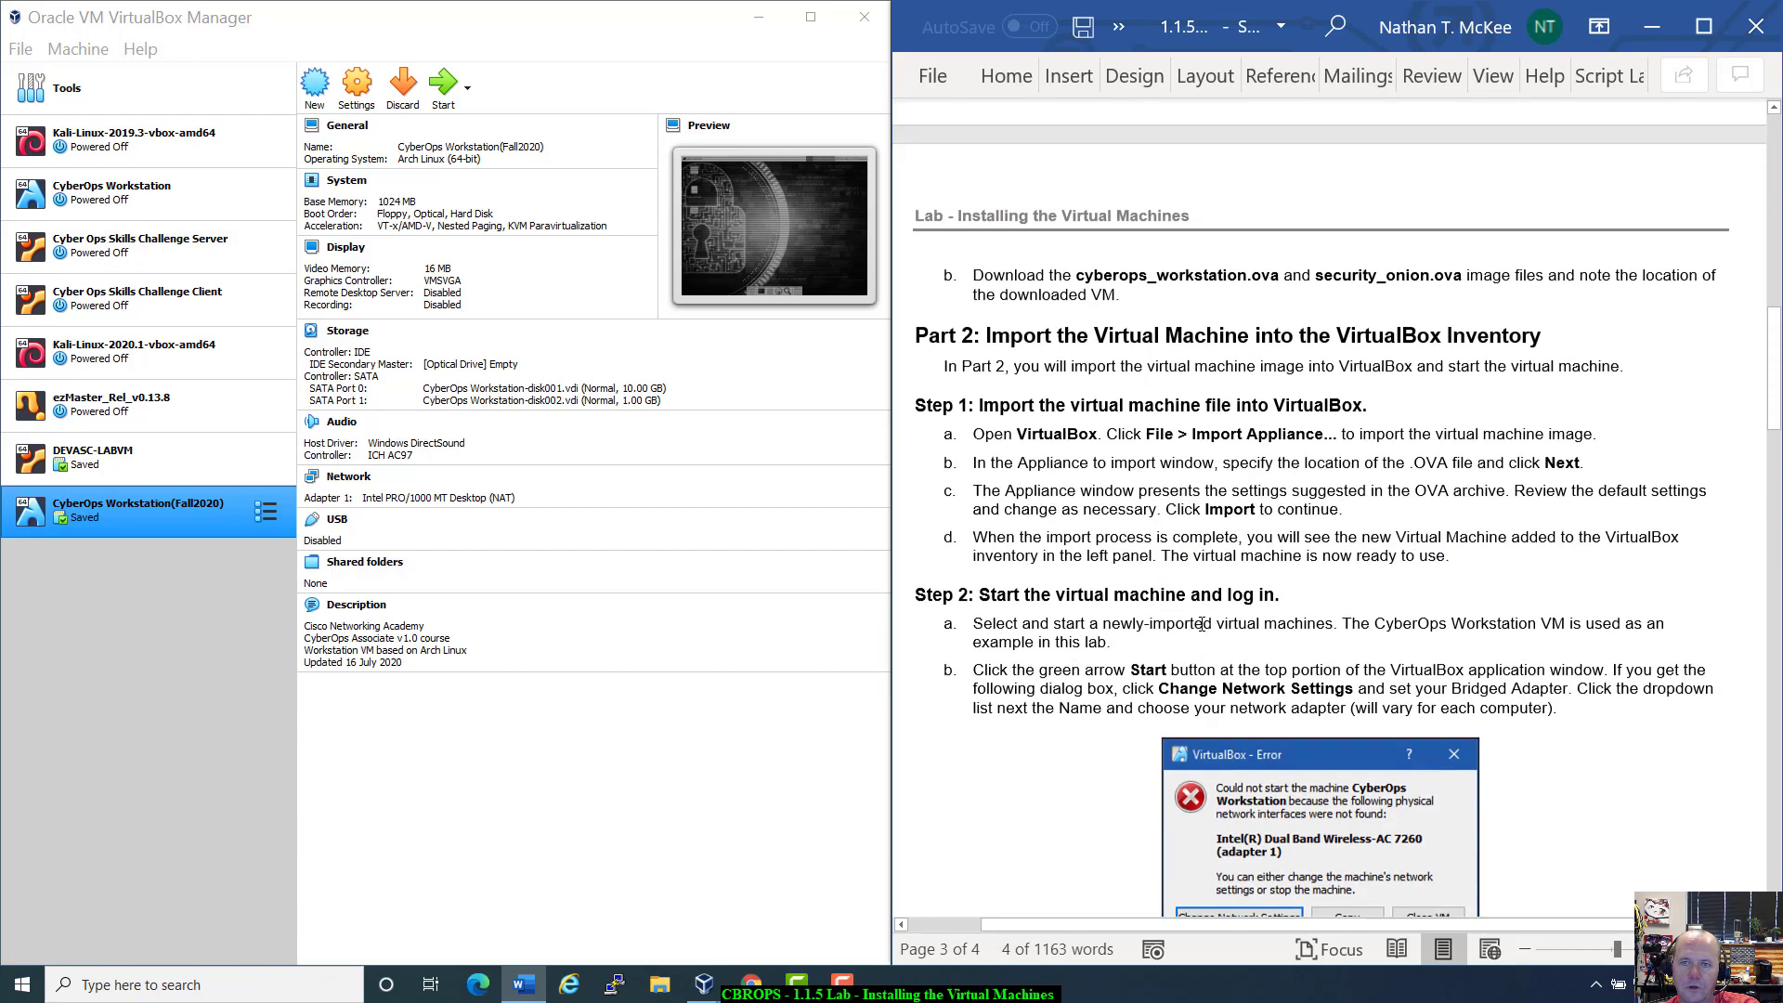
pyautogui.scroll(-20, 1201, 624)
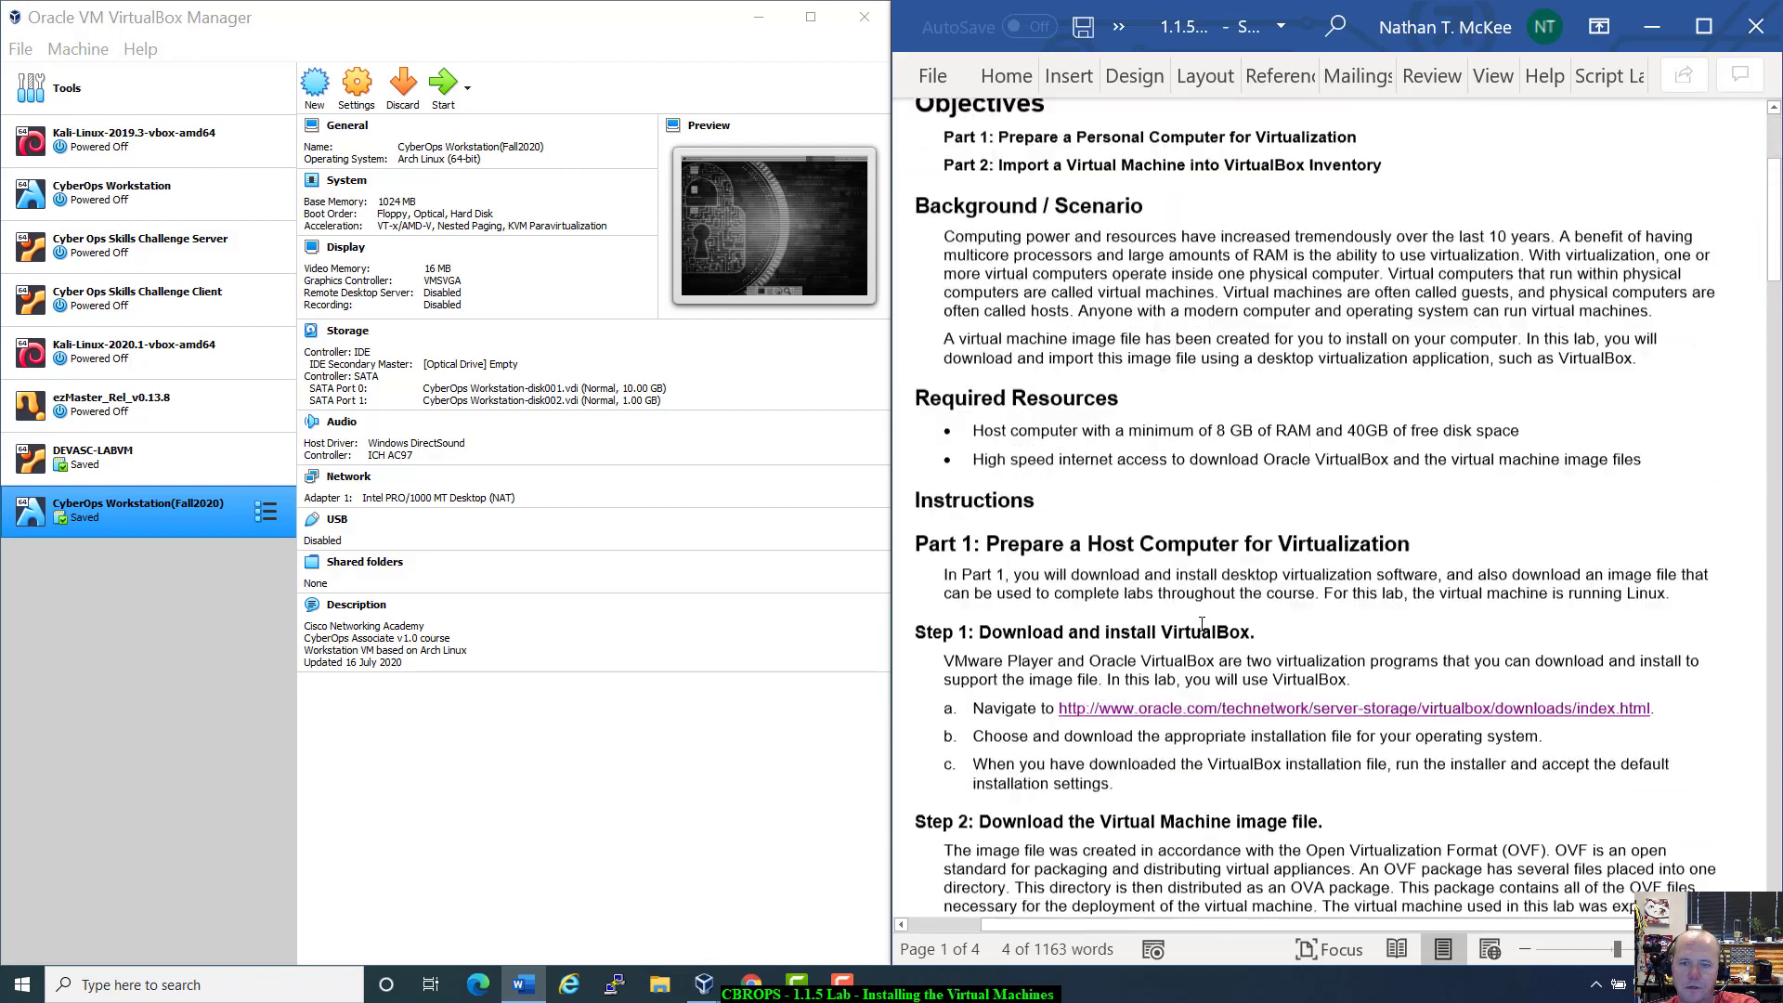
pyautogui.scroll(-10, 1201, 624)
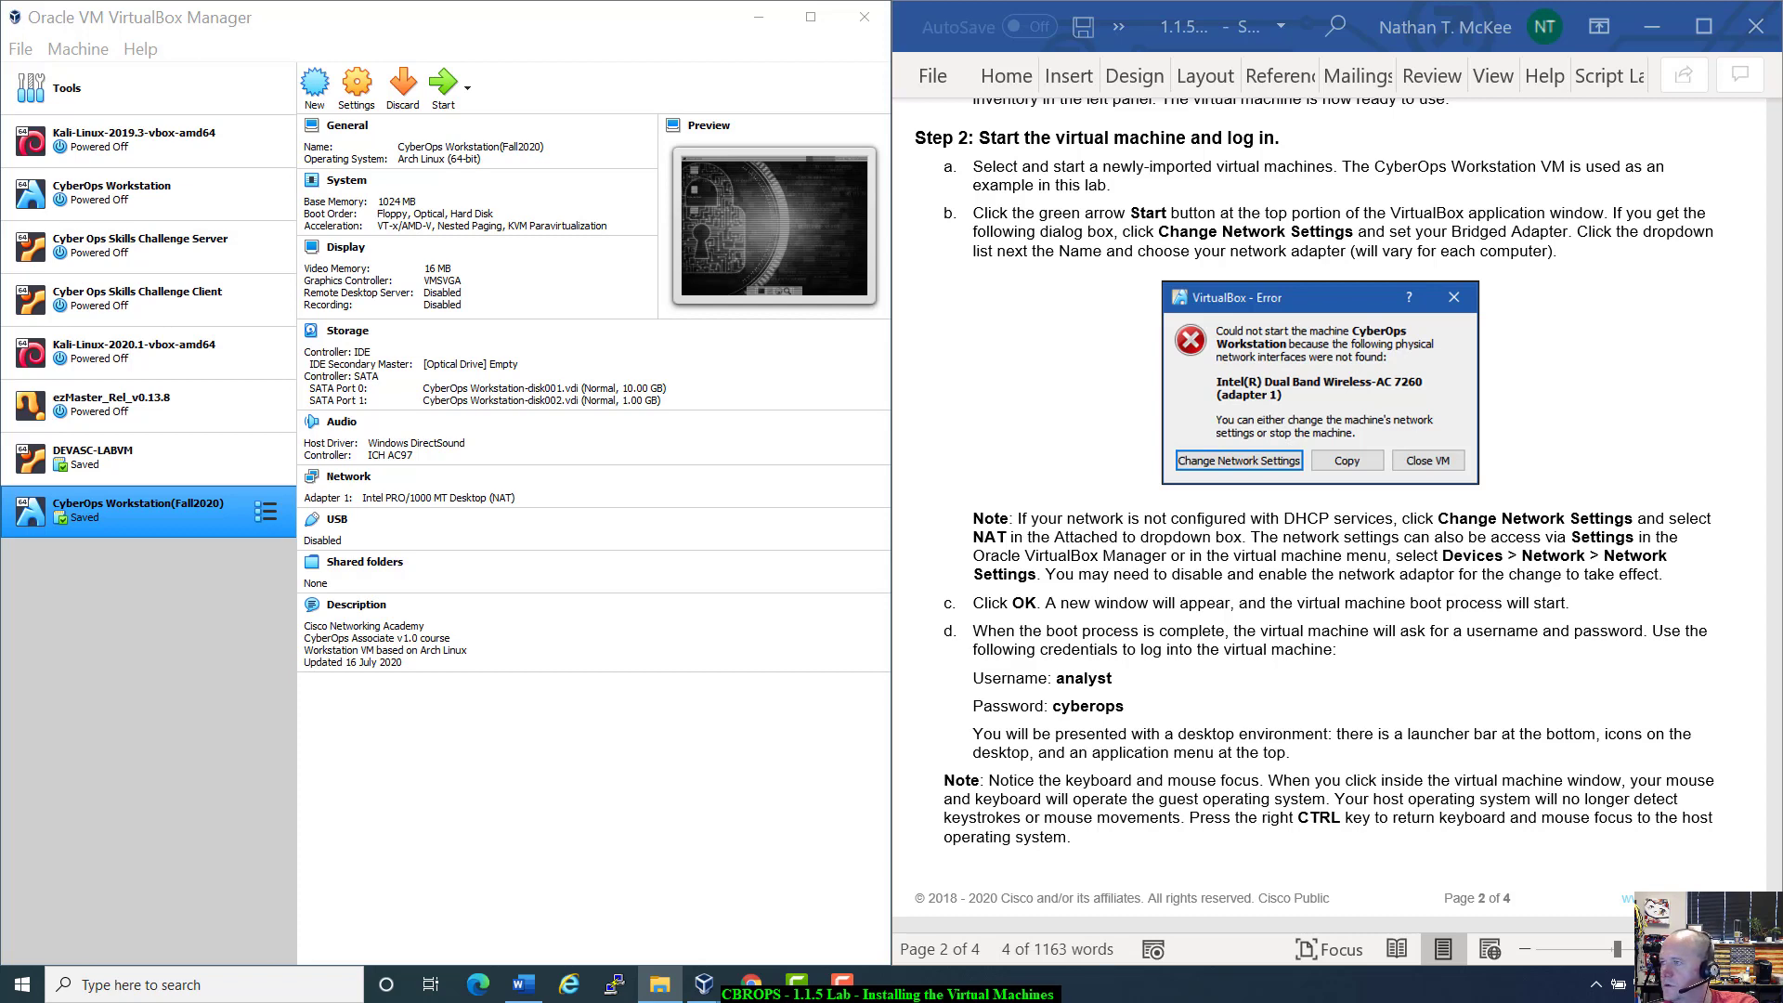
# Bring the SEC-210-FA20 folder window into full view to inspect its OVA files, and close the window.
pyautogui.moveTo(1782, 93); pyautogui.dragTo(1204, 101)
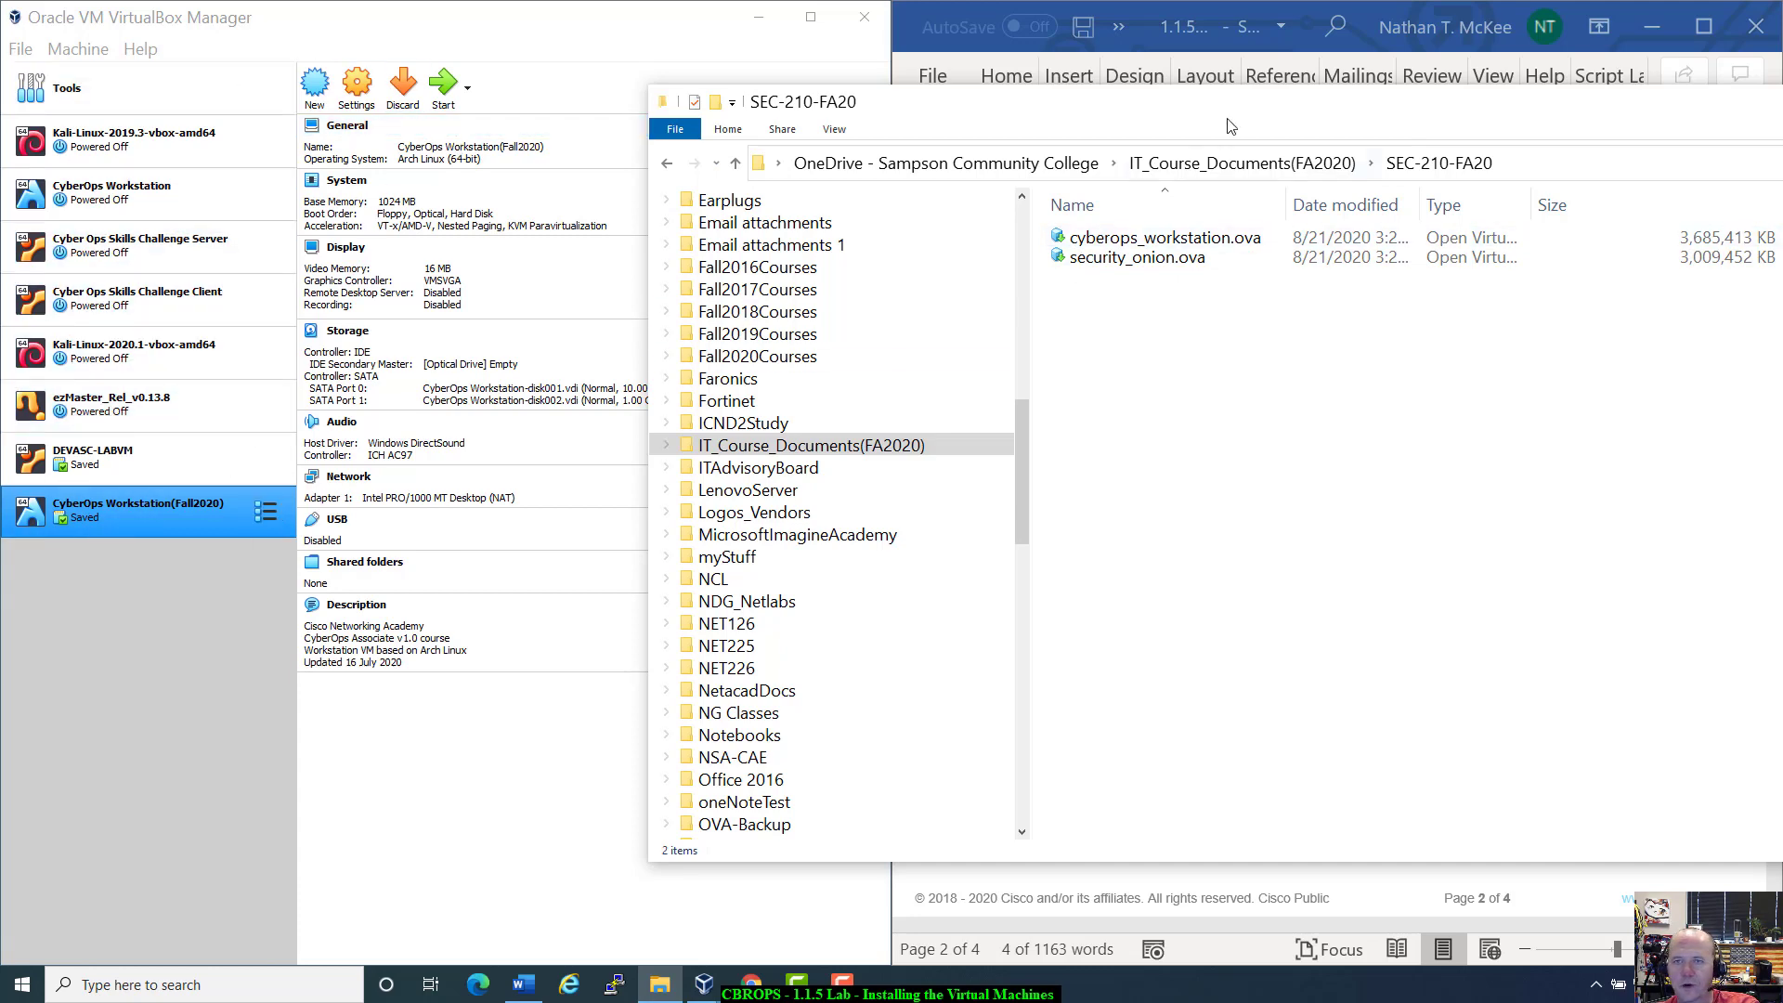
pyautogui.moveTo(1248, 104); pyautogui.dragTo(871, 263)
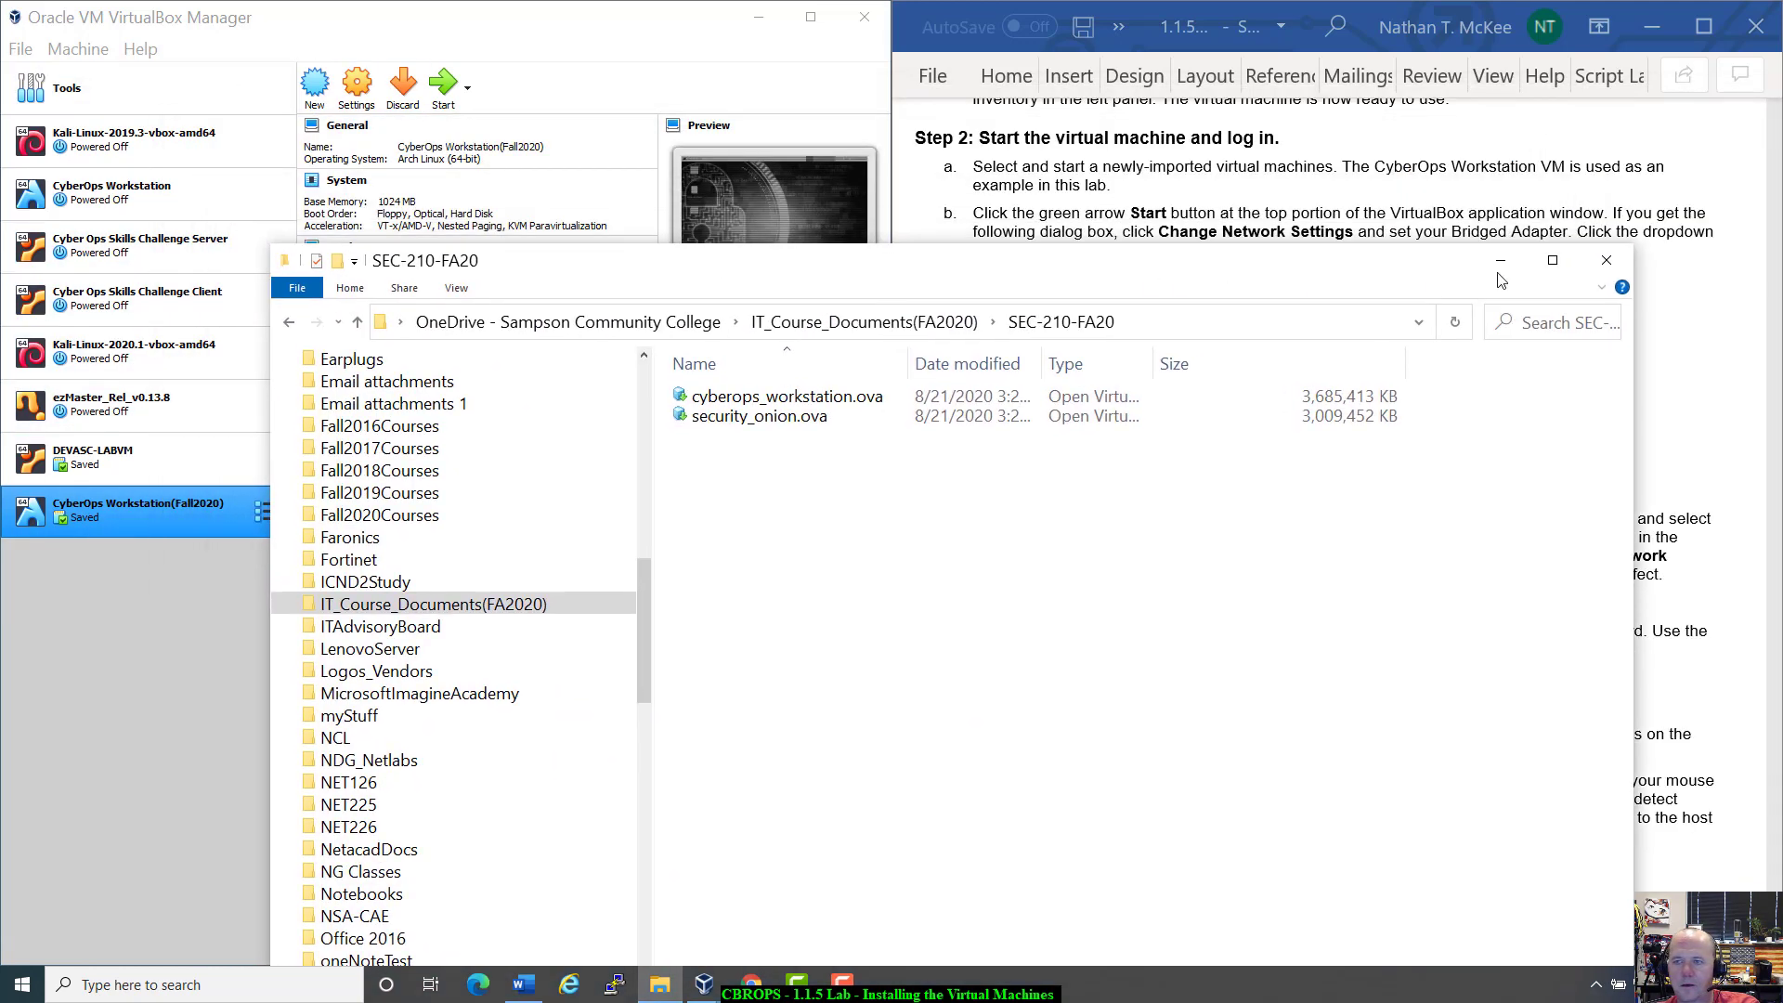
pyautogui.click(1627, 266)
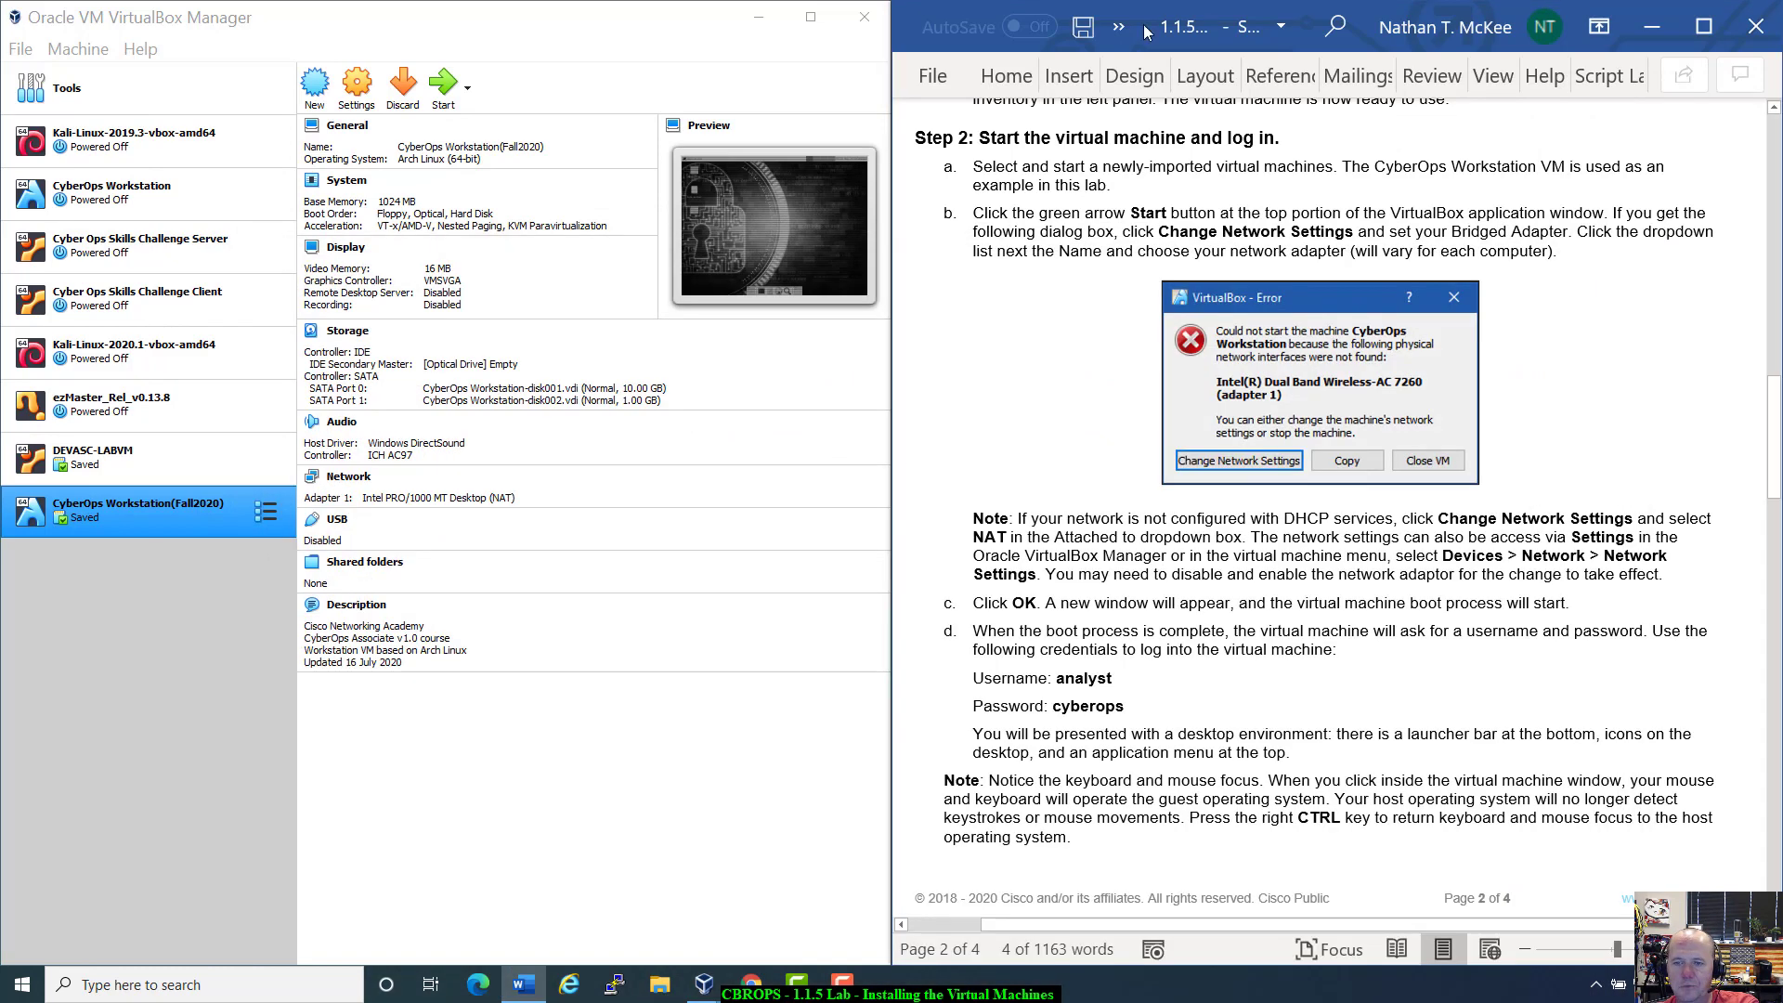